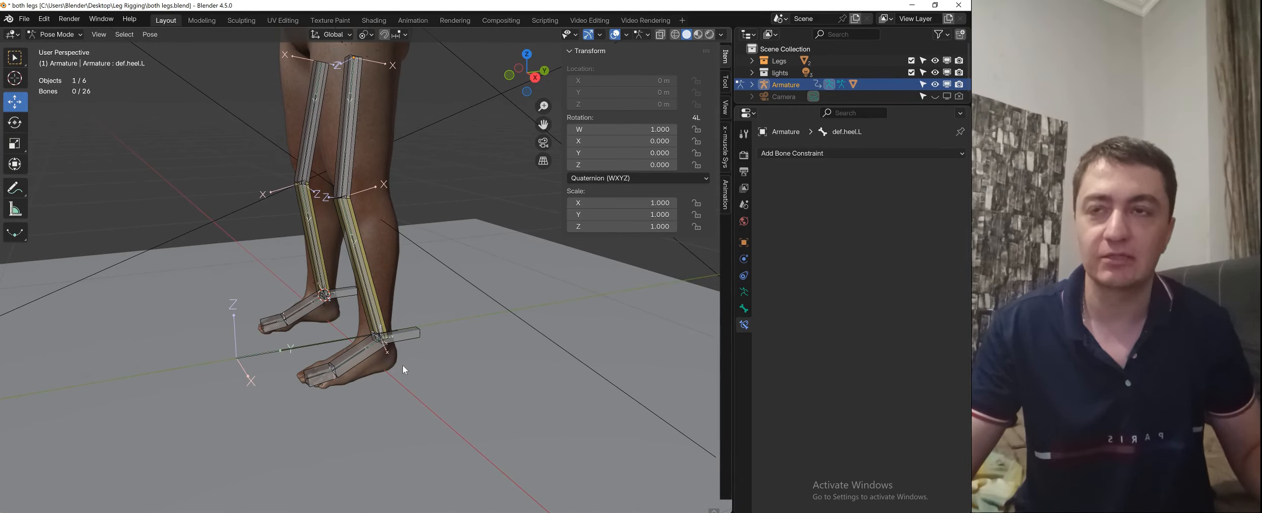
scroll(430, 229, down, 2)
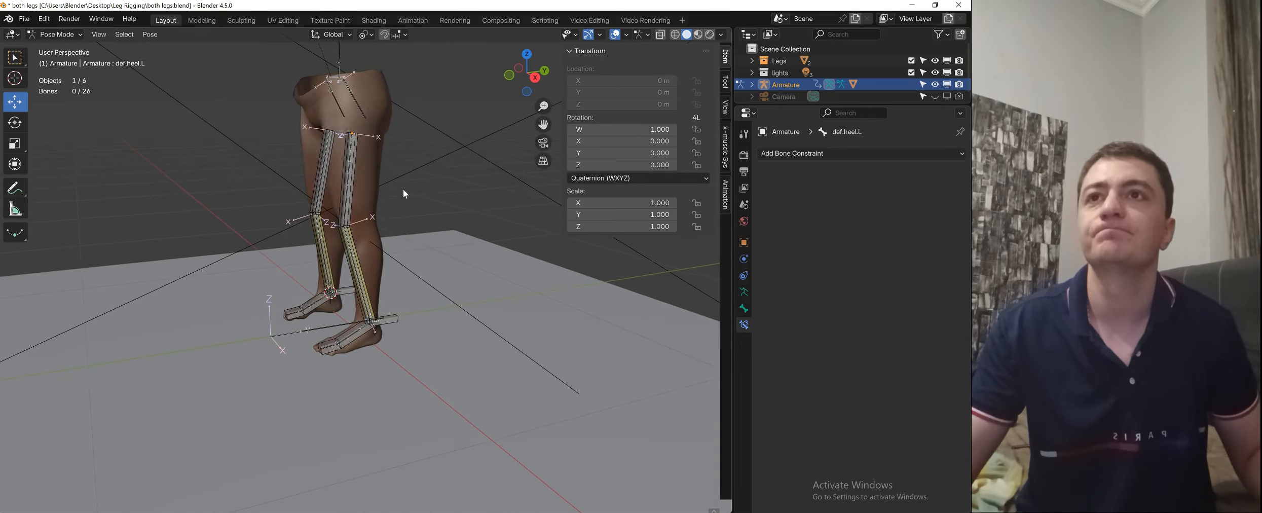
scroll(395, 323, up, 3)
shift+middle_drag(476, 284, 421, 232)
click(336, 298)
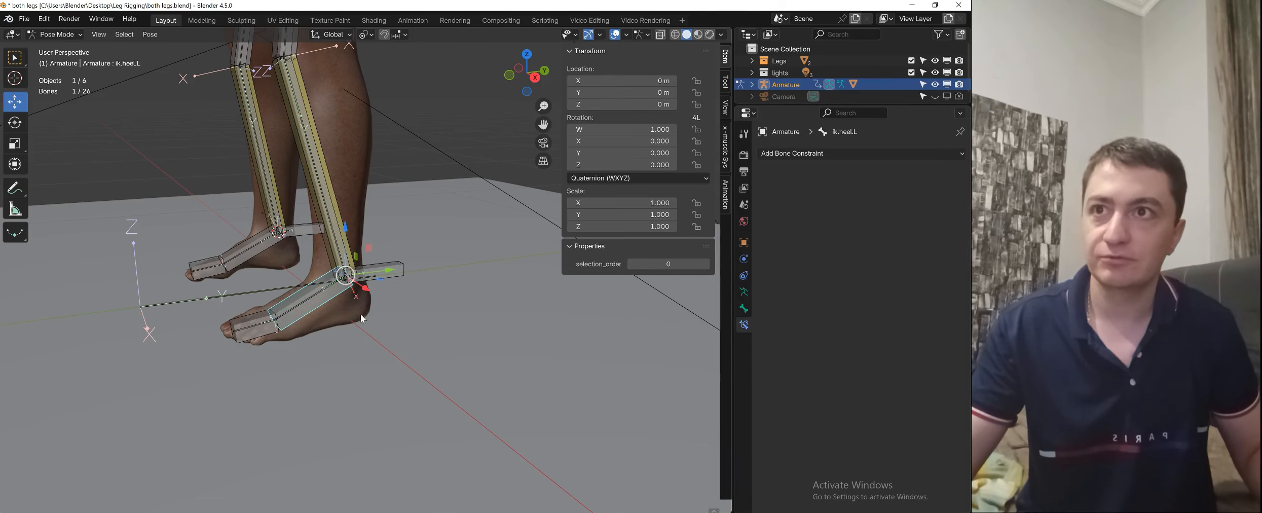
shift+middle_drag(428, 268, 433, 296)
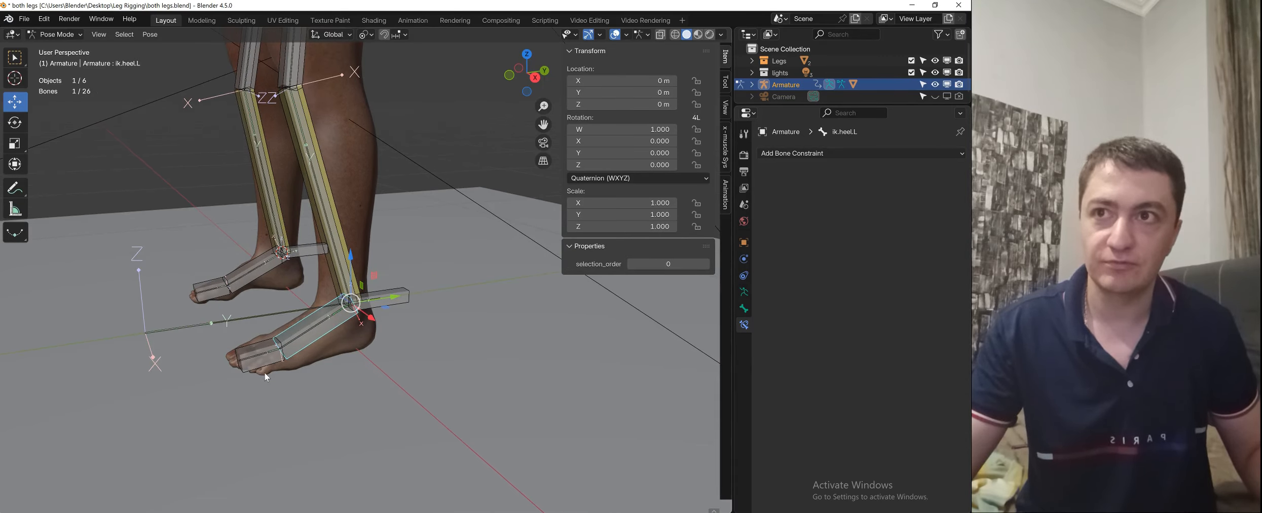
shift+click(274, 358)
key(ctrl+Tab)
click(335, 367)
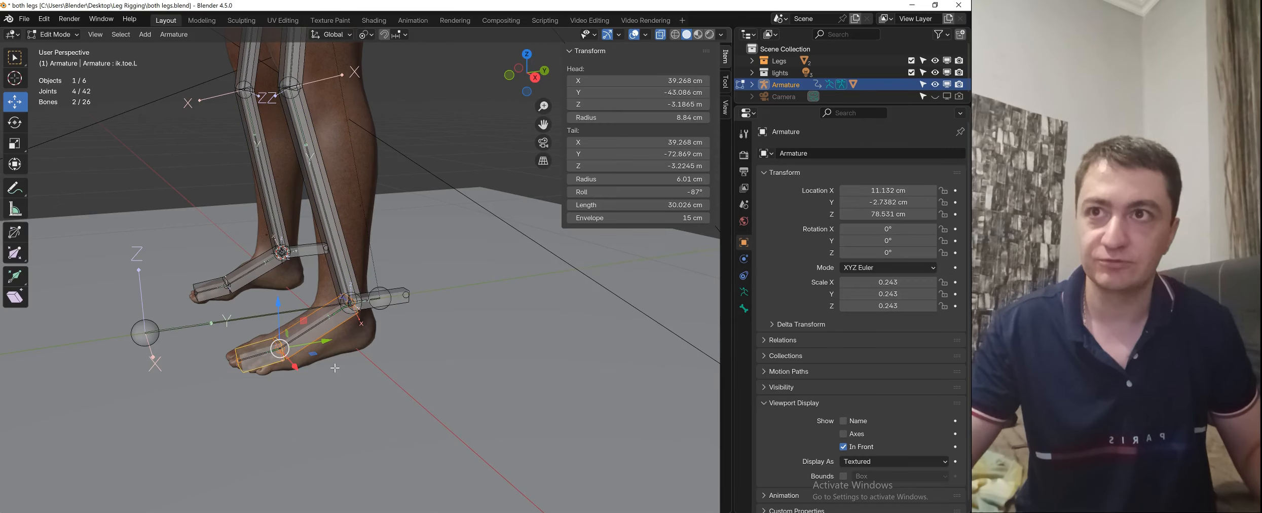
key(g)
right_click(324, 295)
click(394, 343)
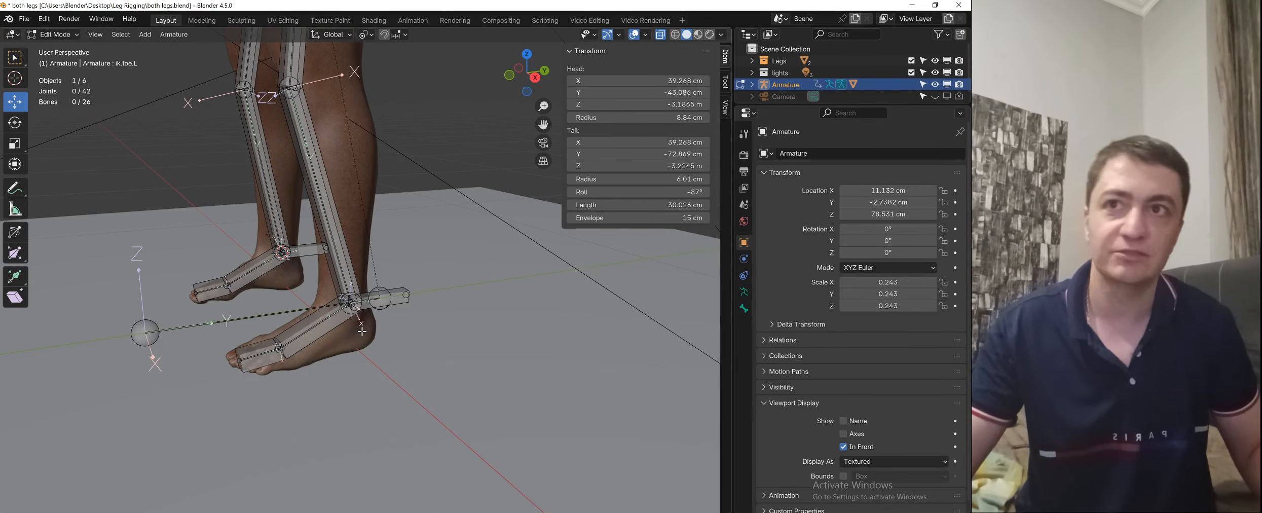
click(329, 345)
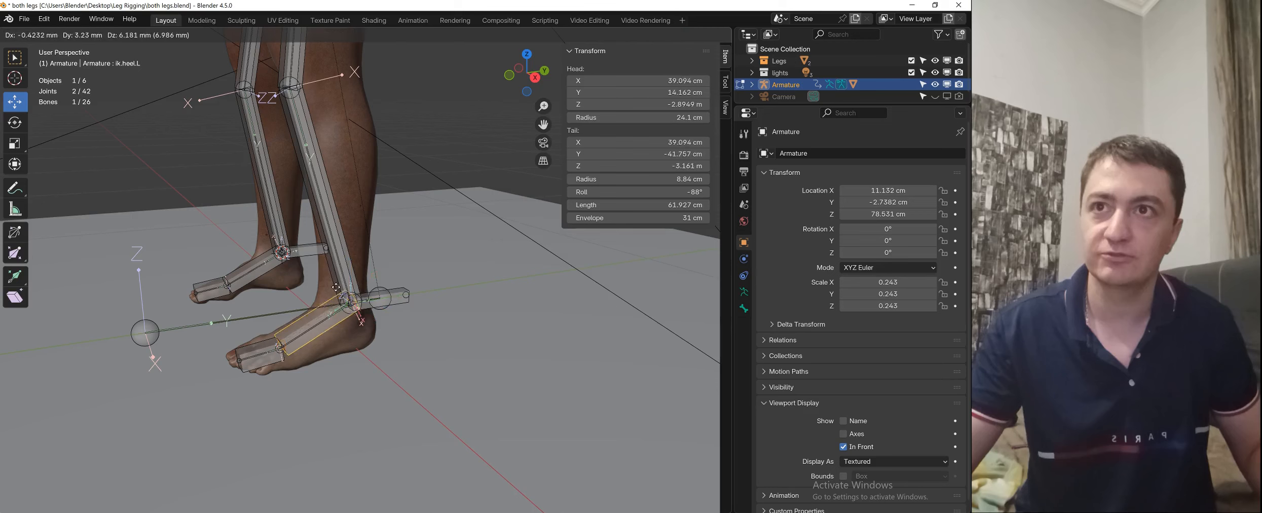
key(ctrl+Tab)
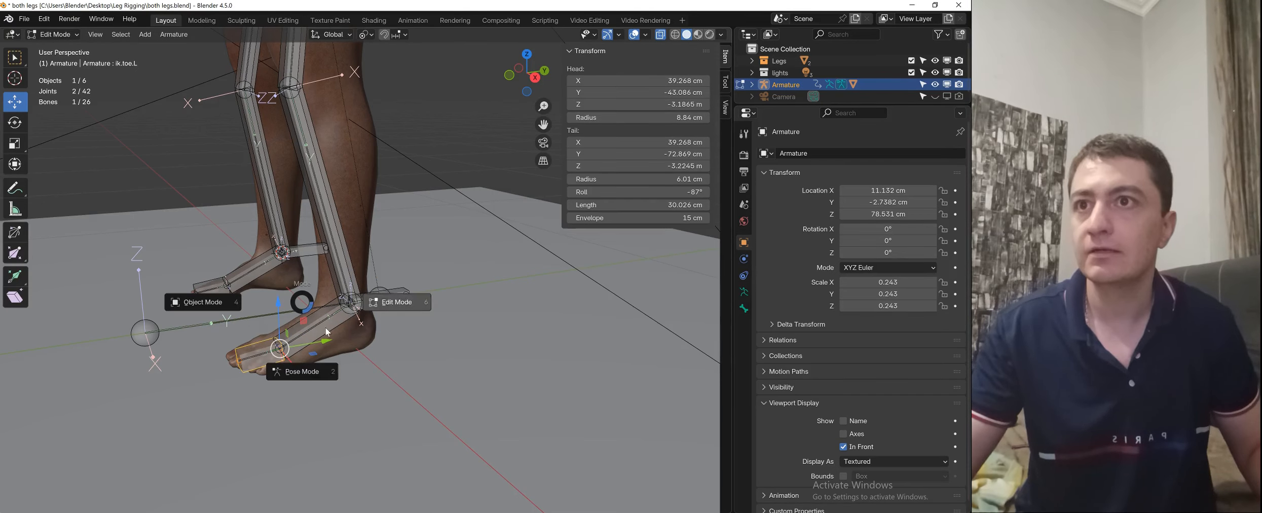
- In Pose Mode, rename the left foot's ik.rot.L bone to "ik.foot roller.L"
click(356, 323)
click(356, 323)
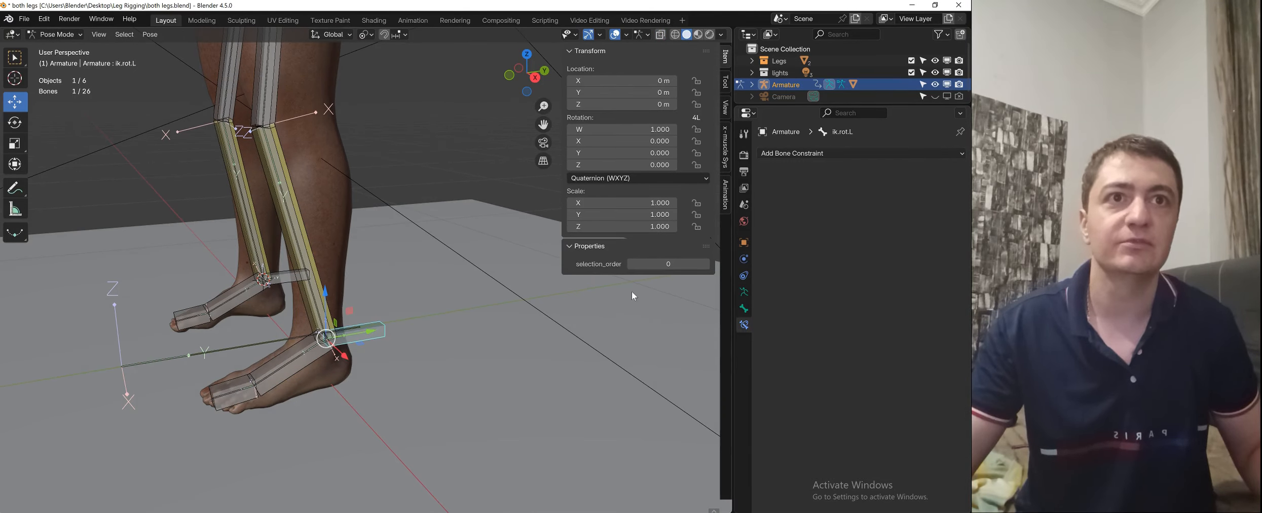
click(743, 308)
scroll(387, 247, down, 2)
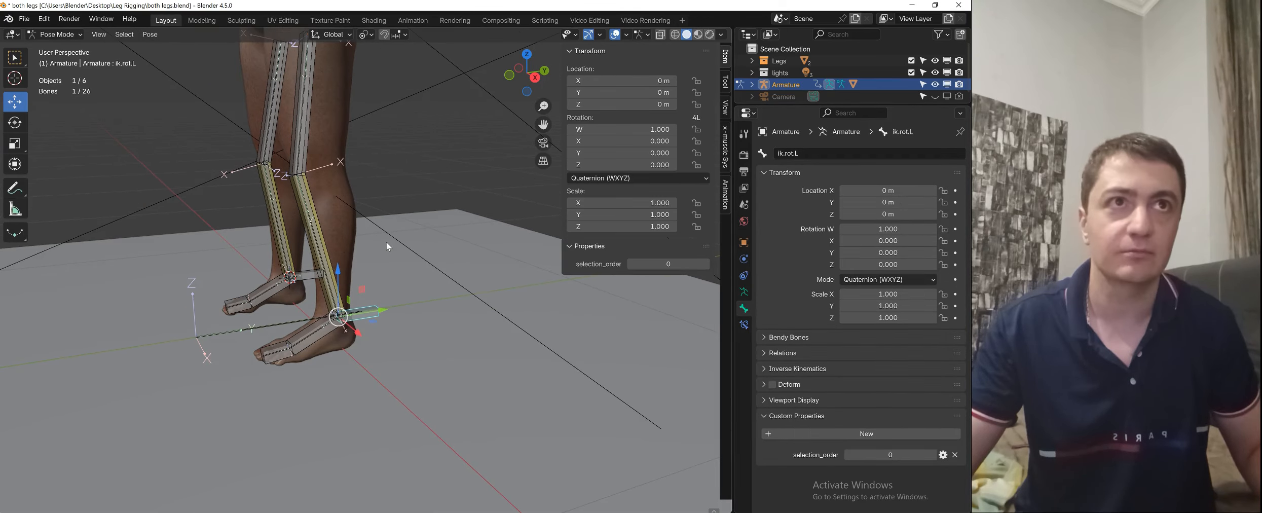
shift+middle_drag(387, 242, 408, 323)
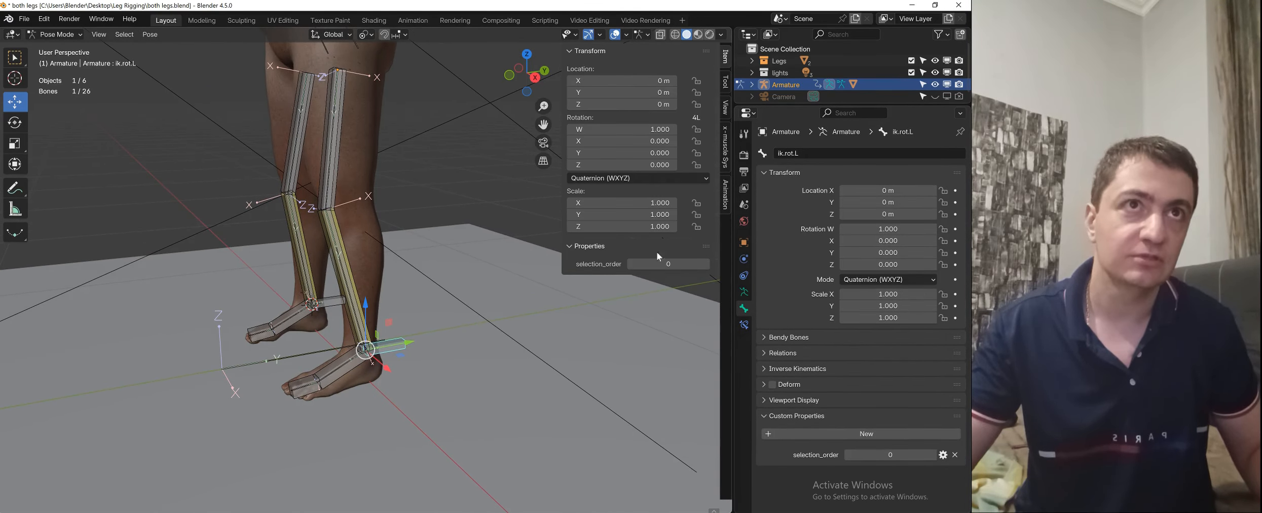
click(815, 152)
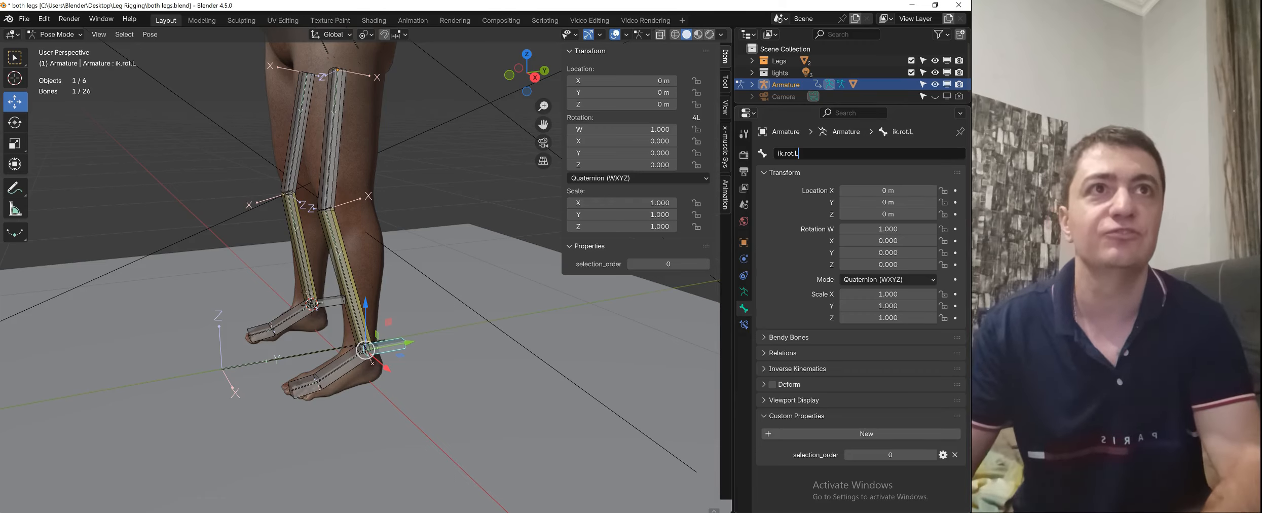
key(BackSpace)
key(BackSpace)
key(BackSpace)
key(BackSpace)
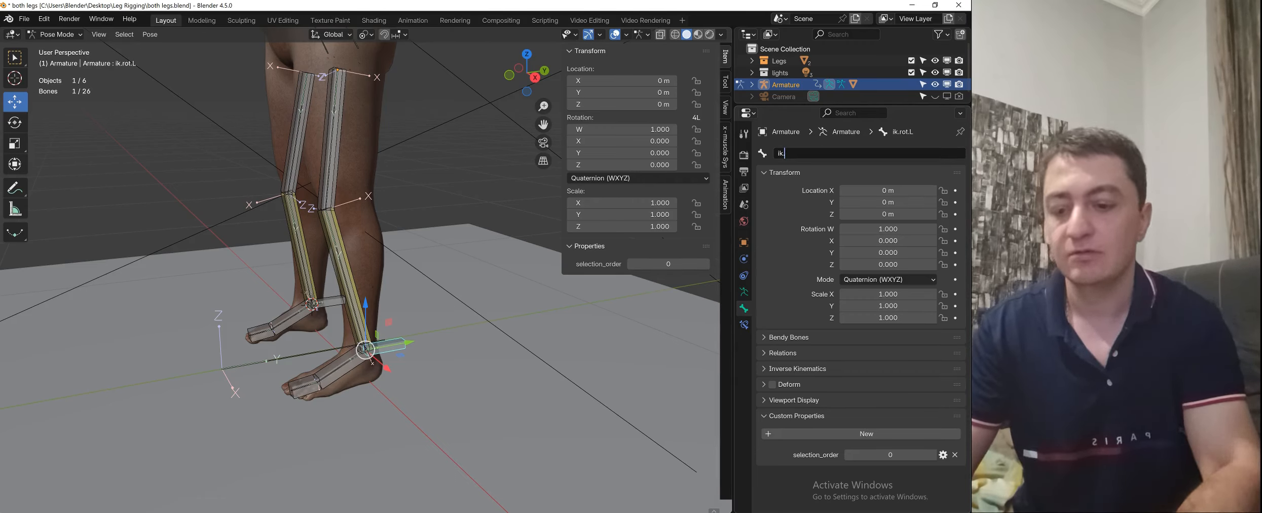
key(BackSpace)
text(foot roller)
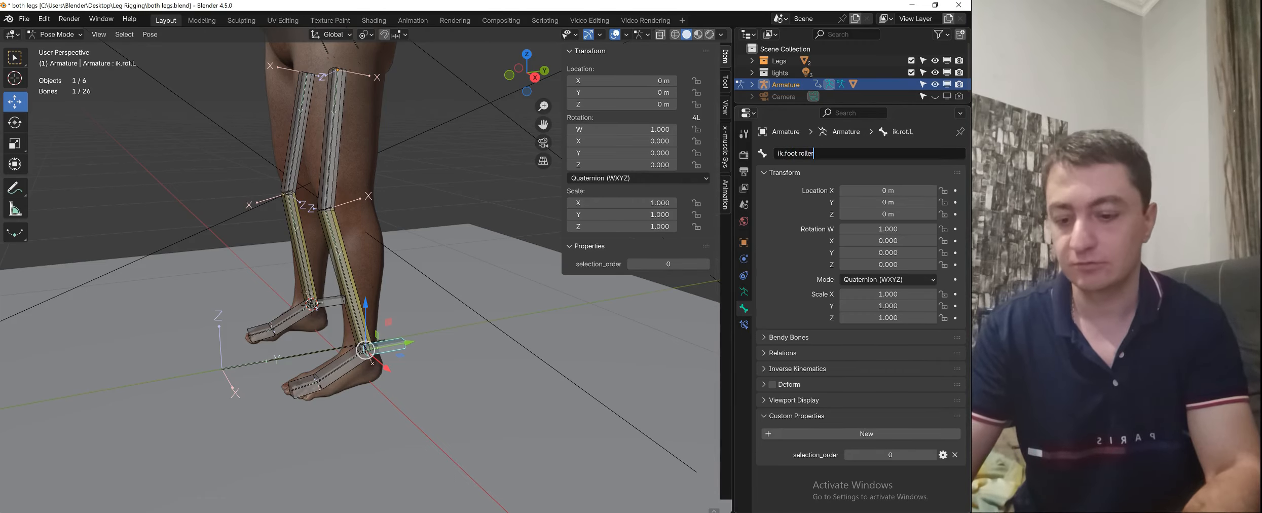
text(.L)
key(Return)
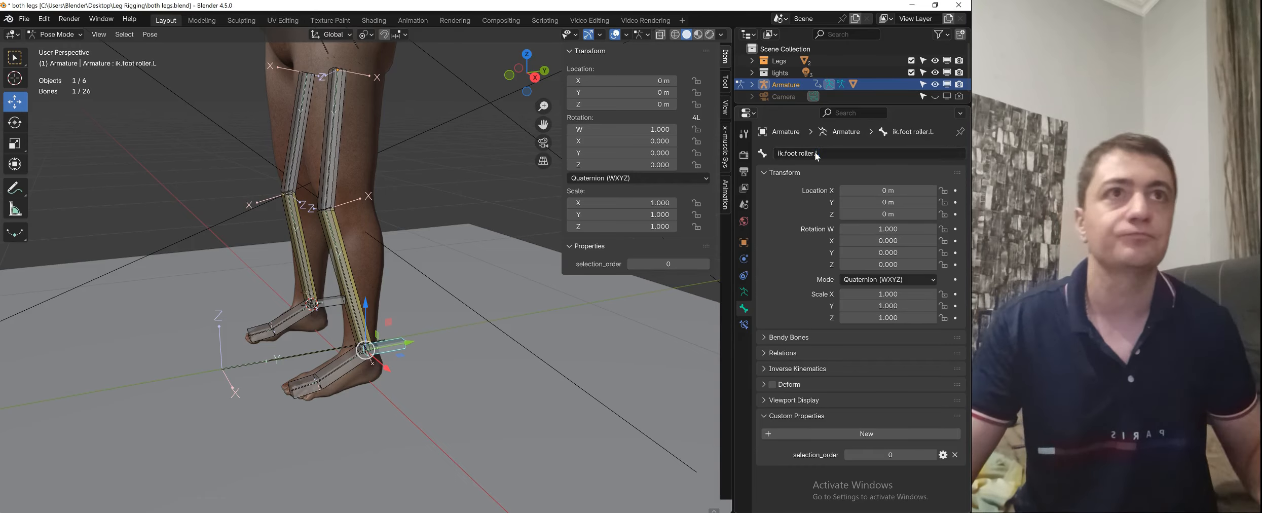
- Rename the right foot's ik.rot.R bone to "ik.Foot roller.R"
middle_drag(369, 237, 315, 372)
click(315, 375)
middle_drag(416, 337, 366, 336)
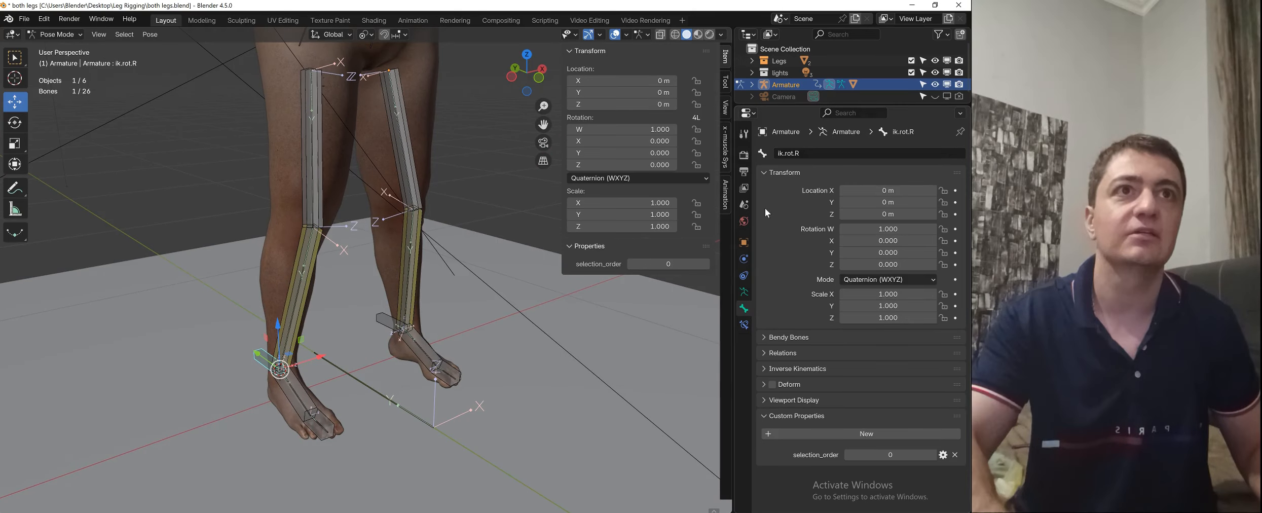
double_click(831, 153)
key(BackSpace)
key(BackSpace)
key(BackSpace)
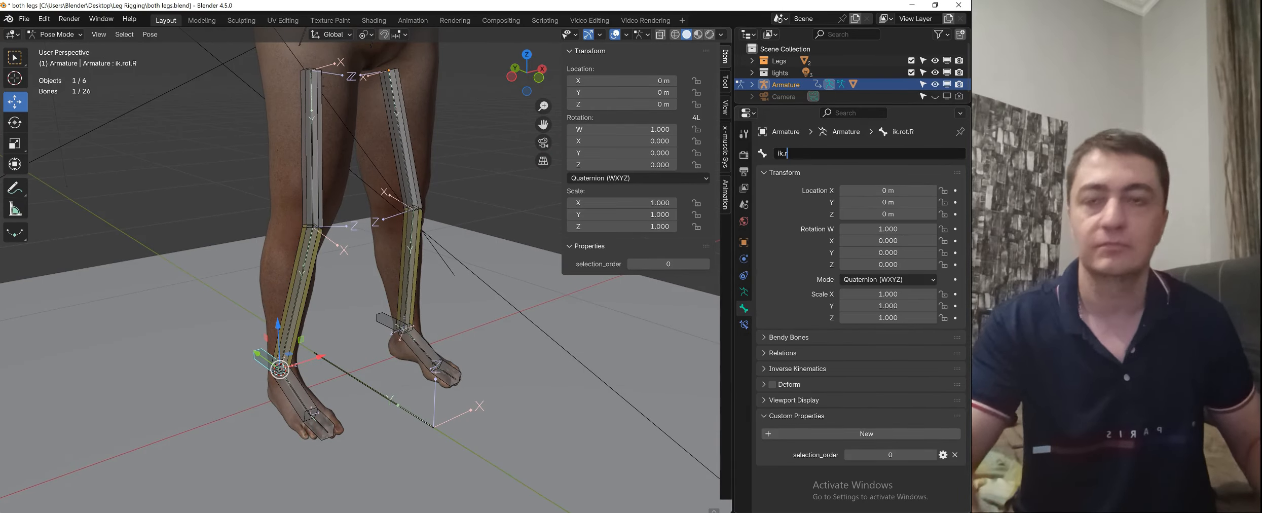
text(Foot roller)
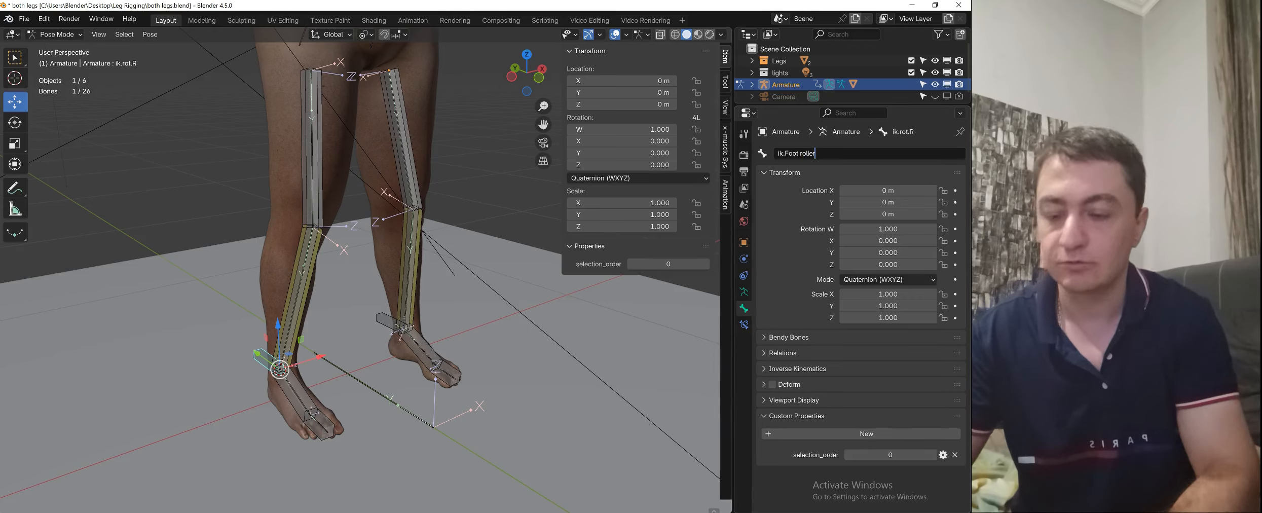
text(.R)
key(Return)
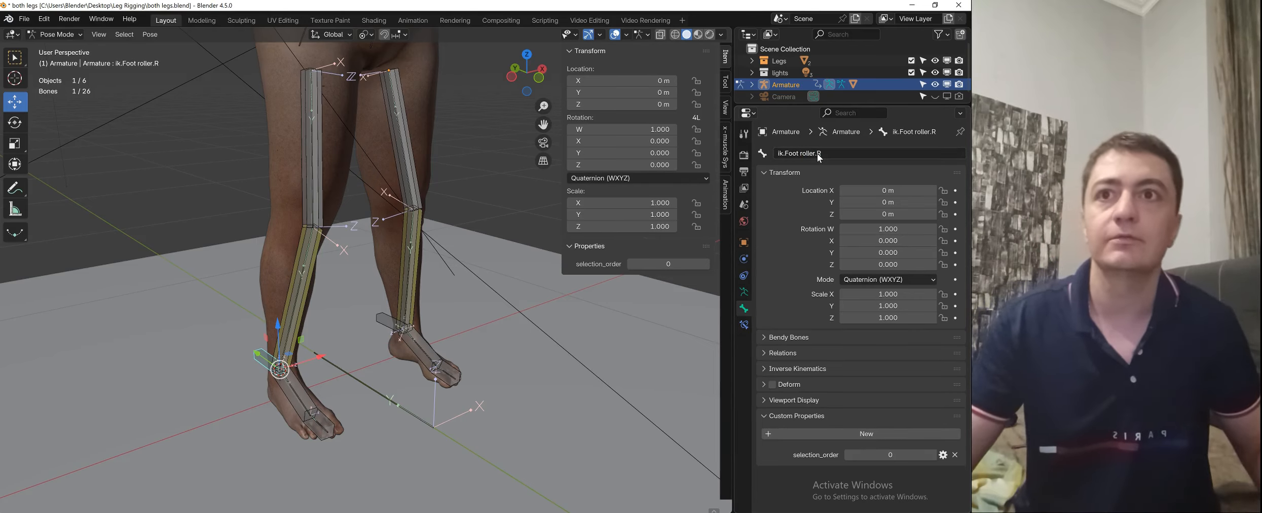
- Capitalize the F in the left foot roller bone's name so it reads "ik.Foot roller.L"
click(380, 318)
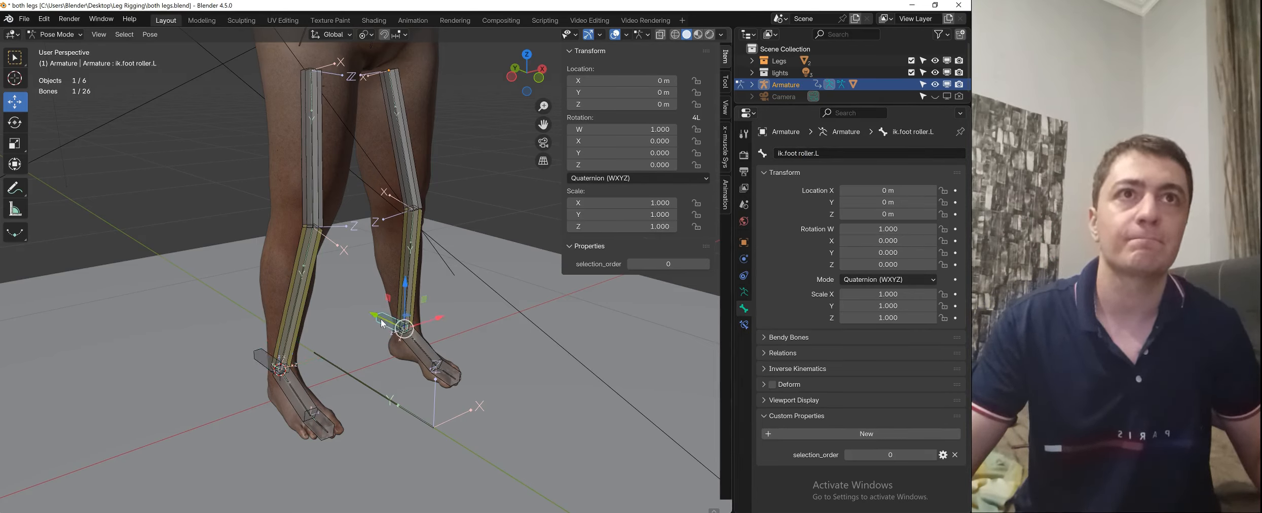
click(787, 152)
click(787, 152)
key(Delete)
text(F)
key(Return)
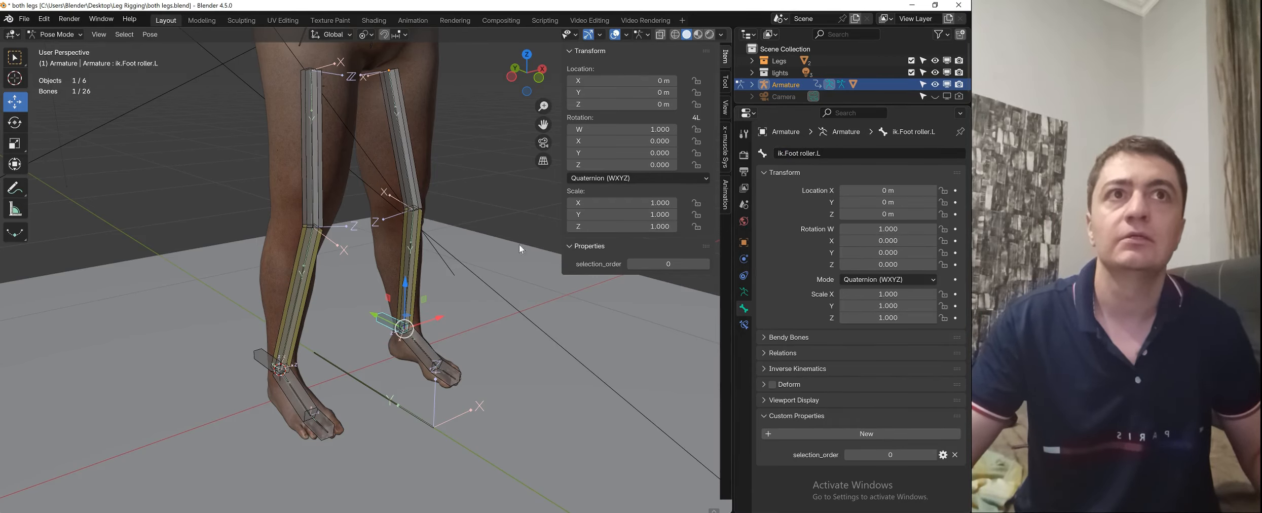
- In Edit Mode, snap the 3D cursor to the joint between the left foot's IK heel and toe bones
middle_drag(519, 245, 388, 201)
key(ctrl+Tab)
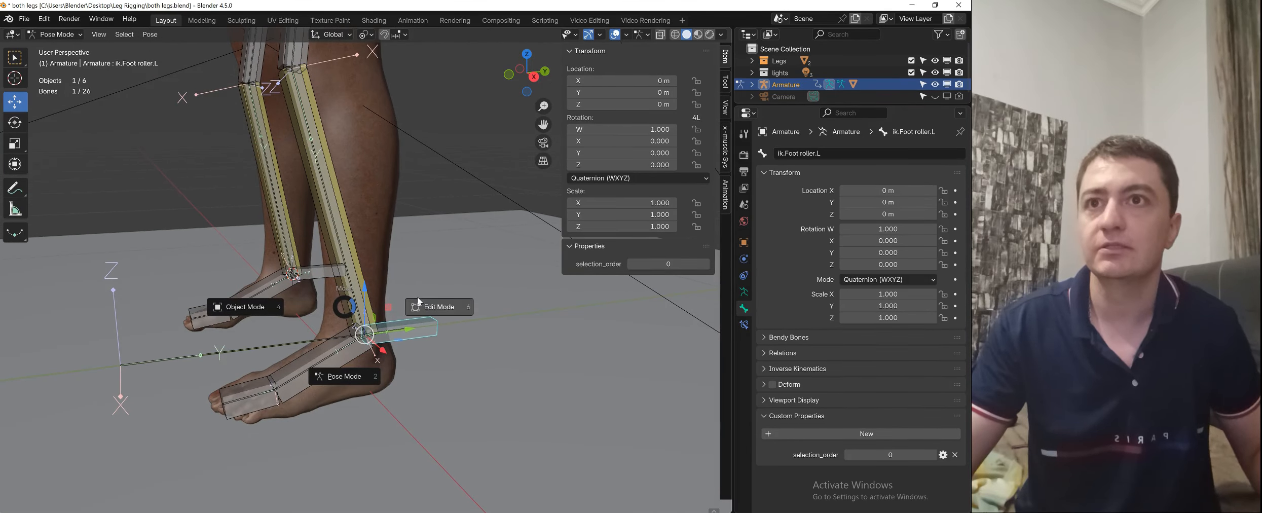
click(426, 307)
scroll(385, 331, up, 1)
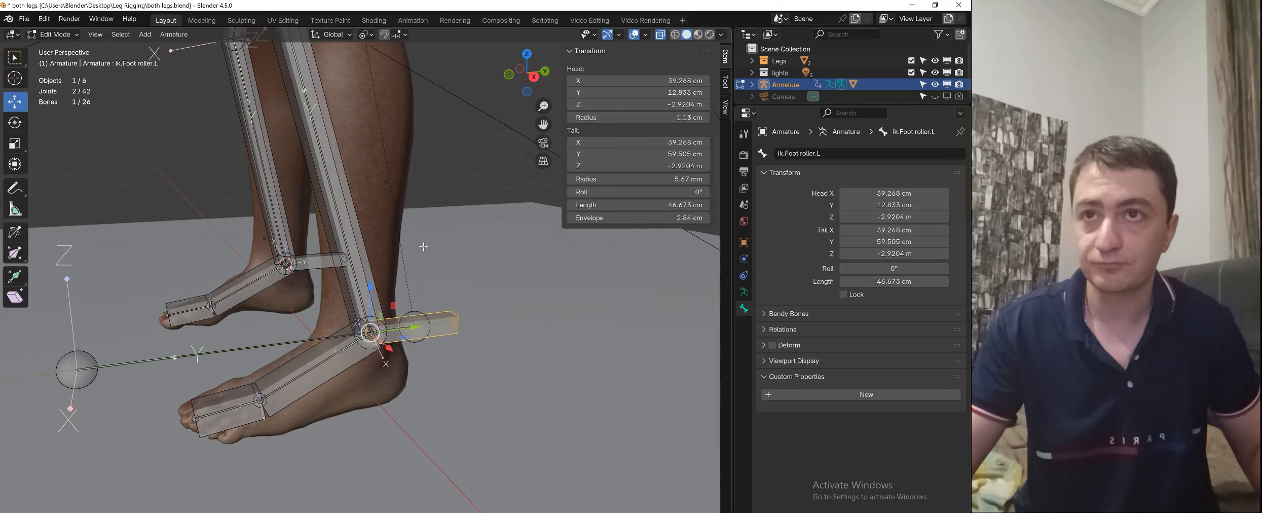
shift+middle_drag(390, 331, 323, 262)
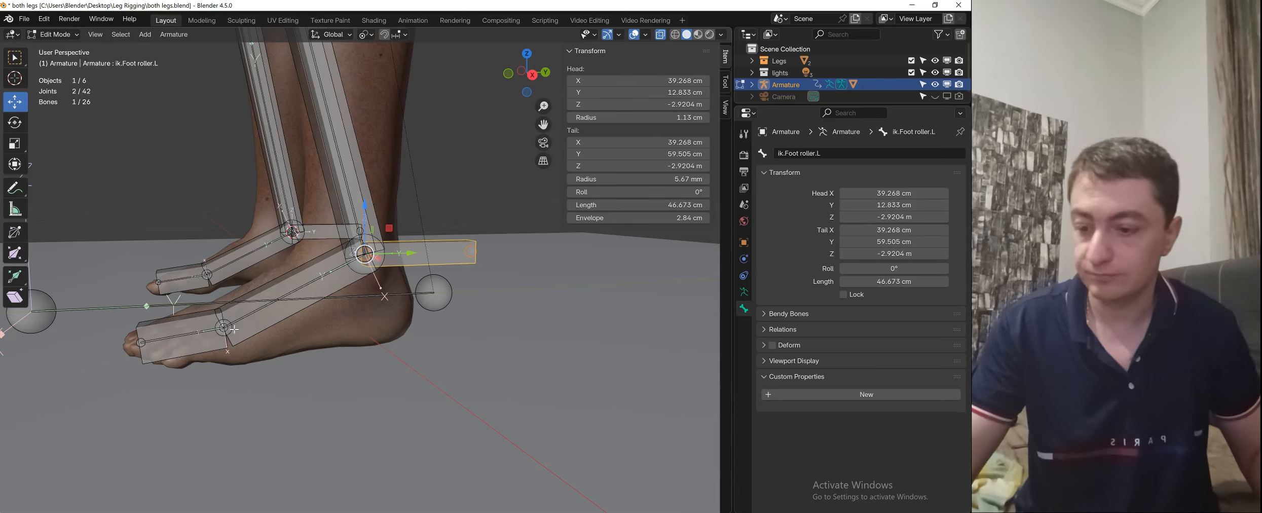
click(221, 352)
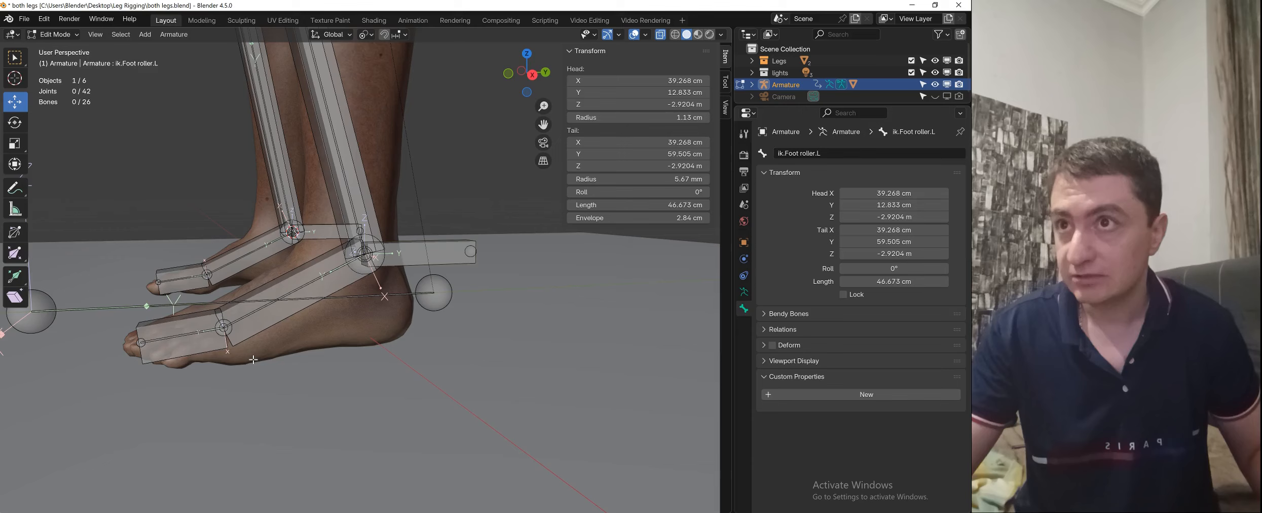
middle_drag(262, 364, 279, 388)
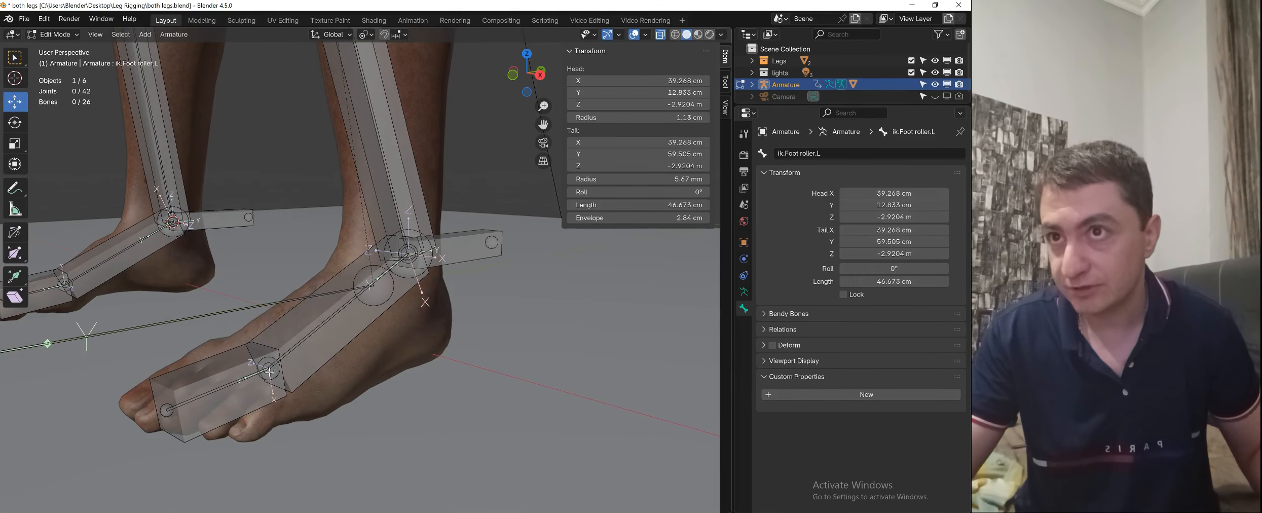
click(270, 371)
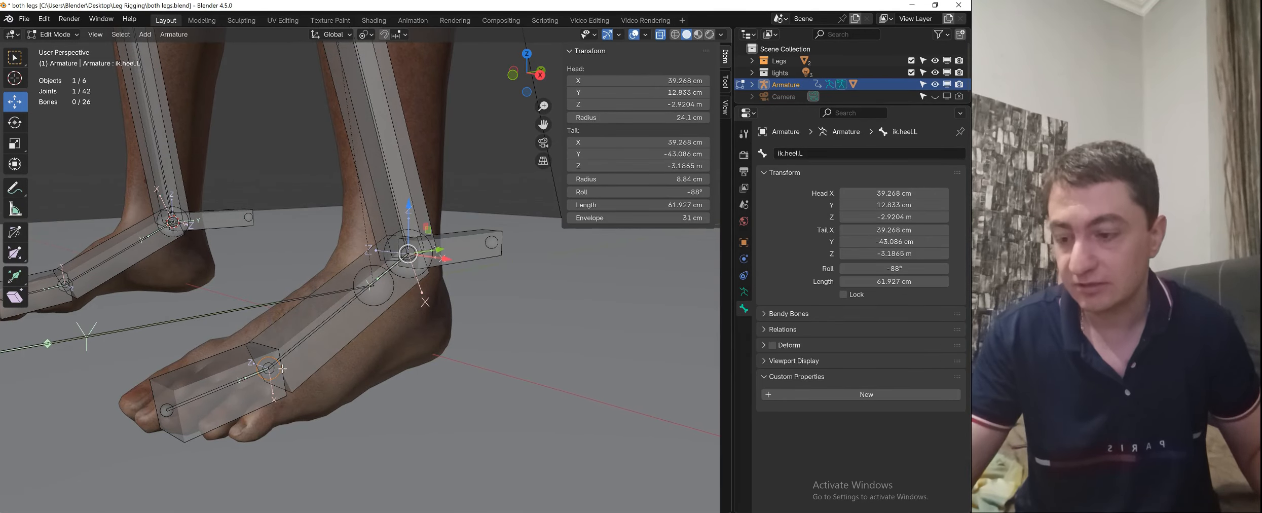
key(shift+s)
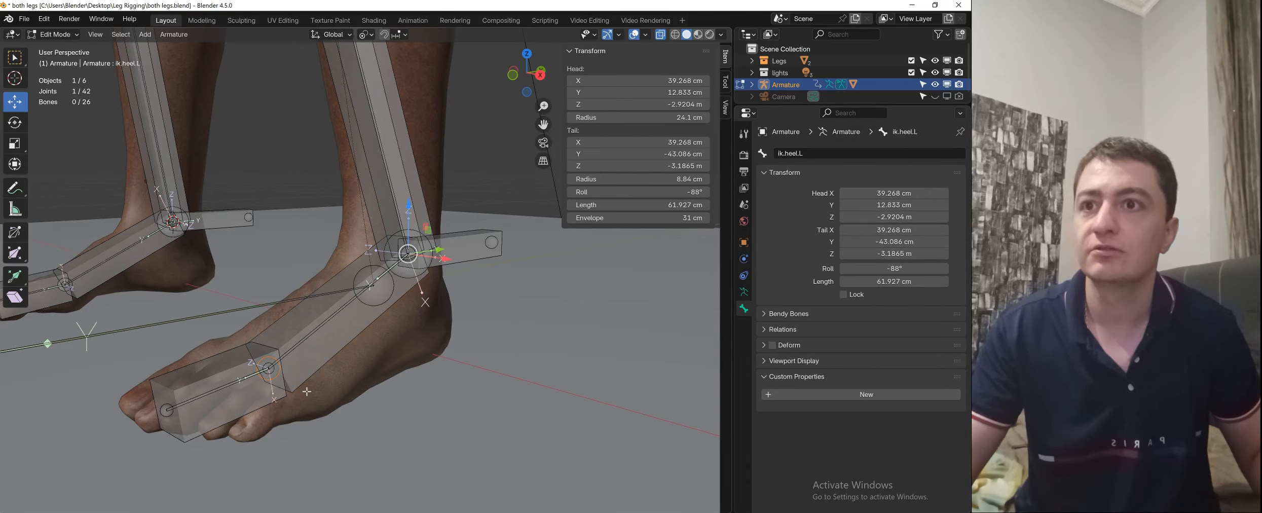
key(shift+s)
click(314, 463)
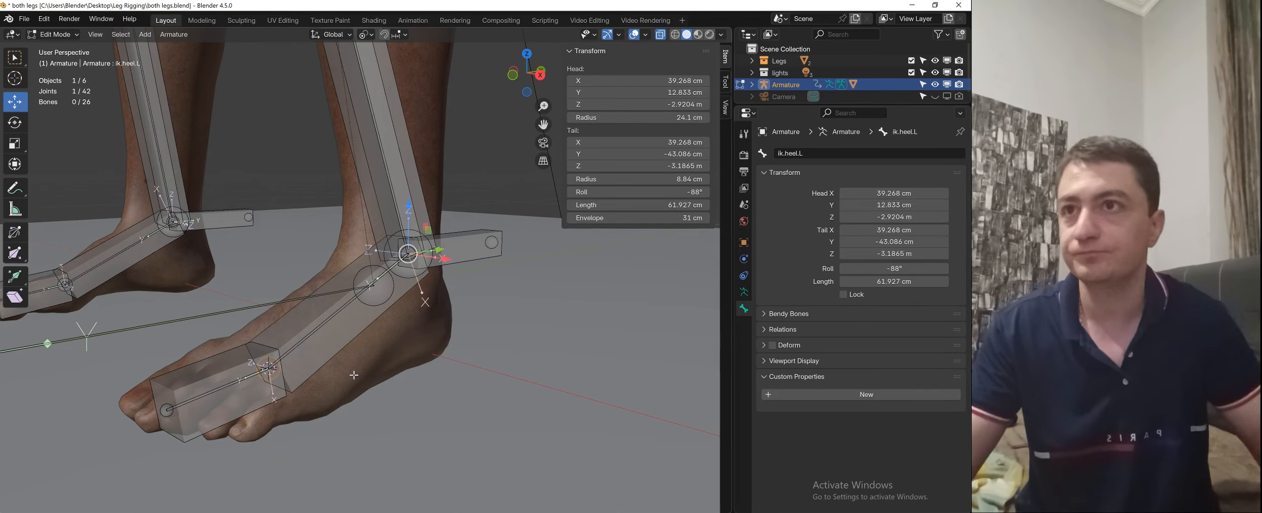
- In the right orthographic view, add a bone at the 3D cursor and scale it down to about 50 cm long
key(KP_3)
shift+middle_drag(398, 206, 382, 263)
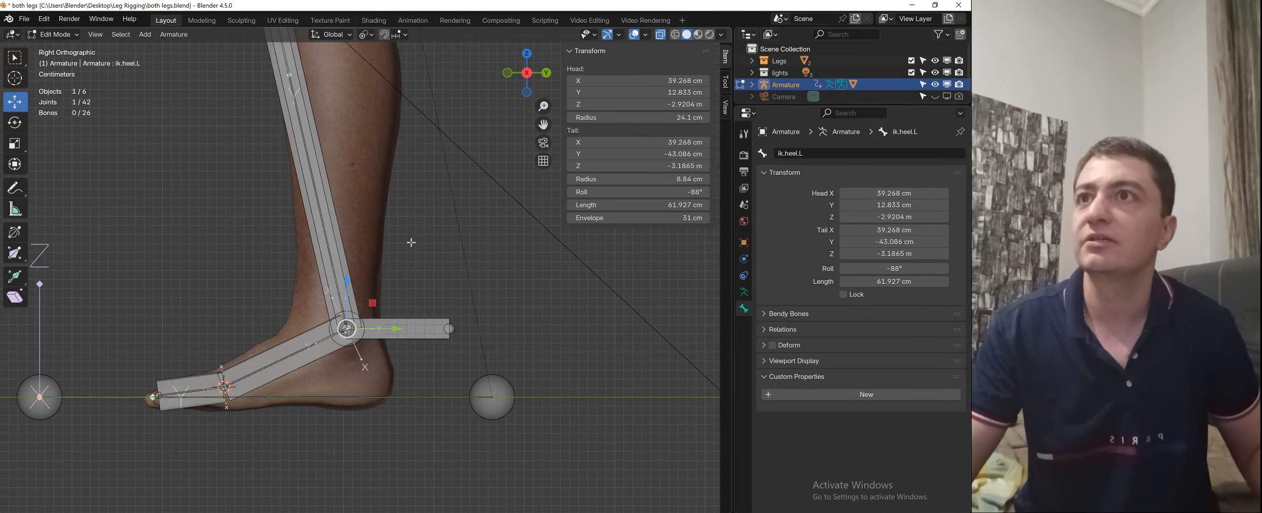
key(shift+a)
scroll(288, 121, down, 3)
key(s)
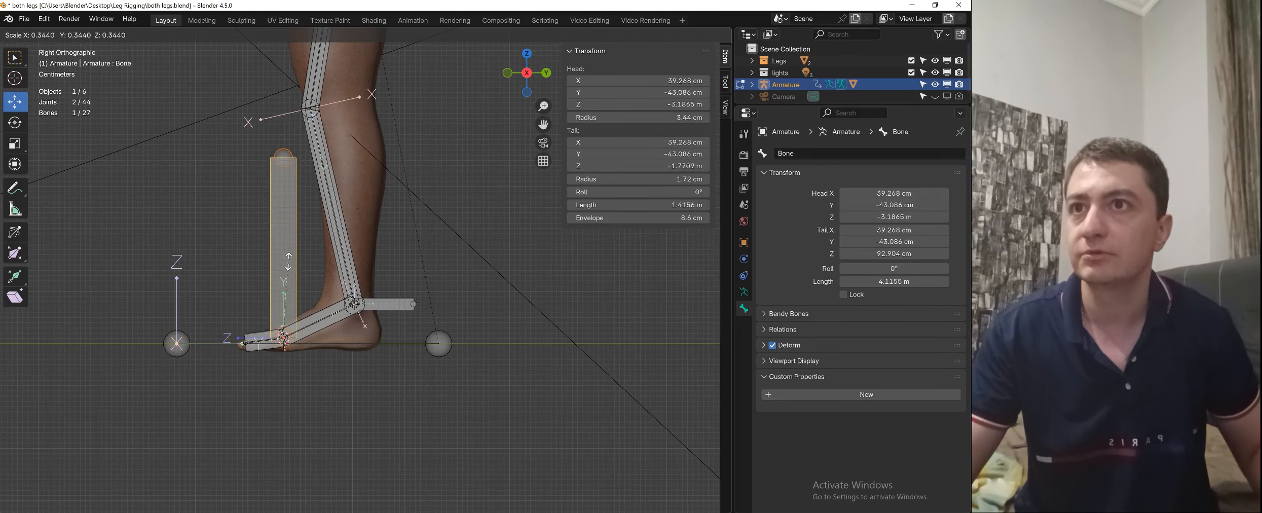
click(286, 310)
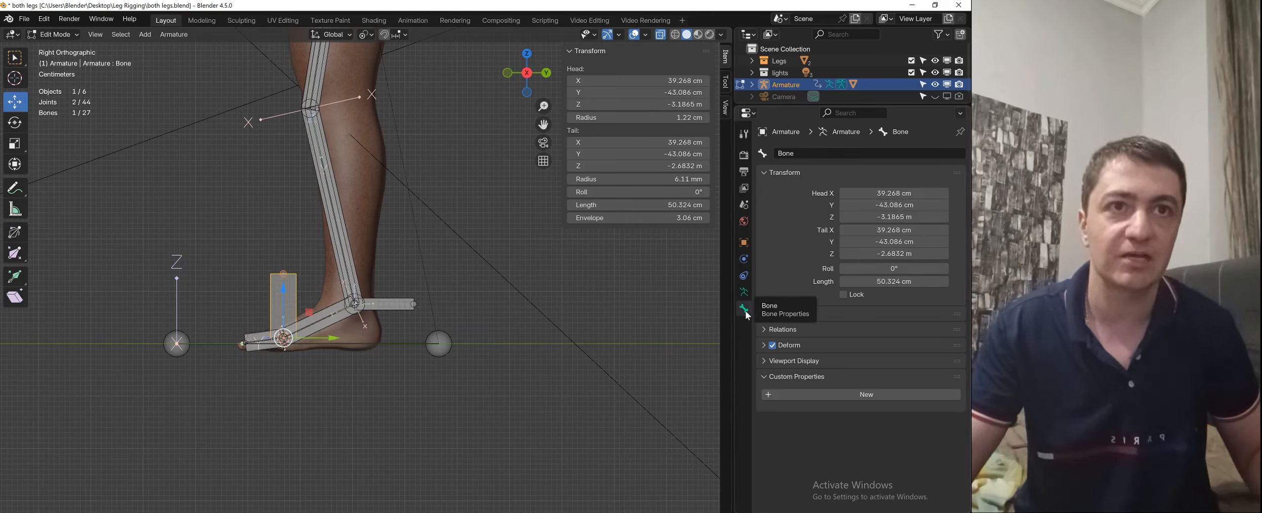
- Disable Deform for the new bone and shrink its B-Bone display size to about 33 cm
click(777, 344)
scroll(225, 258, up, 5)
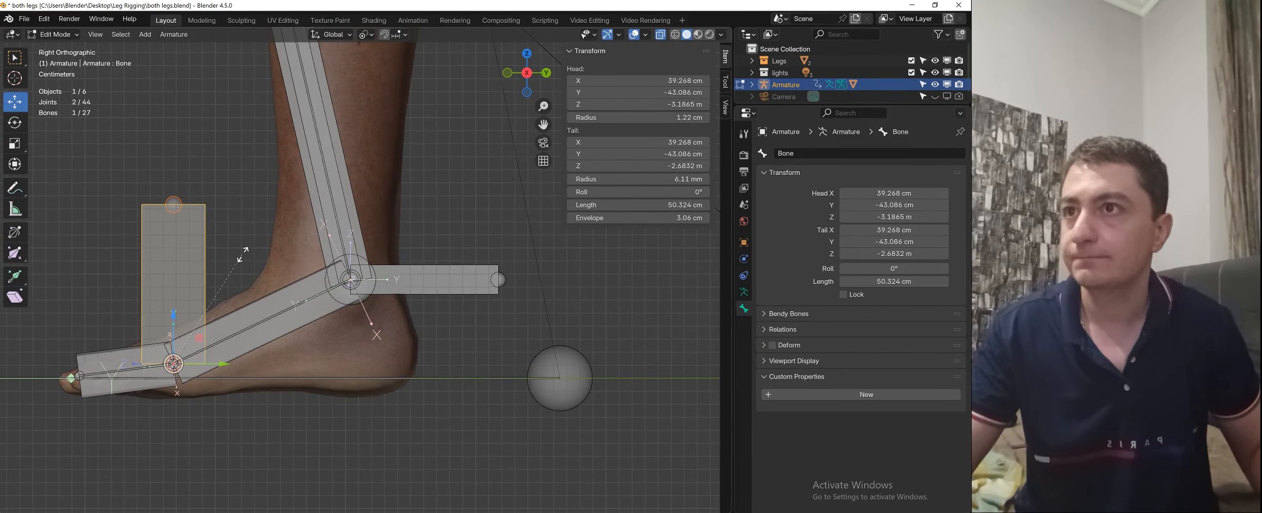
click(188, 324)
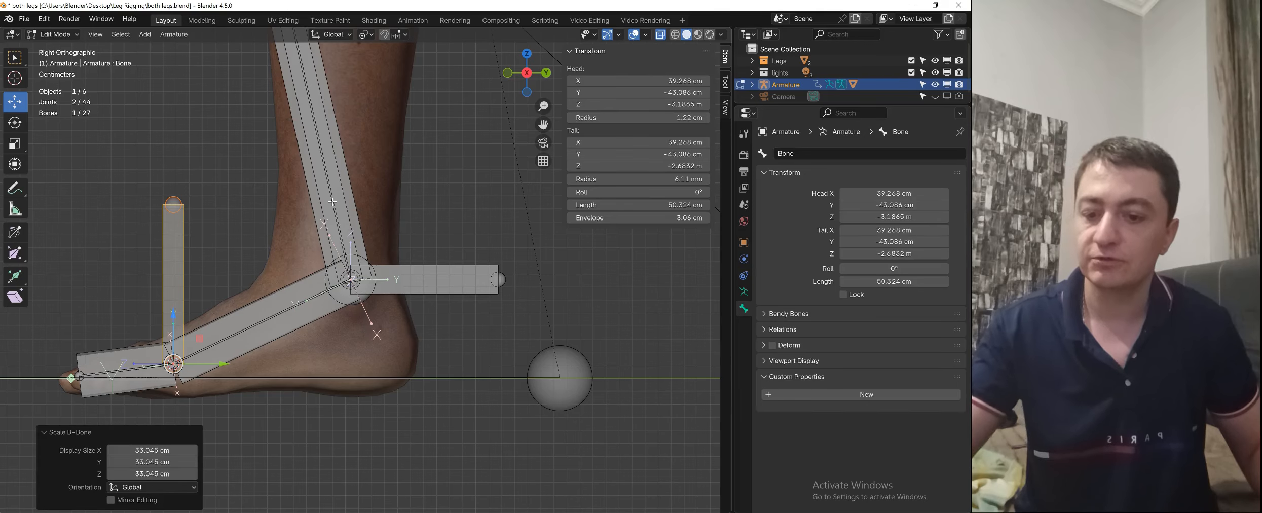
- Rotate the new bone 90° to point toward the heel and scale it down to about 25 cm long
text(r90)
key(Return)
key(s)
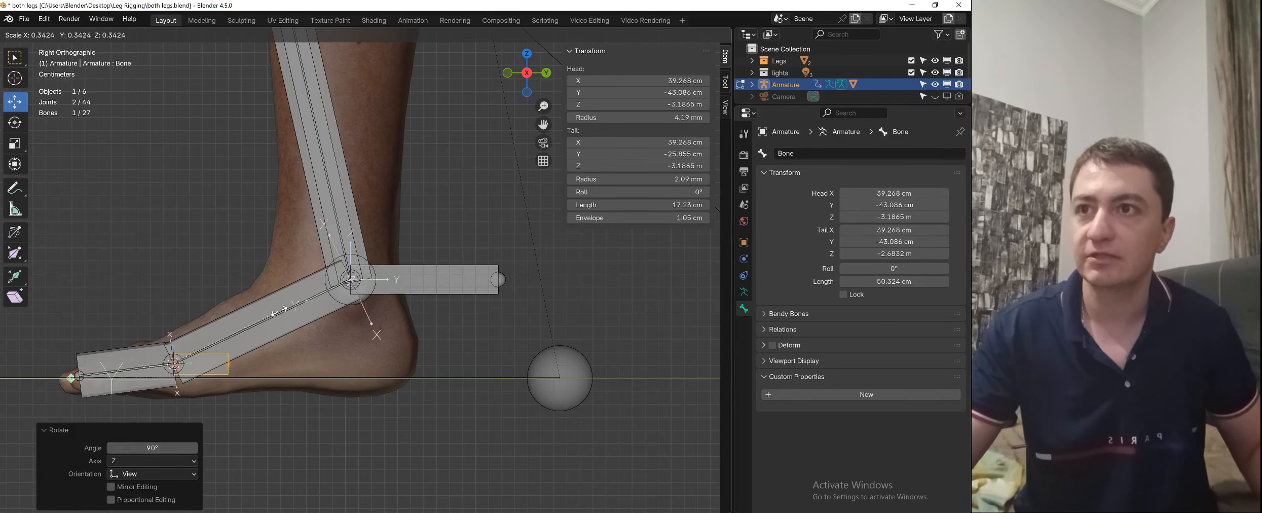
click(337, 308)
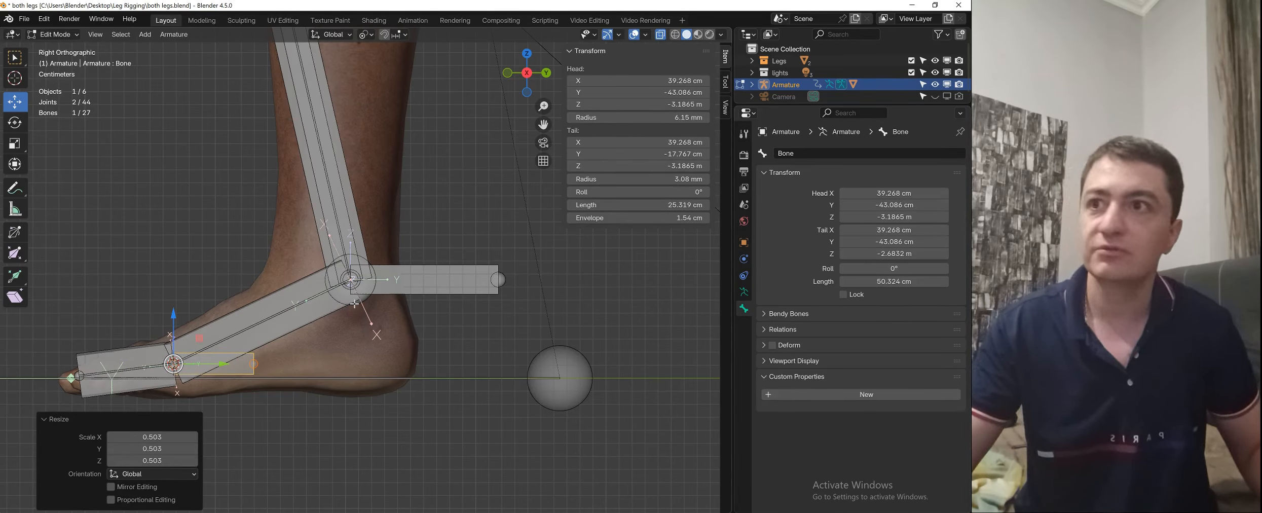
- Rename the new bone at the ball of the left foot as mch..heel.rot.L
click(791, 153)
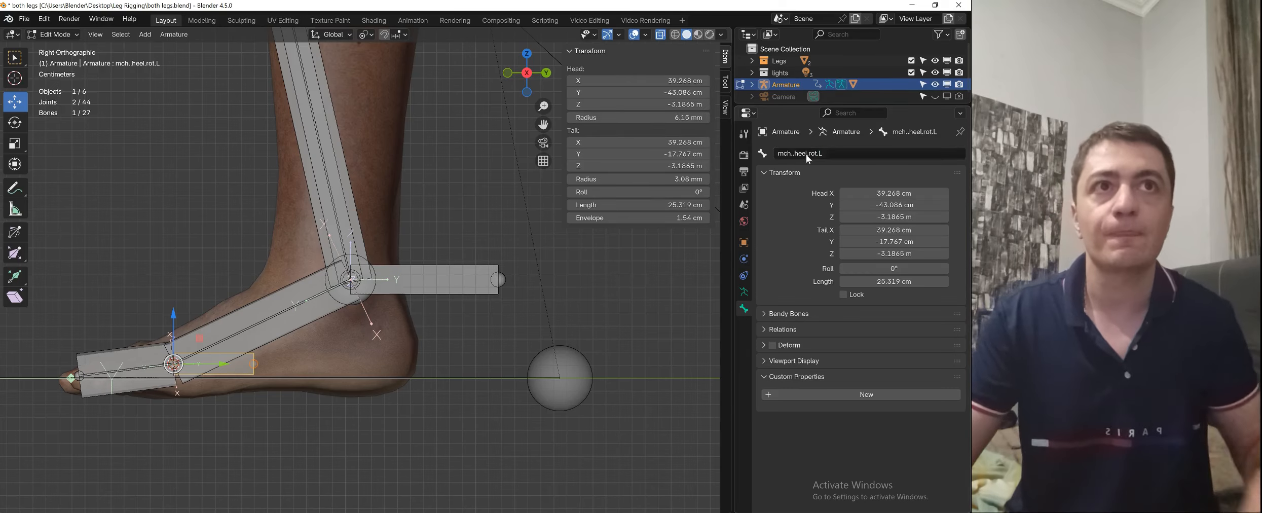
key(Return)
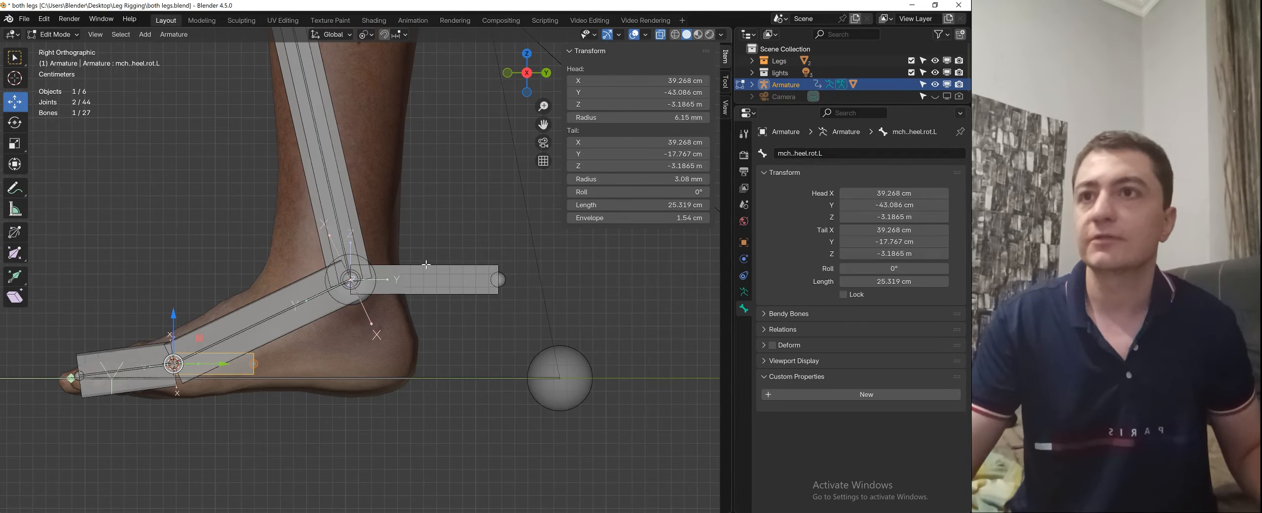
shift+scroll(305, 291, down, 2)
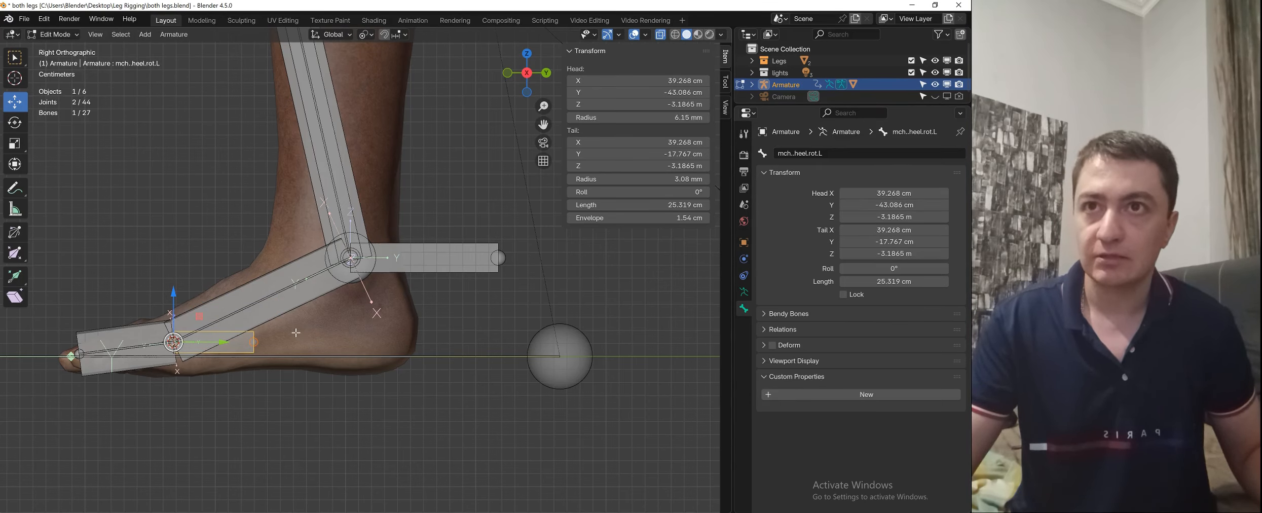
middle_drag(296, 332, 365, 338)
key(KP_3)
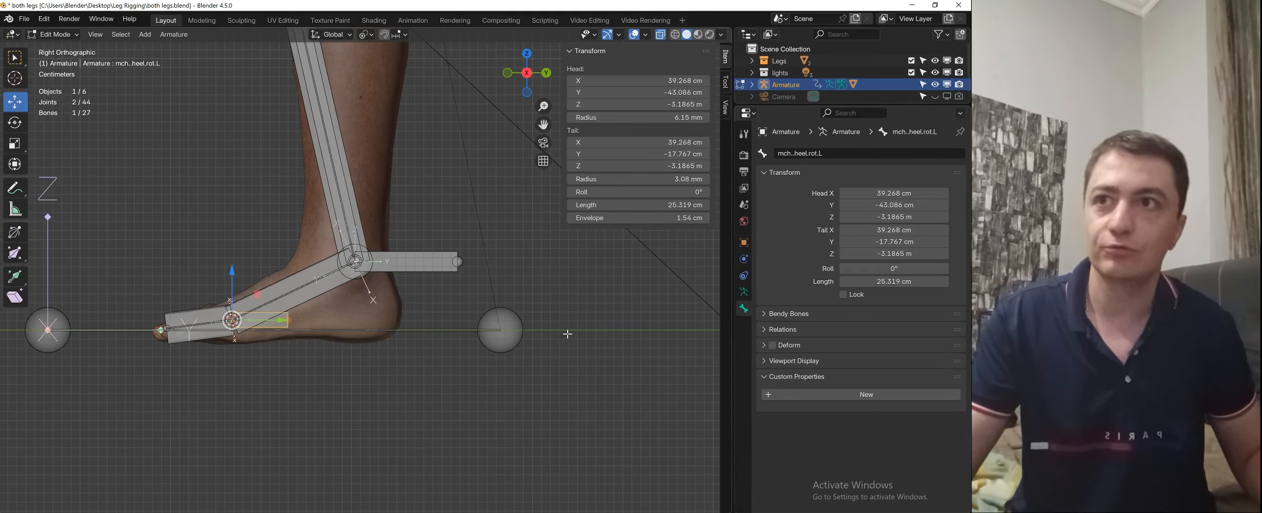
- Duplicate the bone and move the copy along Y to just behind the heel, with its head at about 35 cm
scroll(341, 338, up, 1)
key(shift+d)
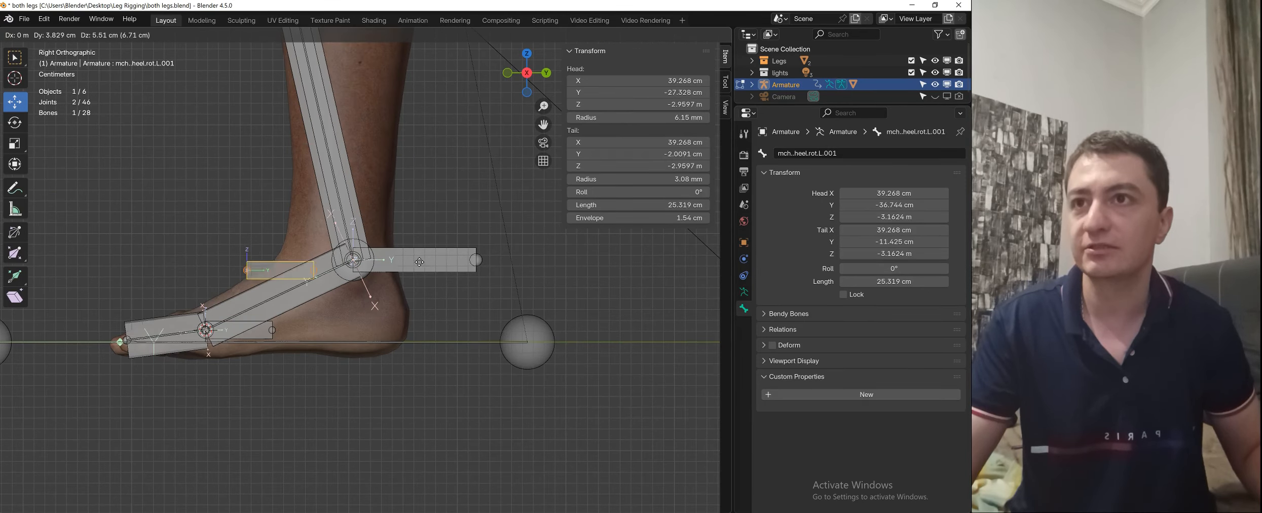
key(Escape)
drag(256, 330, 533, 326)
scroll(465, 335, up, 6)
scroll(445, 287, down, 4)
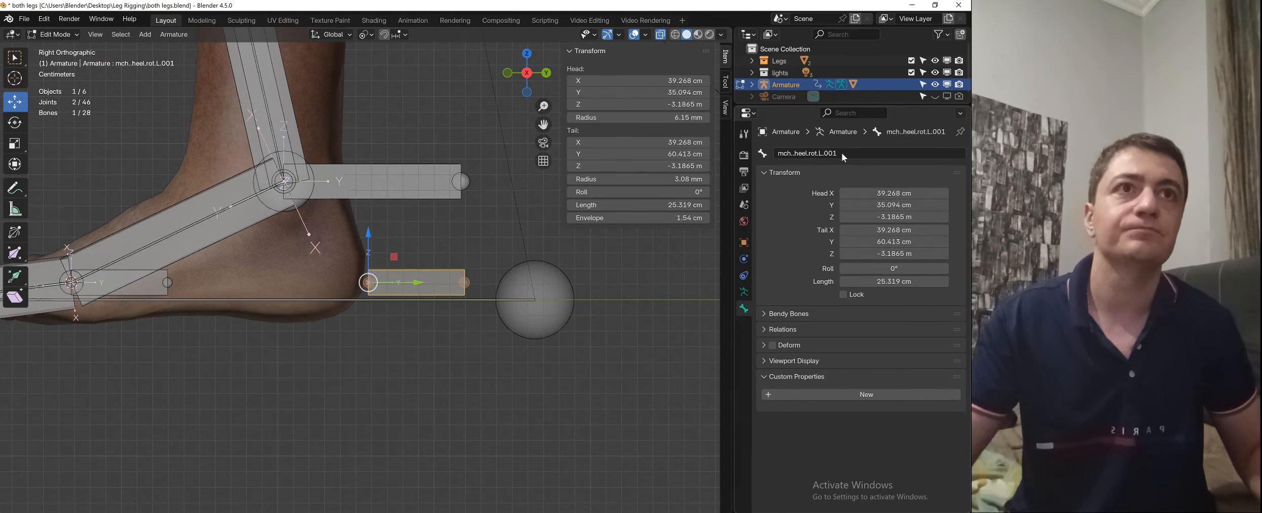
- Rename the duplicated bone behind the heel as mch.back.heel.rot.L
click(842, 152)
key(BackSpace)
key(BackSpace)
key(BackSpace)
key(BackSpace)
key(BackSpace)
key(BackSpace)
key(BackSpace)
key(BackSpace)
key(BackSpace)
key(BackSpace)
key(BackSpace)
key(BackSpace)
key(BackSpace)
key(BackSpace)
key(BackSpace)
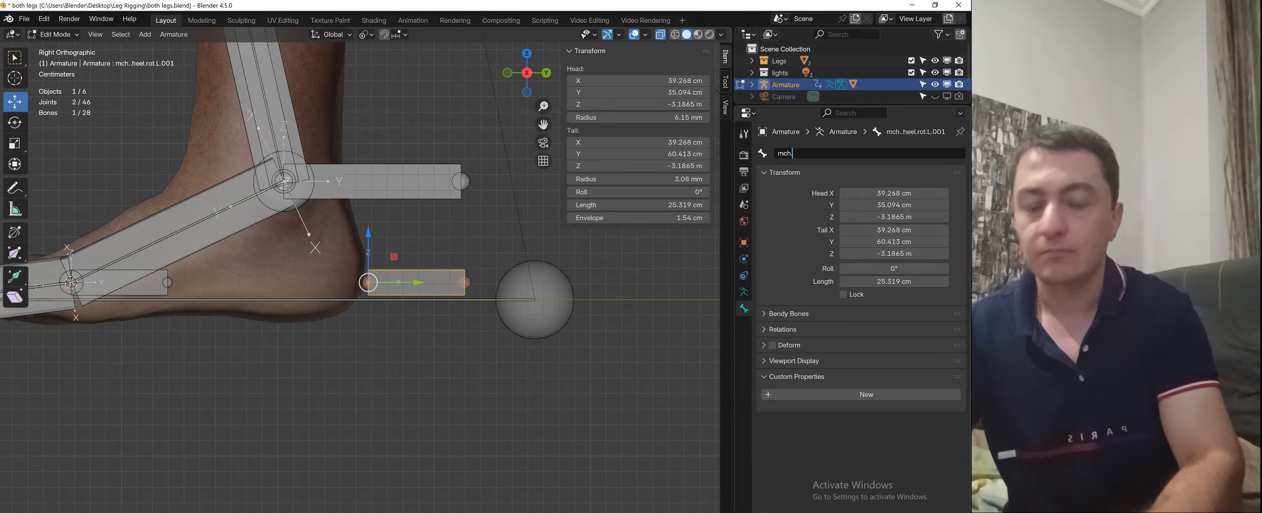
text(back.heel)
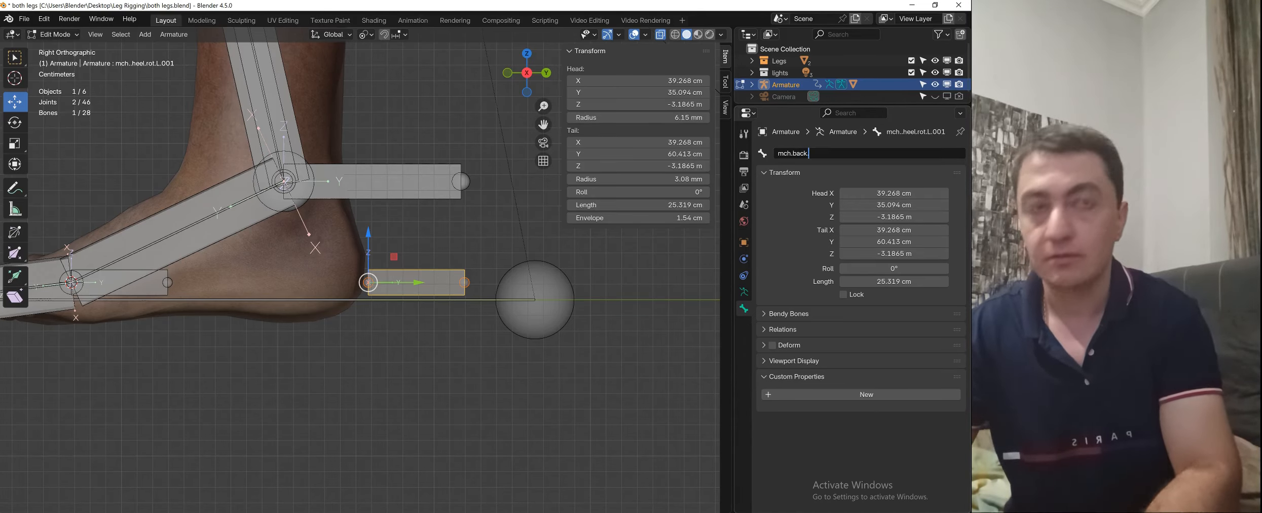
text(.rot)
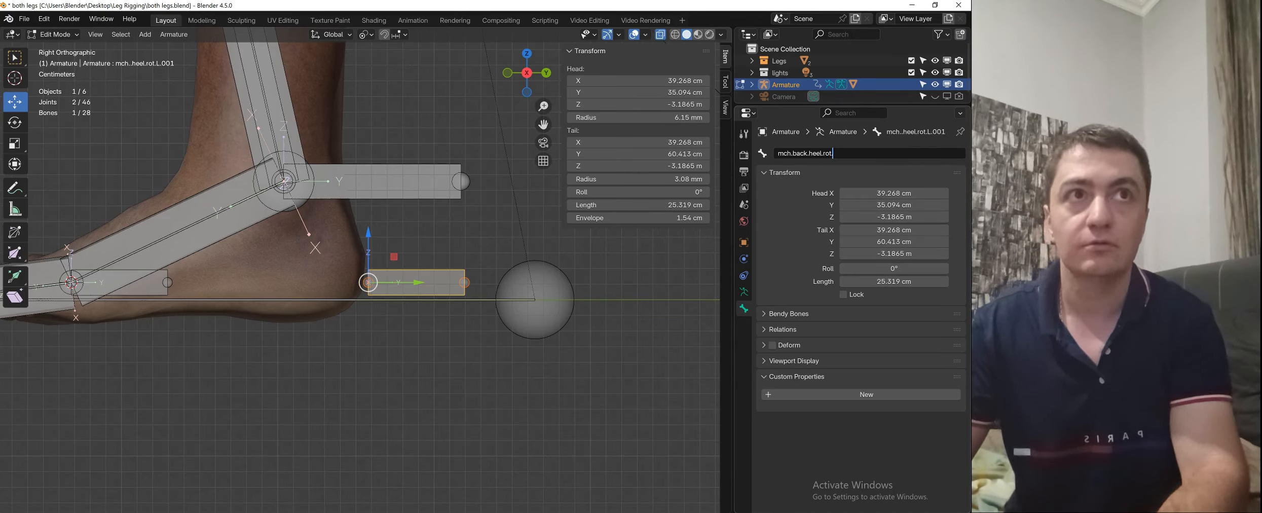
text(.L)
key(Return)
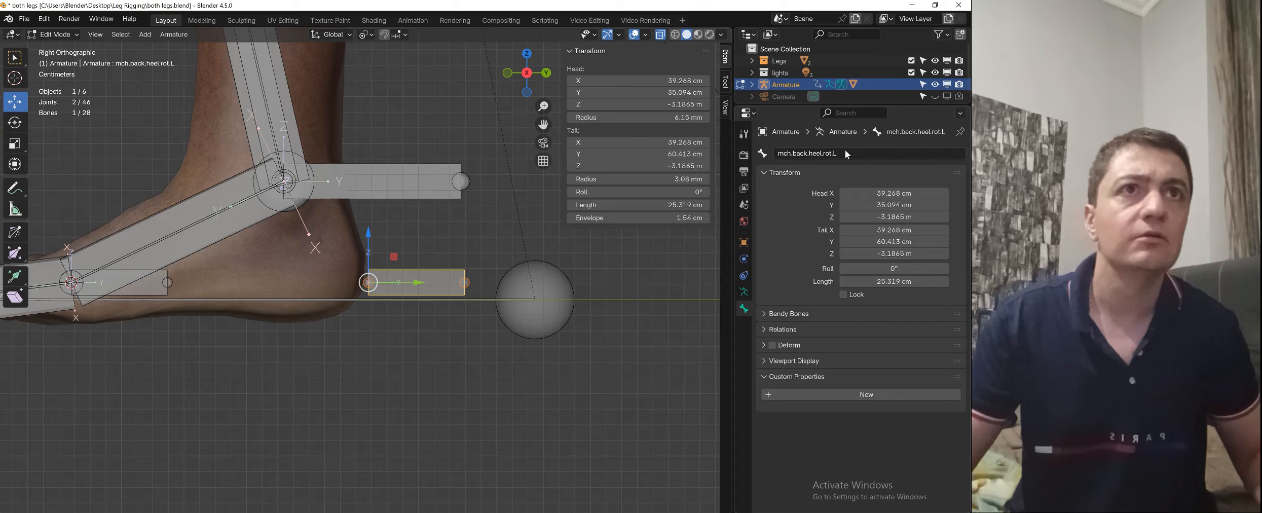
- Remove the extra dot from the ball bone's name so it reads mch.heel.rot.L
shift+middle_drag(144, 293, 260, 270)
click(260, 270)
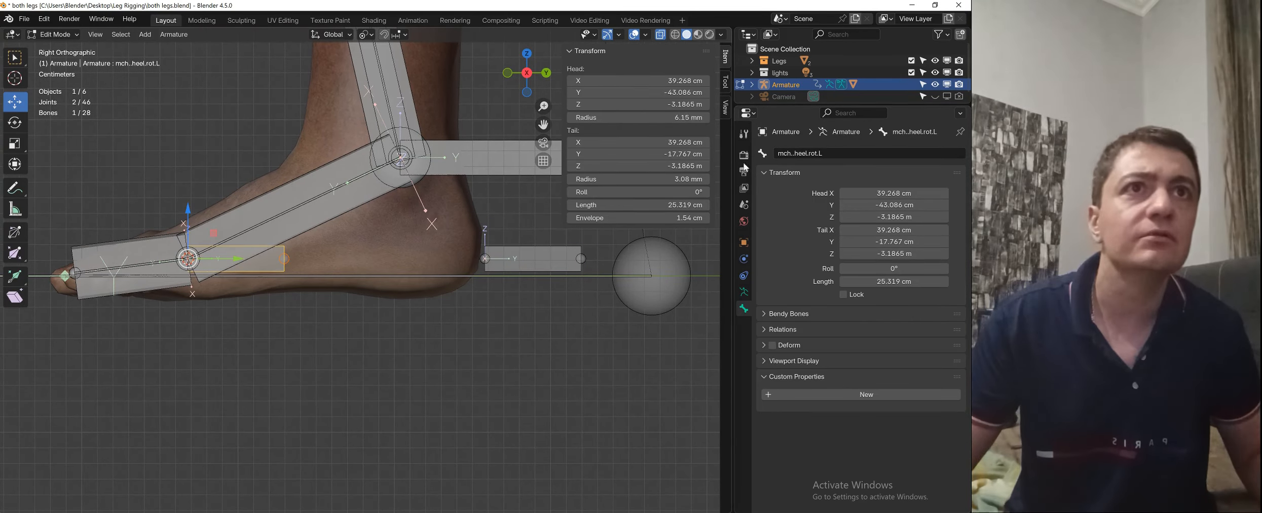
click(793, 152)
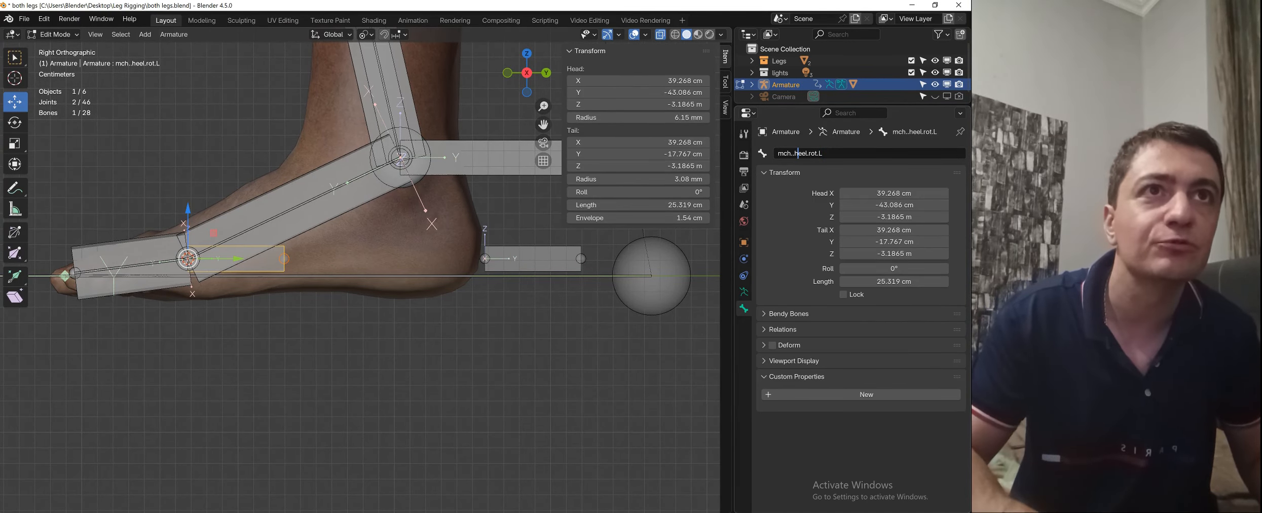
click(794, 153)
key(Delete)
key(Return)
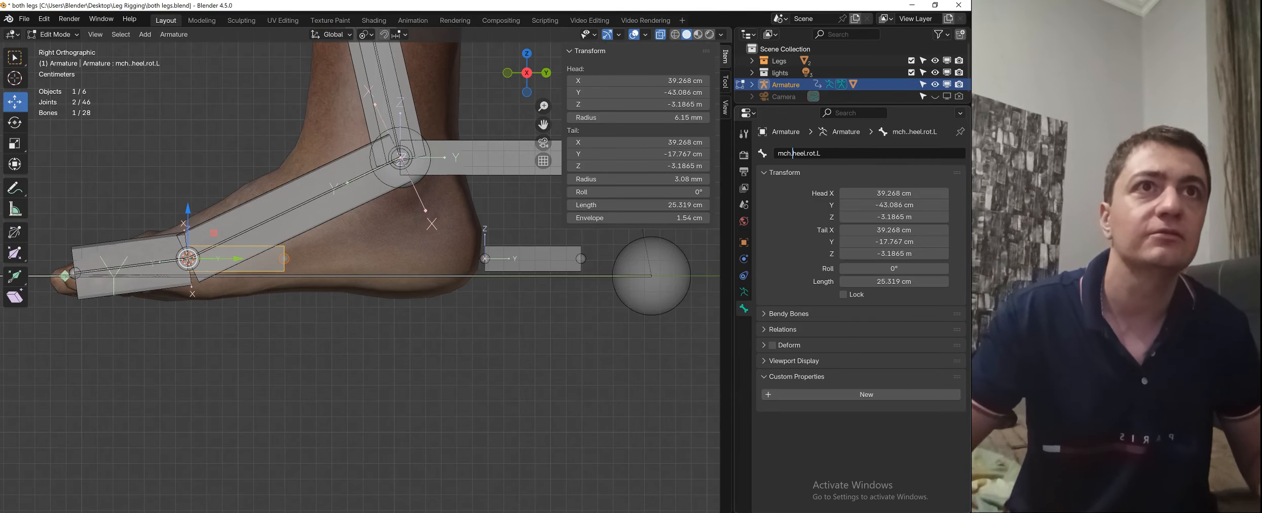
- Select the bone behind the heel and set the armature's bone display to Octahedral
click(532, 258)
scroll(429, 274, down, 4)
scroll(427, 275, up, 1)
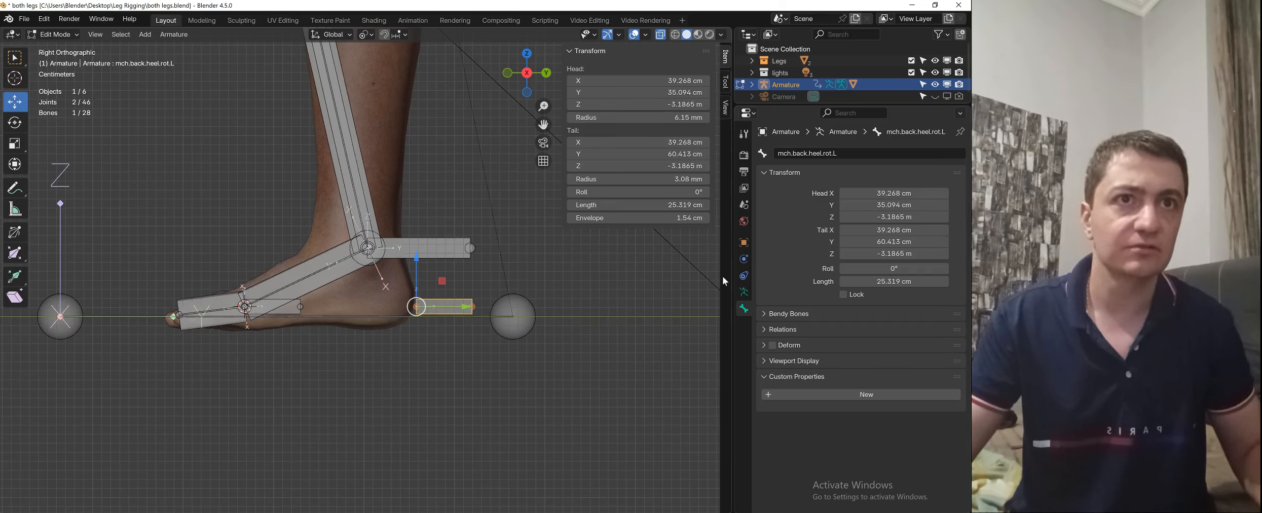
click(743, 292)
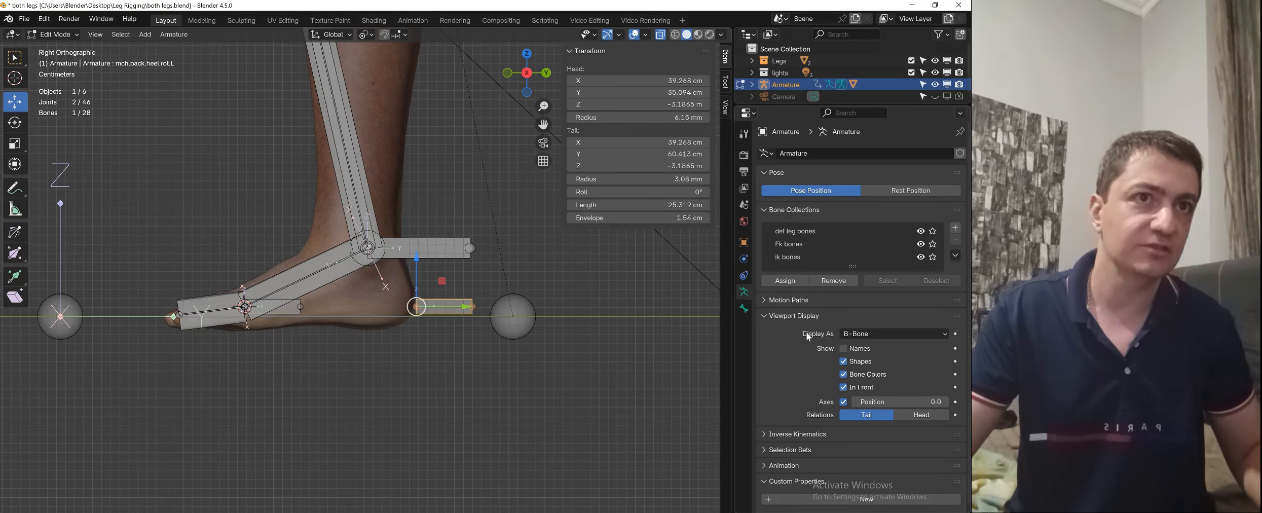
click(868, 335)
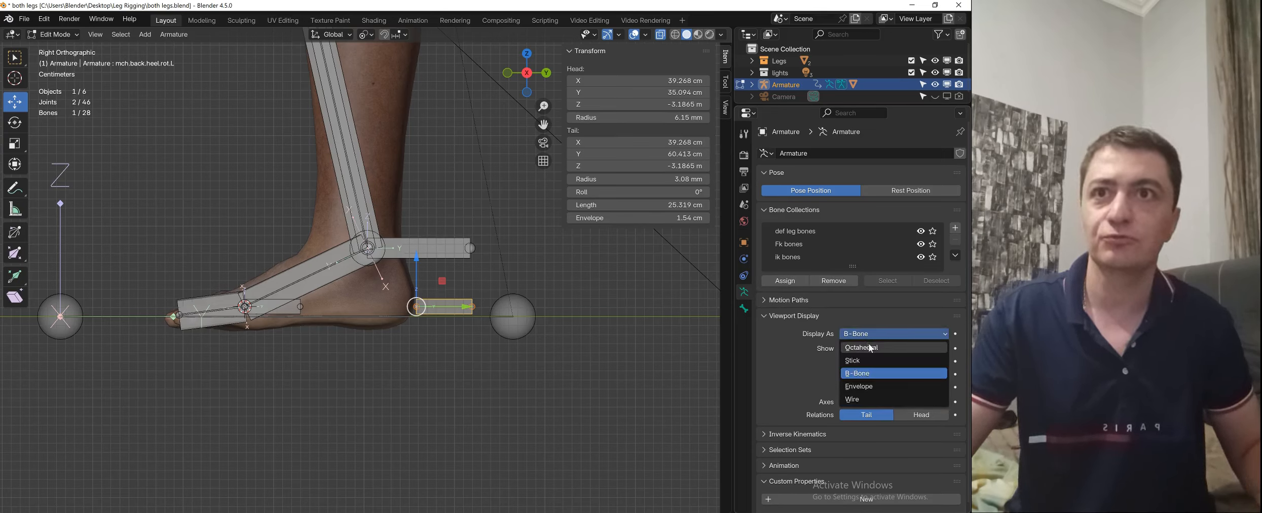
click(870, 348)
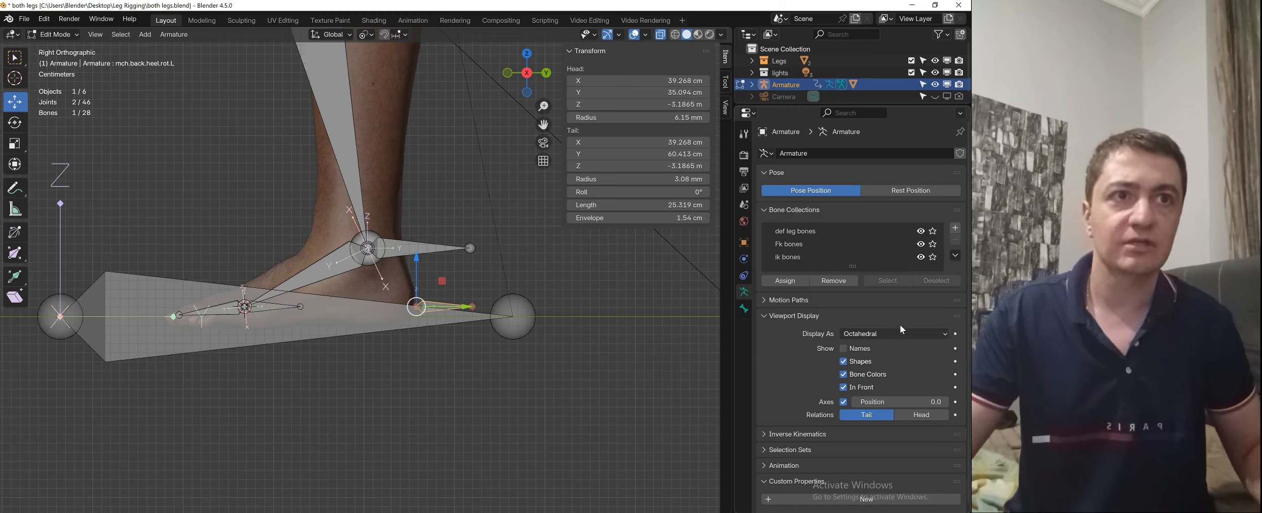
- Switch the back heel bone's direction to point toward the heel, trying its rotation before and after without keeping it
key(r)
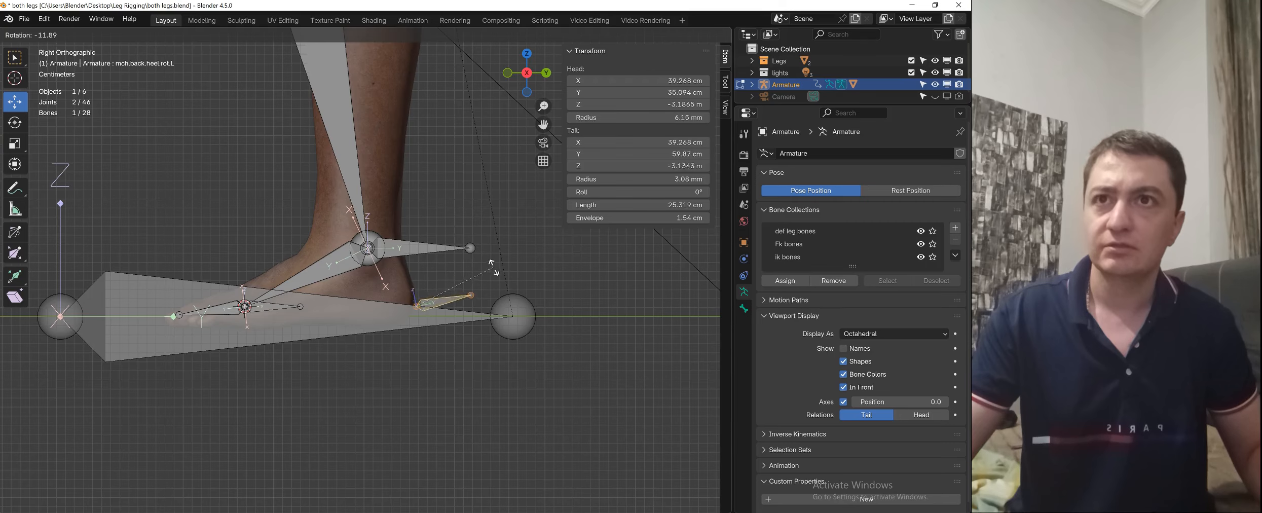
right_click(502, 298)
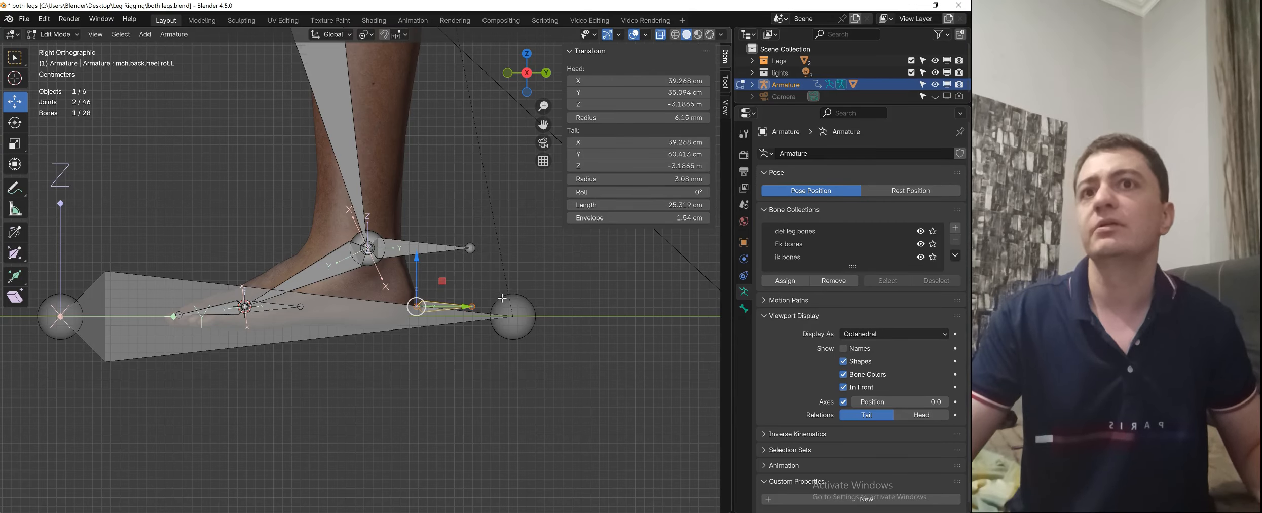
right_click(526, 277)
click(486, 352)
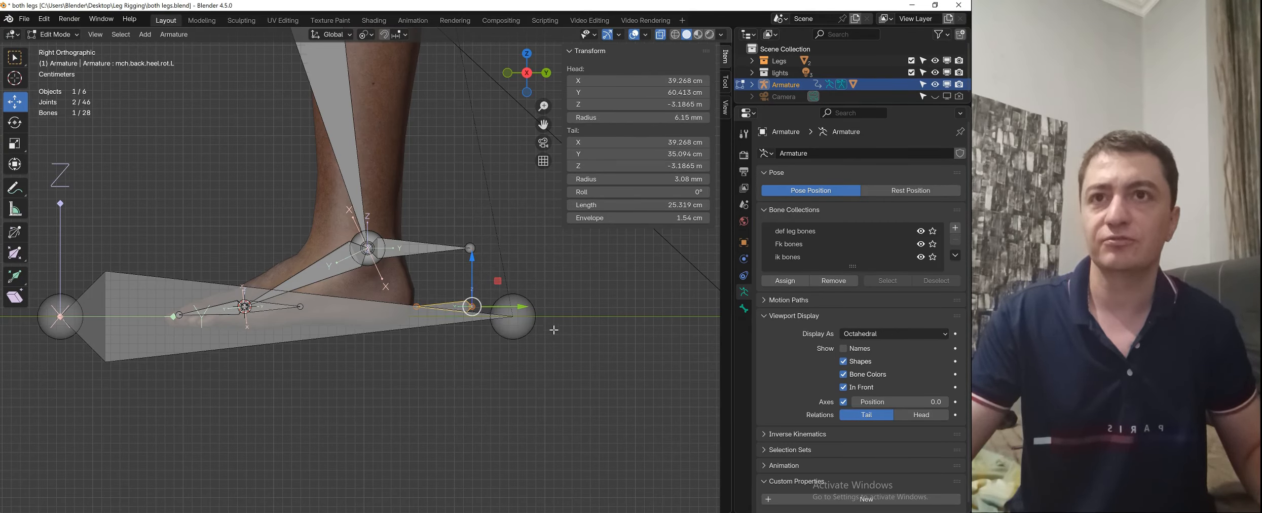
key(r)
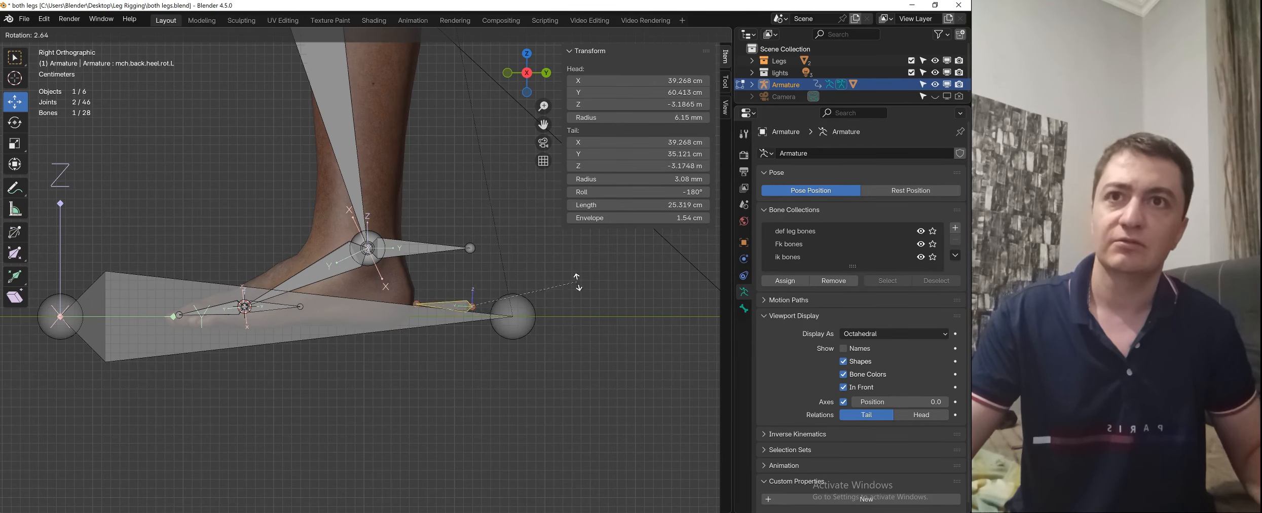
right_click(588, 345)
- Set the armature's bone display back to B-Bone
scroll(588, 345, down, 3)
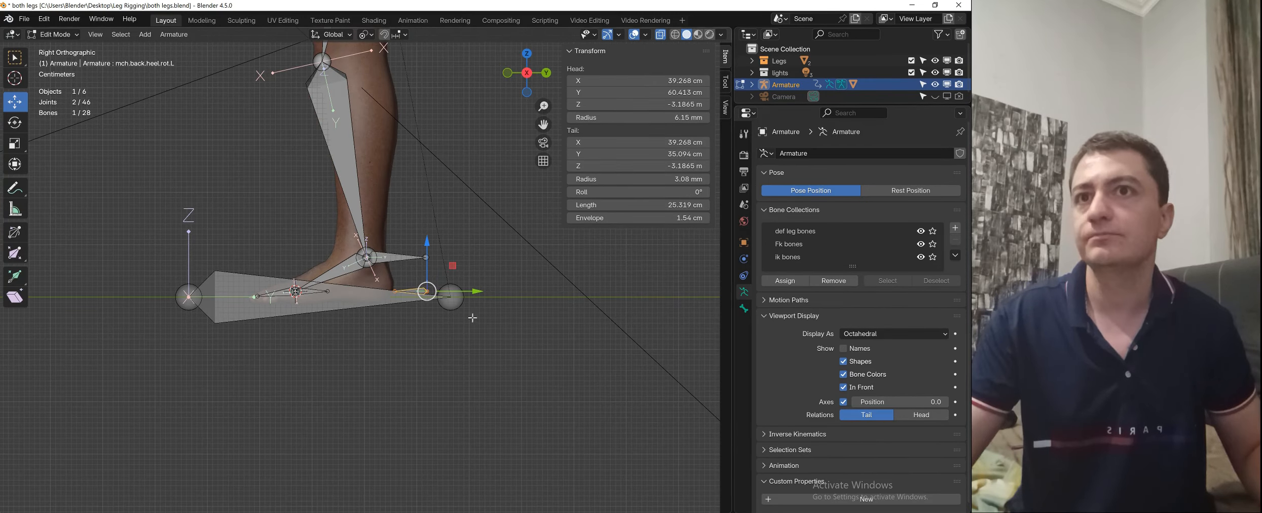
scroll(324, 277, up, 2)
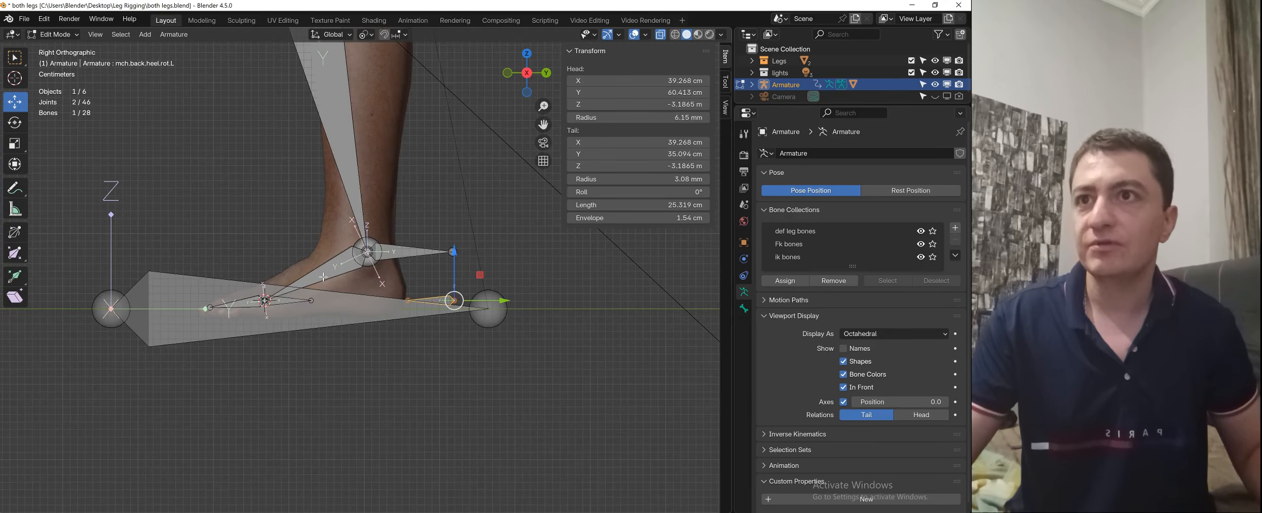
shift+middle_drag(323, 277, 367, 267)
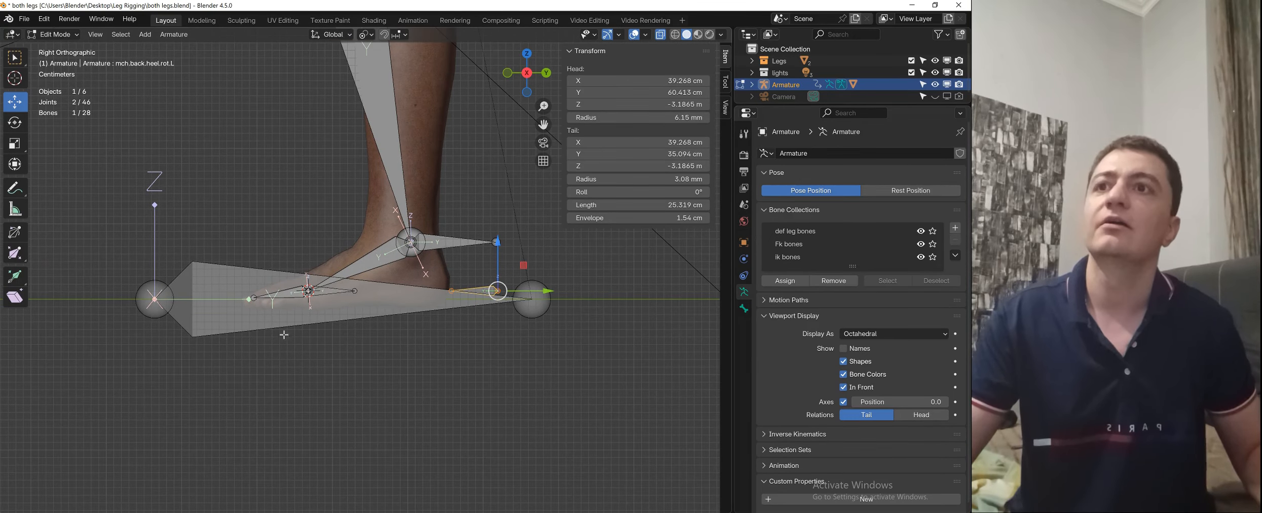
click(859, 333)
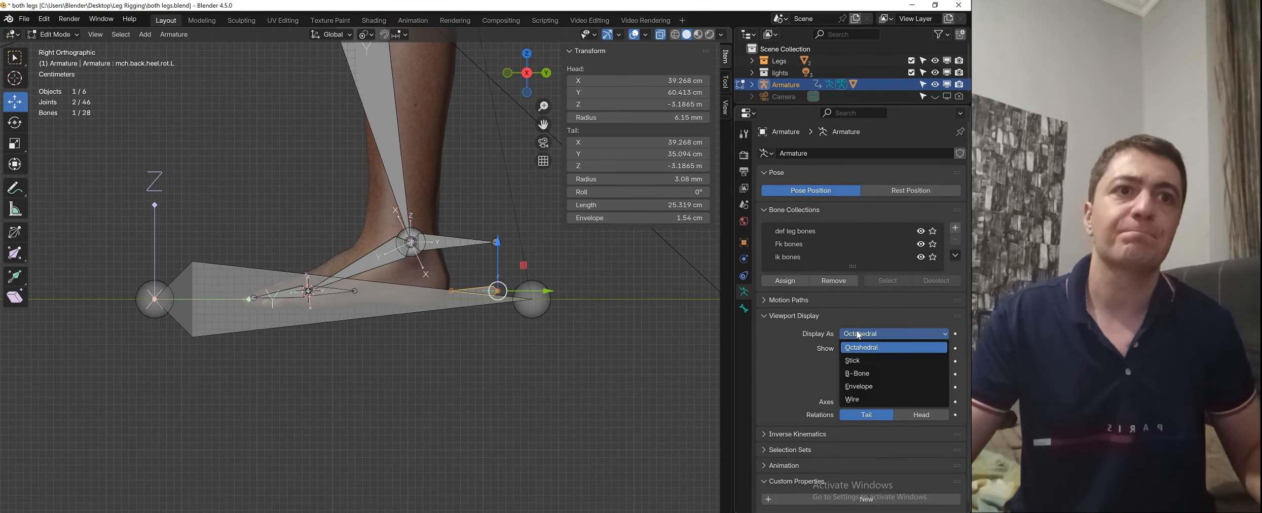
click(866, 375)
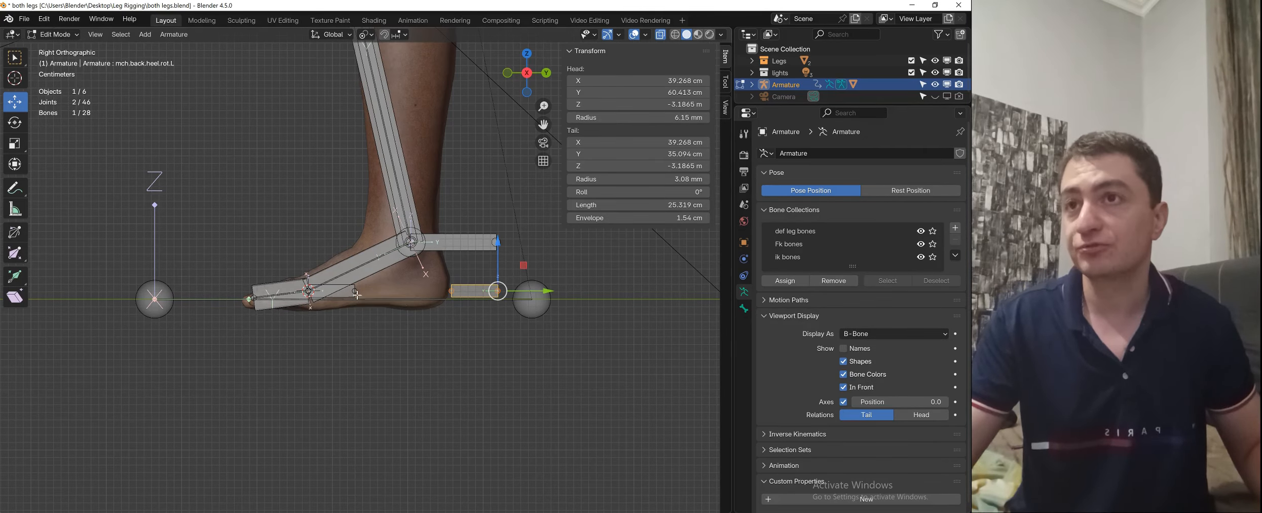
- Select the tip joint of the left foot's IK toe bone and snap the 3D cursor to it
scroll(278, 307, up, 2)
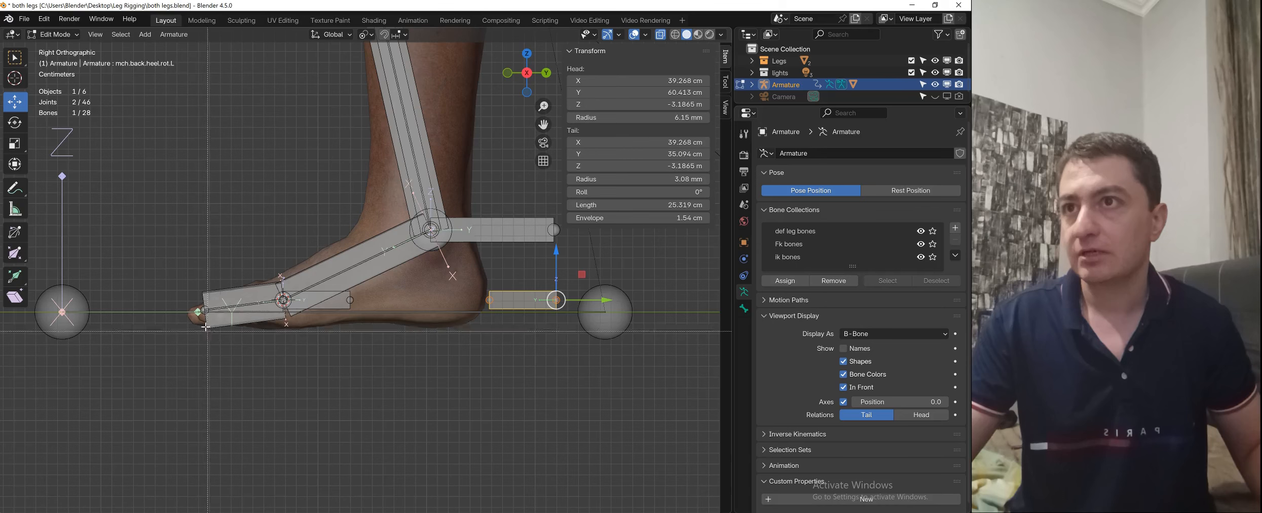
drag(182, 298, 215, 327)
middle_drag(215, 327, 287, 375)
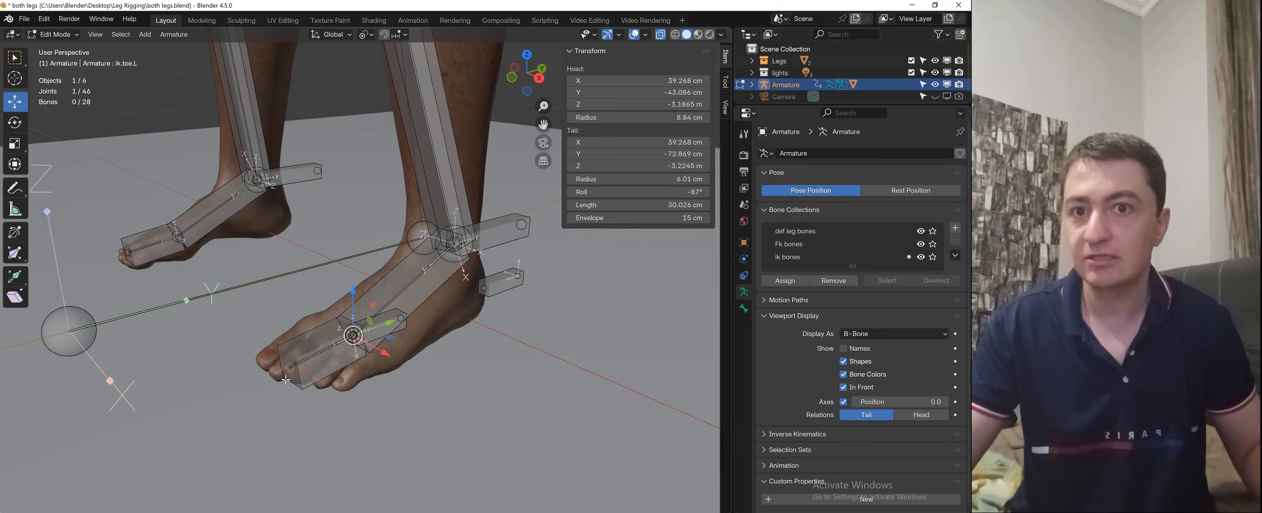
key(shift+s)
click(313, 439)
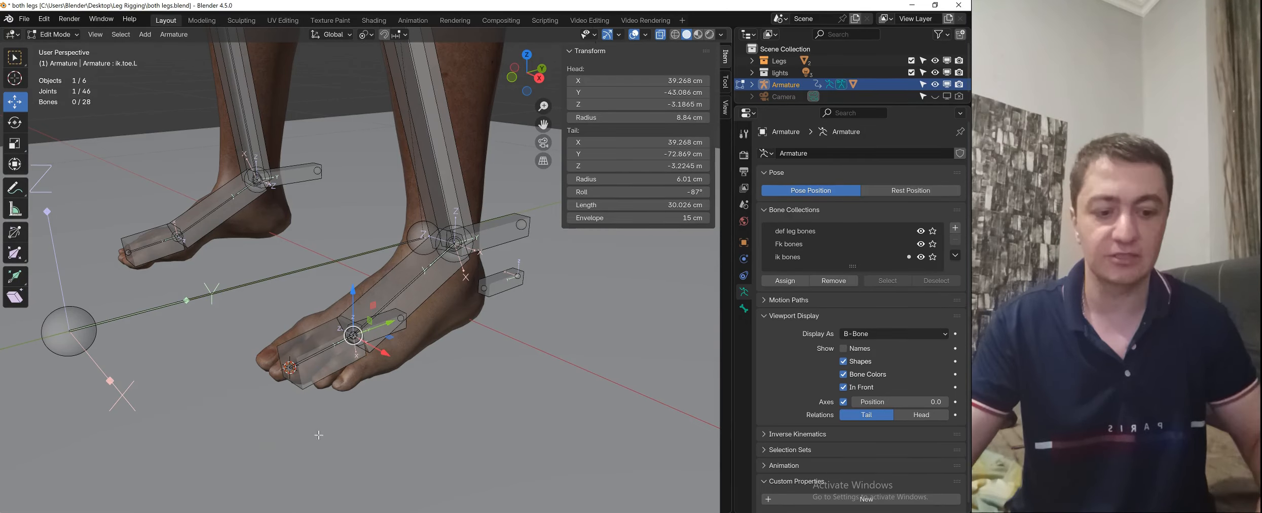
- In the right orthographic view, add a bone at the toe tip and scale it down to about 1 m long
key(KP_3)
key(shift+a)
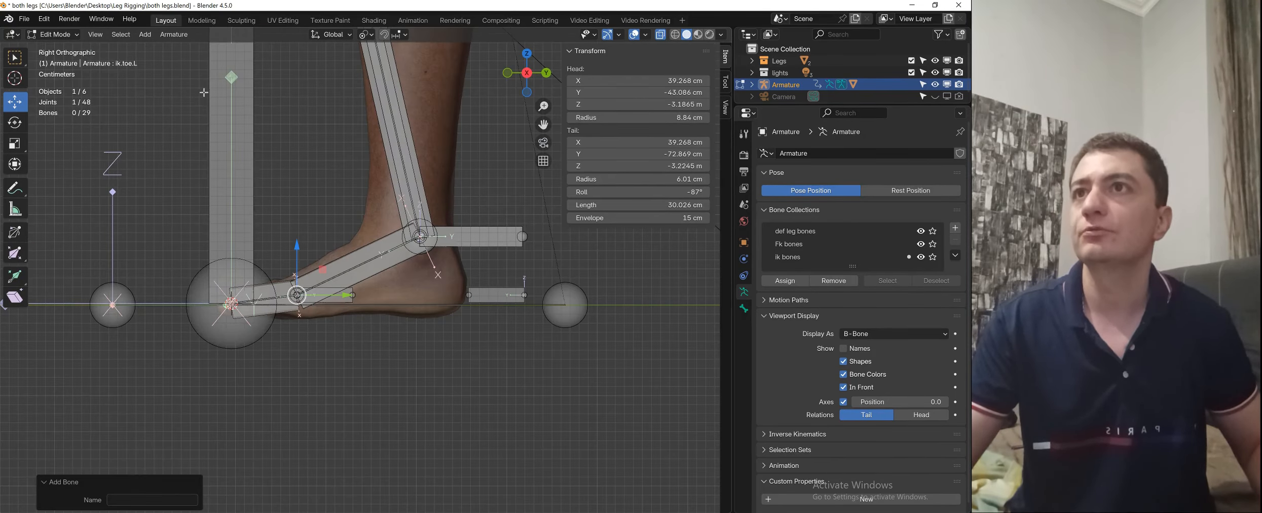
scroll(443, 111, down, 5)
key(s)
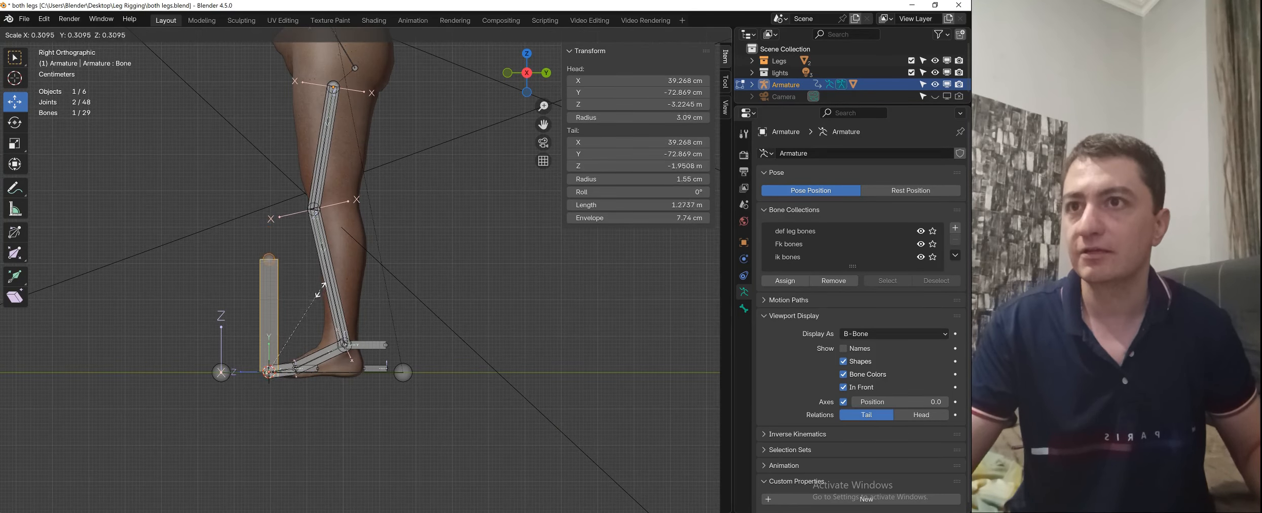
click(311, 309)
scroll(395, 174, up, 4)
click(216, 263)
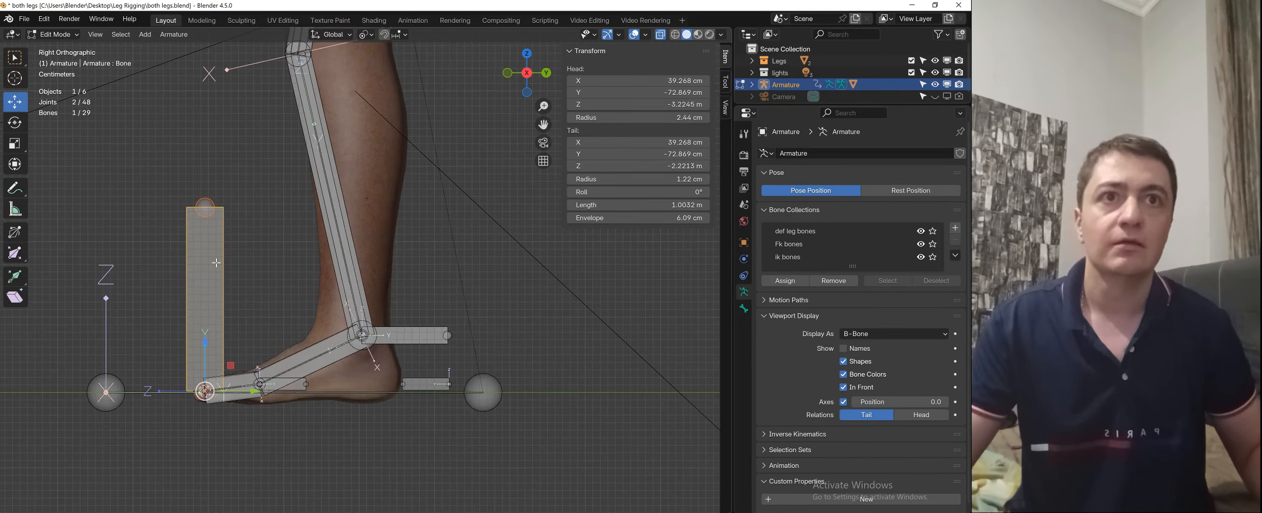
- Disable Deform for the new toe-tip bone
click(744, 308)
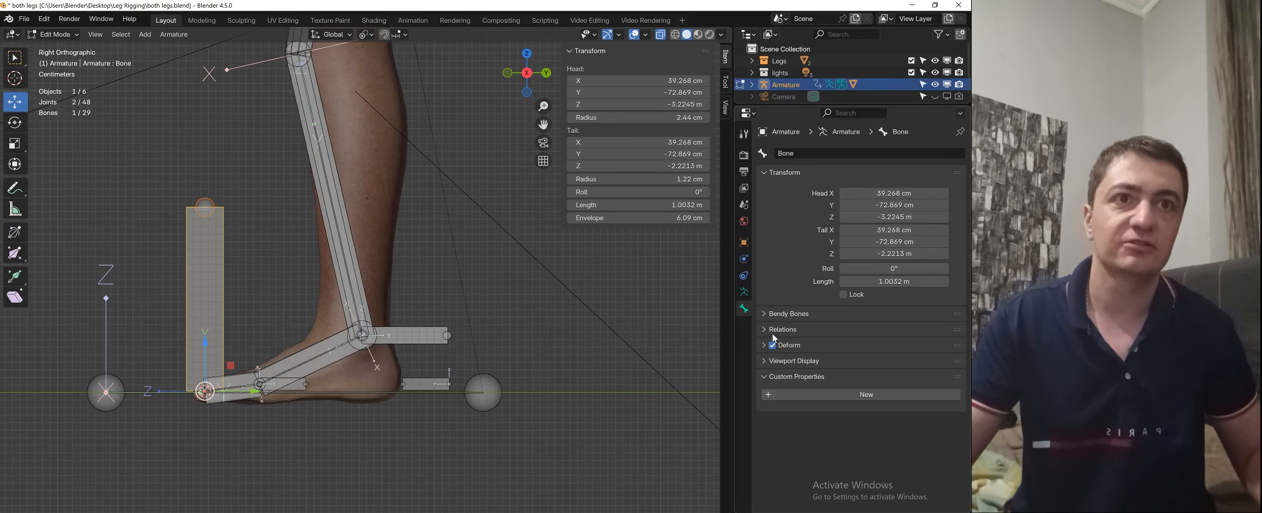
scroll(426, 295, up, 1)
shift+middle_drag(426, 295, 436, 260)
scroll(475, 208, down, 1)
- Rotate the new toe-tip bone 90° to lie flat along the foot and shrink its B-Bone display size to about 38.5 cm
text(r)
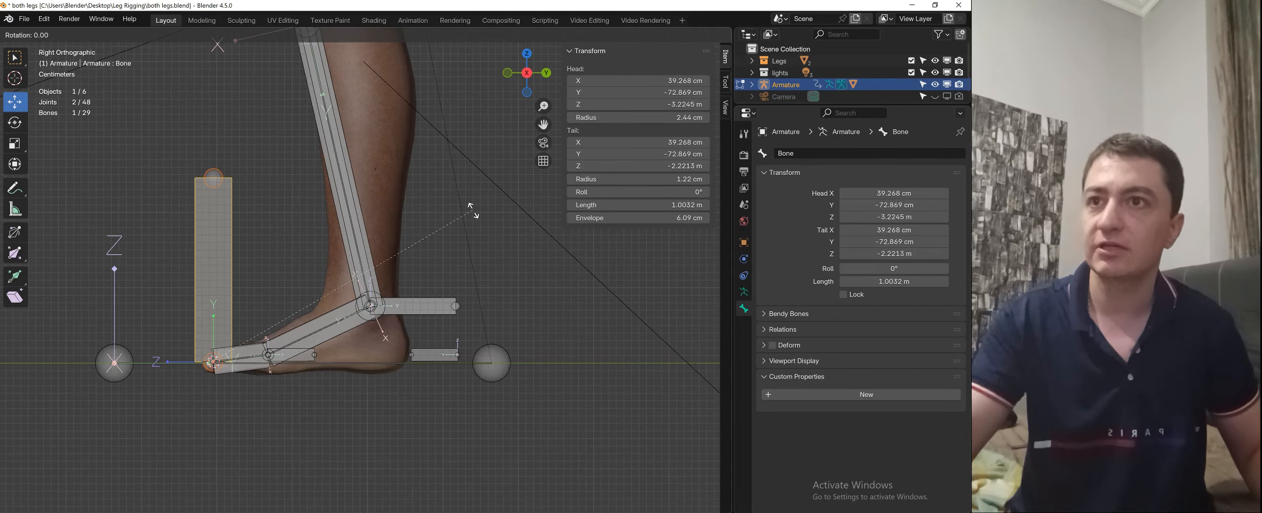
text(90)
key(Return)
key(ctrl+alt+s)
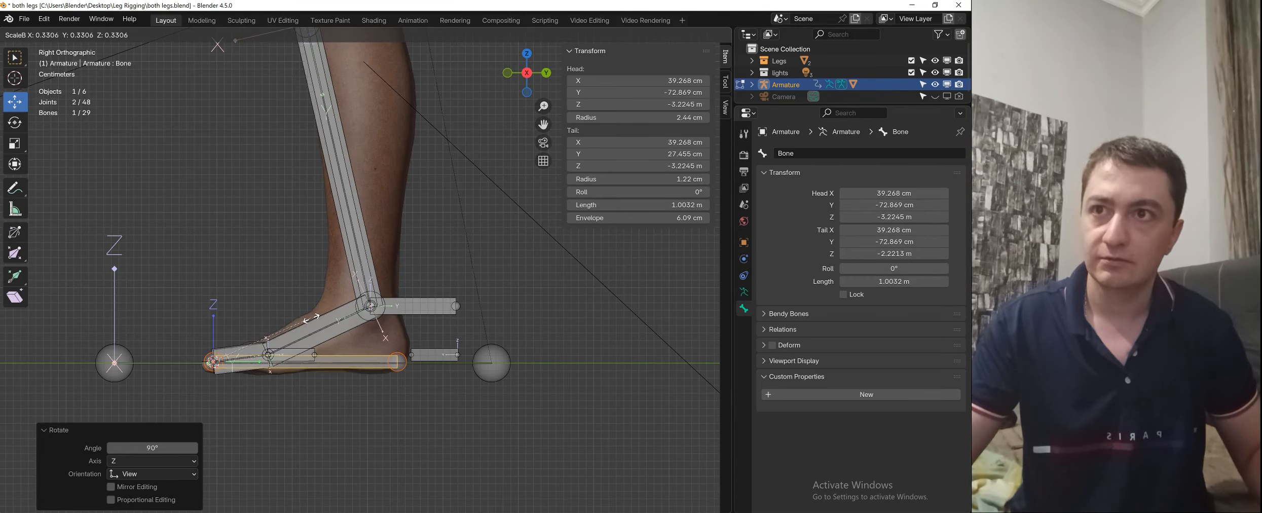
click(330, 323)
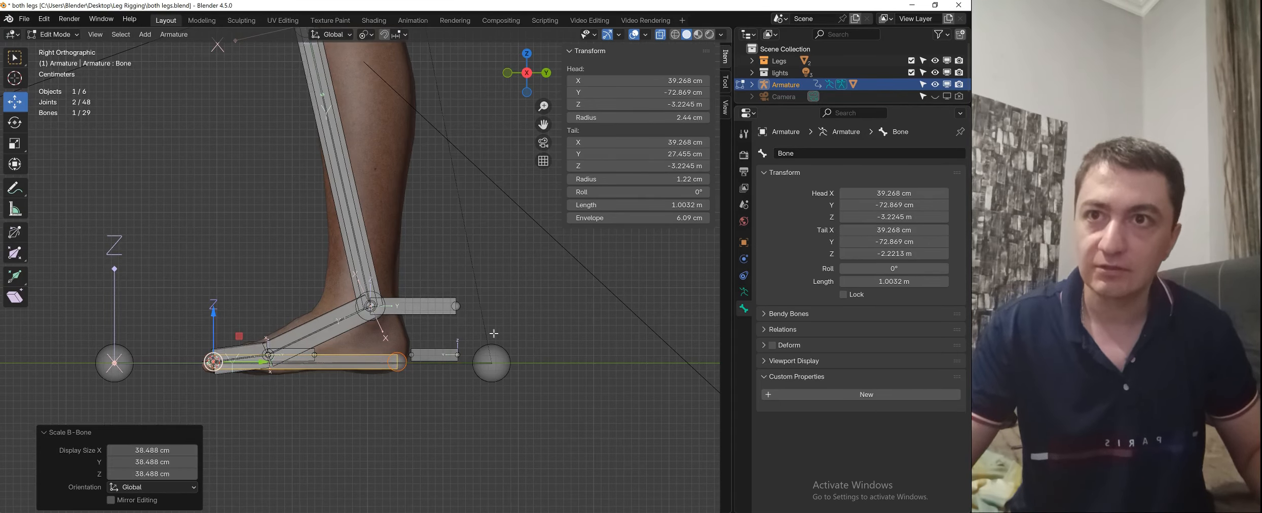
- Scale the toe-tip bone by about 1.05 so it reaches past the heel at about 1.06 m long
scroll(330, 323, up, 3)
key(s)
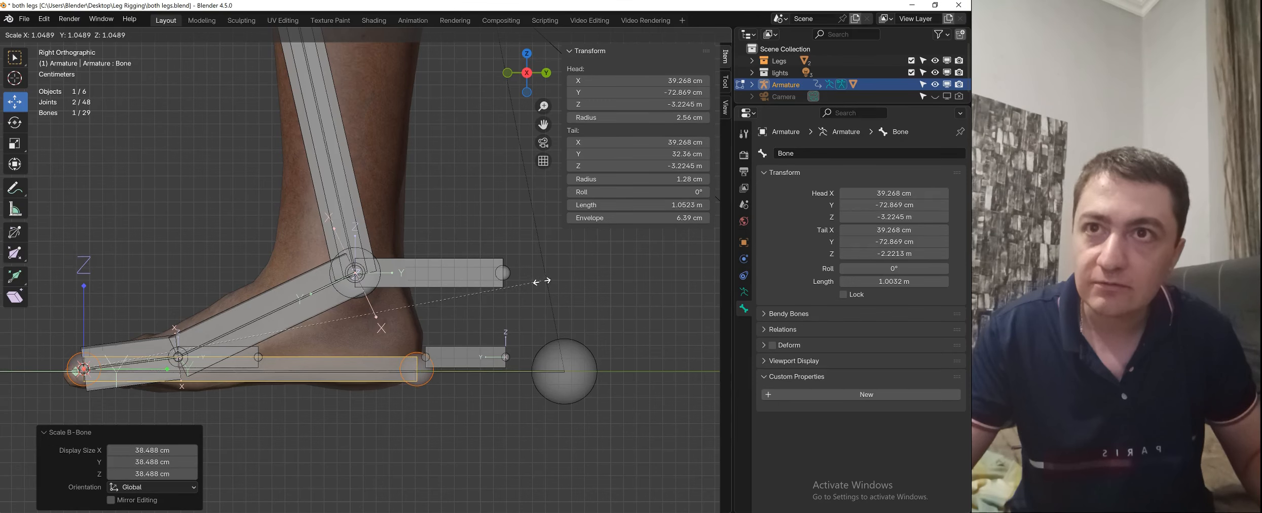
click(539, 281)
scroll(446, 286, down, 1)
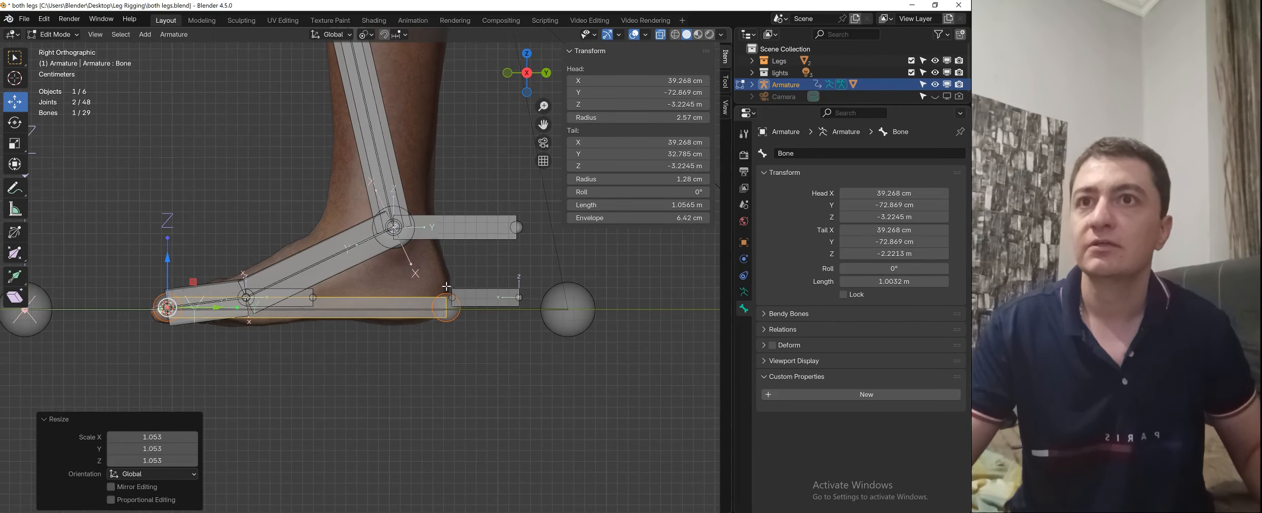
- Rename the long bone along the sole as cntrl.Foot.L
click(402, 299)
click(804, 157)
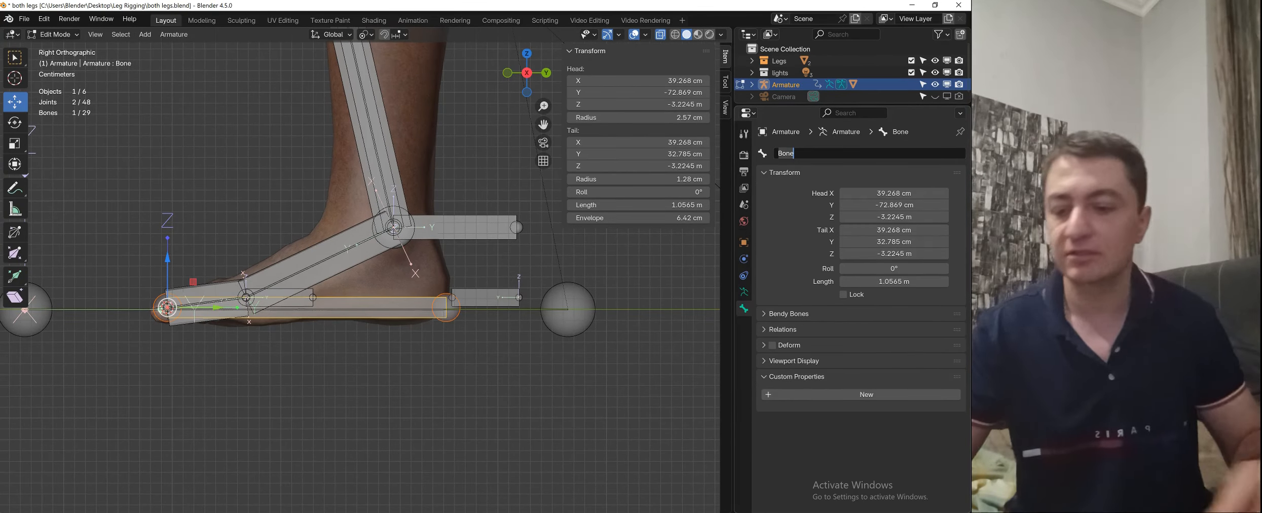
text(cntrl.Fo)
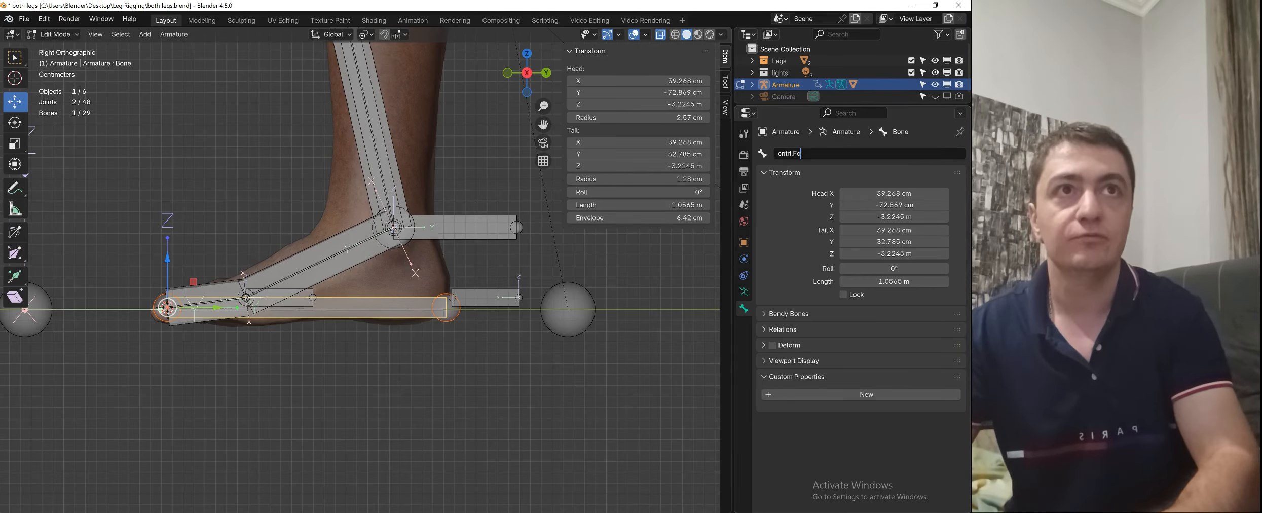
text(ot.)
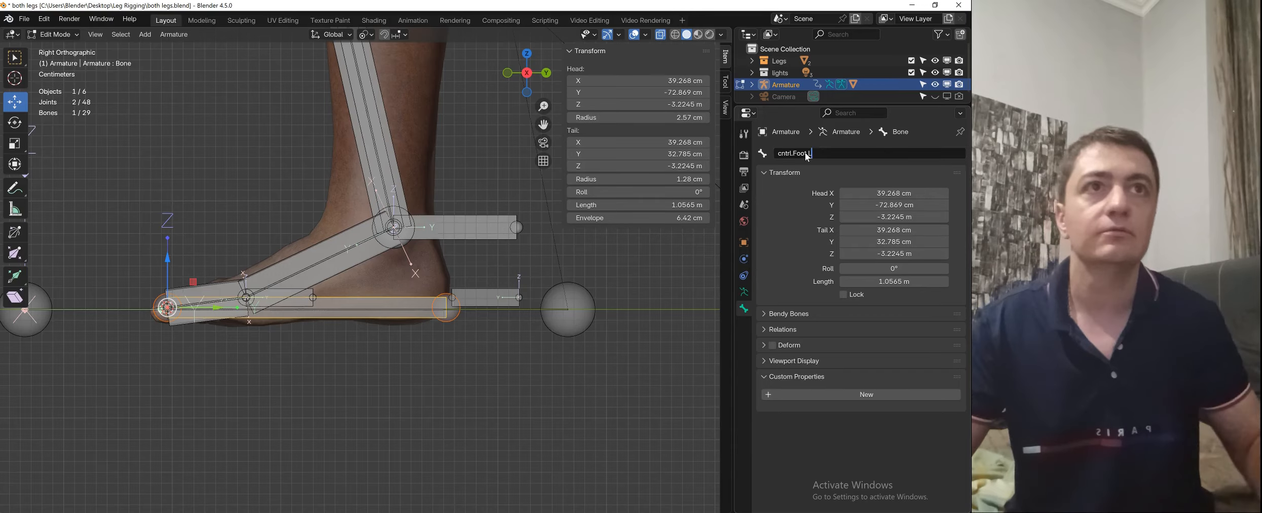
text(L)
key(Return)
- Examine how the left foot's bones are connected by test-moving ik.heel.L, the toe bone, cntrl.Foot.L and ik.Foot roller.L, cancelling each move
scroll(334, 297, down, 3)
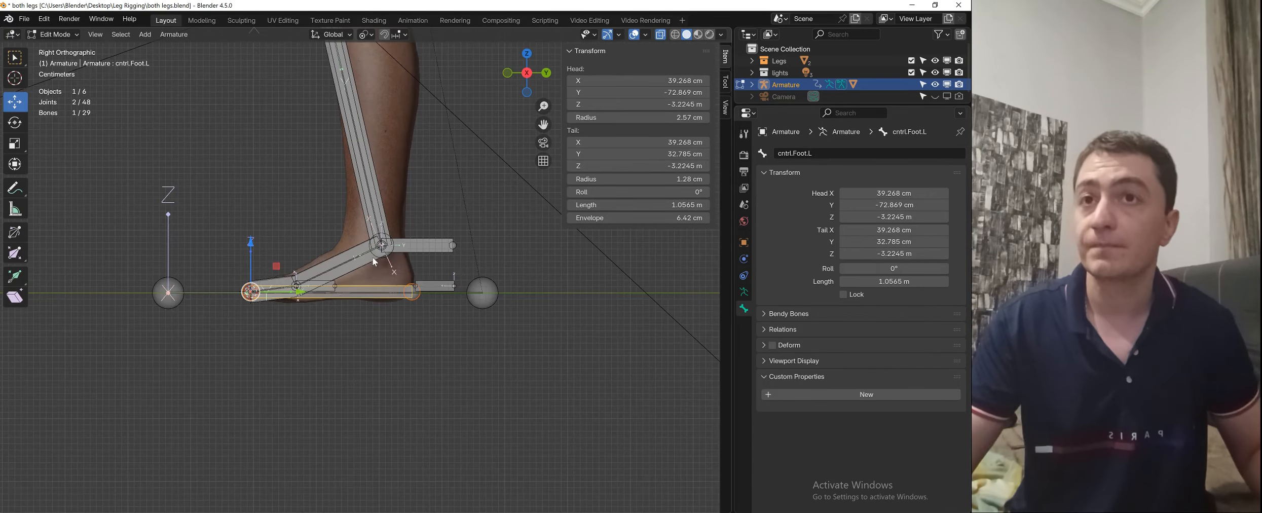
mouse_move(428, 206)
middle_down()
mouse_move(394, 265)
mouse_move(336, 243)
mouse_move(465, 254)
mouse_move(425, 219)
middle_up()
key(KP_3)
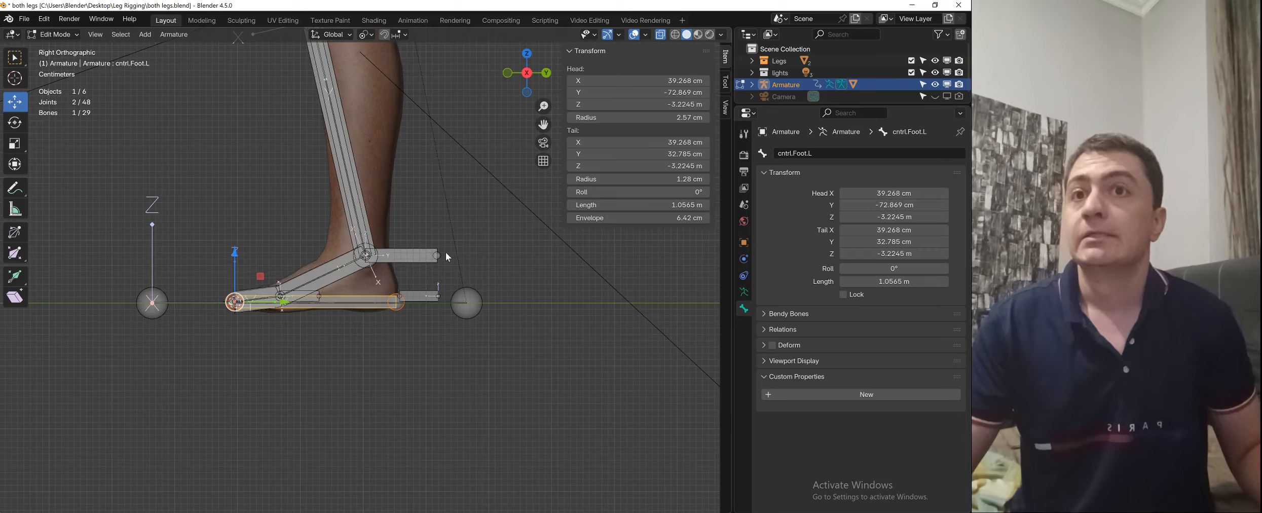
middle_drag(507, 268, 425, 288)
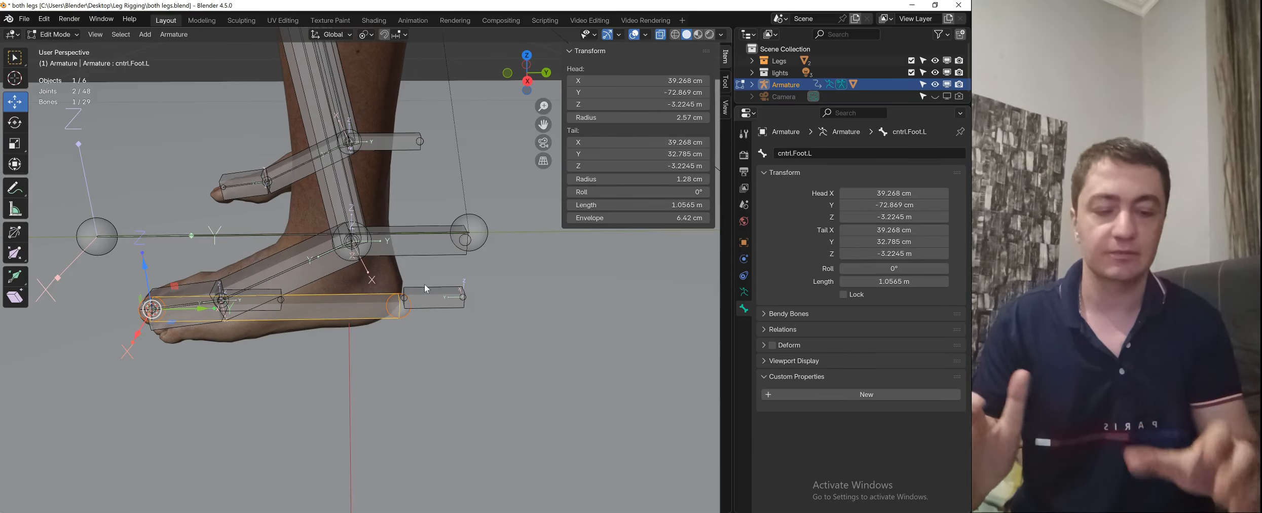
key(KP_3)
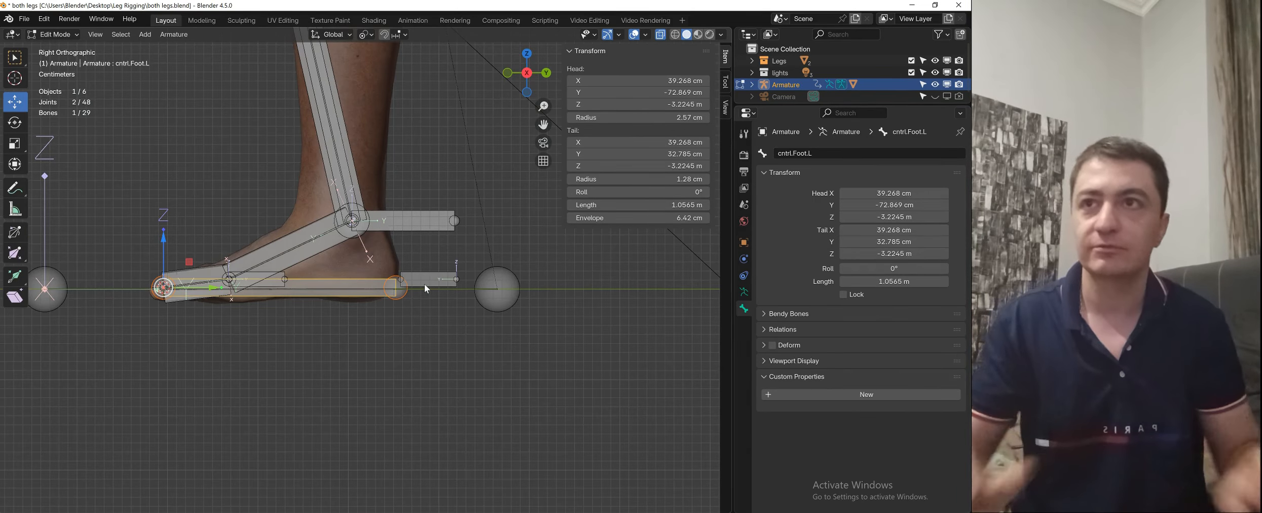
click(293, 229)
scroll(293, 230, down, 4)
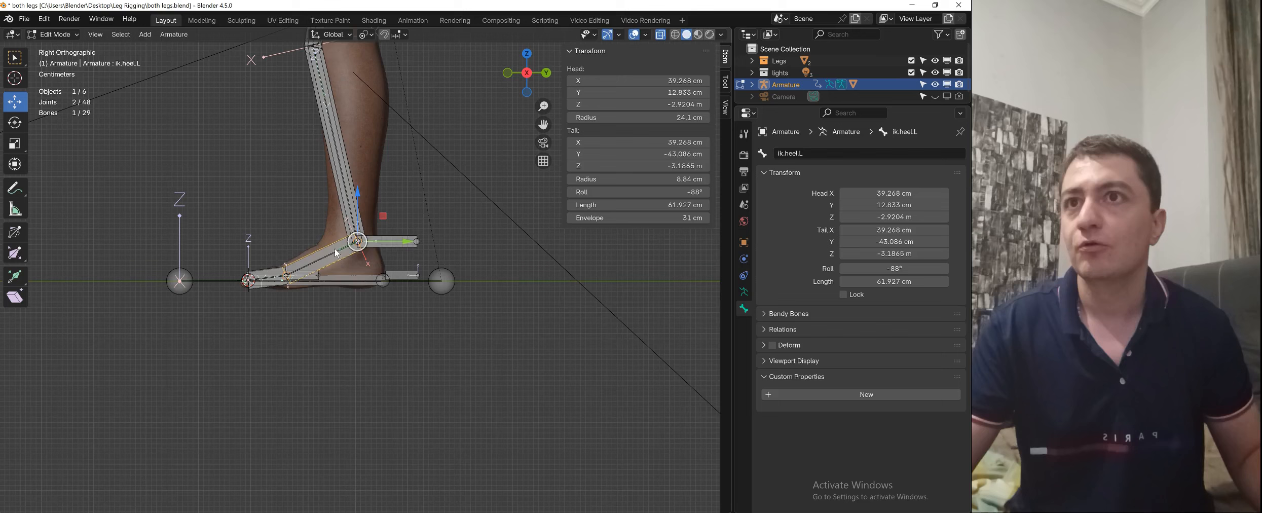
scroll(345, 279, up, 3)
middle_drag(345, 279, 375, 229)
key(g)
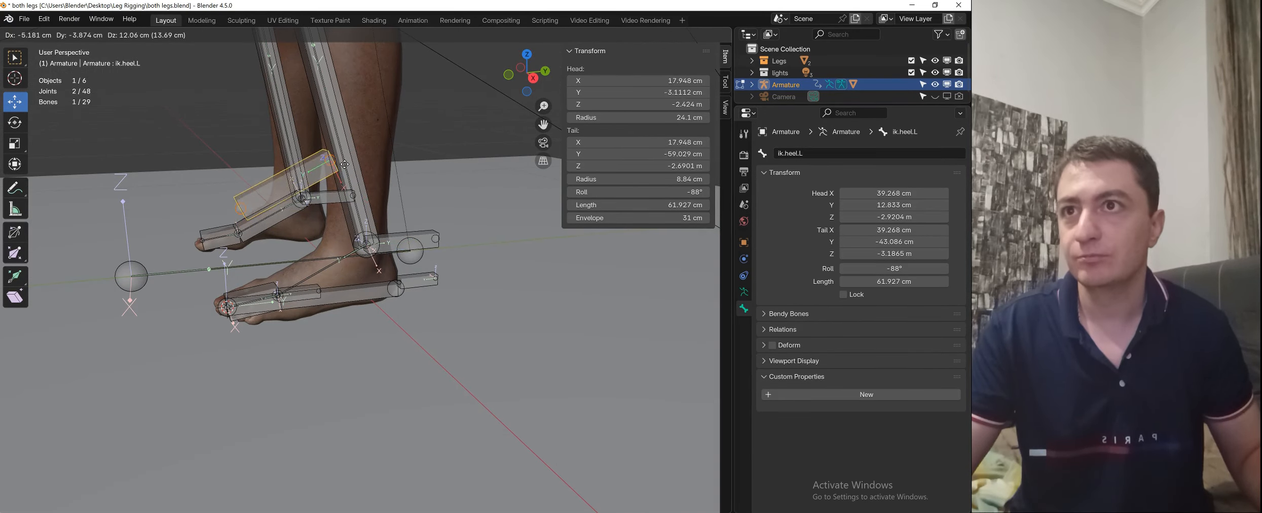
right_click(369, 153)
click(263, 292)
key(g)
right_click(226, 206)
click(384, 294)
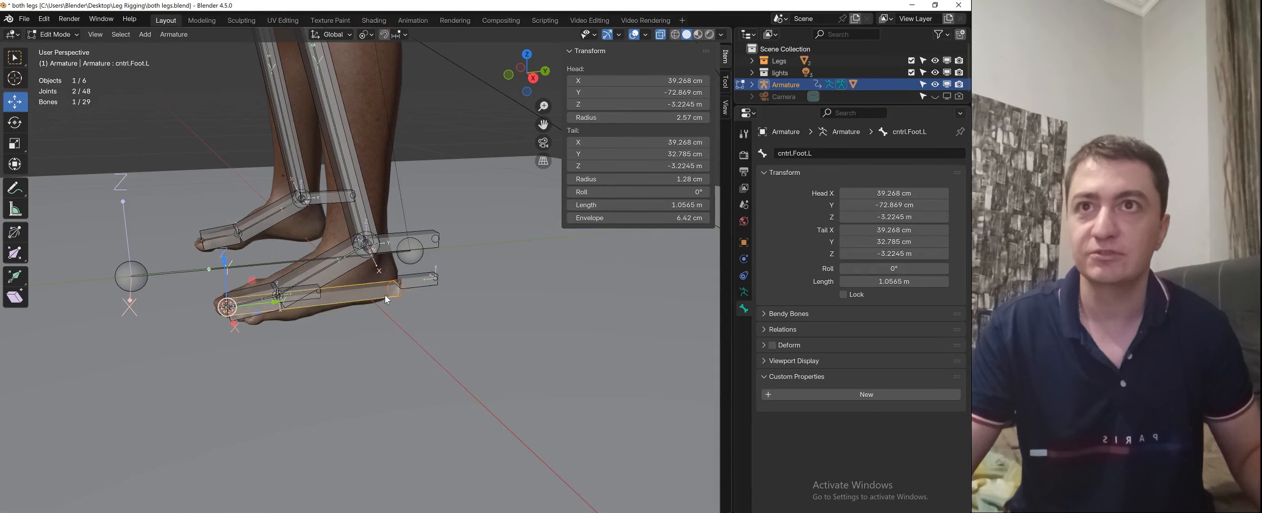
key(g)
right_click(359, 309)
click(439, 242)
key(g)
right_click(464, 174)
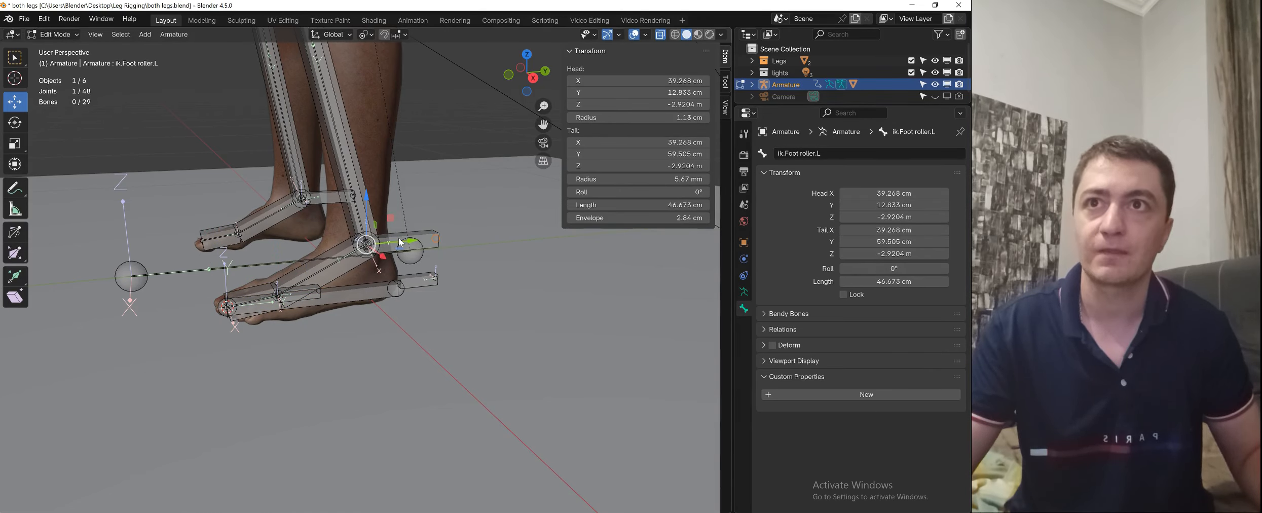
click(428, 279)
scroll(406, 253, up, 1)
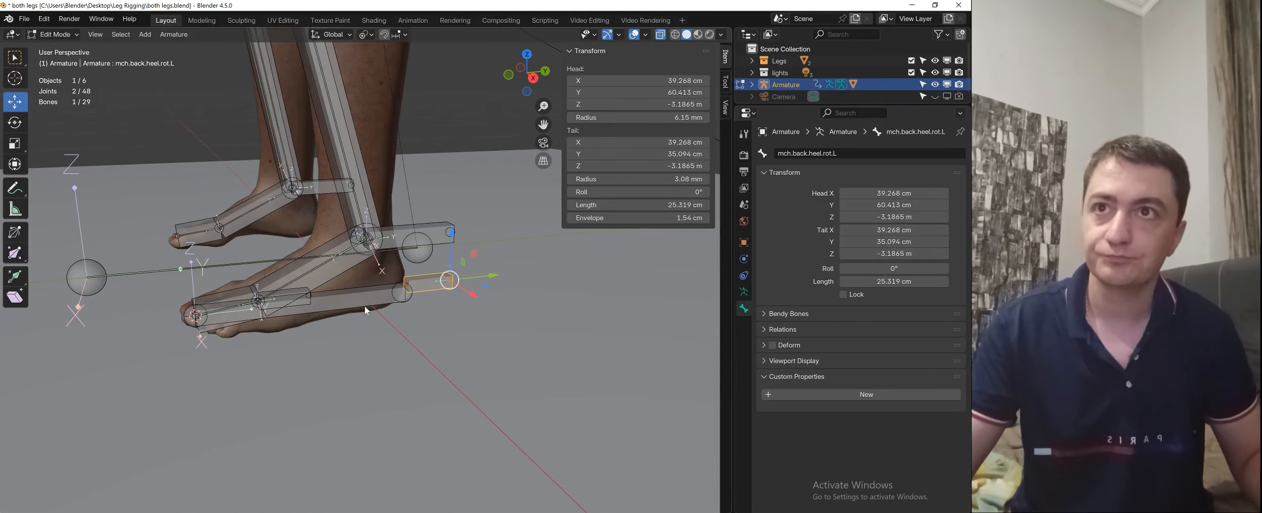
- Test-move the ik.heel.L bone in Pose Mode to check the leg's IK, cancel the move and return to Edit Mode
shift+middle_drag(385, 212, 377, 272)
scroll(376, 272, down, 3)
key(ctrl+Tab)
click(406, 328)
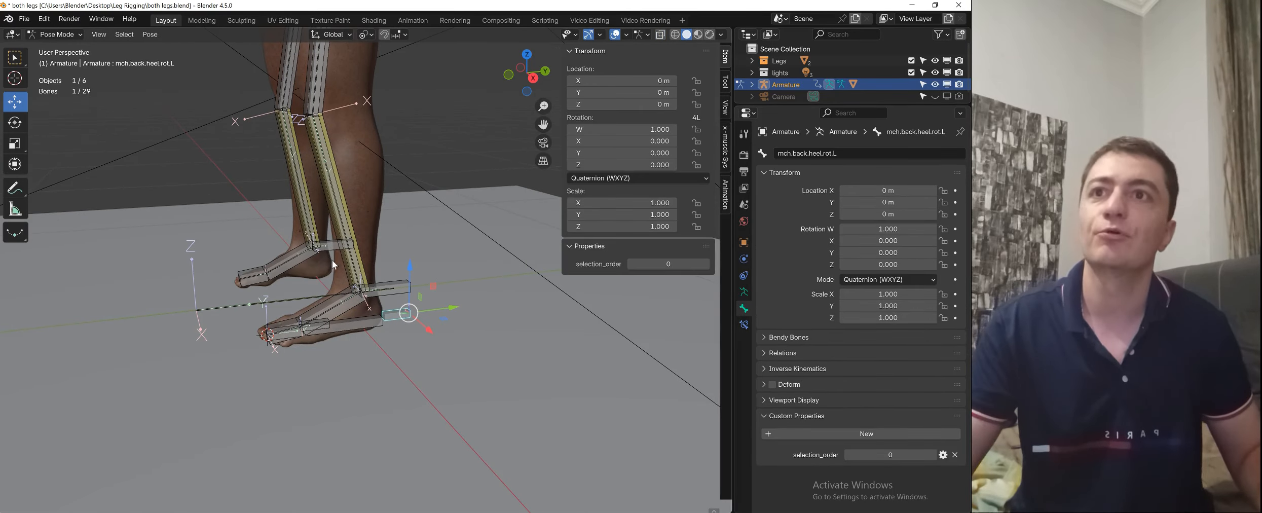
scroll(355, 299, down, 3)
click(356, 297)
key(g)
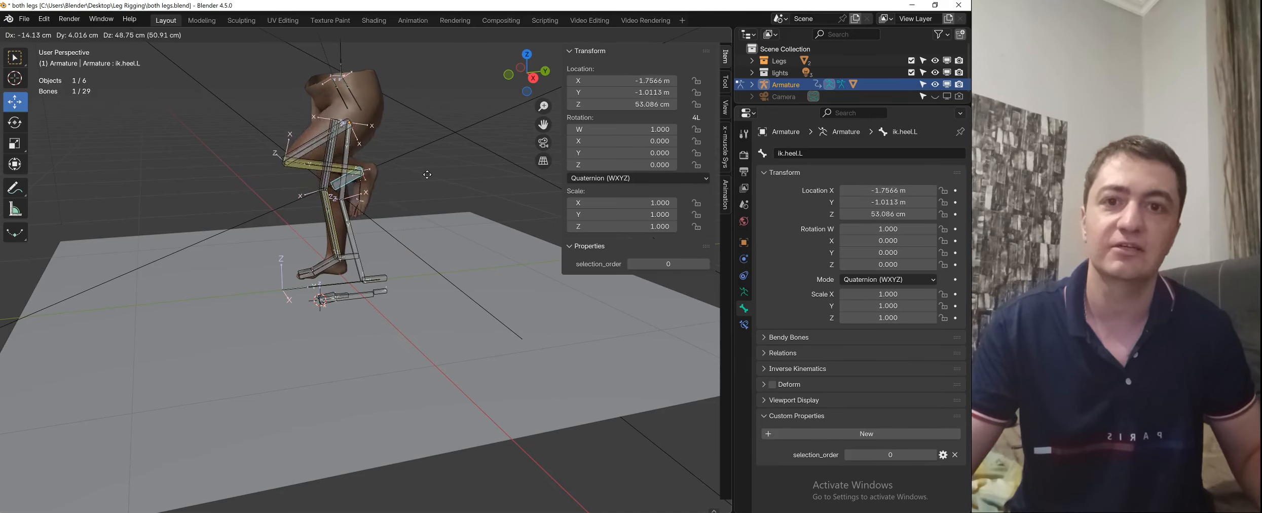
key(Escape)
scroll(437, 218, up, 5)
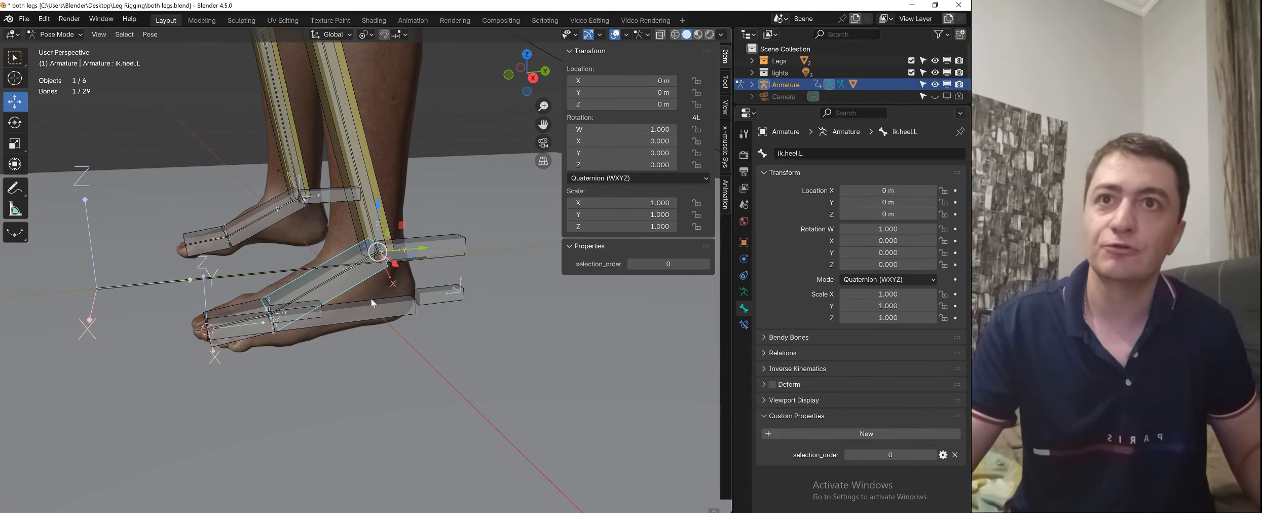
key(ctrl+Tab)
click(476, 299)
scroll(463, 291, up, 3)
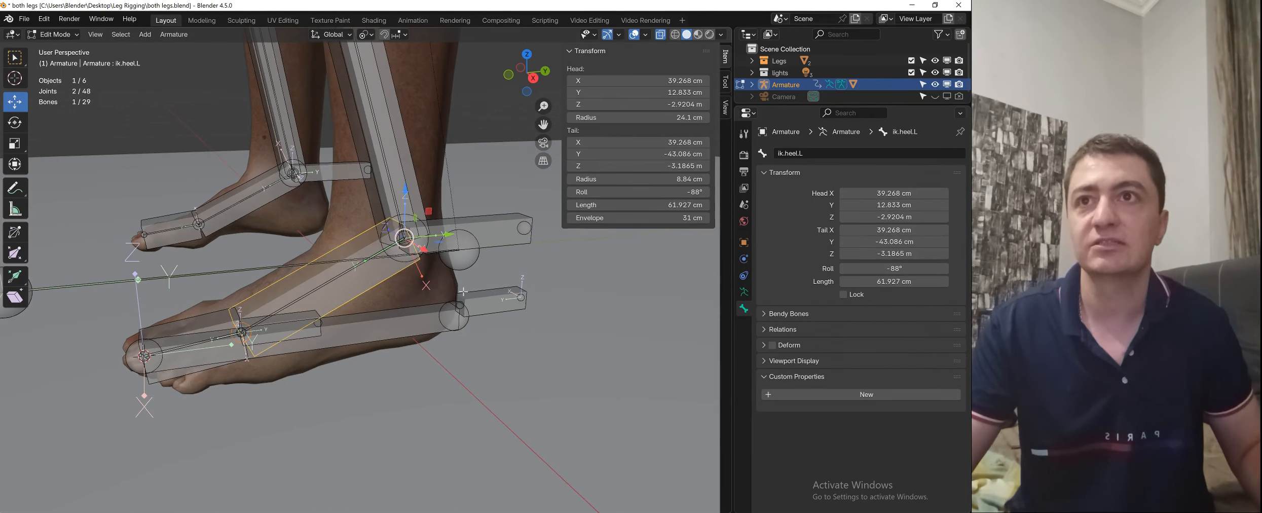
- Parent the ik.heel.L bone to mch.heel.rot.L with Keep Offset
middle_drag(463, 292, 451, 226)
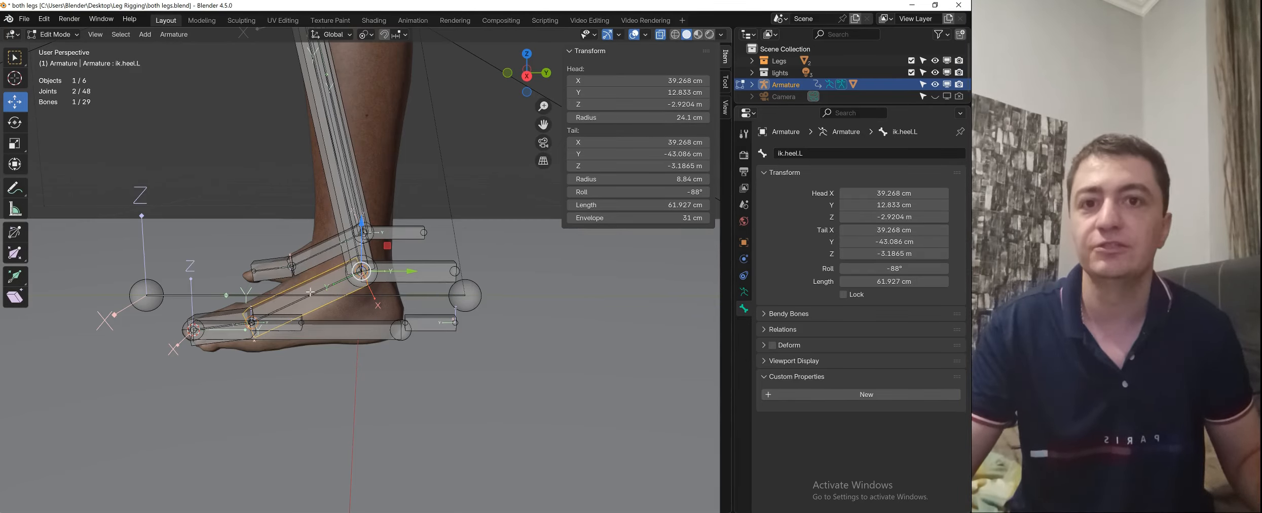
middle_drag(311, 319, 342, 314)
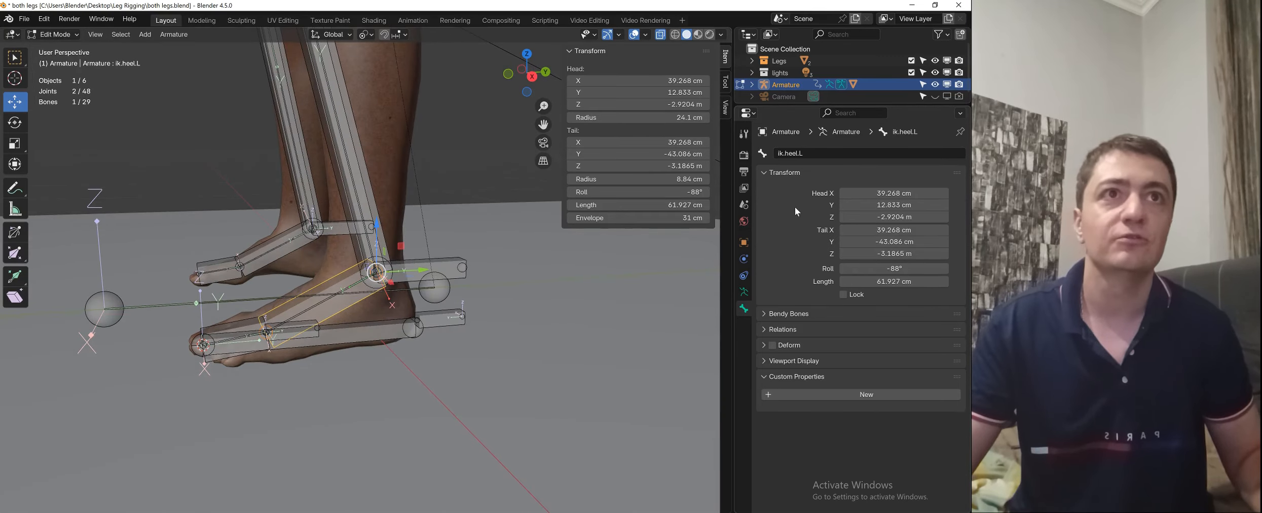
key(g)
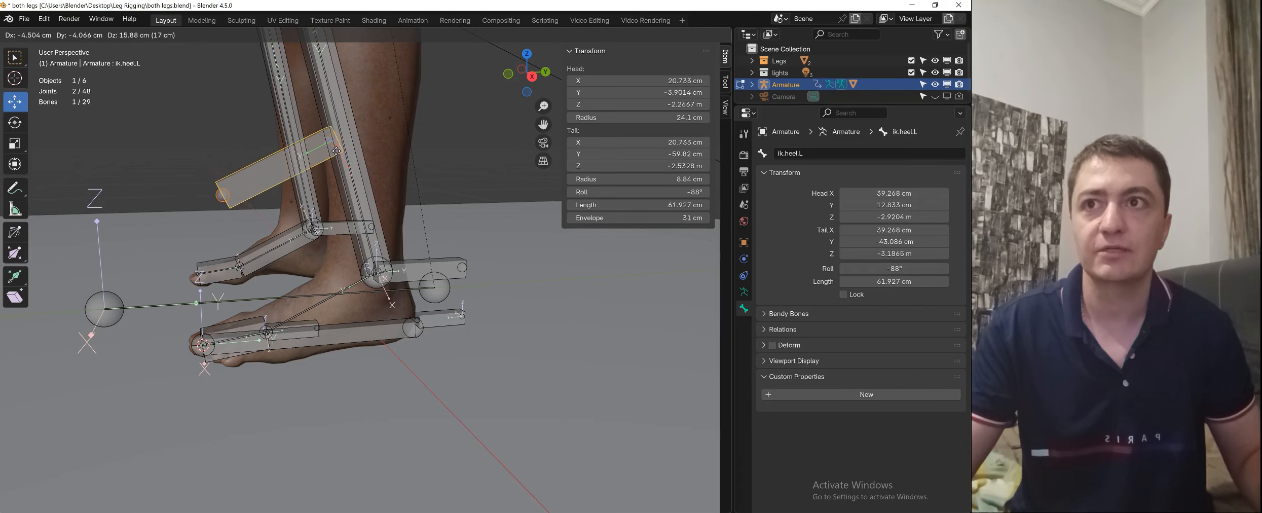
key(Escape)
scroll(339, 160, up, 2)
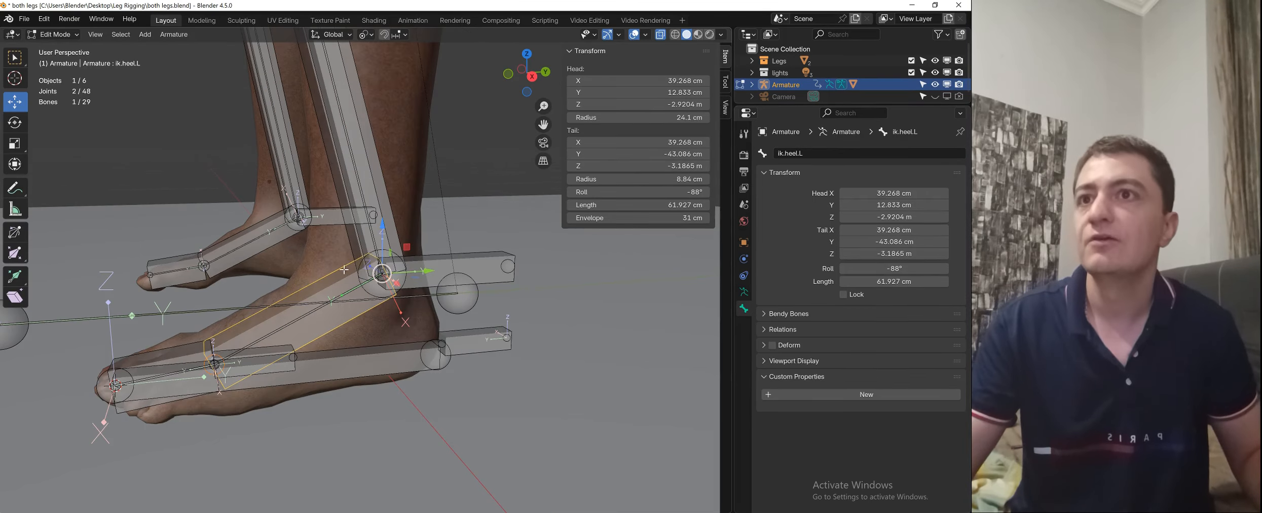
middle_drag(391, 269, 327, 336)
shift+click(316, 321)
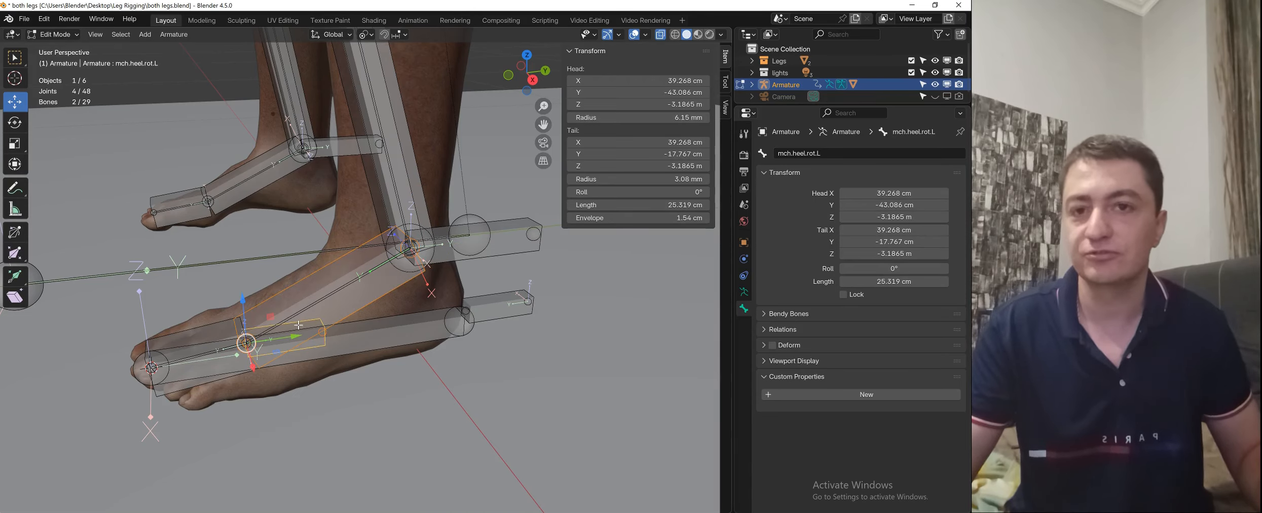
key(ctrl+p)
click(325, 310)
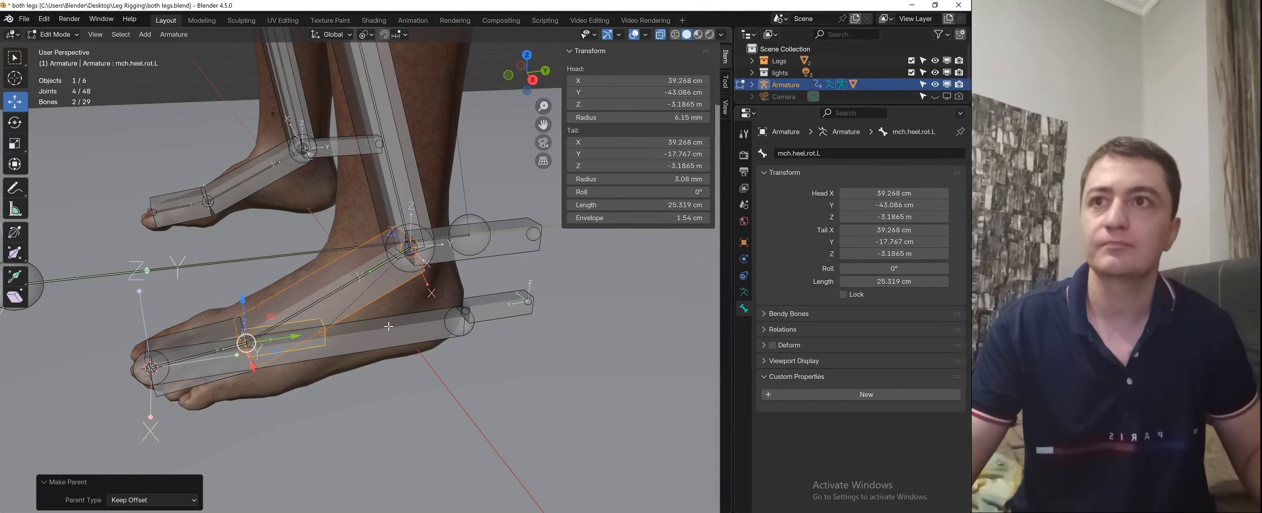
- Parent the mch.heel.rot.L bone to mch.back.heel.rot.L with Keep Offset
middle_drag(388, 326, 380, 319)
key(alt+a)
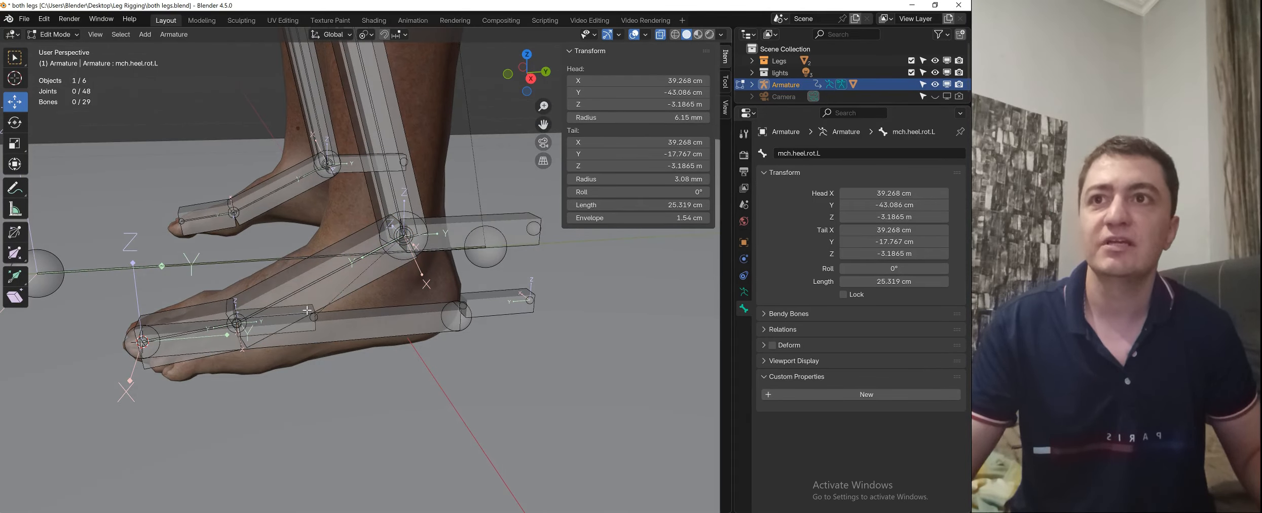
click(307, 310)
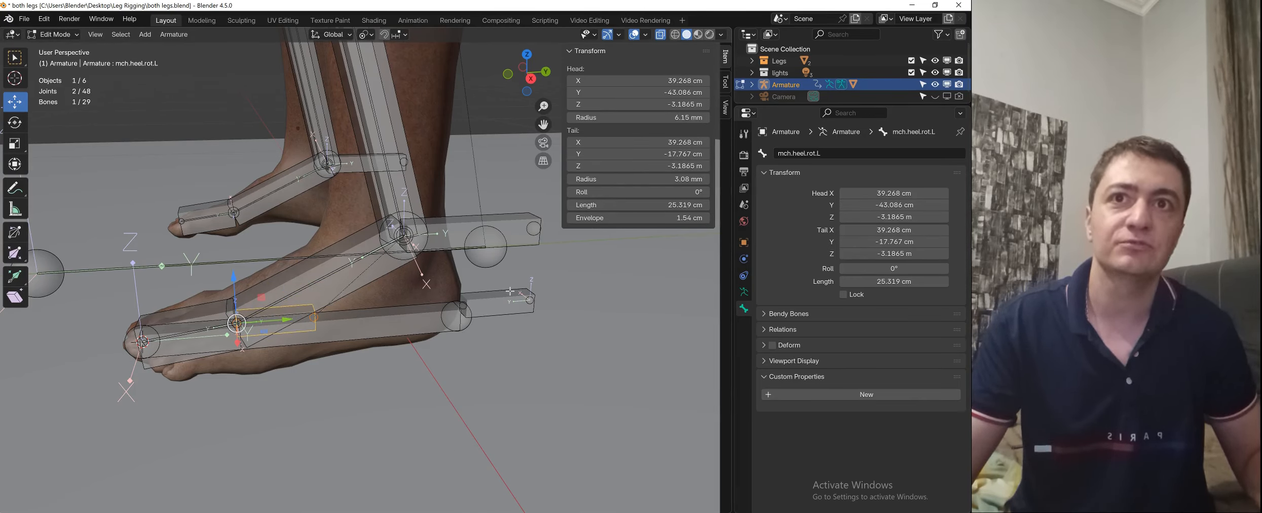
shift+click(510, 291)
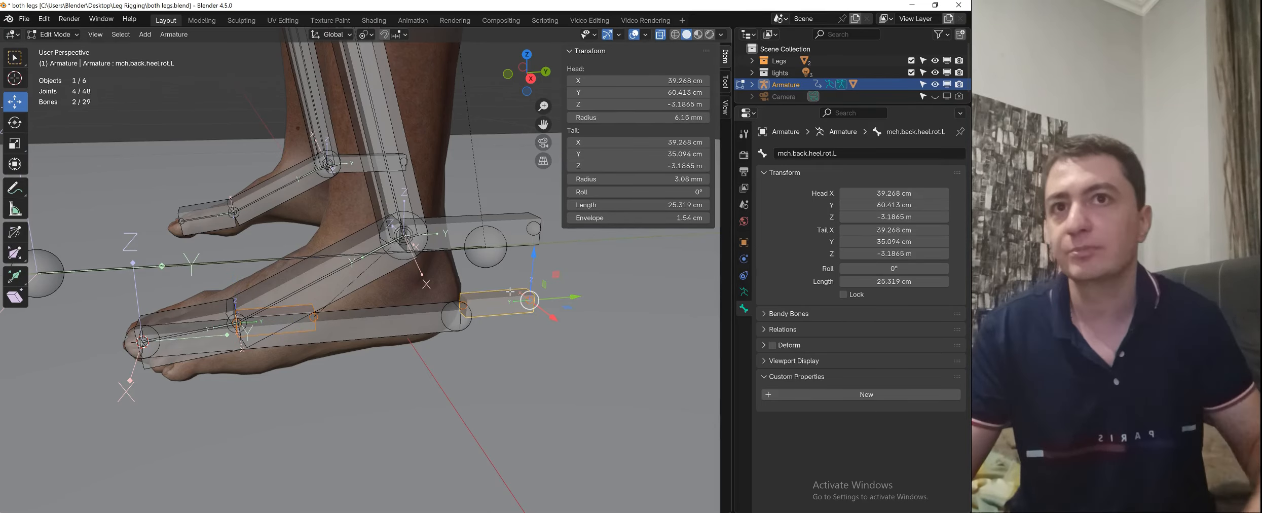
key(ctrl+p)
click(510, 291)
- Select the ik.Foot roller.L bone and test moving it and rotating it about X, cancelling both transforms
scroll(517, 291, down, 3)
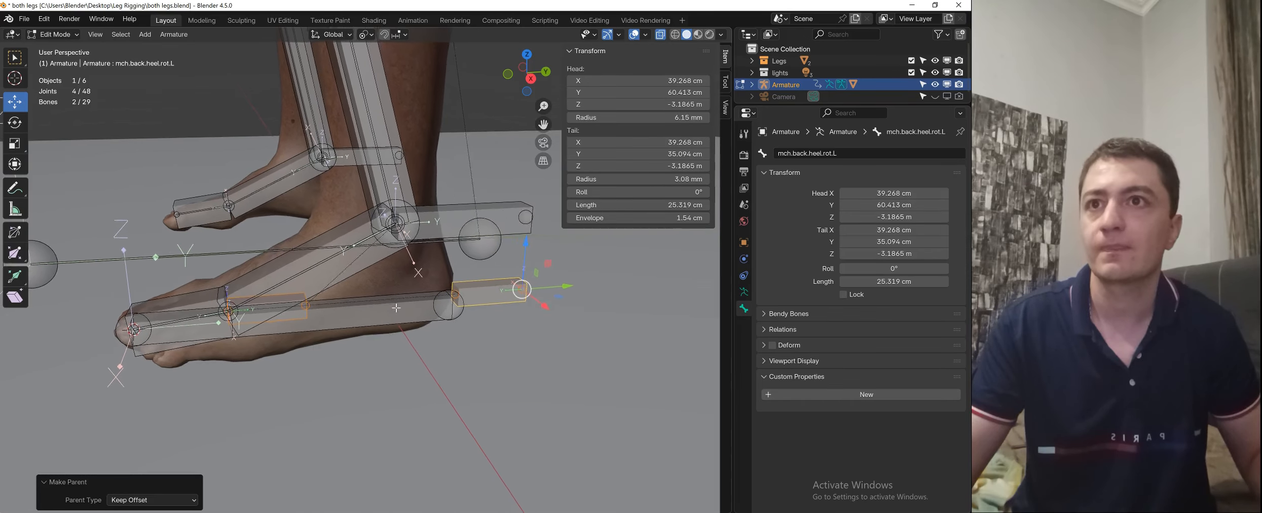
click(529, 277)
click(472, 234)
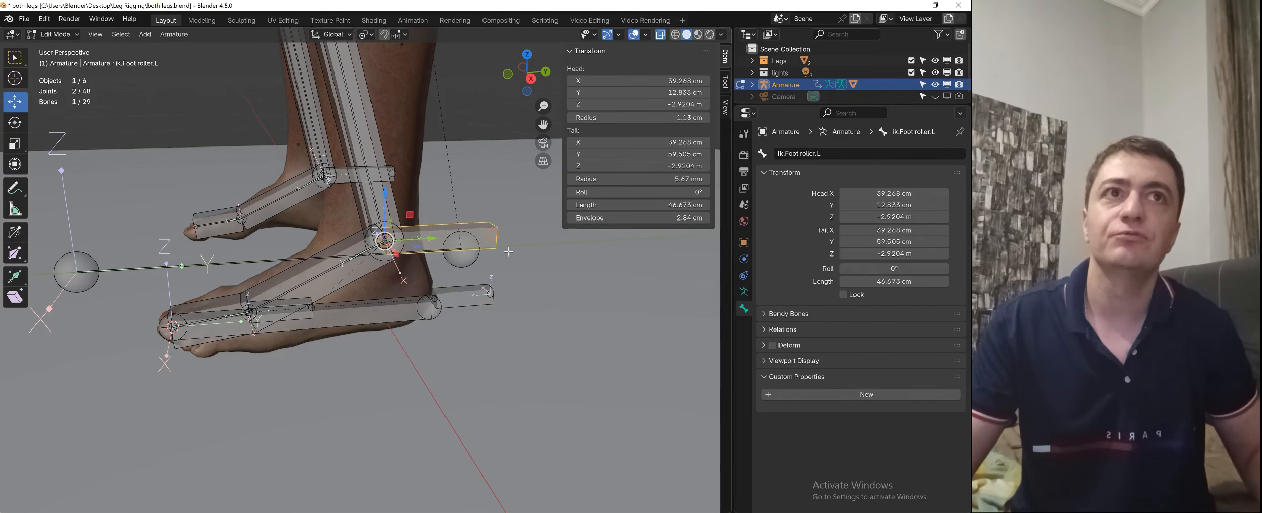
key(g)
right_click(517, 185)
scroll(533, 268, down, 1)
middle_drag(533, 268, 541, 274)
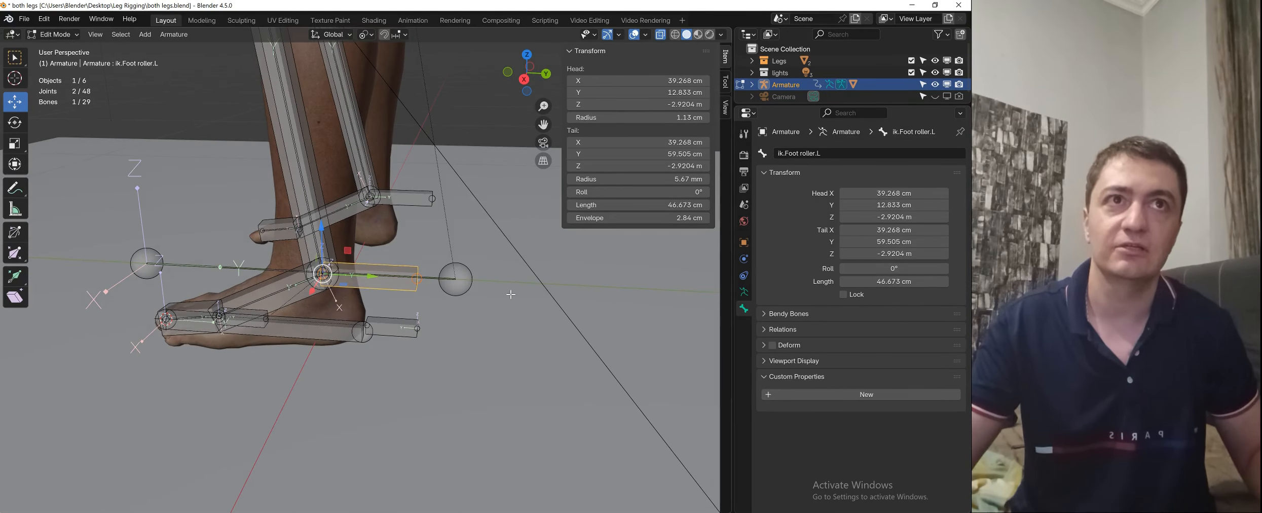
key(r)
key(x)
right_click(512, 278)
scroll(481, 284, up, 1)
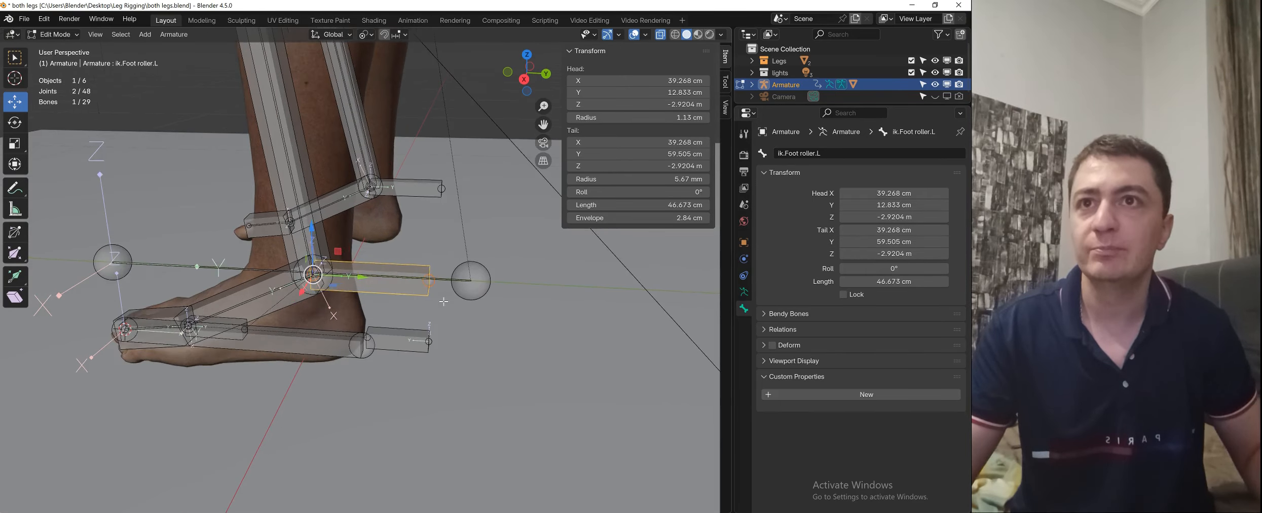
middle_drag(429, 300, 466, 287)
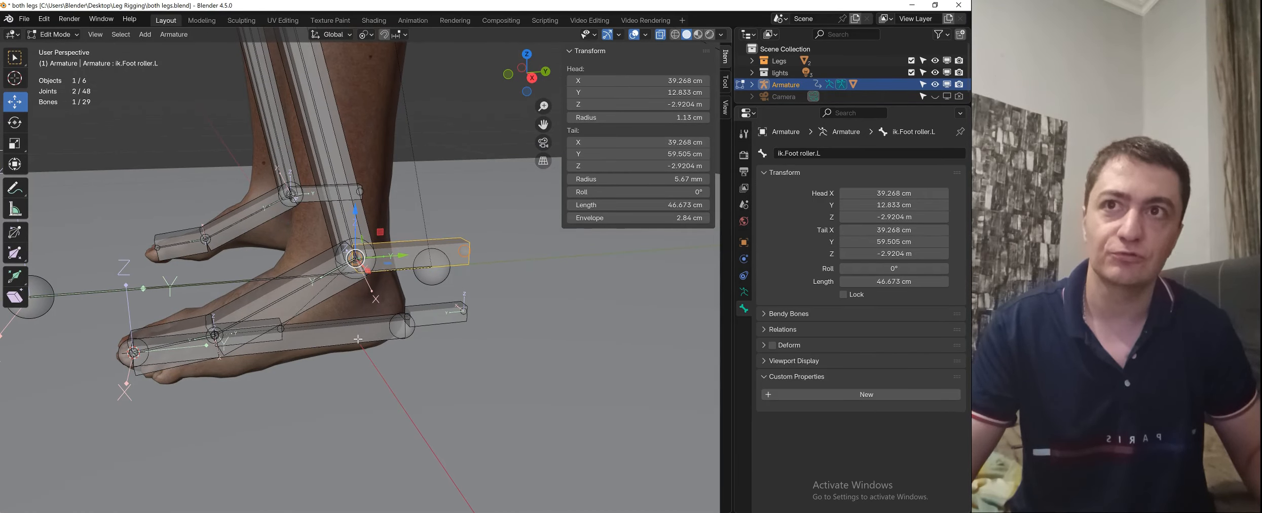
- Parent the ik.Foot roller.L bone to cntrl.Foot.L with Keep Offset and clear the selection
shift+click(358, 338)
key(ctrl+p)
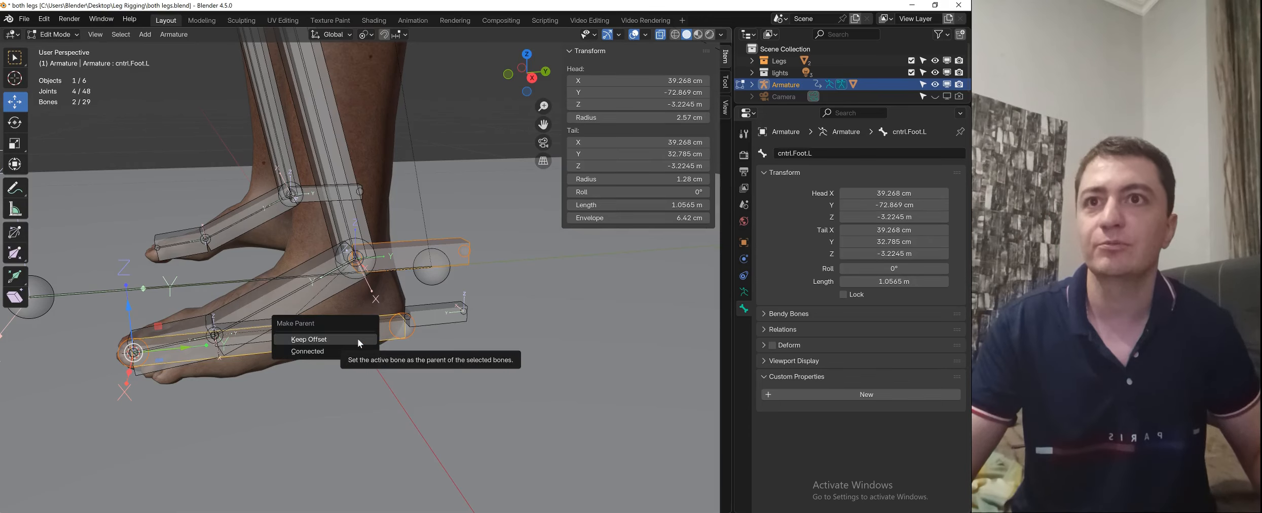
click(357, 341)
middle_drag(357, 338, 409, 318)
key(alt+a)
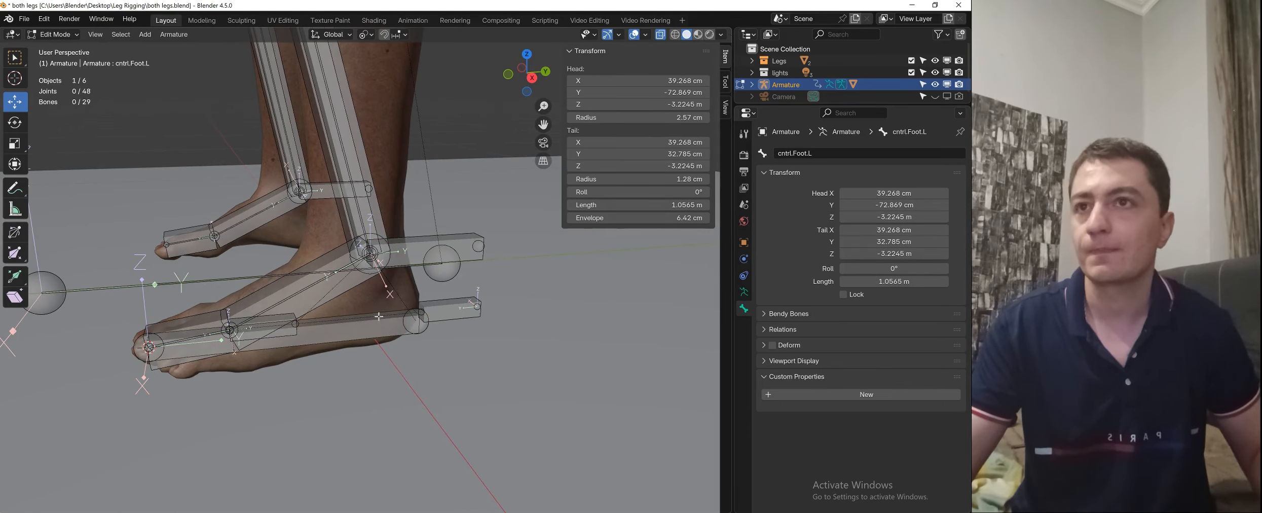
- Parent the ik.toe.L bone to mch.back.heel.rot.L with Keep Offset
mouse_move(313, 305)
middle_down()
mouse_move(318, 315)
mouse_move(327, 300)
middle_up()
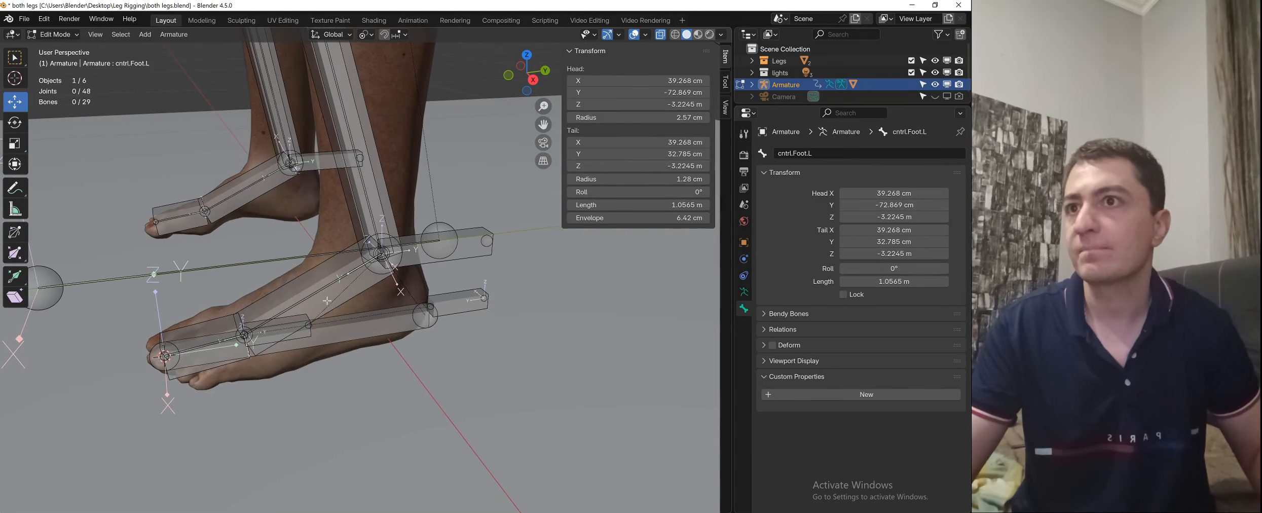
click(215, 334)
middle_drag(215, 335, 412, 318)
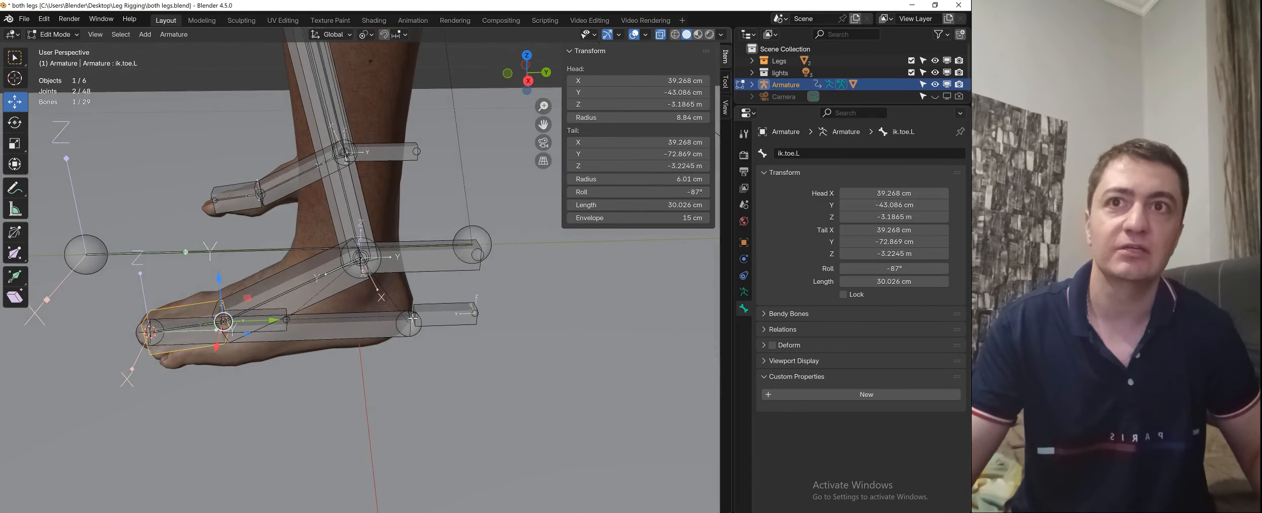
shift+click(458, 310)
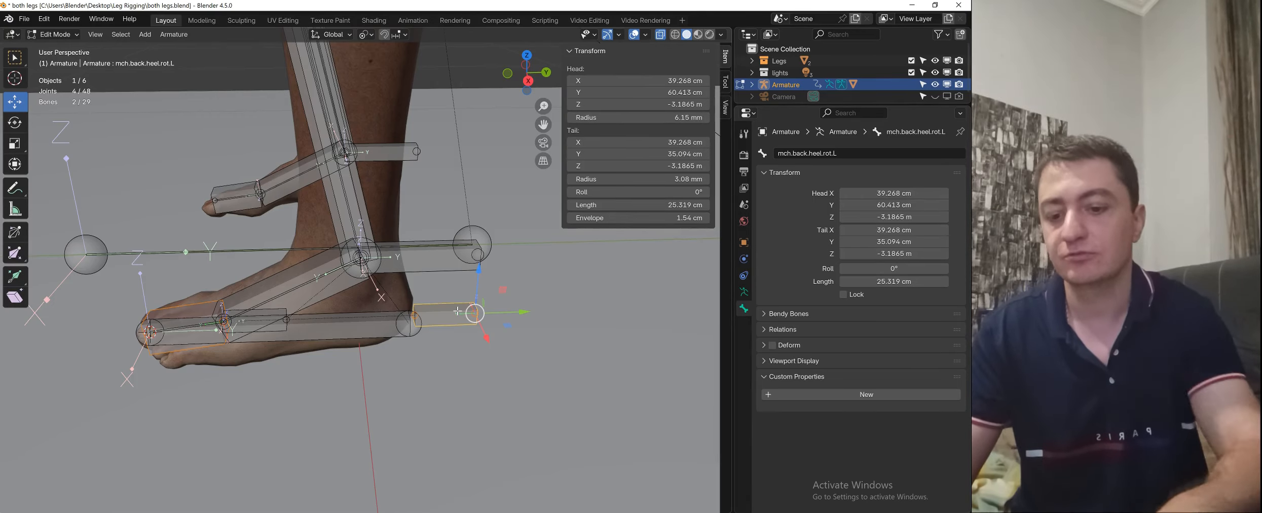
key(ctrl+p)
click(458, 310)
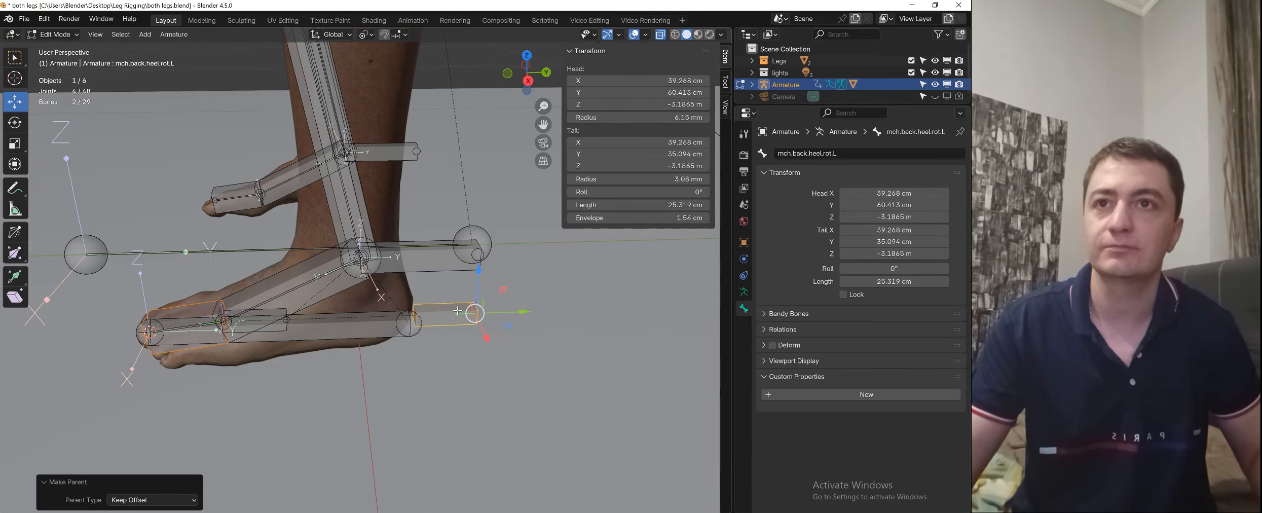
- Test-move the mch.back.heel.rot.L bone in Edit Mode and cancel the move
middle_drag(434, 252, 522, 309)
click(386, 308)
key(g)
right_click(469, 258)
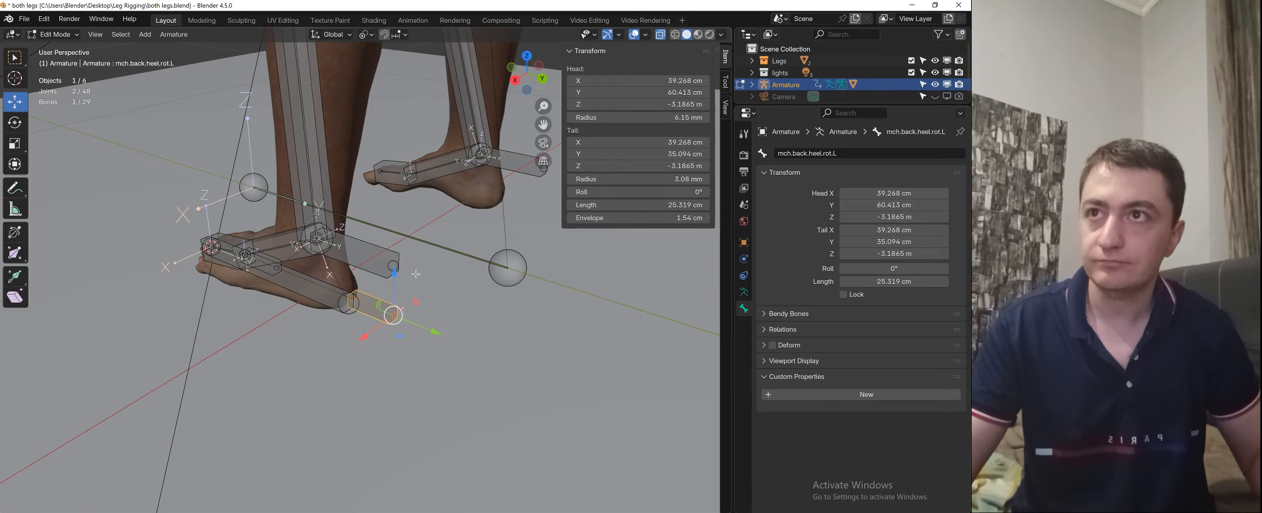
- Switch the armature to Pose Mode and select the ik.Foot roller.L bone behind the left ankle
shift+middle_drag(401, 244, 401, 251)
key(ctrl+Tab)
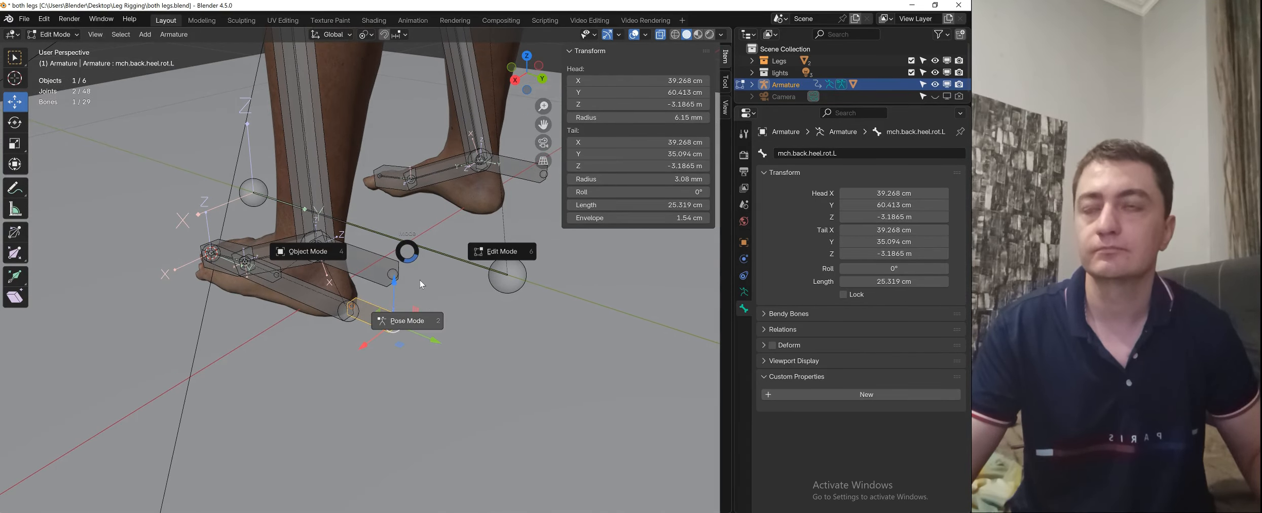
click(429, 320)
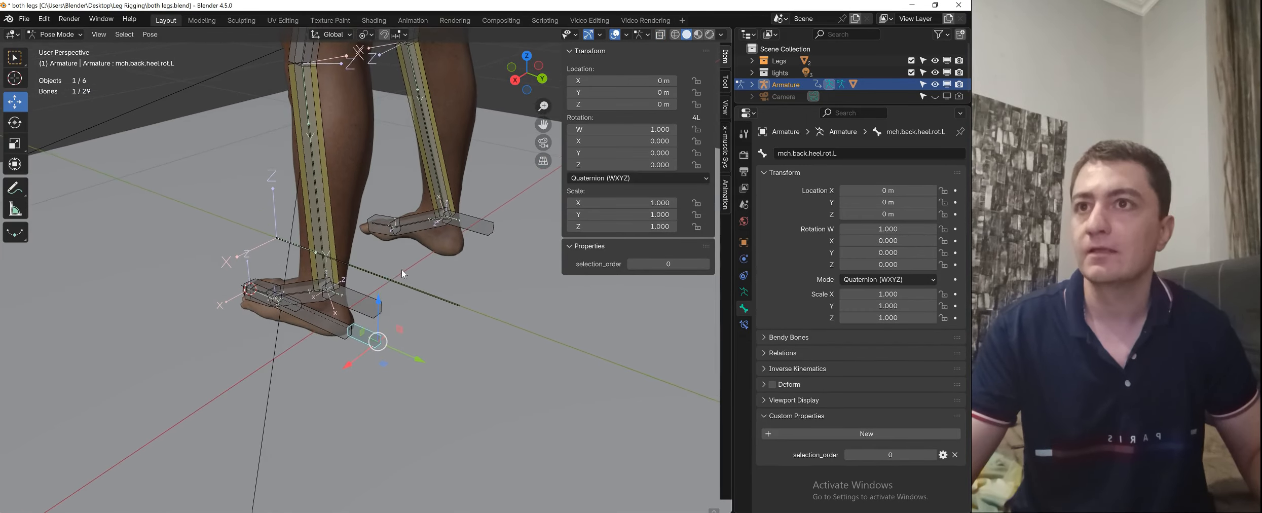
middle_drag(401, 270, 435, 262)
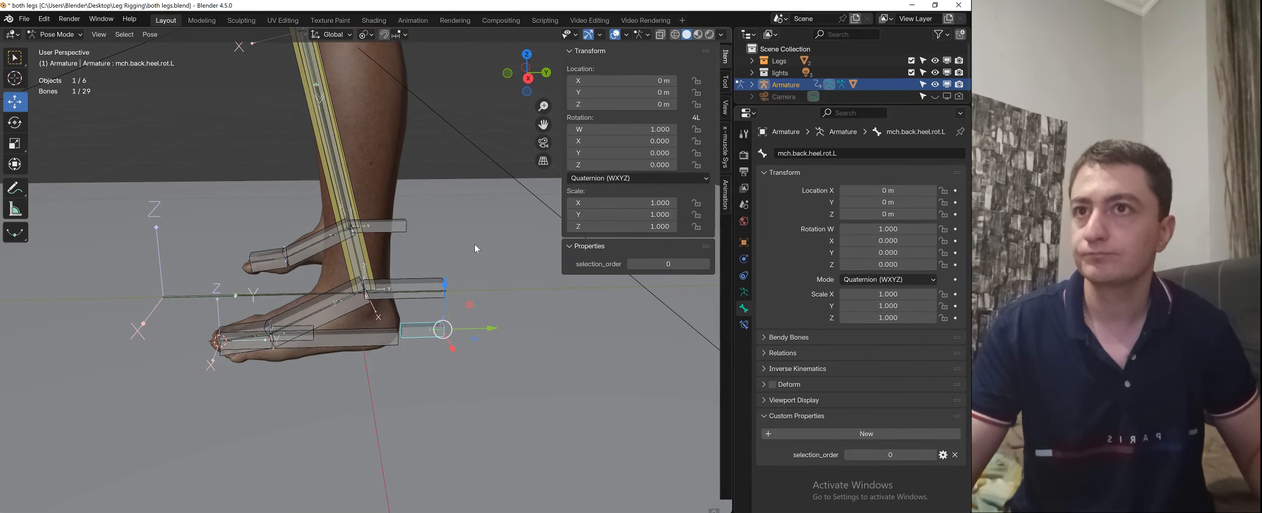
shift+middle_drag(473, 226, 478, 242)
scroll(458, 268, up, 1)
click(475, 314)
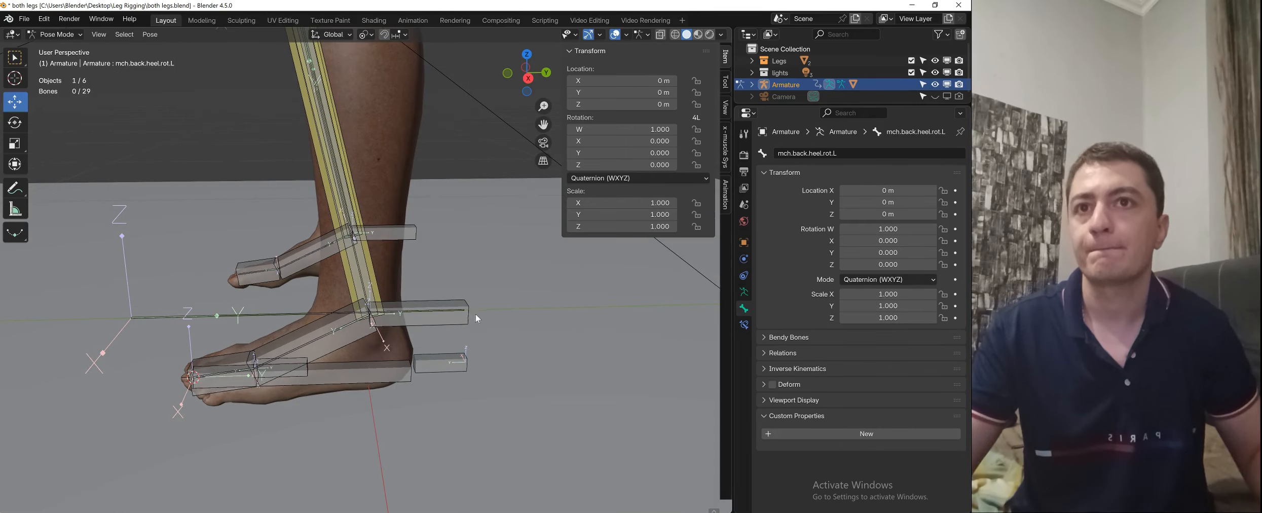
click(475, 314)
scroll(504, 265, down, 1)
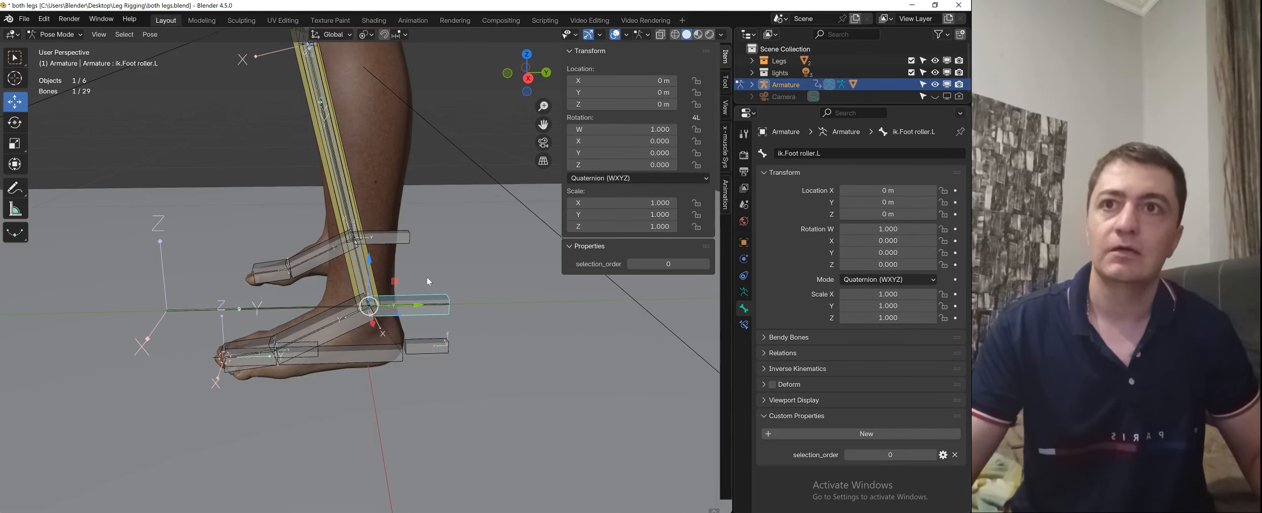
- Check the mch.back.heel.rot.L bone in Edit Mode and return to Pose Mode
middle_drag(427, 277, 424, 322)
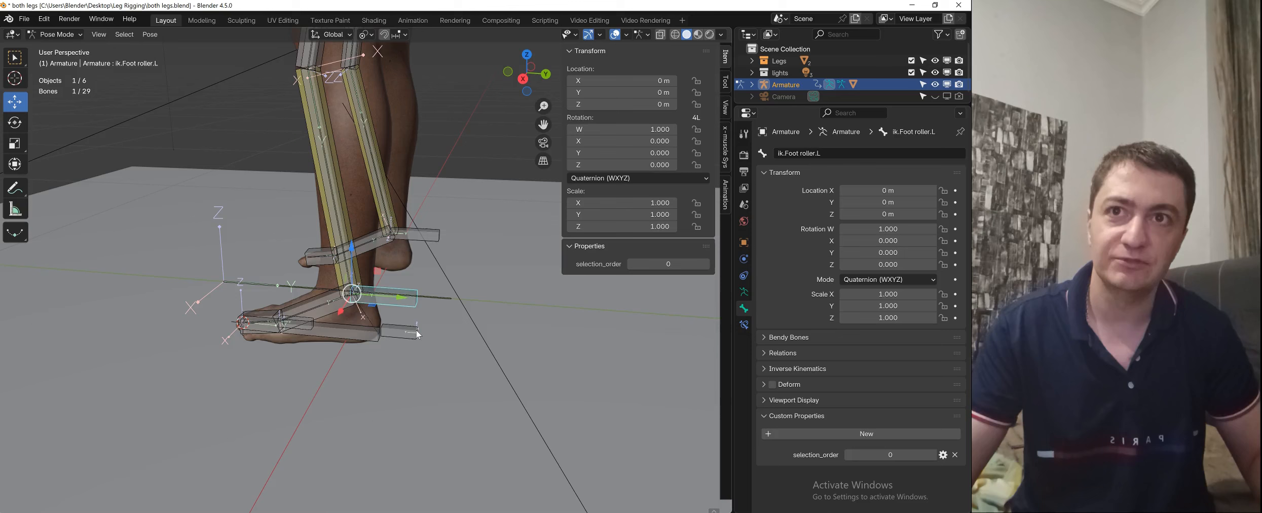
click(416, 332)
key(Tab)
click(509, 330)
scroll(415, 327, up, 2)
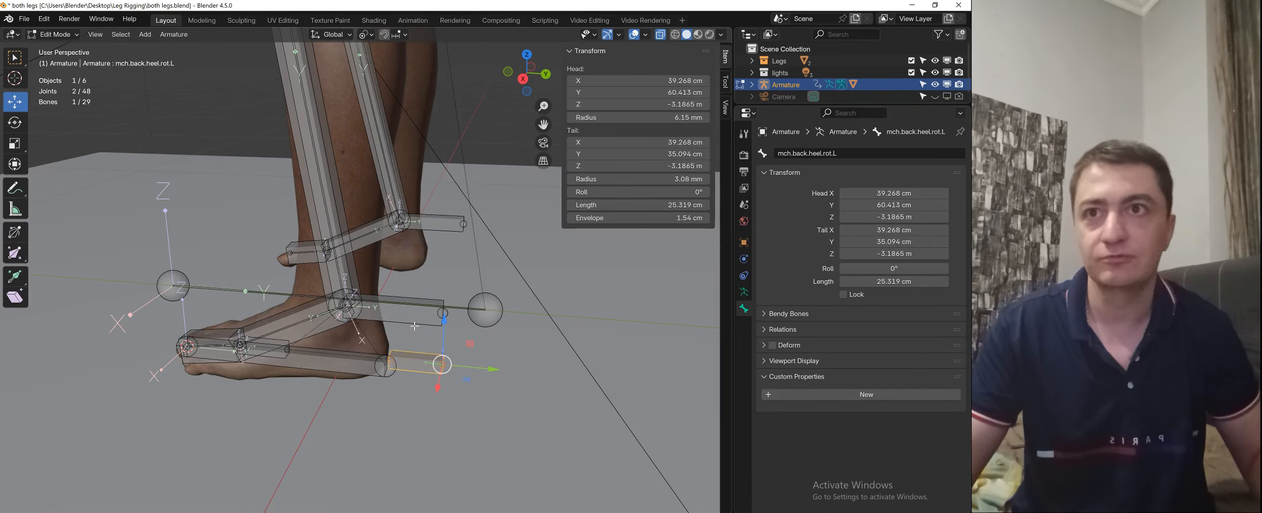
key(Tab)
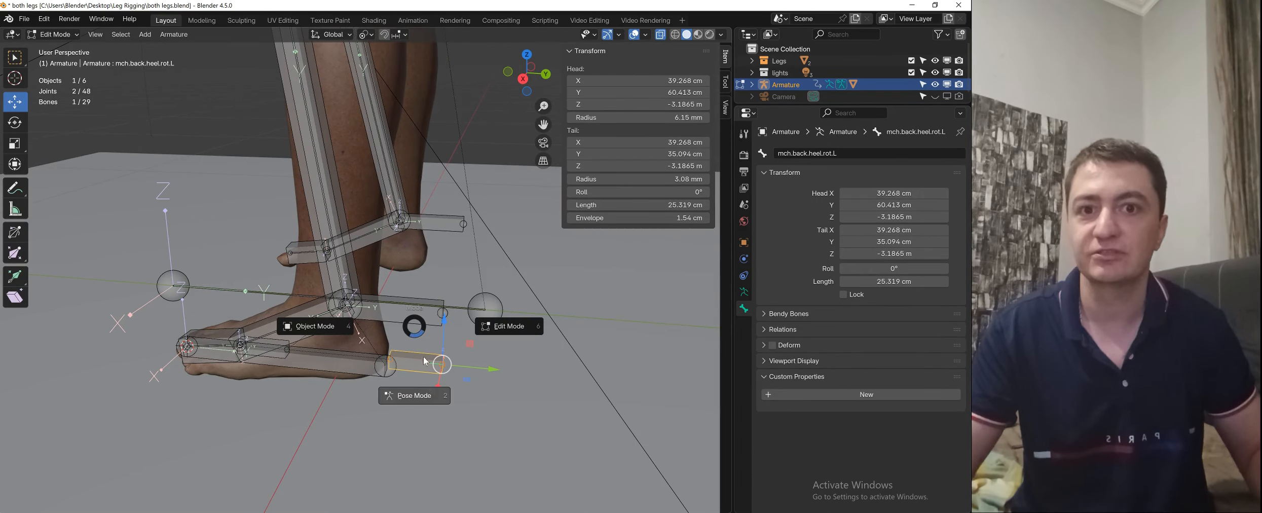
click(428, 386)
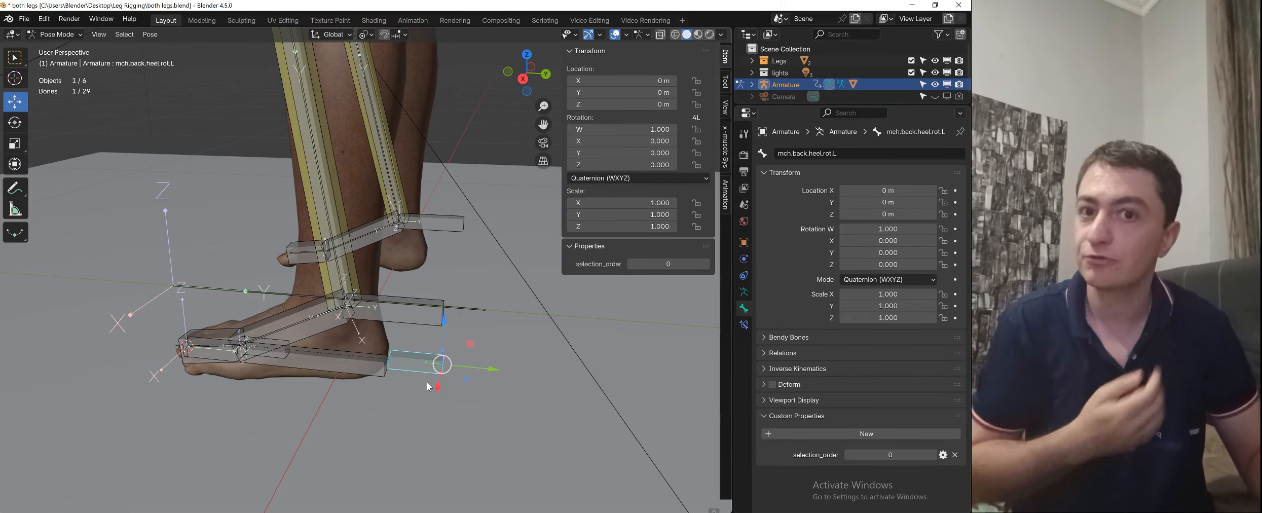
- Test-rotate the ik.Foot roller.L bone about the global X axis twice, cancelling each rotation
middle_drag(428, 386, 417, 319)
click(416, 319)
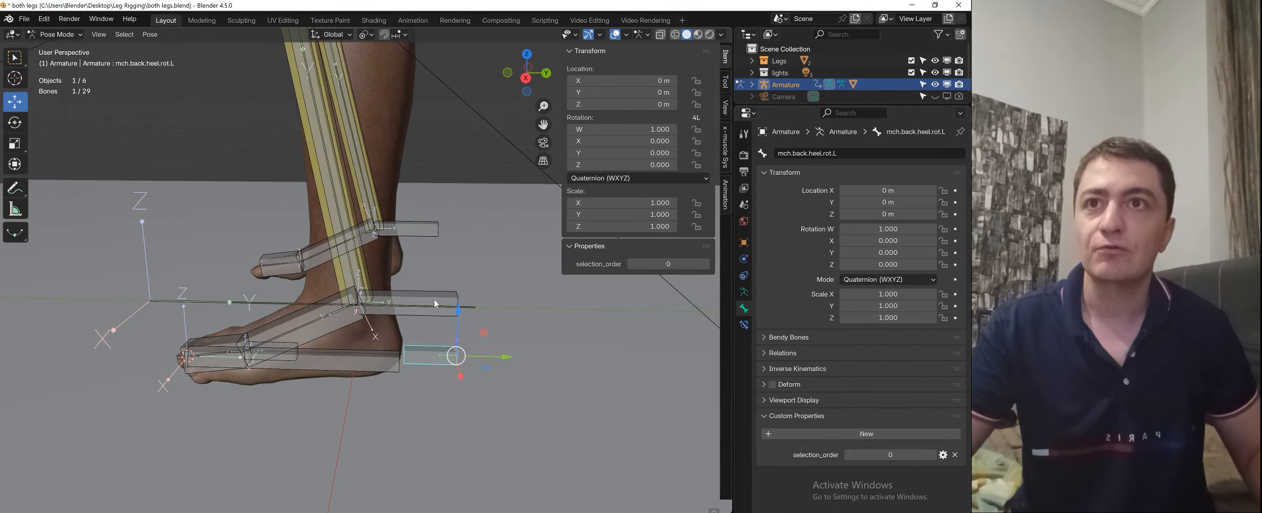
key(r)
key(x)
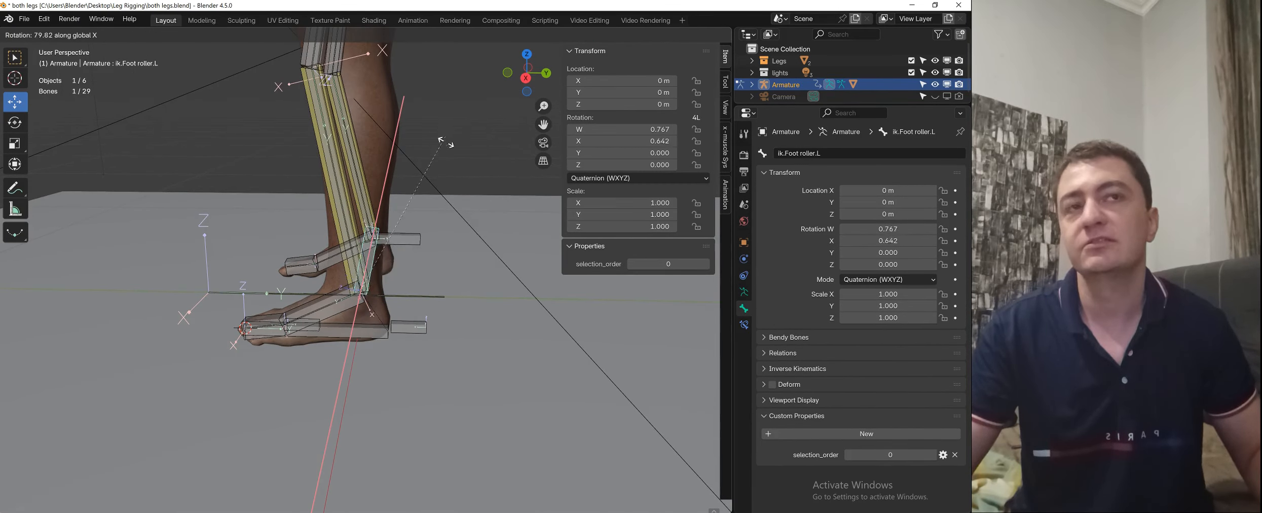
key(Escape)
key(r)
key(x)
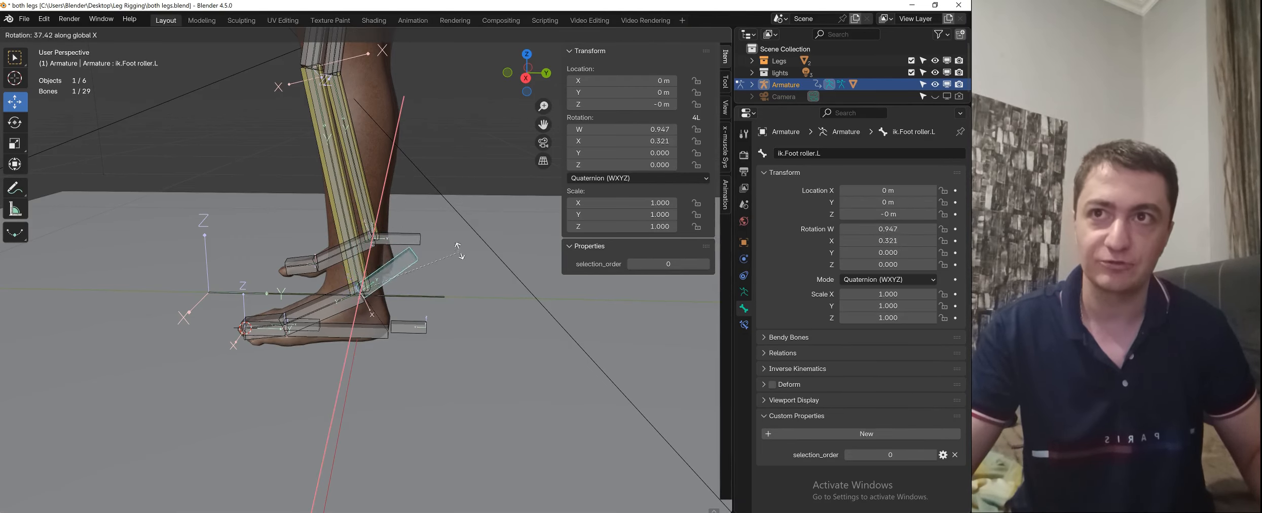
key(Escape)
scroll(473, 281, up, 3)
scroll(420, 229, down, 1)
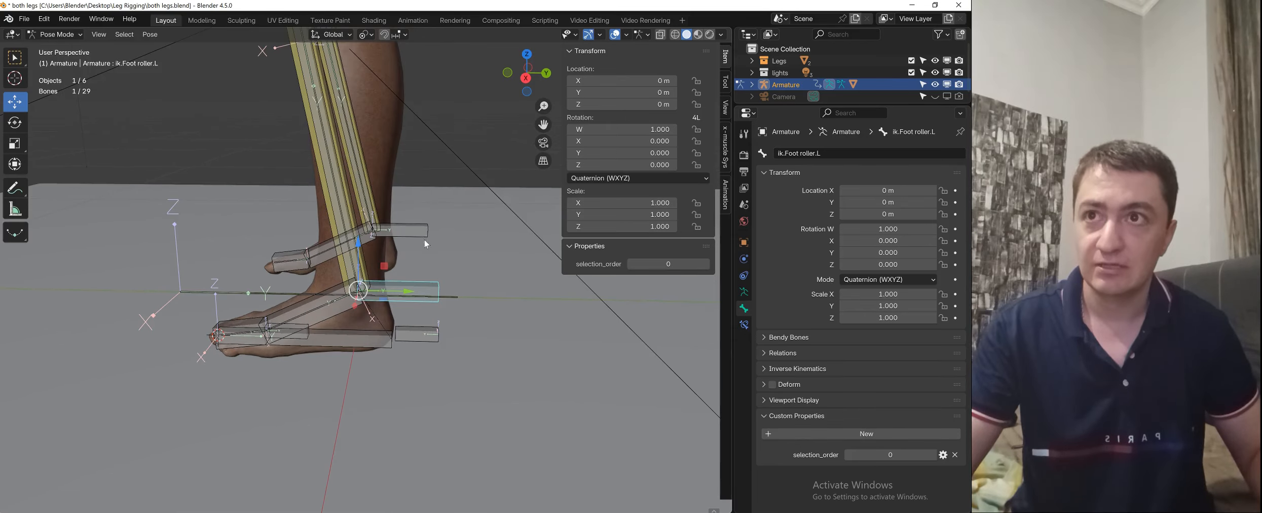
shift+middle_drag(436, 241, 455, 236)
middle_drag(440, 269, 439, 264)
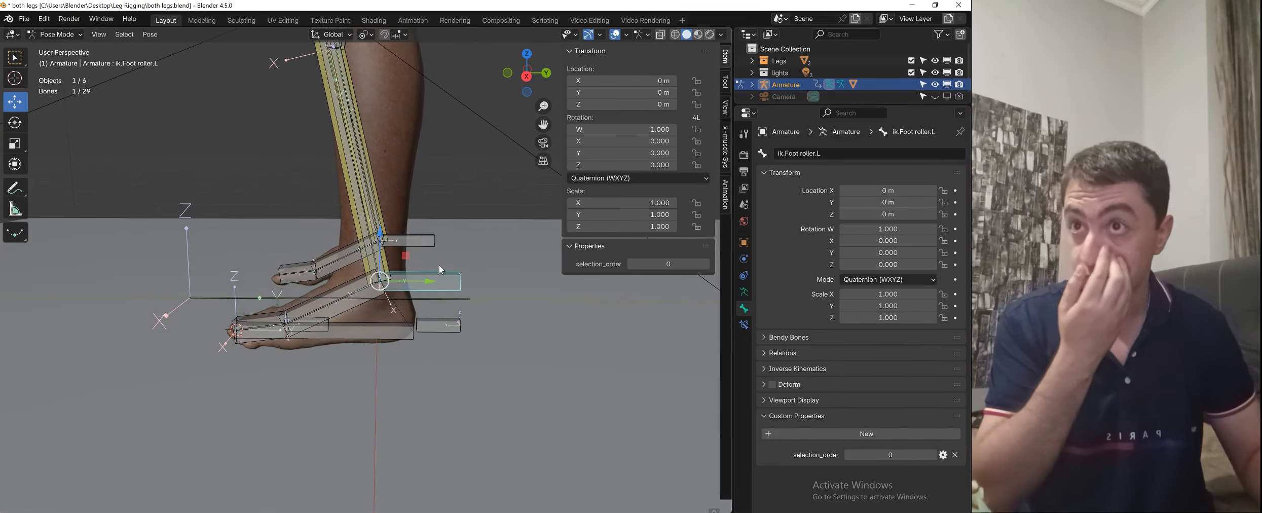
scroll(376, 301, up, 2)
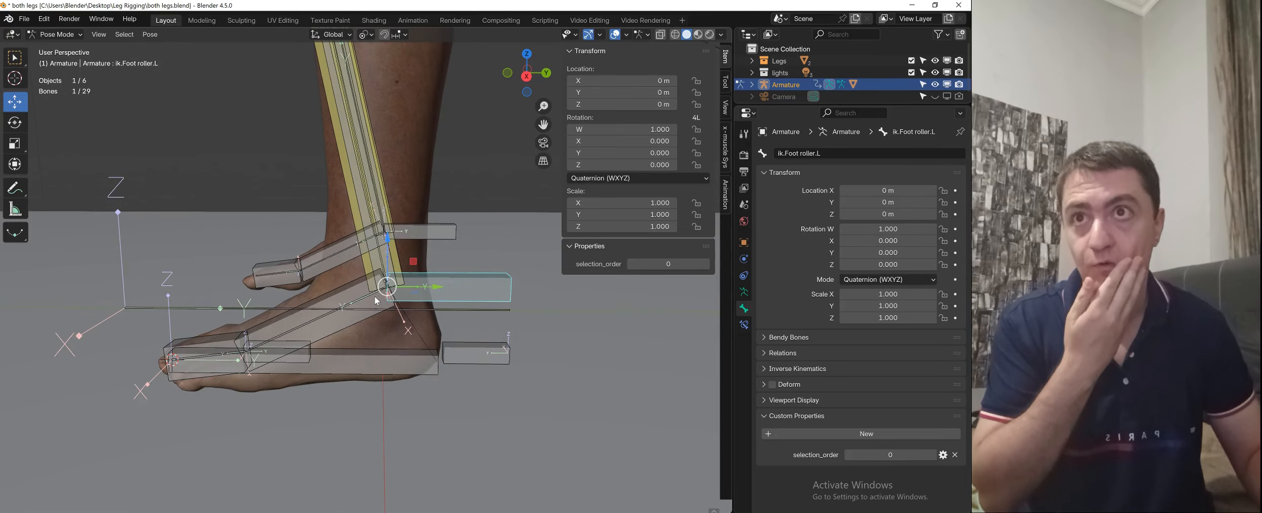
- Examine the bone constraints of ik.heel.L and def.heel.L, ending on the bone properties of ik.heel.L
click(358, 332)
click(744, 325)
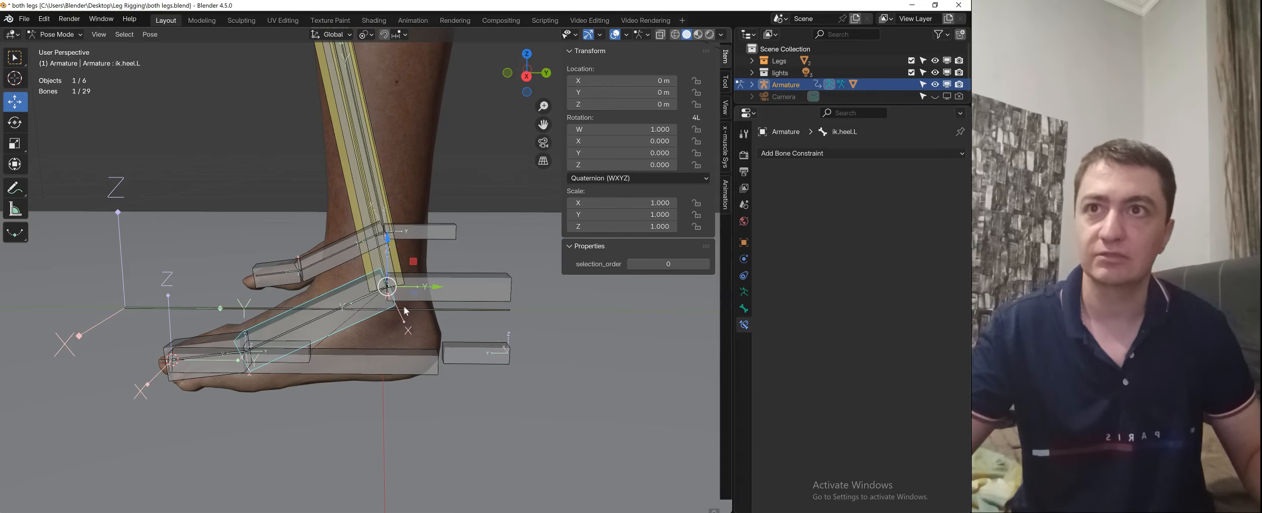
click(357, 304)
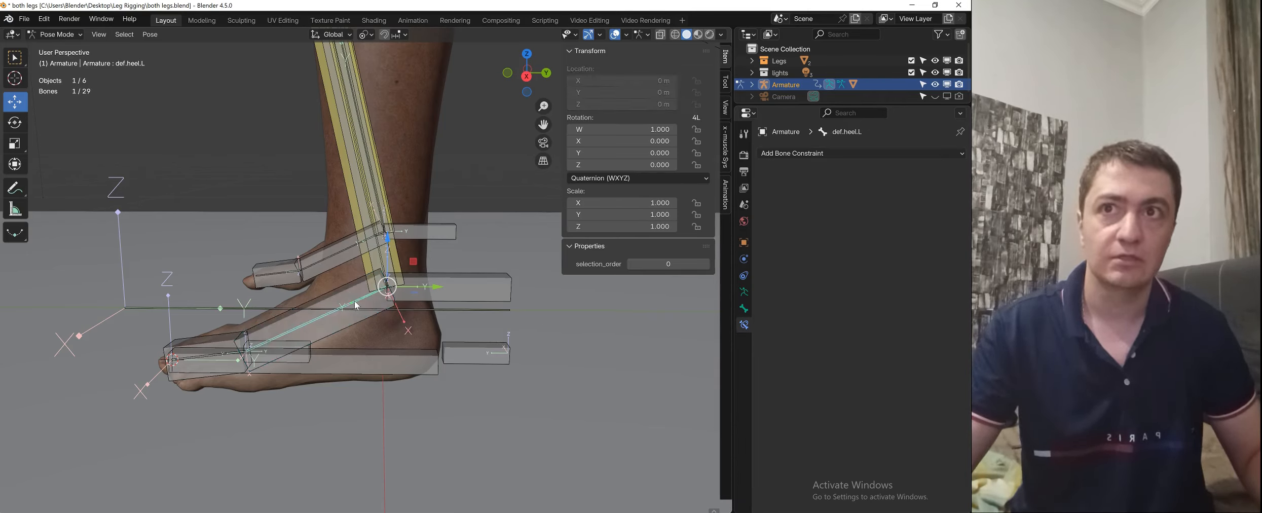
click(344, 290)
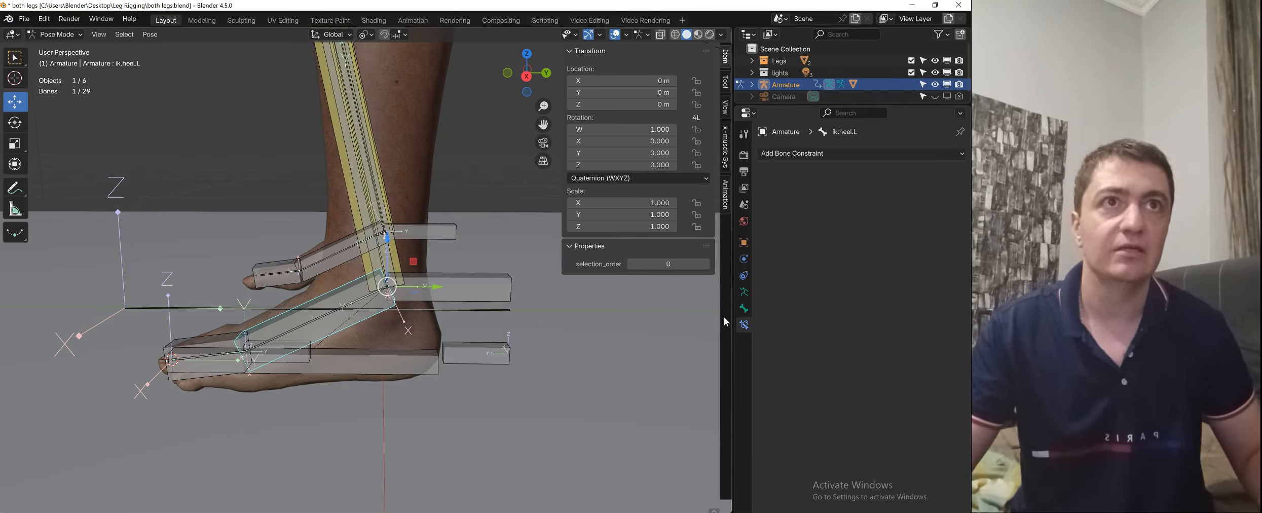
click(744, 309)
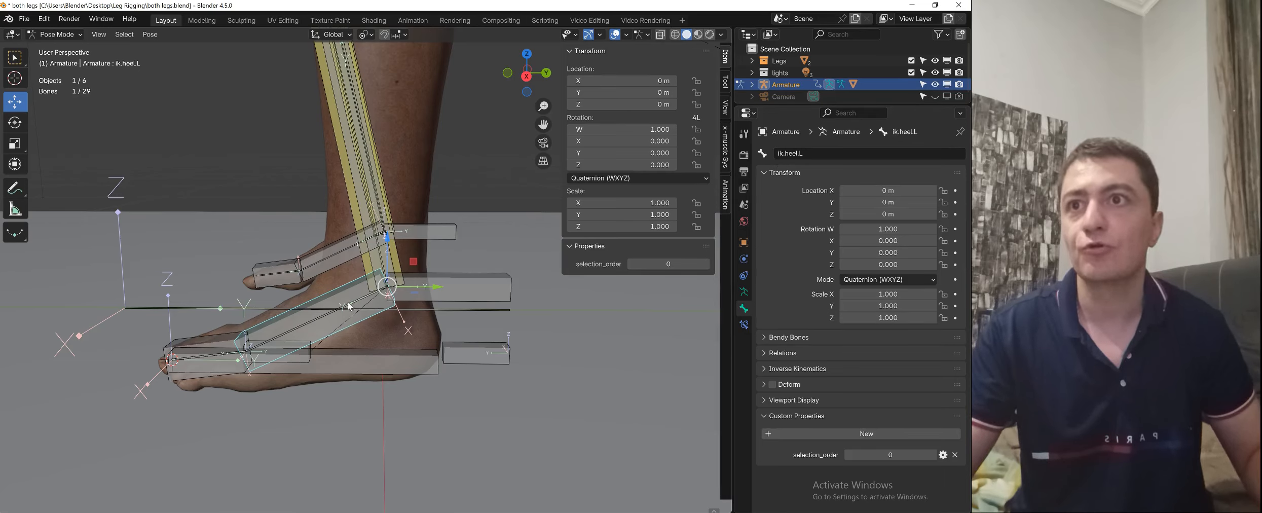
shift+click(300, 326)
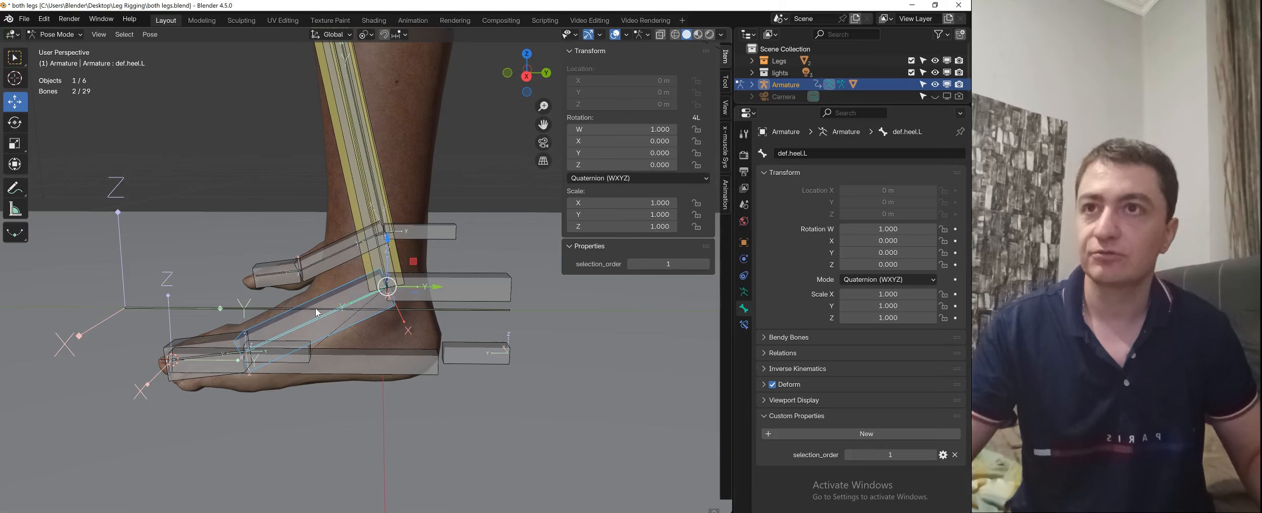
key(shift+ctrl+c)
click(207, 339)
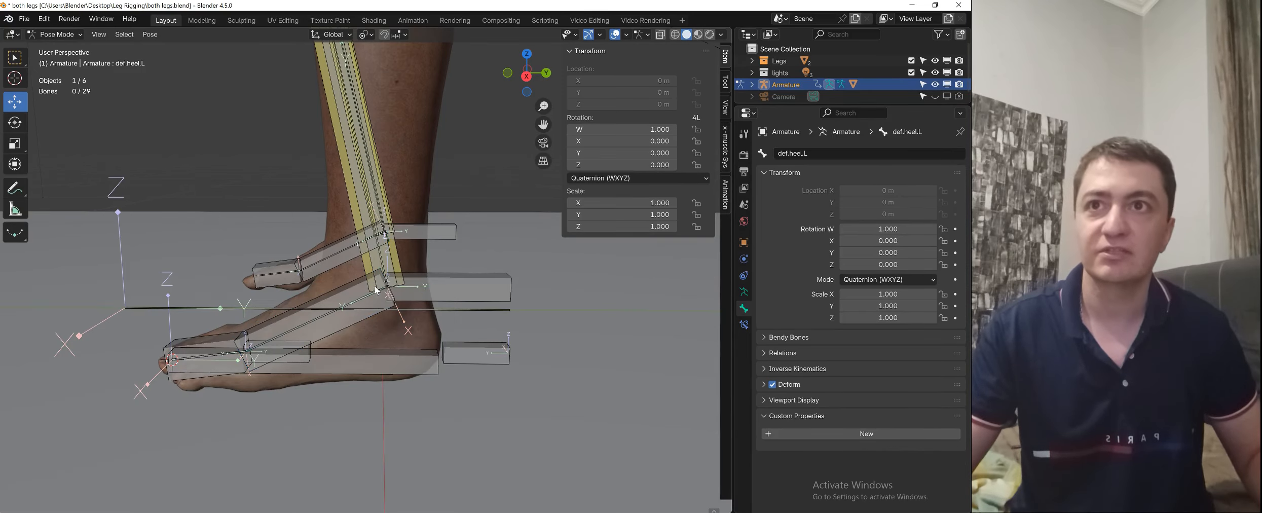
- Add a Copy Rotation constraint to def.heel.L with ik.heel.L as its target bone and show the constraint's settings
click(357, 284)
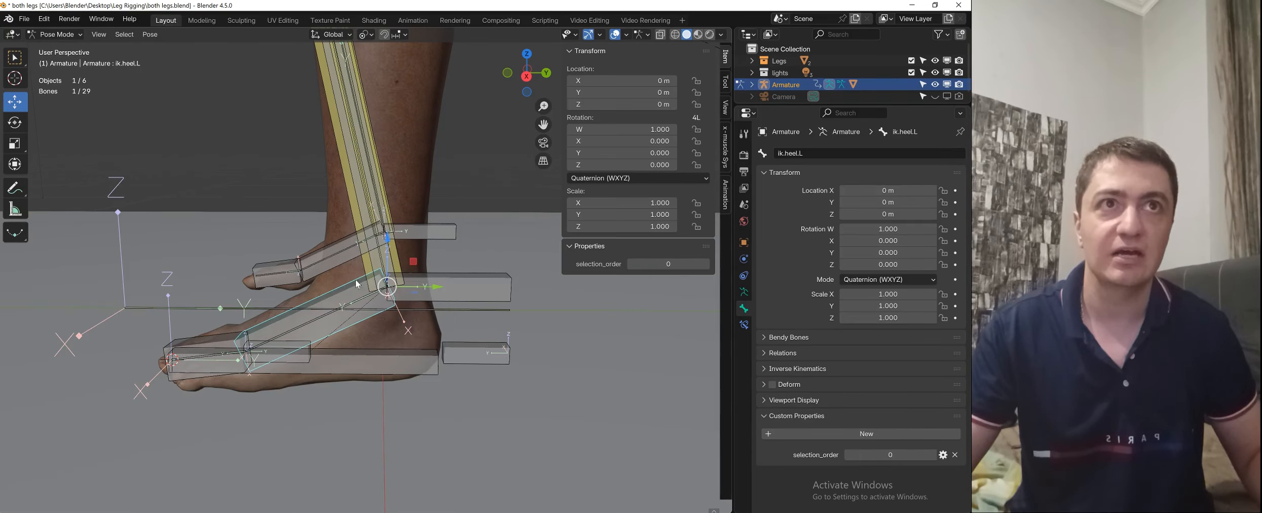
shift+click(312, 320)
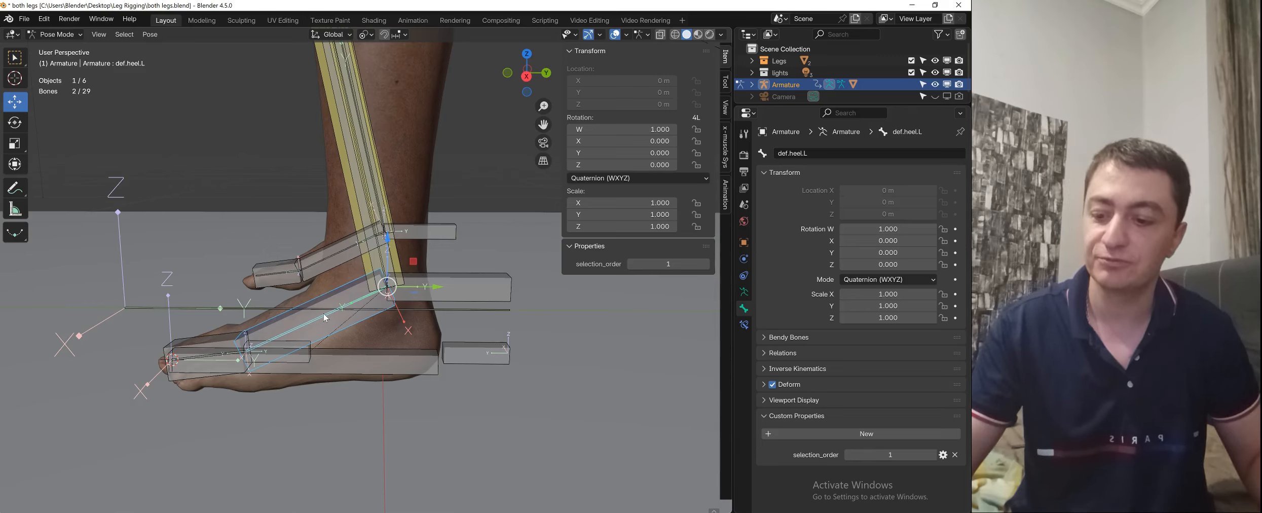
key(shift+ctrl+c)
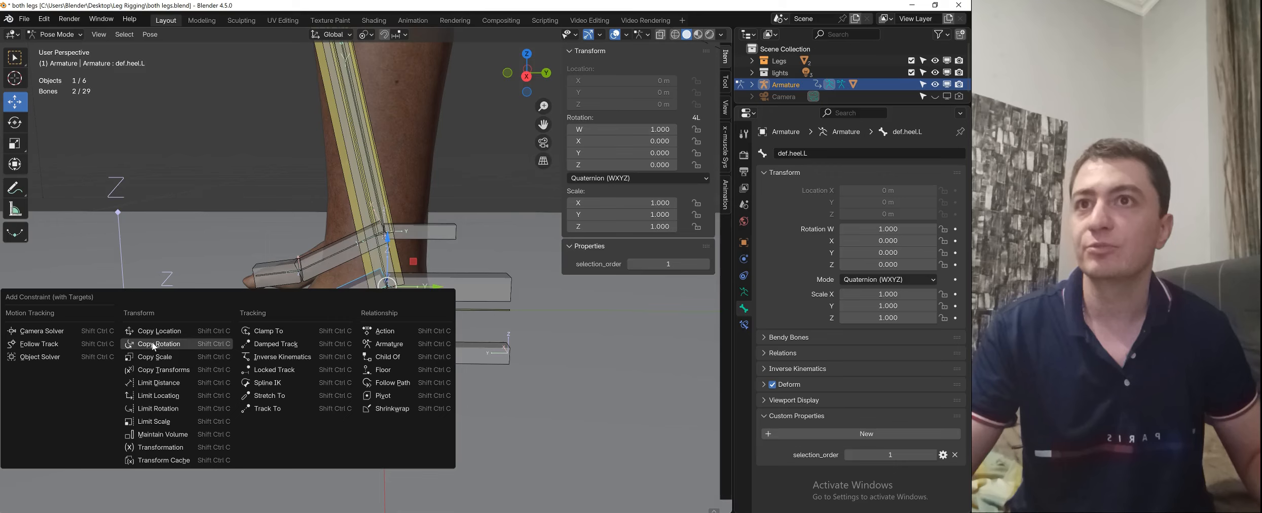
click(202, 337)
shift+middle_drag(377, 319, 455, 280)
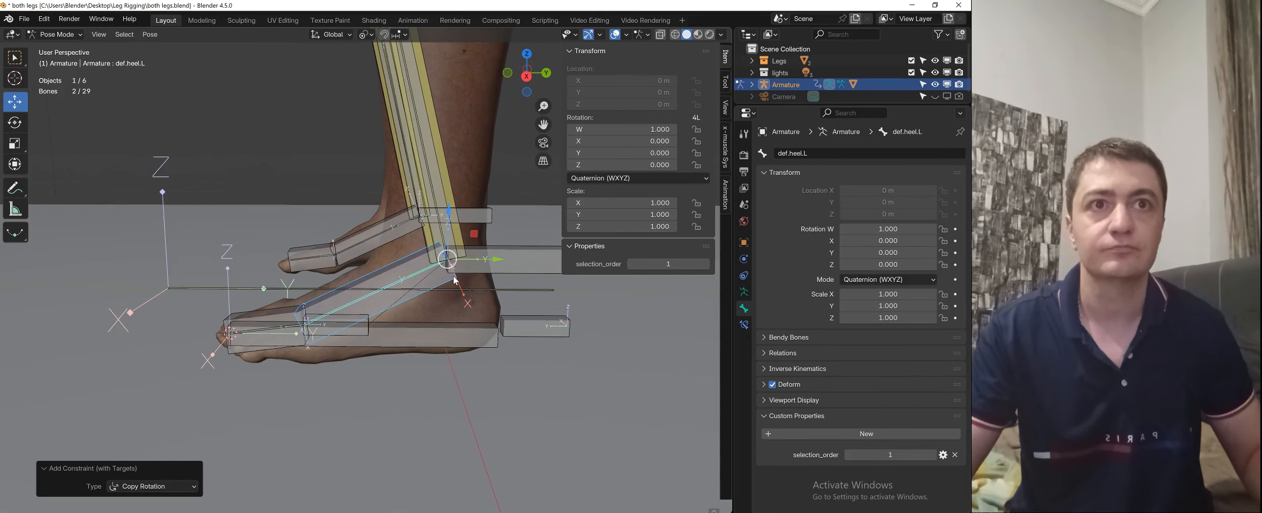
click(751, 326)
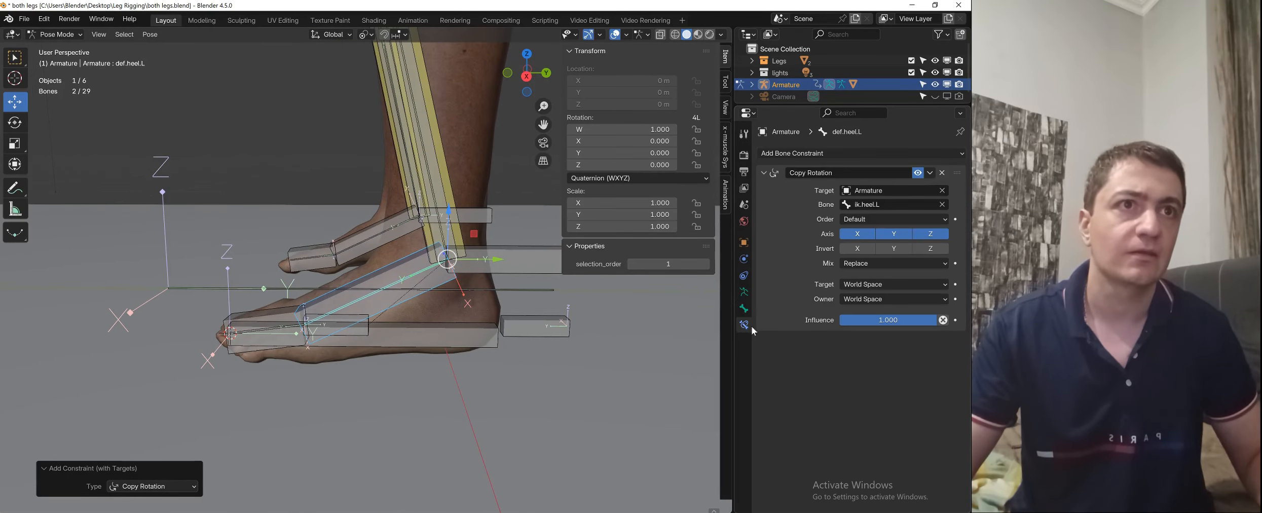
click(886, 284)
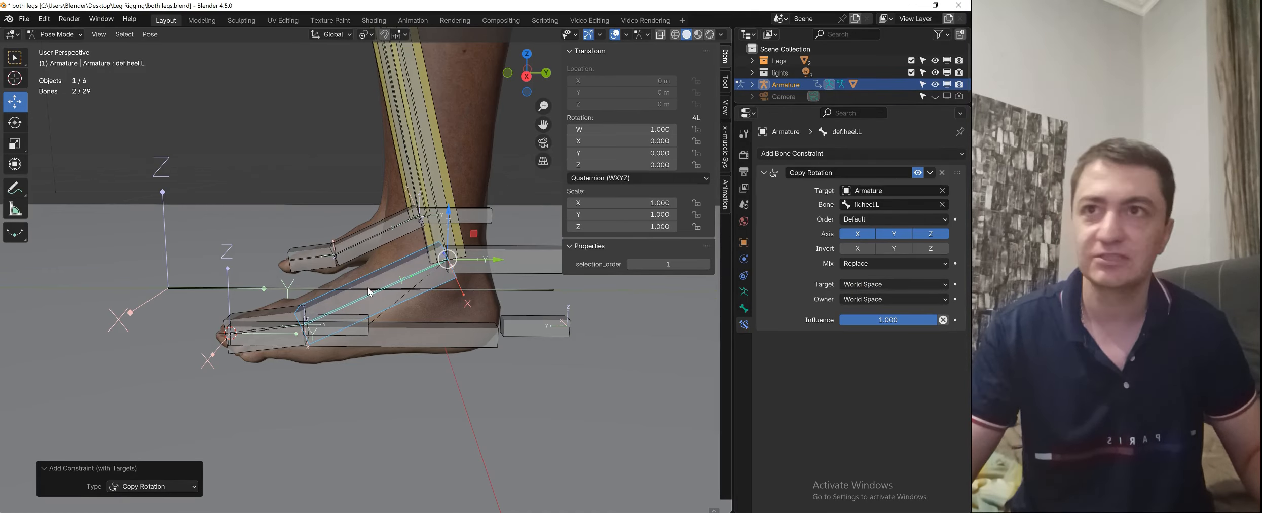
- Add a Copy Rotation constraint to def.toe.L with ik.toe.L as its target bone
middle_drag(368, 287, 351, 320)
click(313, 319)
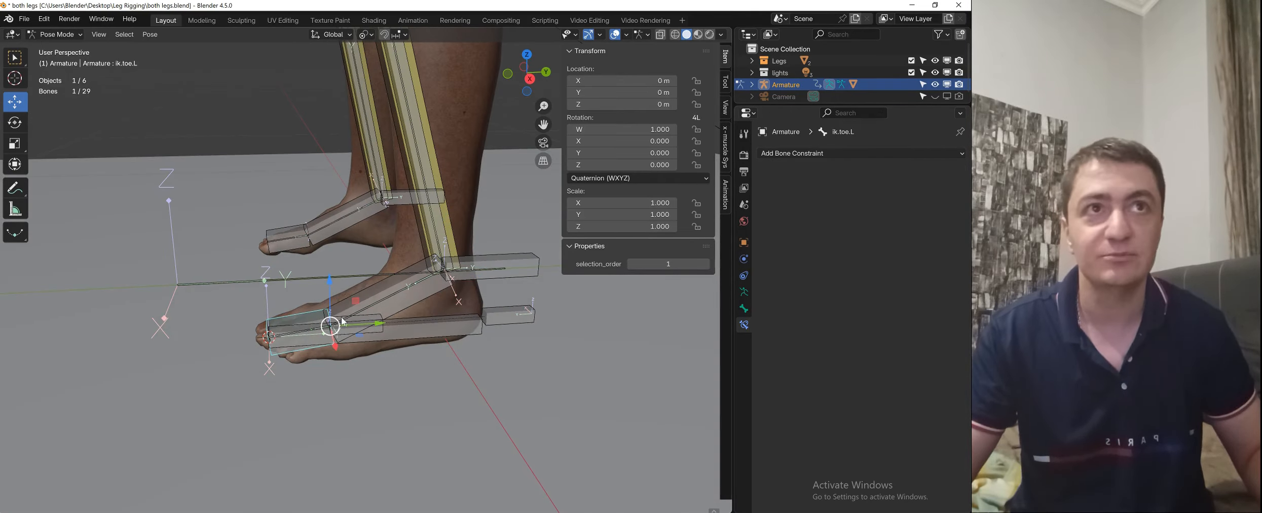
scroll(343, 322, up, 3)
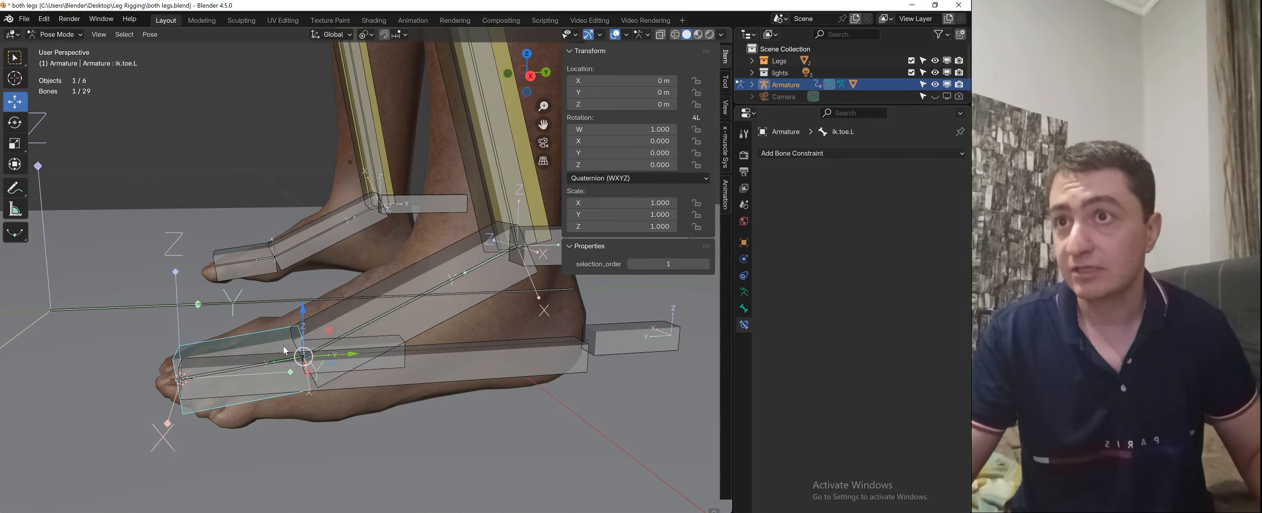
click(744, 308)
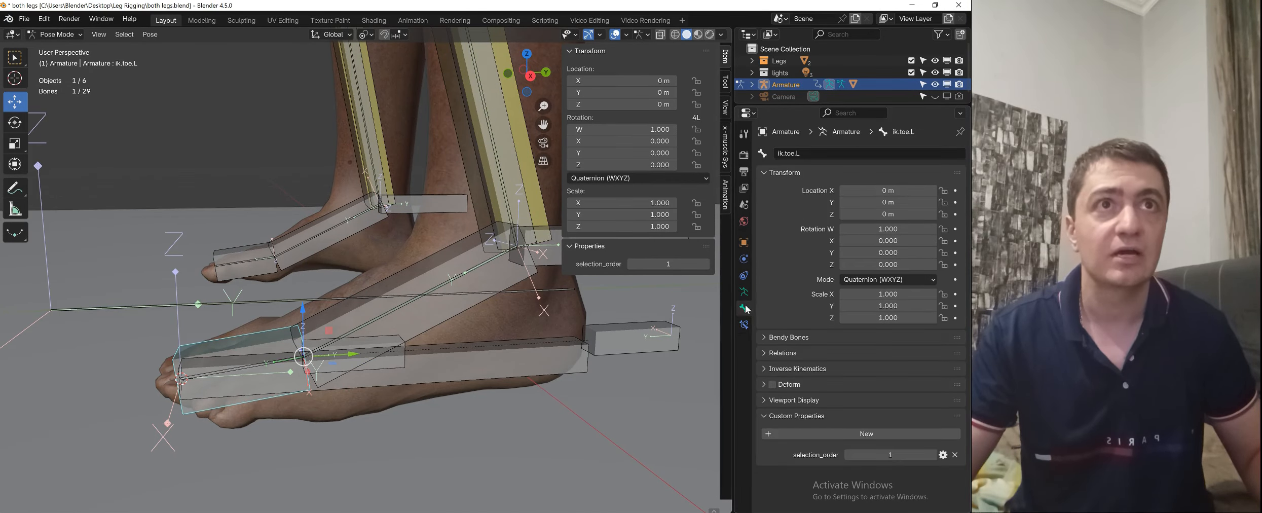
shift+click(257, 369)
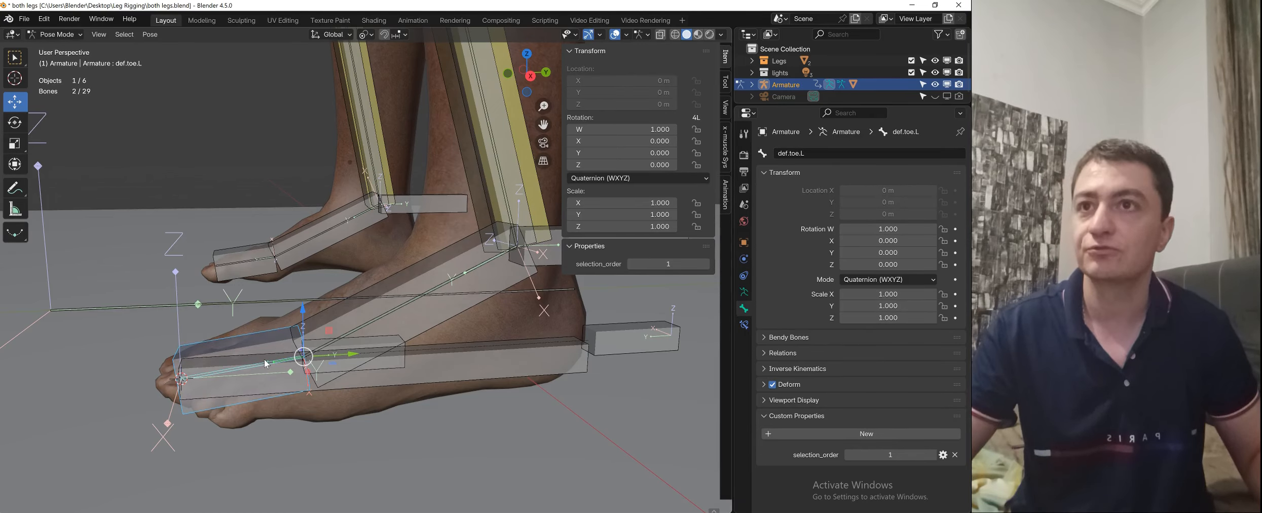
key(ctrl+shift+c)
click(265, 362)
scroll(412, 274, down, 2)
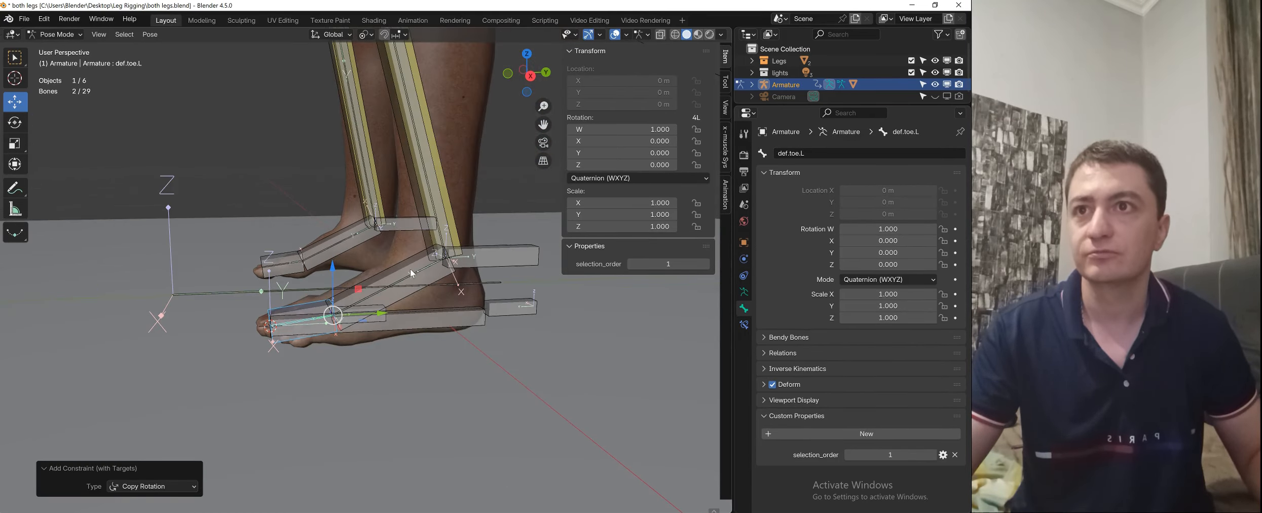
- Test-move the ik.heel.L bone in the right orthographic view and cancel the move
middle_drag(434, 286, 440, 285)
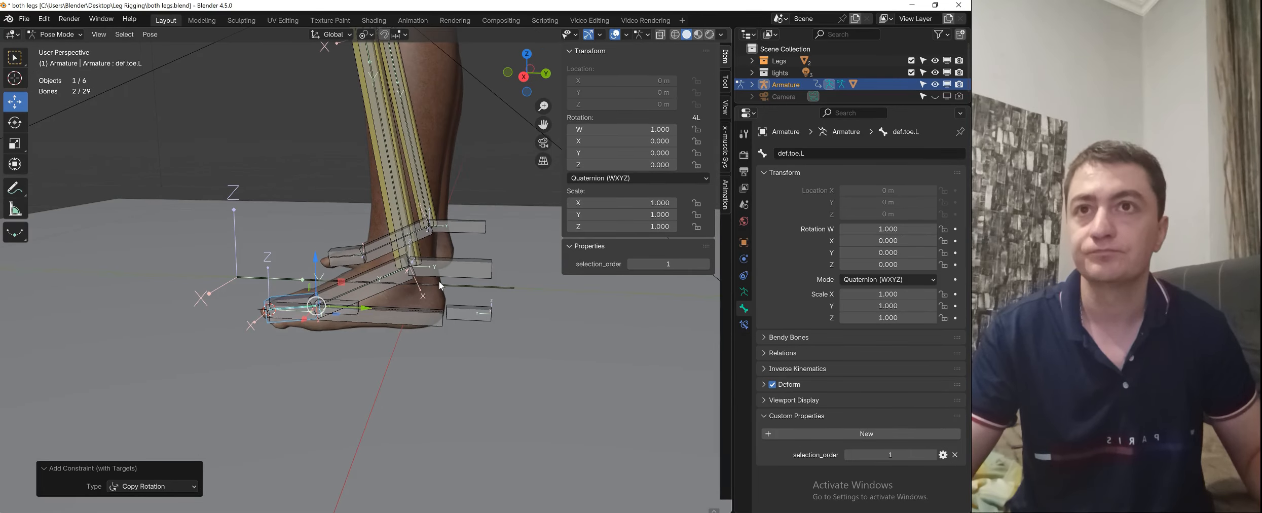
click(484, 261)
key(KP_3)
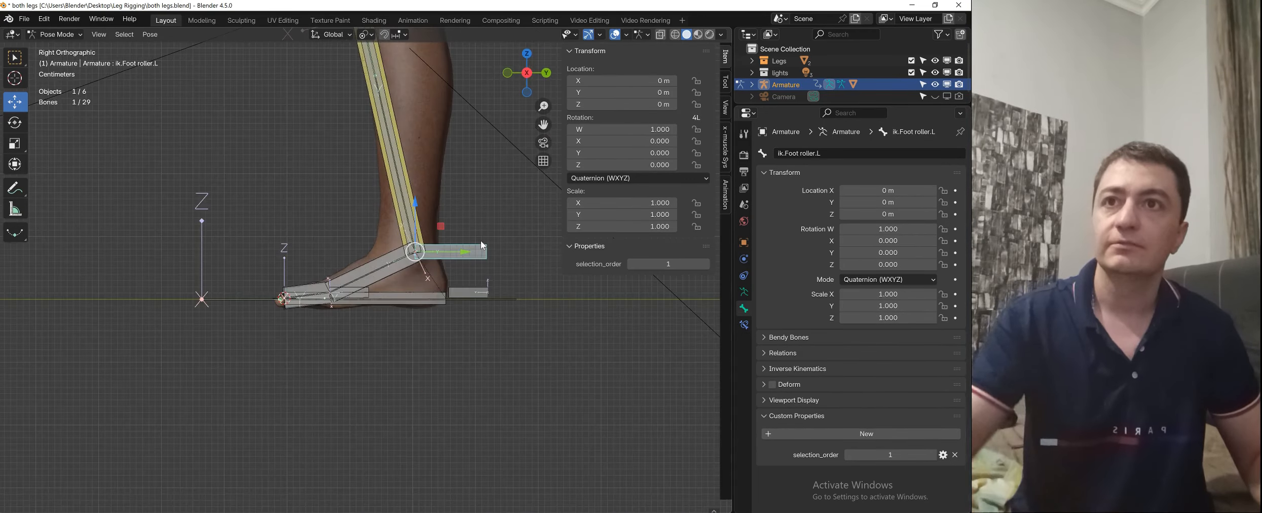
scroll(465, 265, up, 2)
click(429, 262)
scroll(432, 263, down, 3)
key(g)
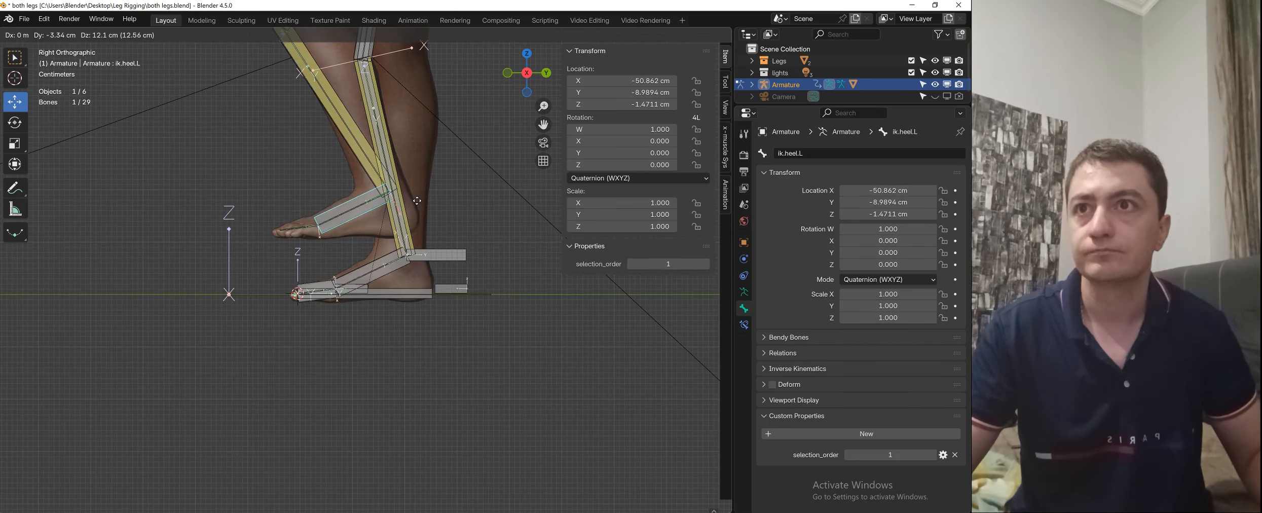
key(Escape)
- Test-rotate ik.toe.L and test-move ik.heel.L, cancelling both transforms
click(324, 290)
key(r)
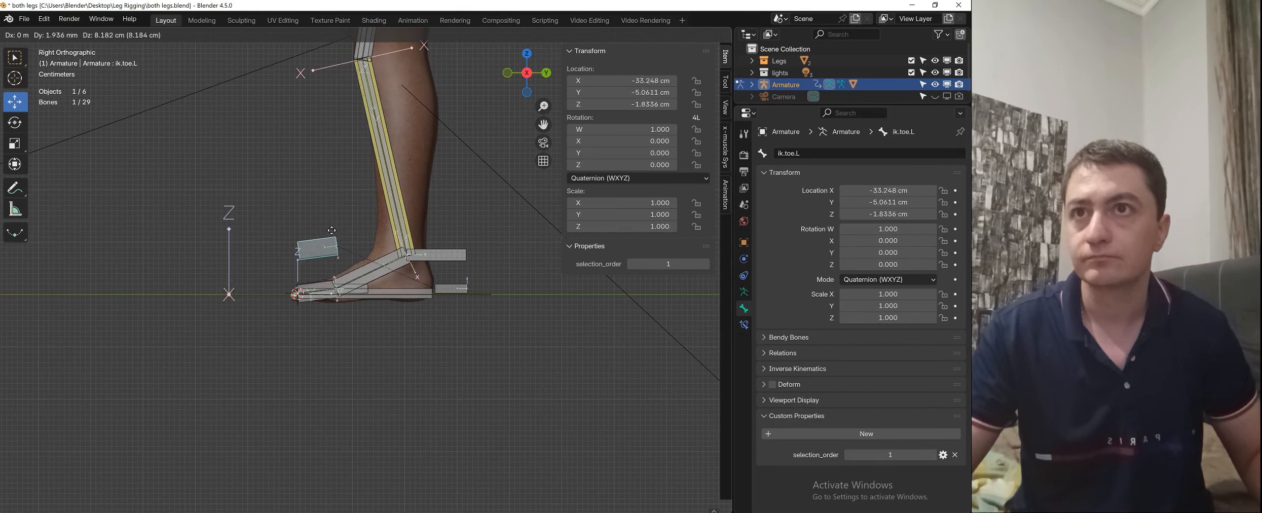
scroll(355, 270, up, 2)
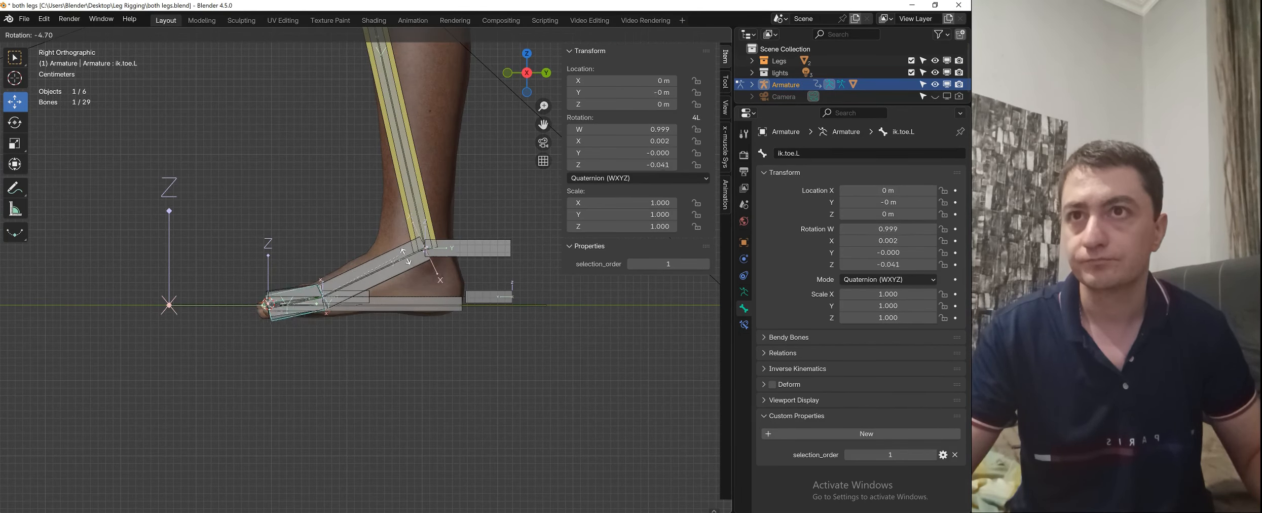
key(Escape)
click(385, 278)
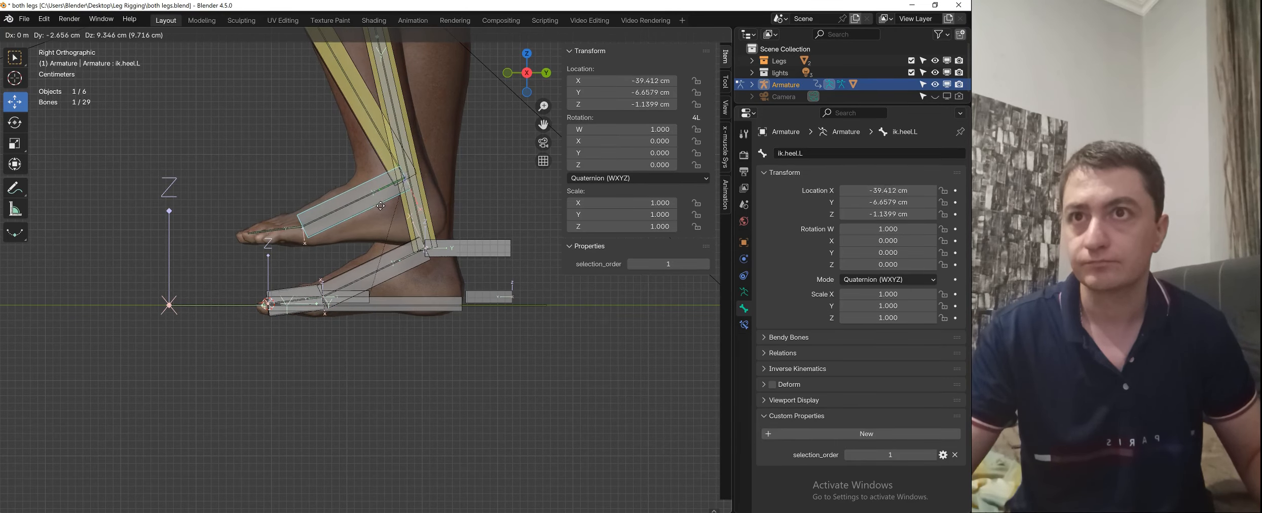
shift+middle_drag(463, 180, 437, 230)
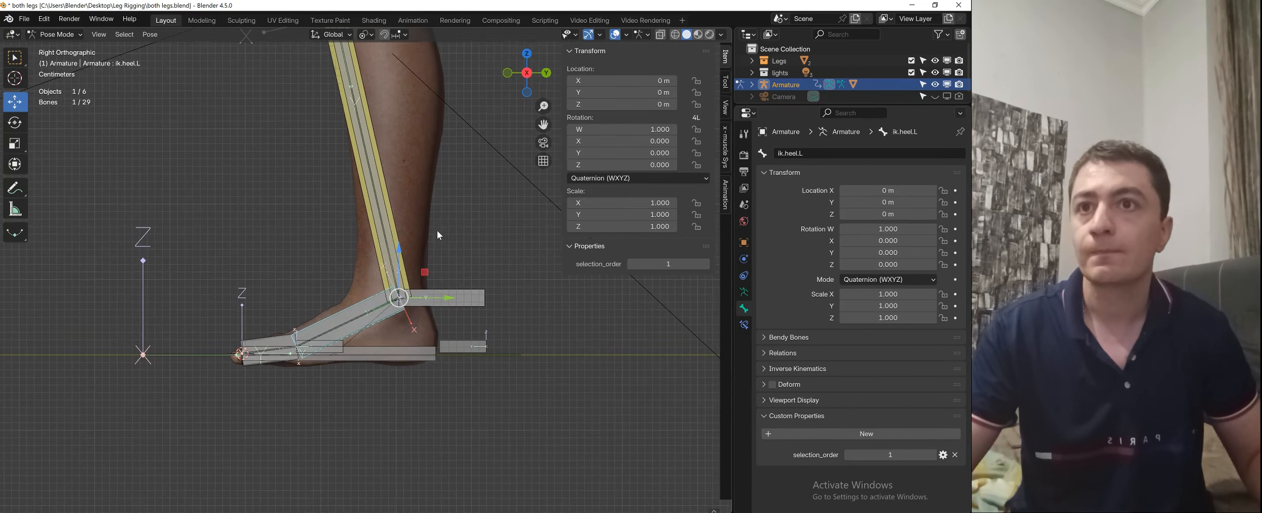
- Test-move the cntrl.Foot.L bone twice, cancelling each move
click(370, 358)
key(g)
right_click(401, 319)
middle_drag(434, 341, 445, 358)
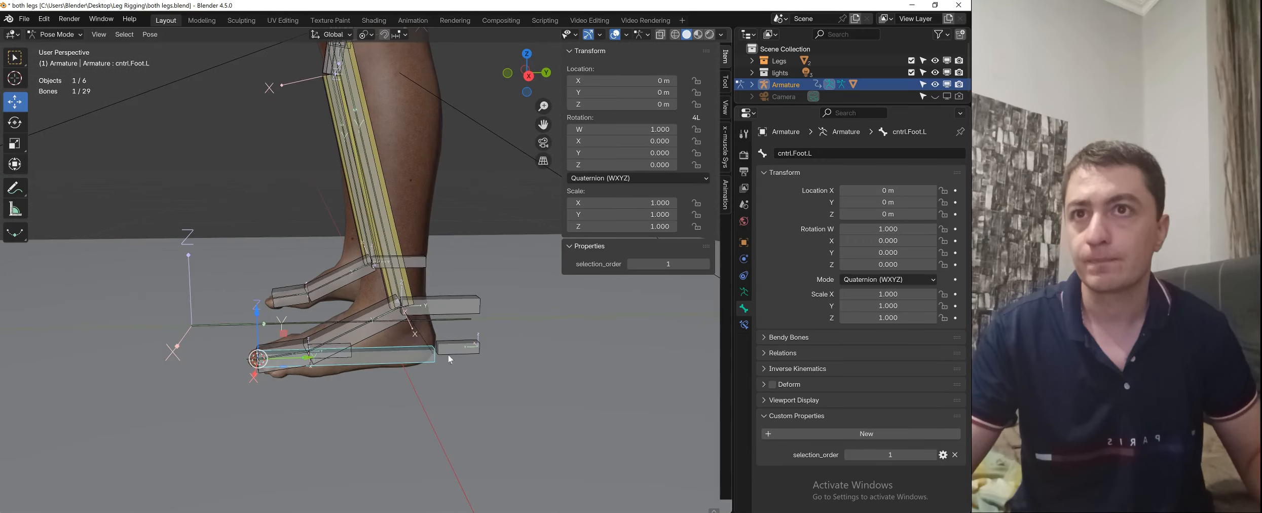
key(g)
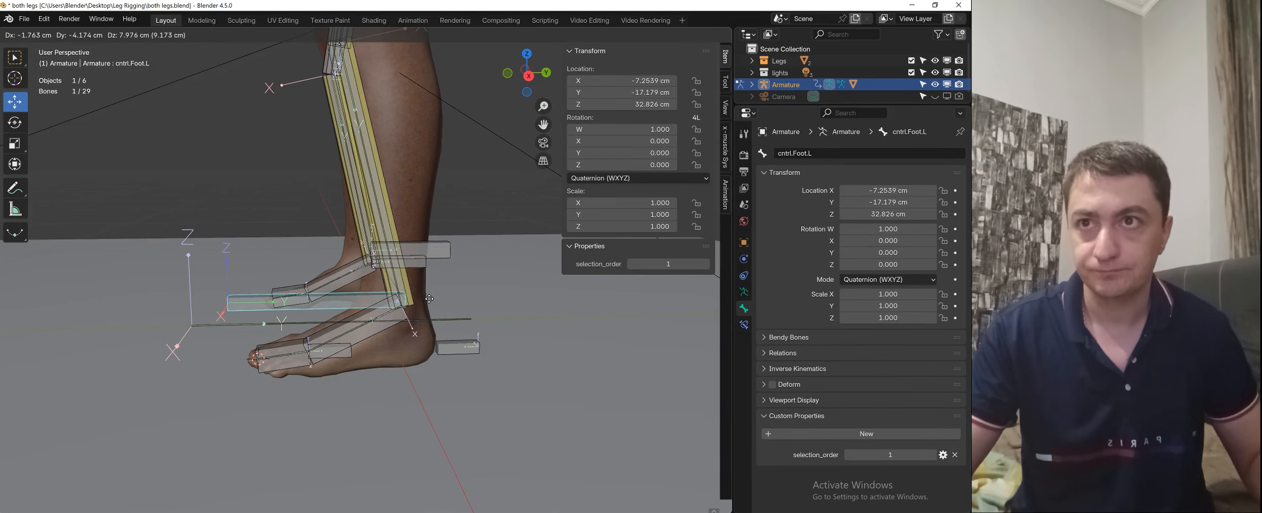
right_click(416, 346)
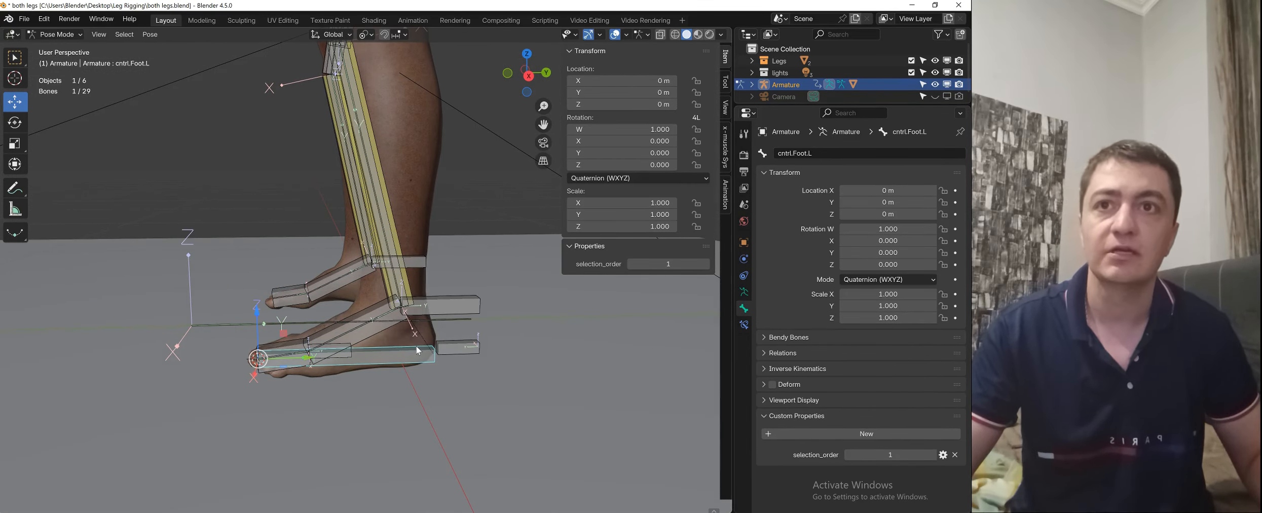
- Switch to Edit Mode with cntrl.Foot.L selected and test-move the bone, cancelling the move
key(ctrl+Tab)
click(451, 364)
middle_drag(437, 360, 441, 350)
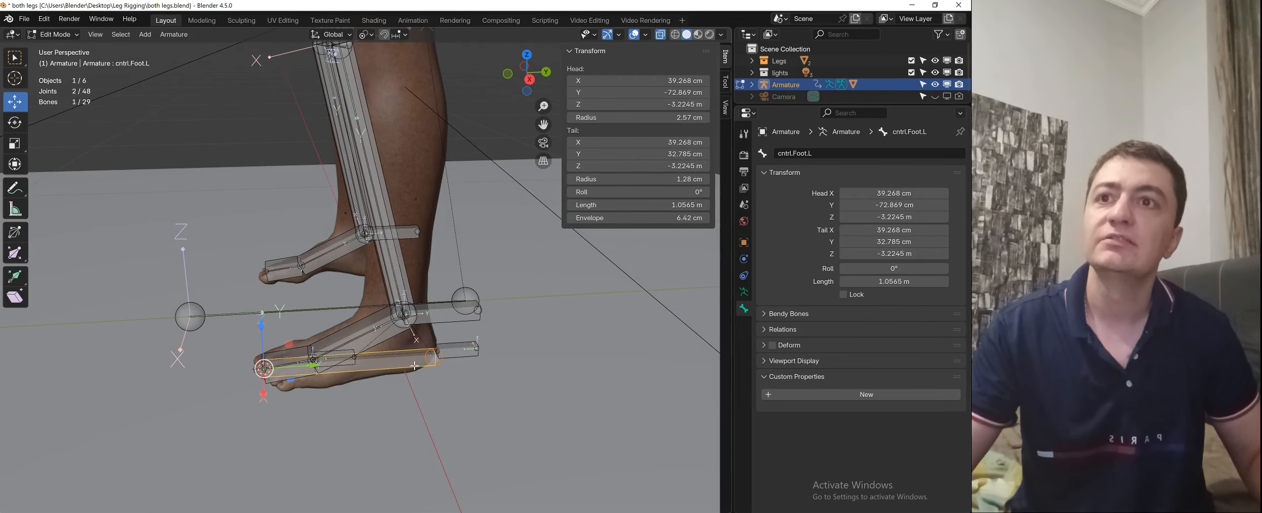
key(g)
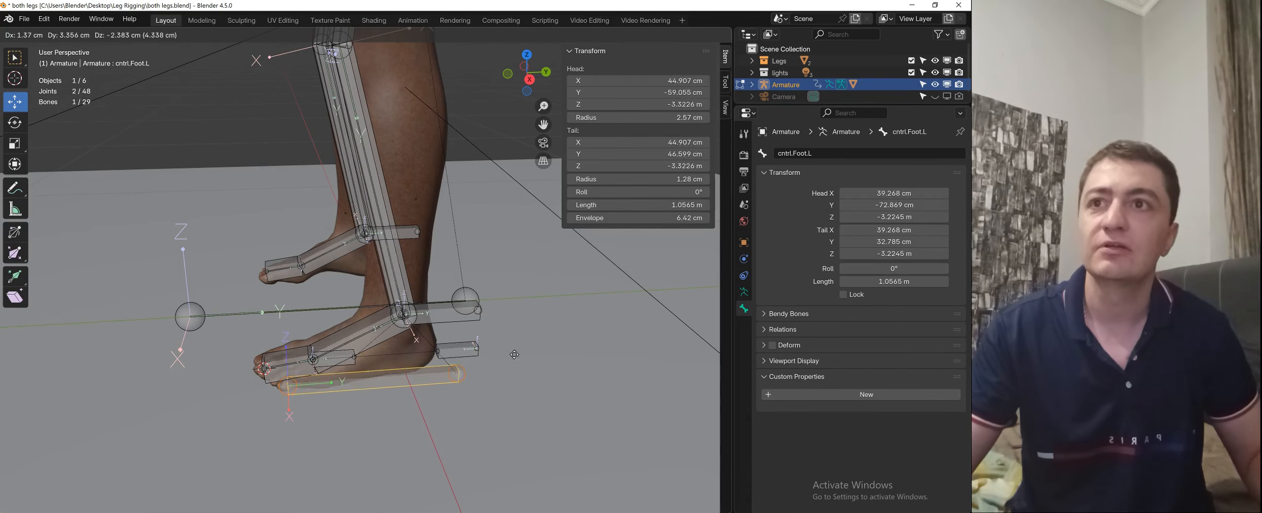
right_click(512, 350)
- Parent cntrl.Foot.L to the Root bone with Keep Offset, return to Pose Mode and clear the selection
middle_drag(416, 335, 325, 309)
shift+click(318, 307)
right_click(317, 307)
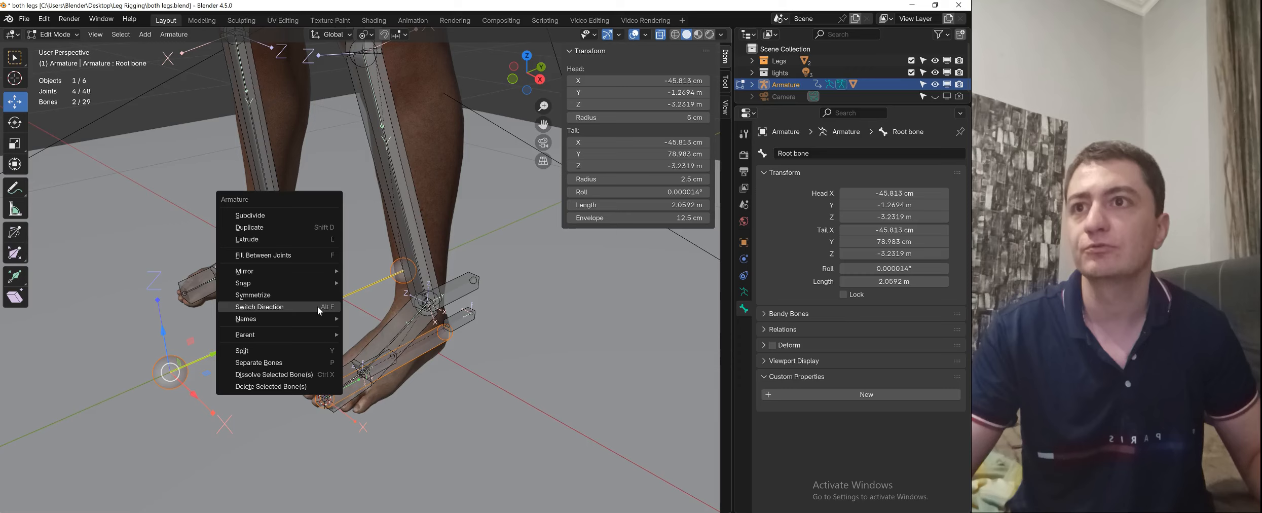
mouse_move(286, 334)
click(377, 335)
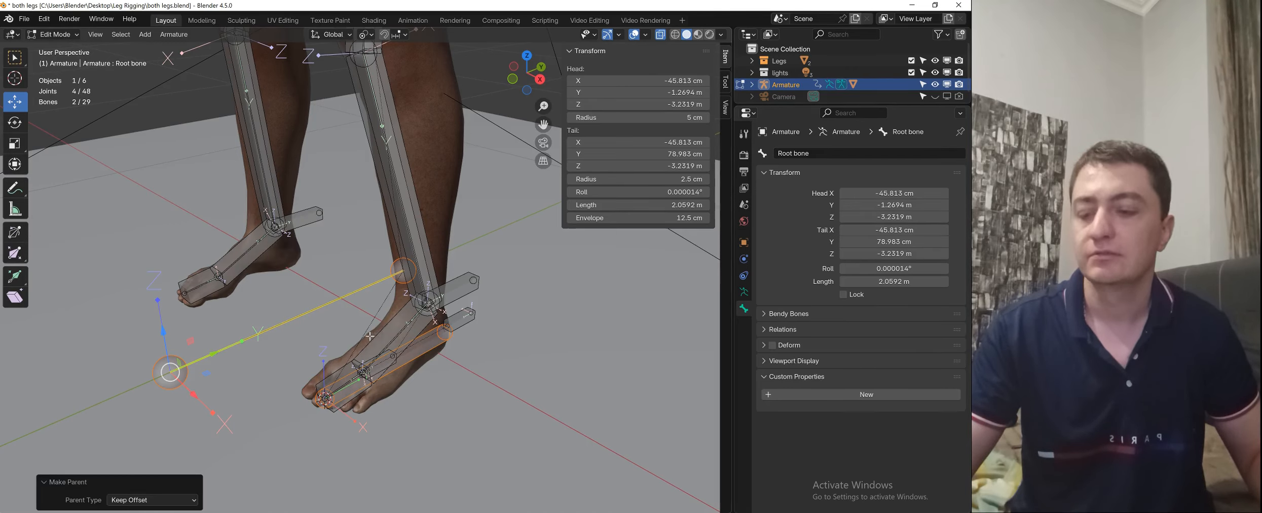
key(ctrl+p)
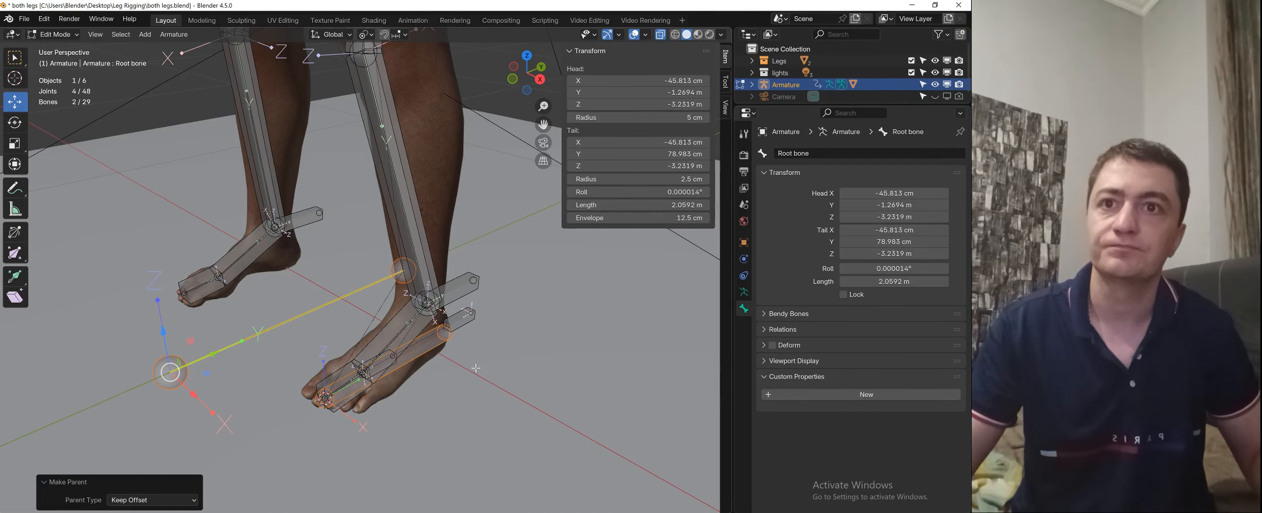
key(ctrl+Tab)
click(448, 418)
middle_drag(459, 376, 406, 351)
click(400, 355)
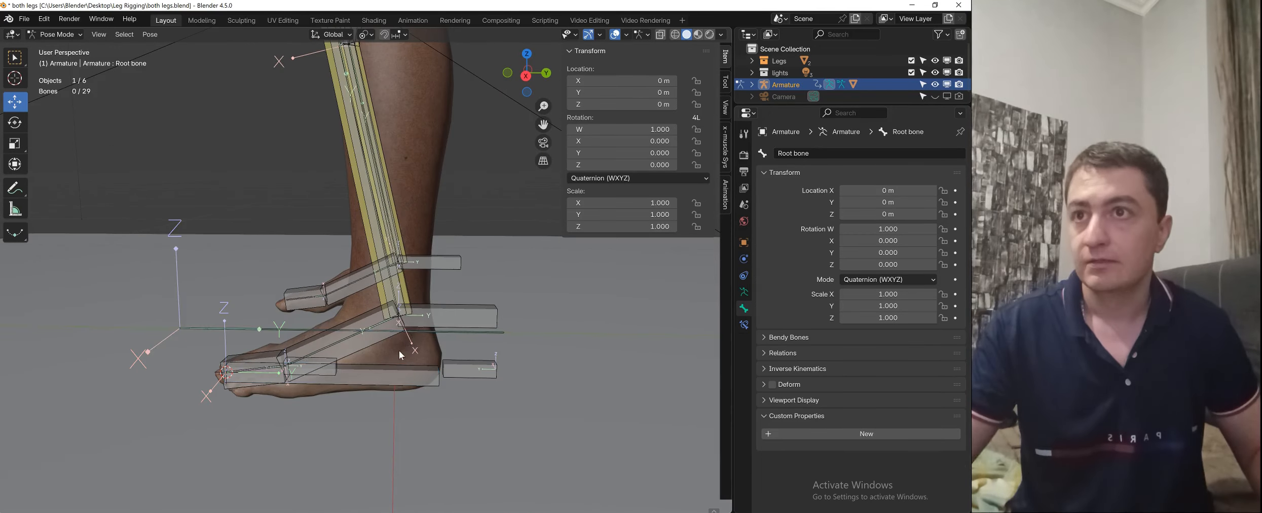
- Check the parenting of ik.toe.L and ik.heel.L in Edit Mode by test-moving each bone and cancelling
click(264, 352)
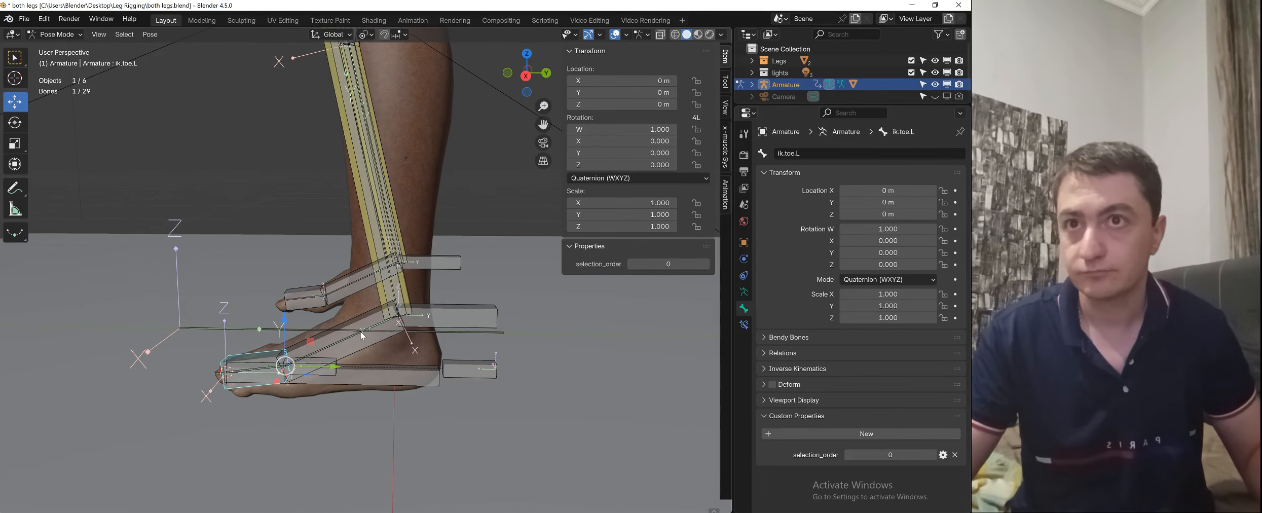
key(ctrl+Tab)
click(465, 332)
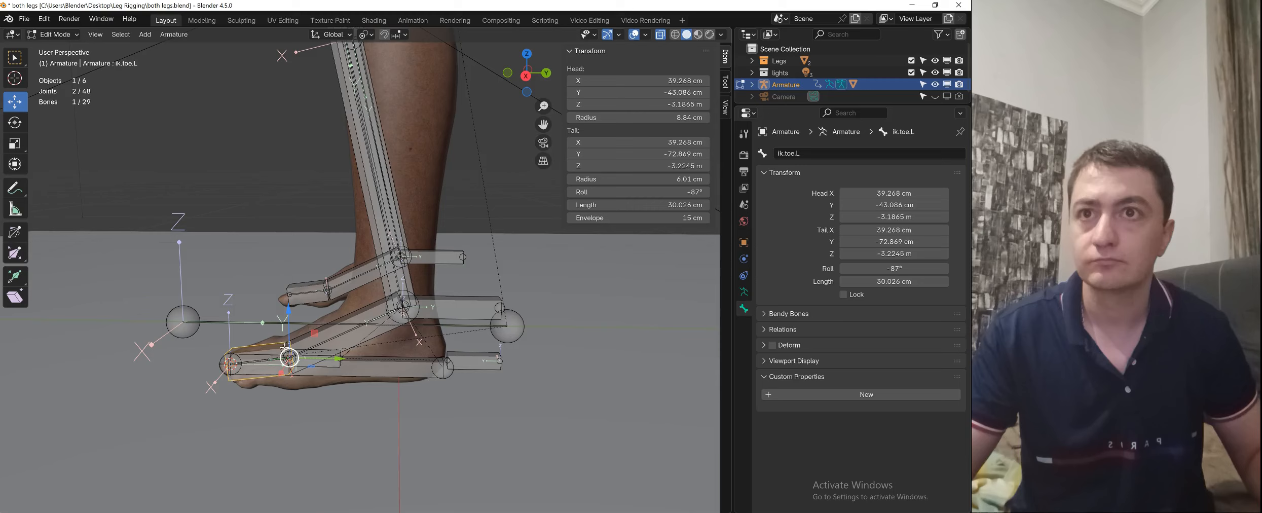
key(g)
key(Escape)
click(336, 355)
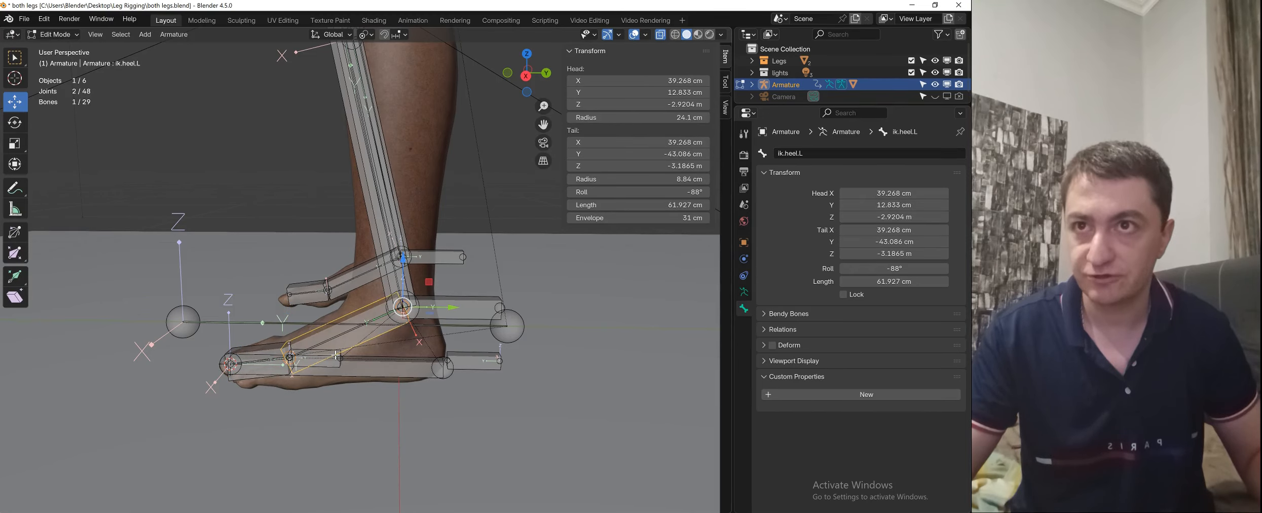
click(337, 355)
click(336, 324)
key(g)
key(Escape)
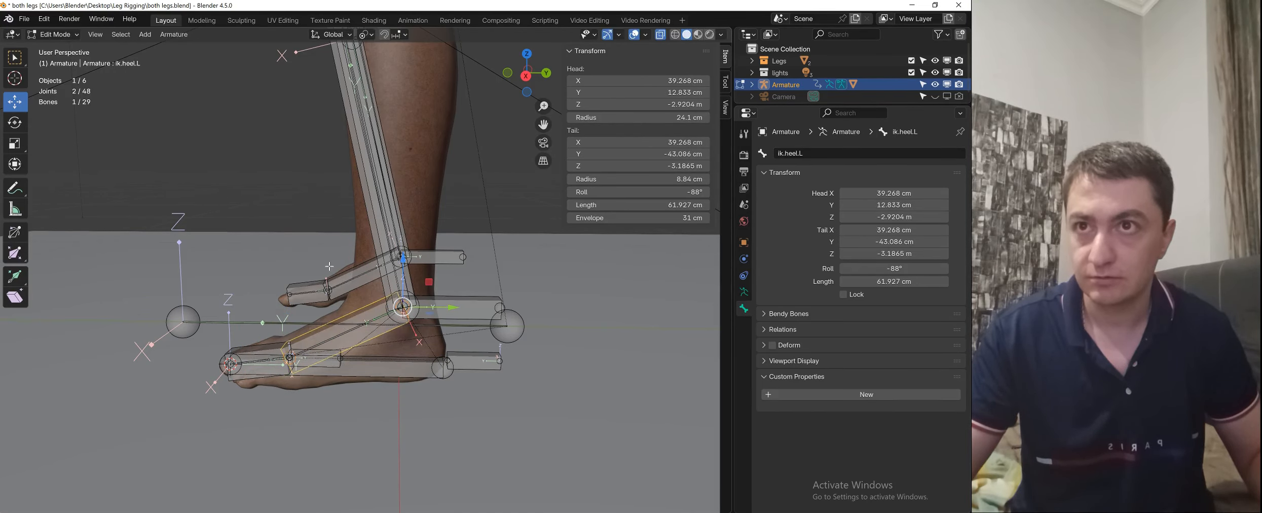
- Test-move mch.heel.rot.L and ik.Foot roller.L, cancelling each move, and return to Pose Mode with mch.back.heel.rot.L selected
click(337, 354)
key(g)
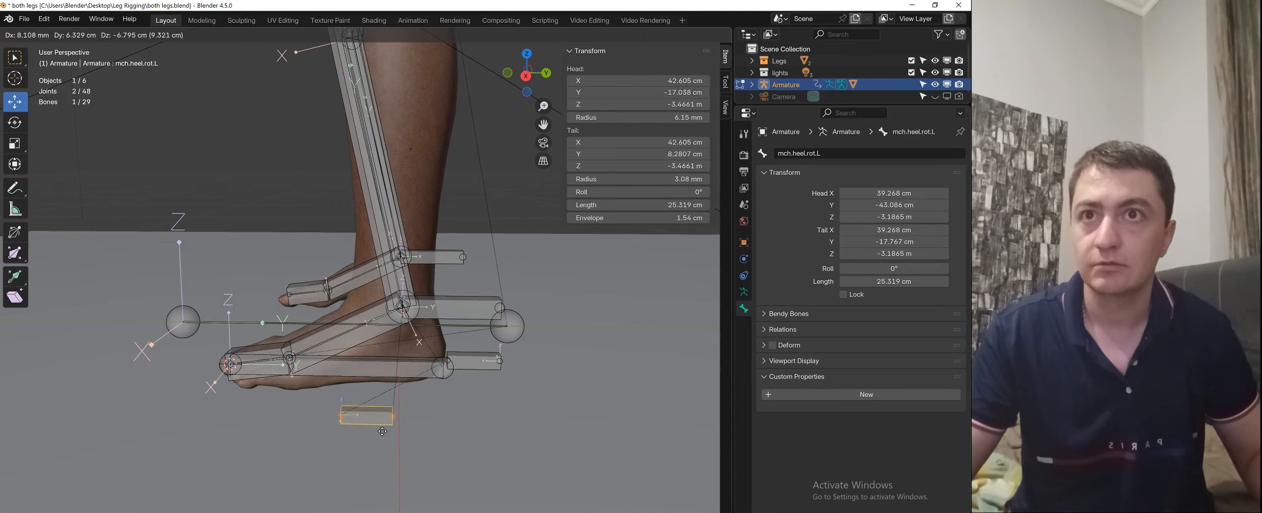
key(Escape)
click(455, 312)
key(g)
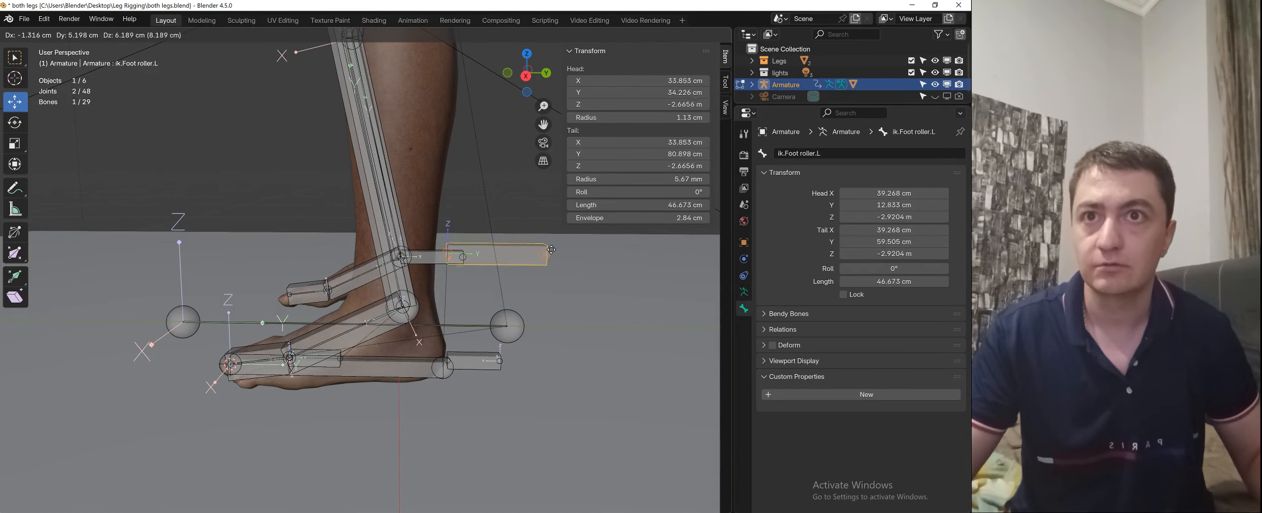
key(Escape)
middle_drag(530, 267, 444, 359)
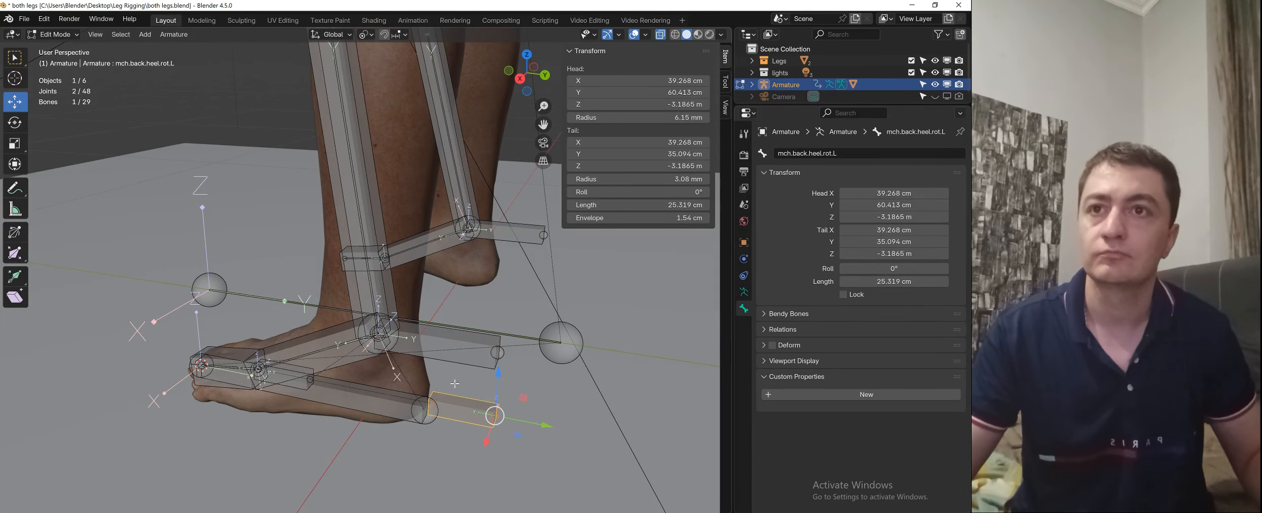
key(ctrl+Tab)
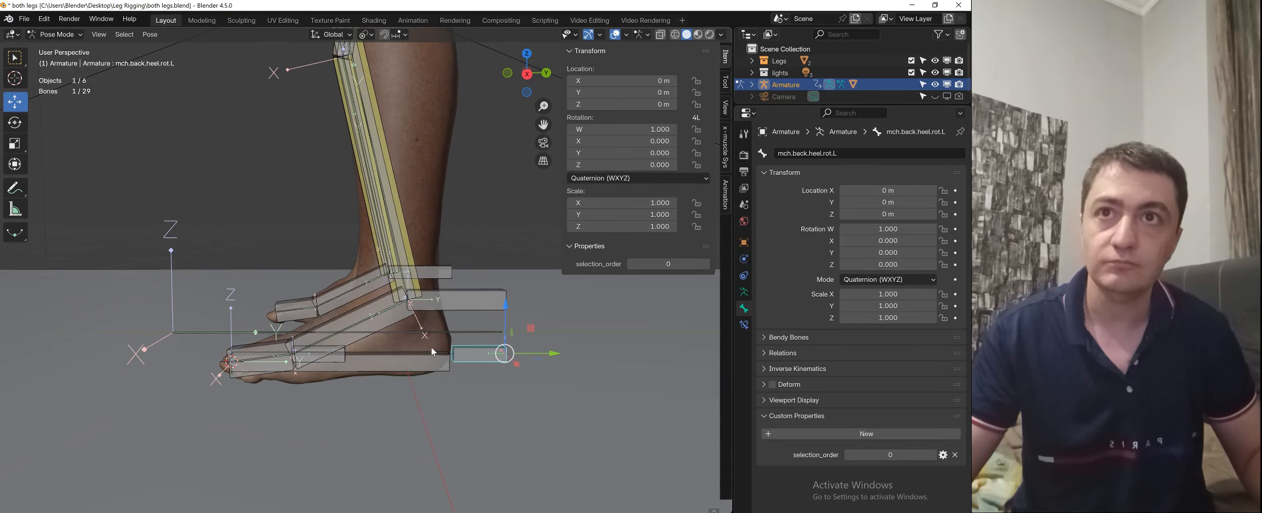
- Add a Copy Rotation constraint to mch.heel.rot.L with ik.Foot roller.L as its target bone
click(494, 302)
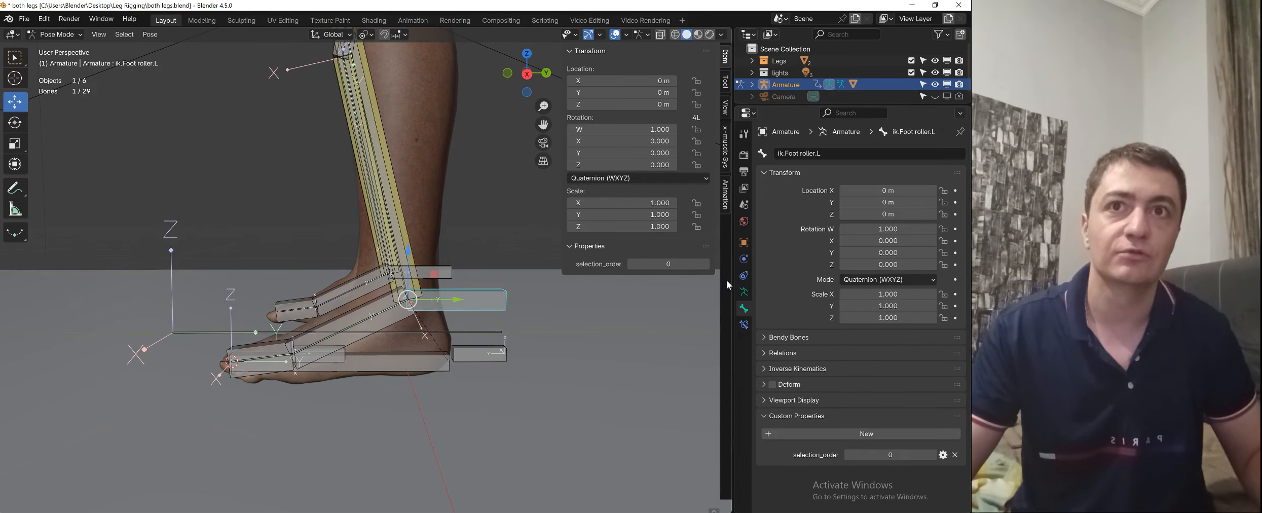
drag(733, 287, 718, 286)
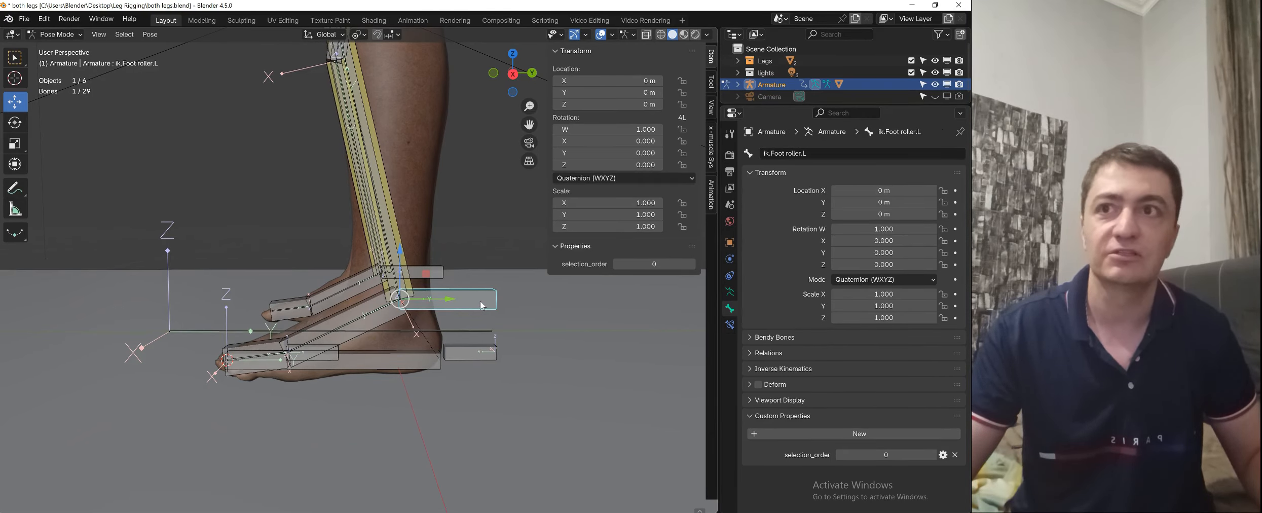
scroll(413, 332, down, 2)
scroll(357, 339, up, 4)
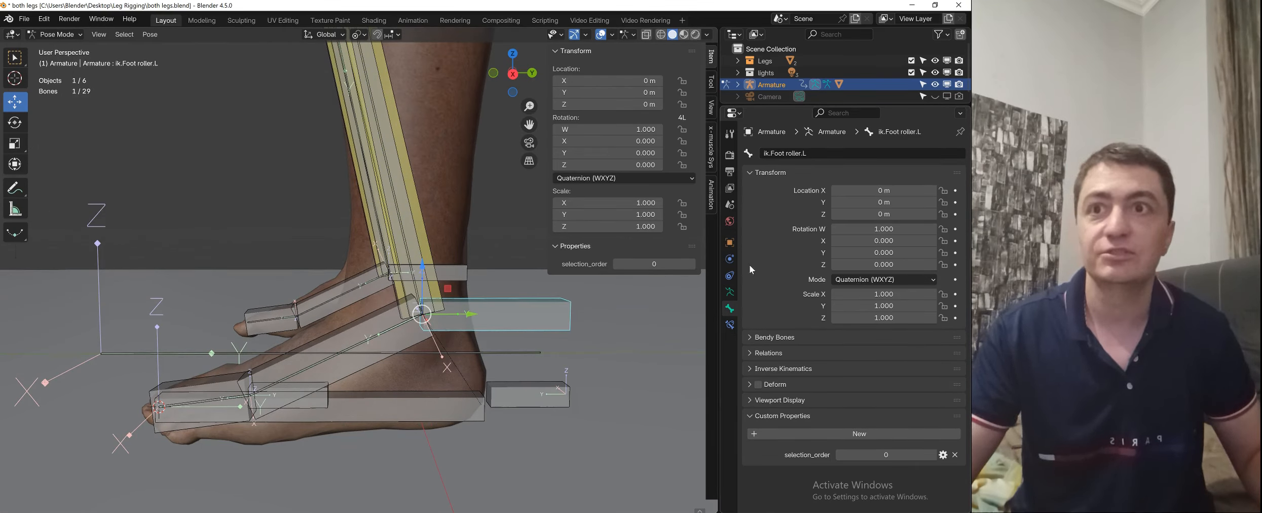
shift+click(330, 393)
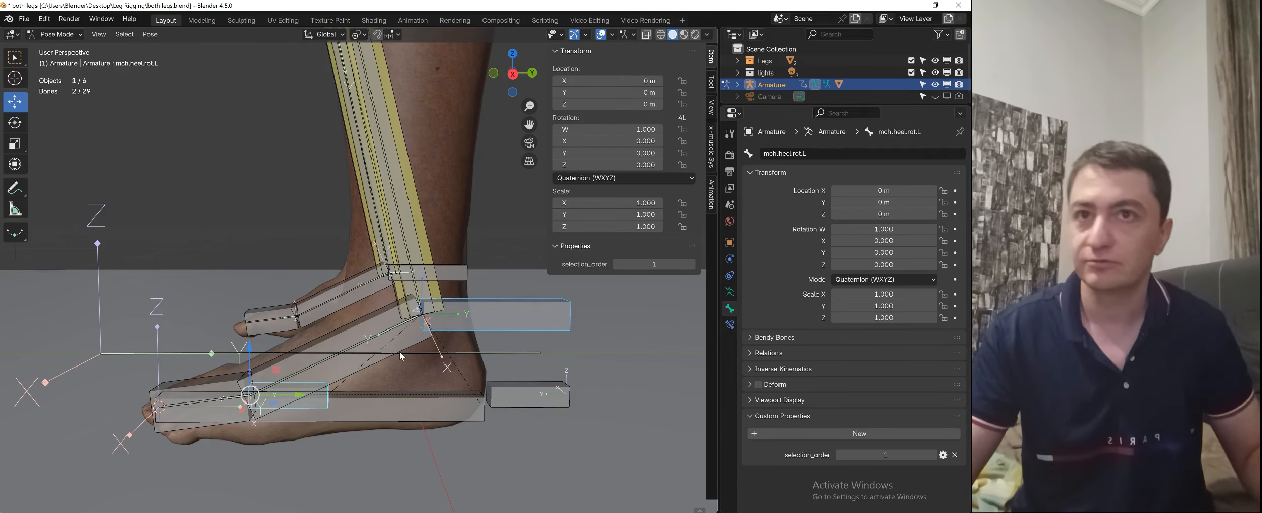
scroll(403, 334, down, 2)
key(ctrl+shift+c)
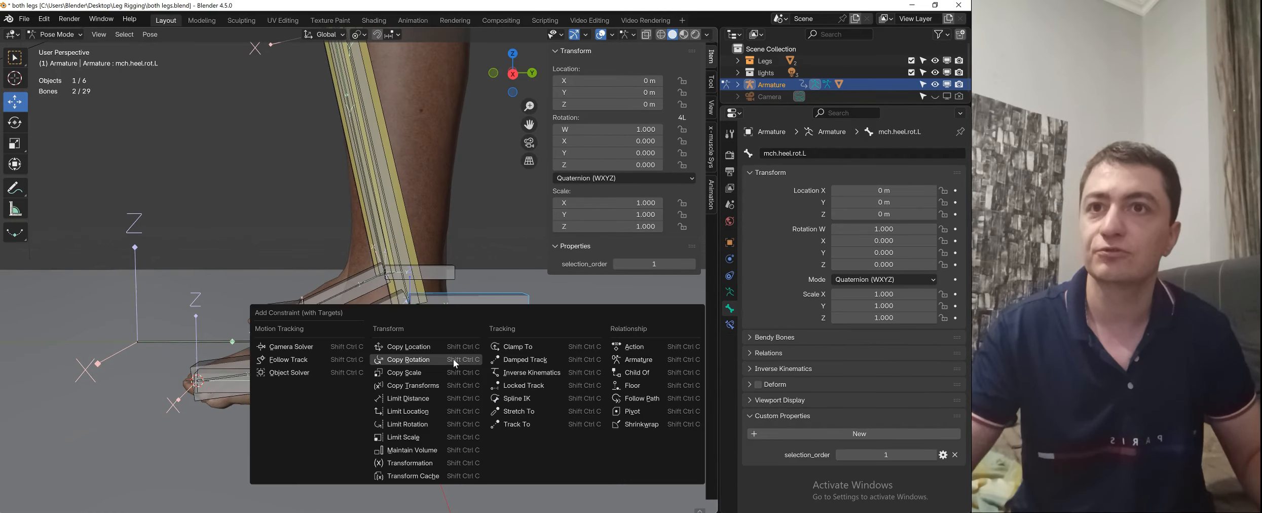
click(426, 358)
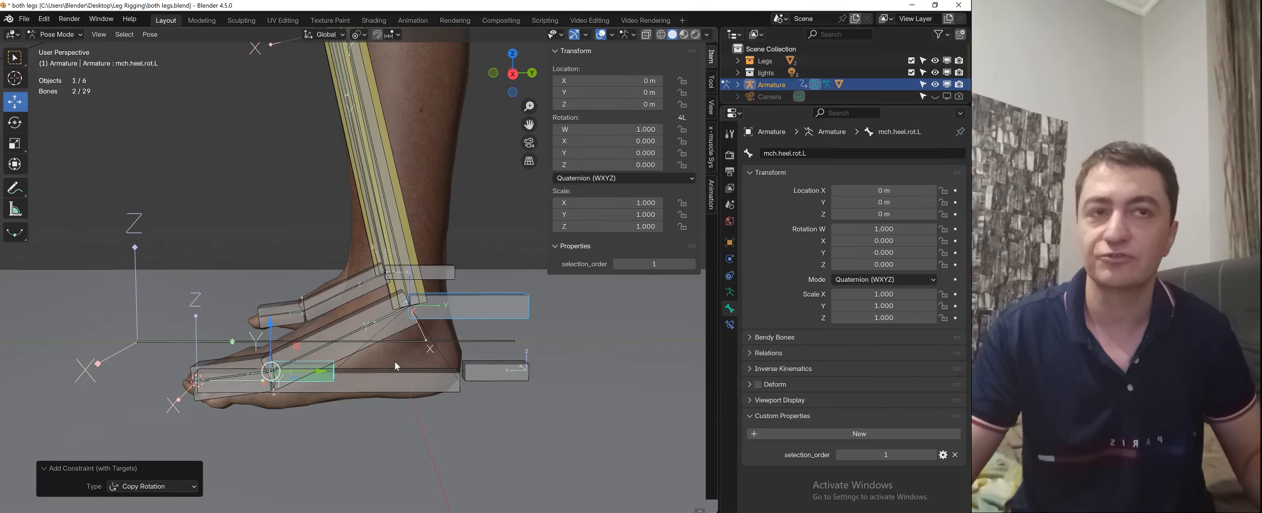
- Set both the target and owner of mch.heel.rot.L's Copy Rotation constraint to Local Space
scroll(520, 348, down, 3)
click(730, 324)
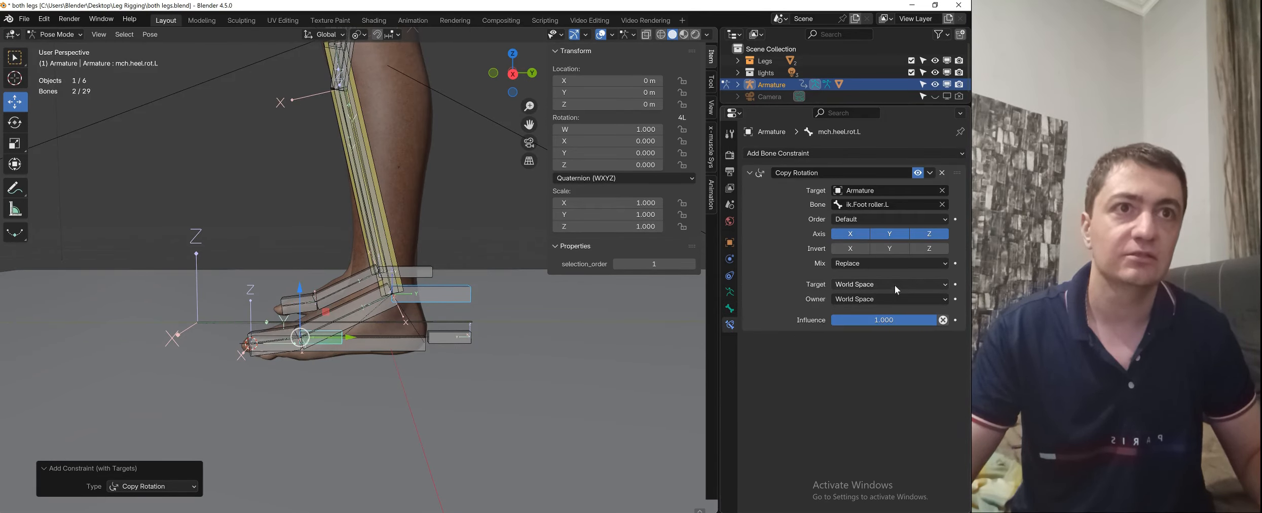
click(893, 284)
click(882, 355)
click(889, 302)
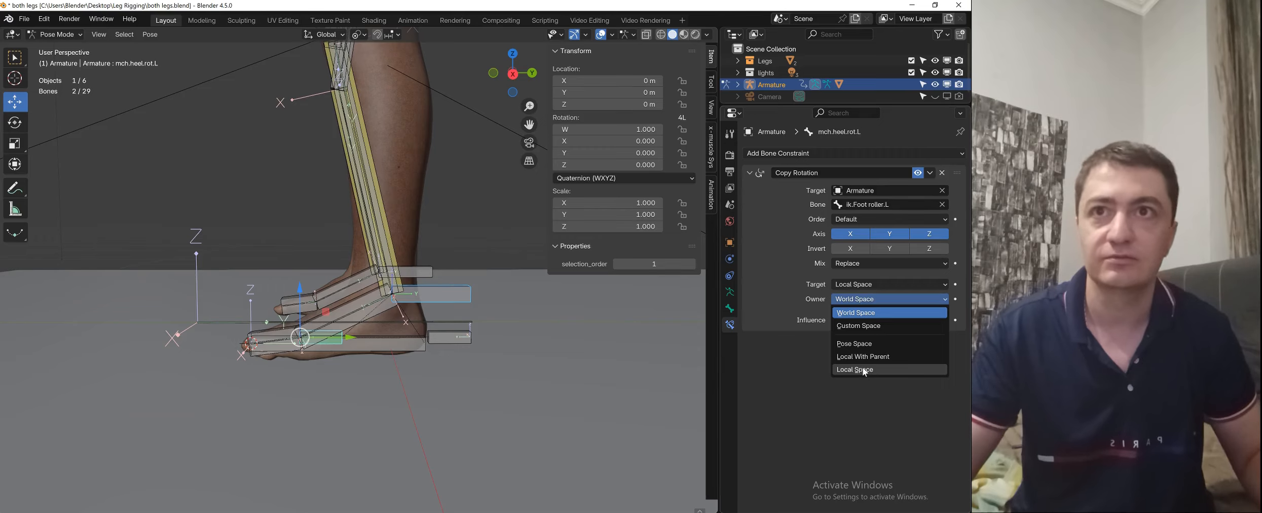
click(861, 367)
- Test-rotate ik.Foot roller.L about the global X axis to check the heel's response, then cancel
scroll(443, 335, up, 2)
click(484, 310)
key(r)
key(x)
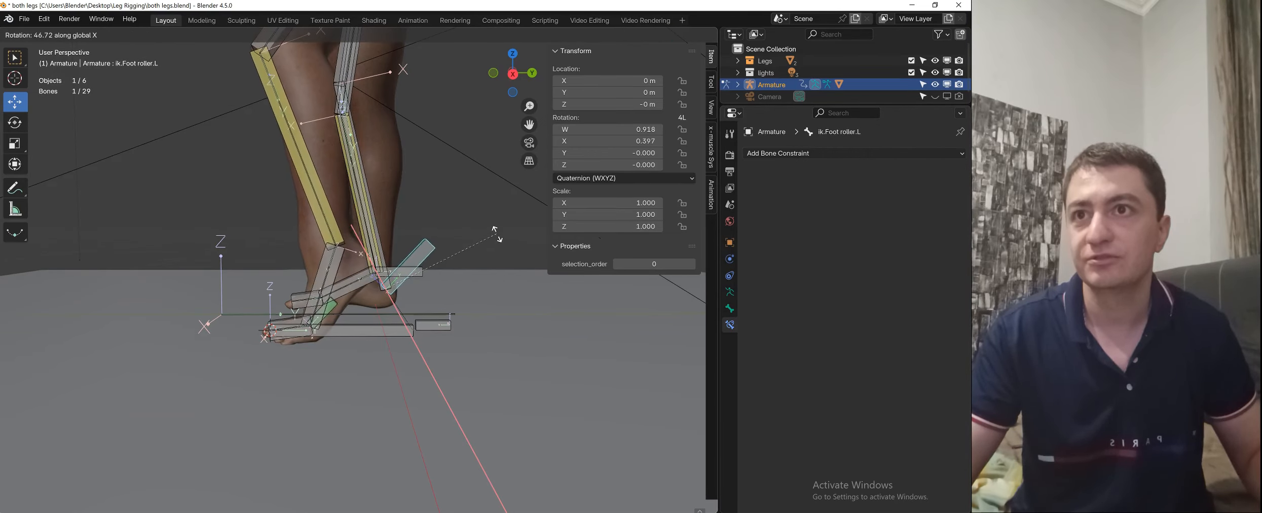
key(Escape)
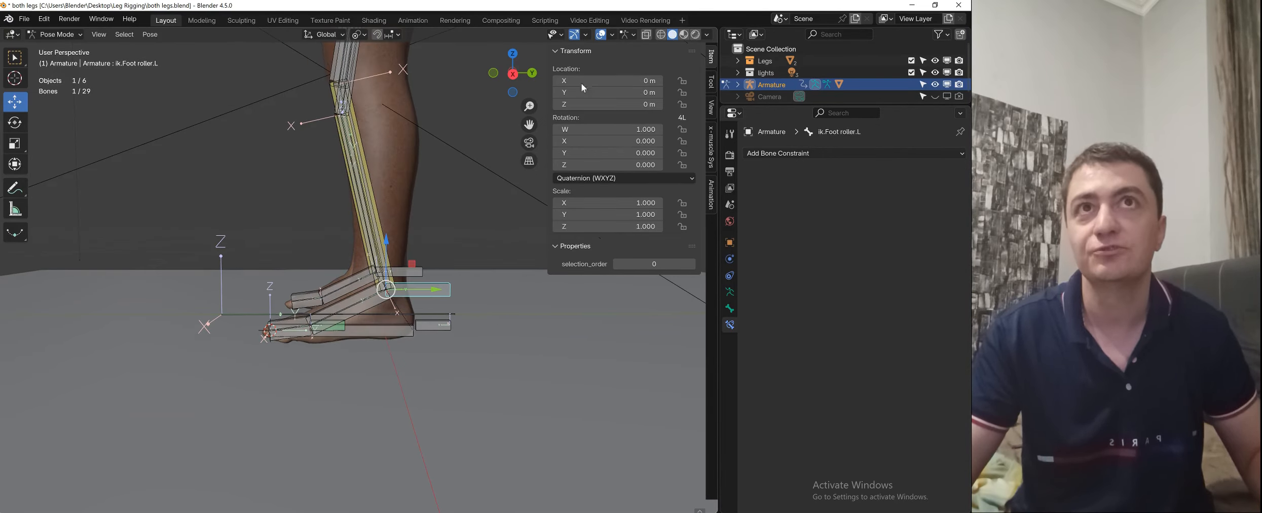
- Hide the viewport overlays, test-rotate ik.Foot roller.L about global X, cancel the rotation and restore the overlays
click(602, 34)
key(r)
key(x)
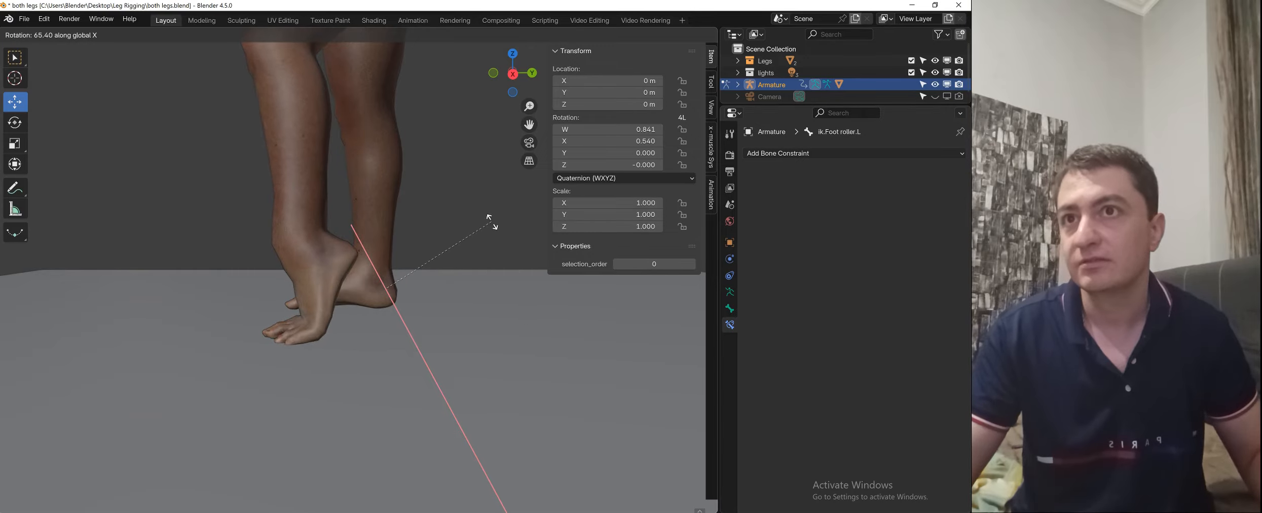
key(Escape)
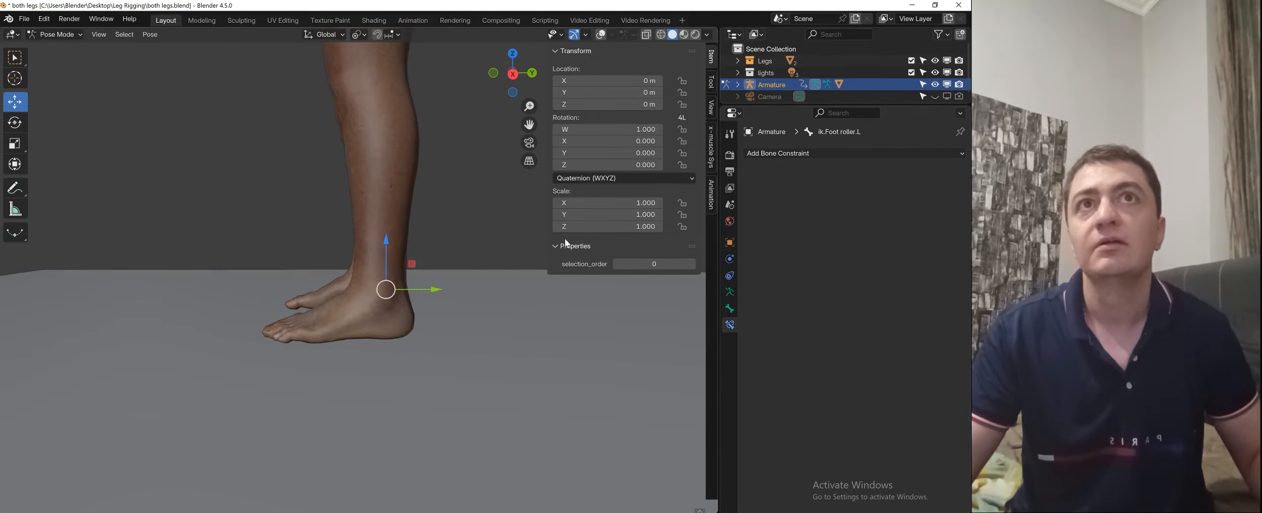
click(601, 34)
- Add a Copy Rotation constraint to mch.back.heel.rot.L with ik.Foot roller.L as its target bone
scroll(443, 294, up, 4)
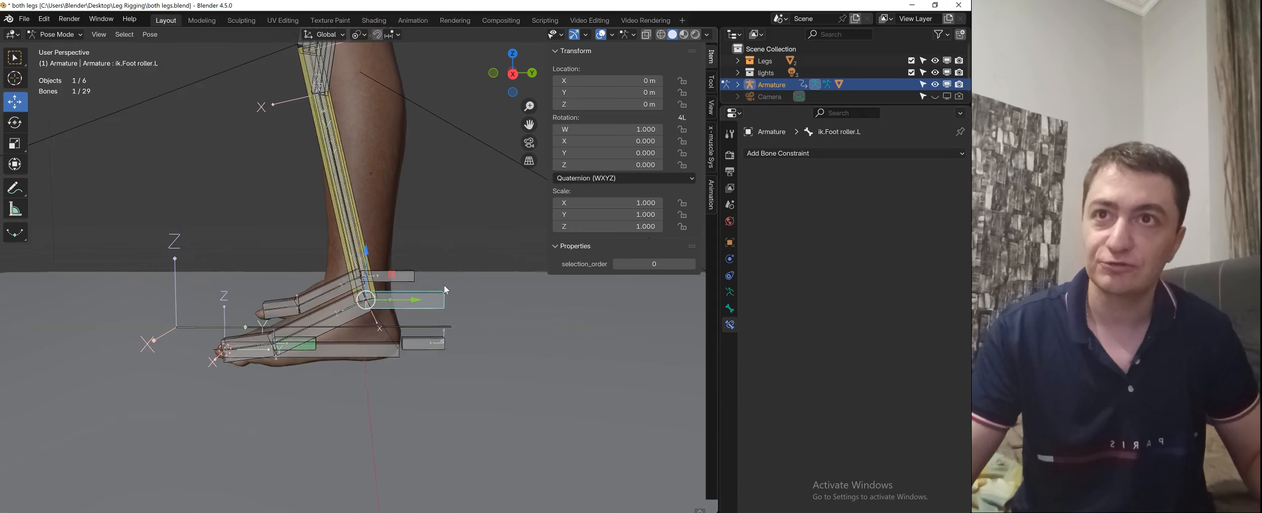
key(alt+a)
click(461, 313)
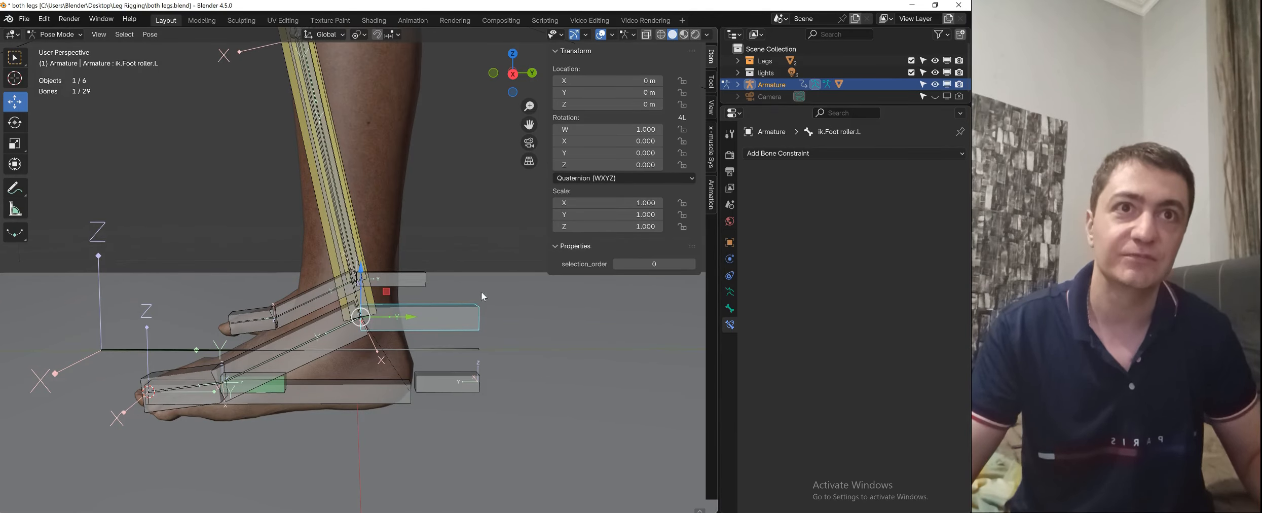
click(730, 309)
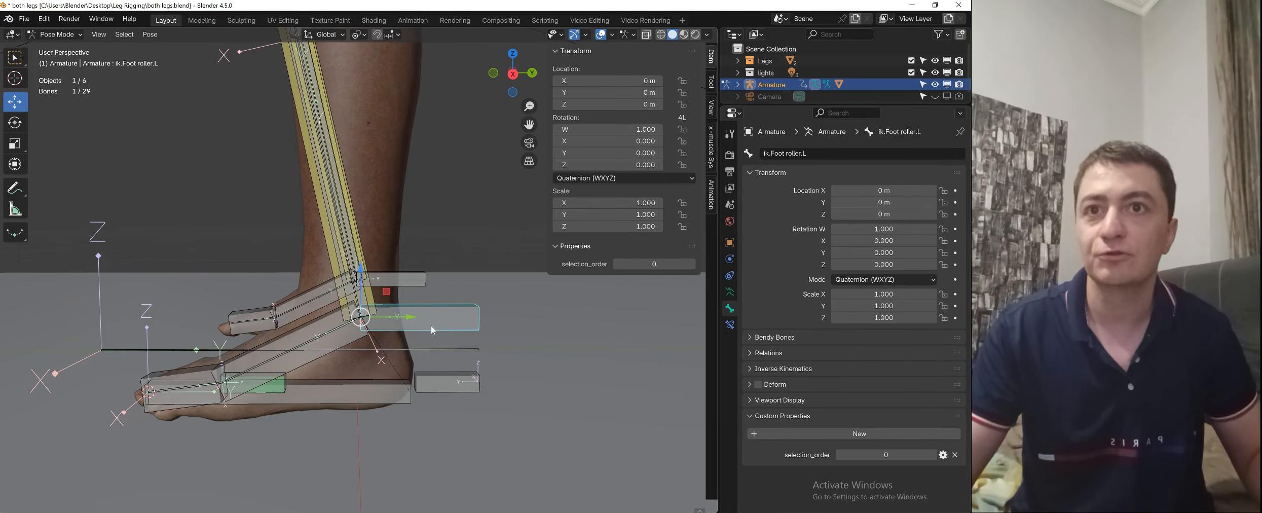
middle_drag(431, 325, 430, 377)
shift+click(430, 378)
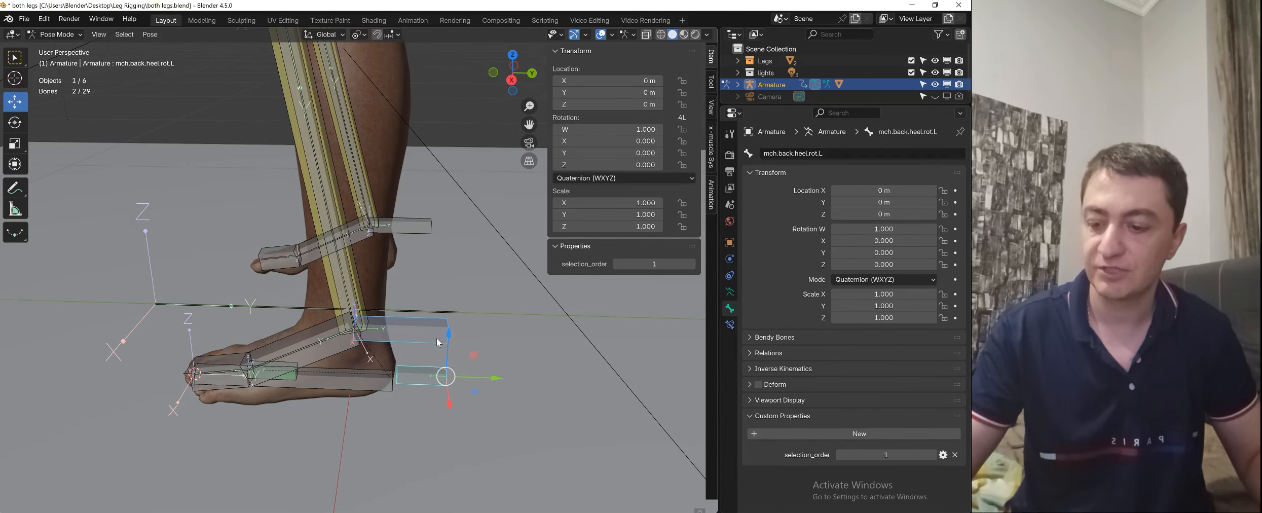
key(ctrl+shift+c)
click(438, 360)
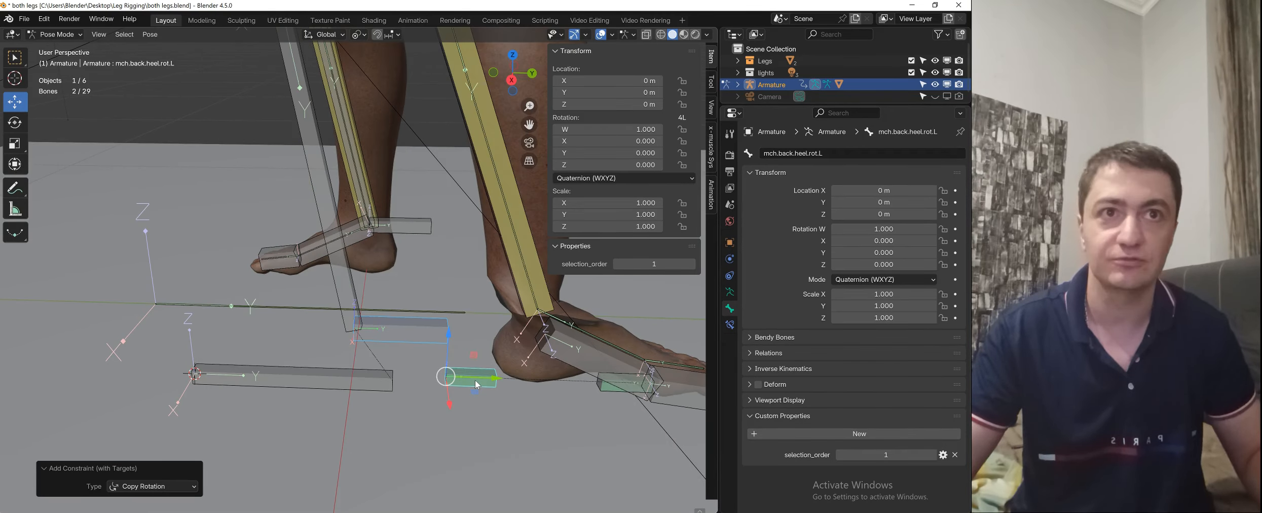
- Set both the target and owner of mch.back.heel.rot.L's Copy Rotation constraint to Local Space
scroll(476, 386, down, 1)
click(730, 325)
click(885, 285)
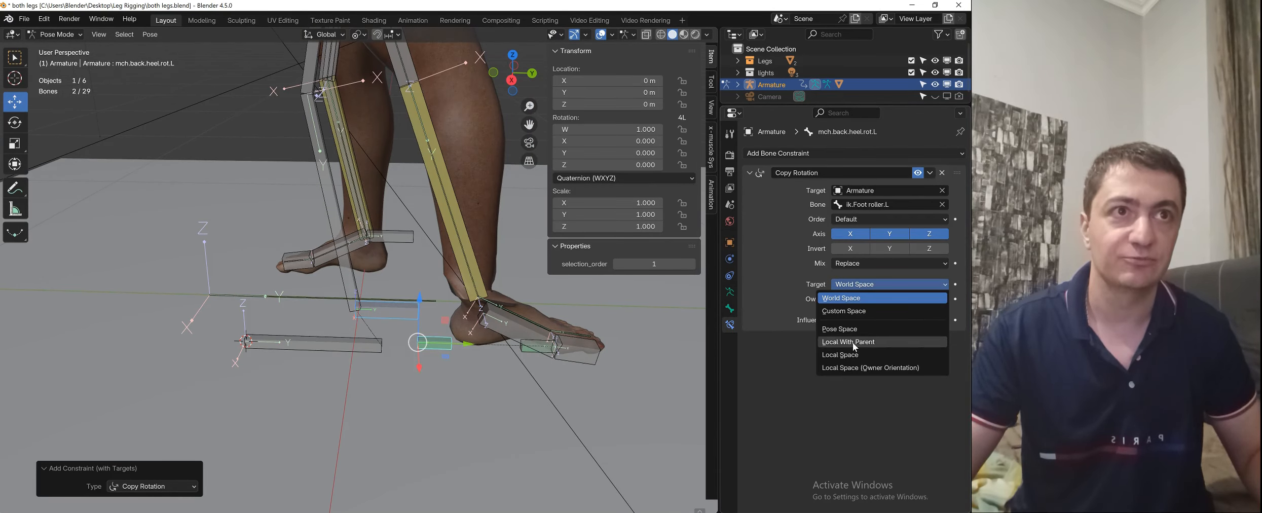
click(862, 355)
click(874, 300)
click(857, 369)
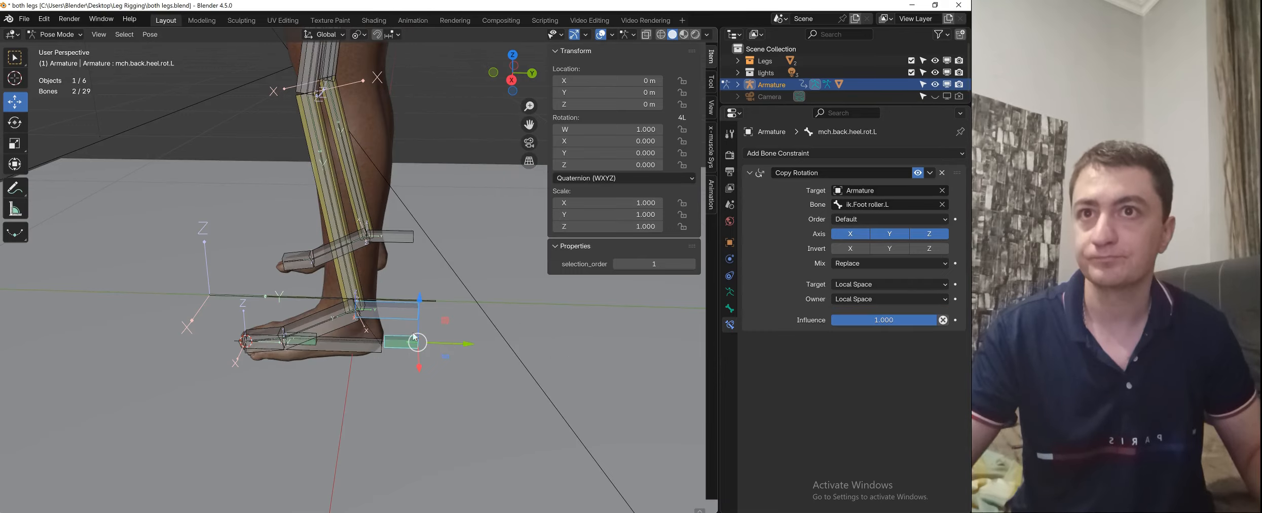
- Test-rotate ik.Foot roller.L about global X with the back heel constraint in place, then cancel
click(413, 310)
middle_drag(440, 336, 556, 281)
key(r)
key(x)
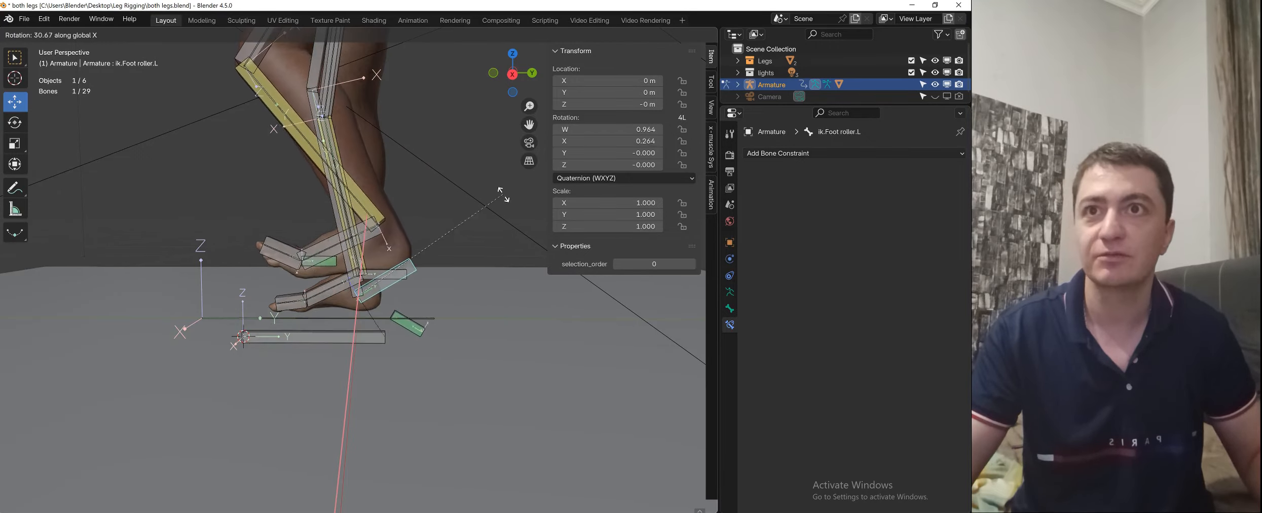
key(Escape)
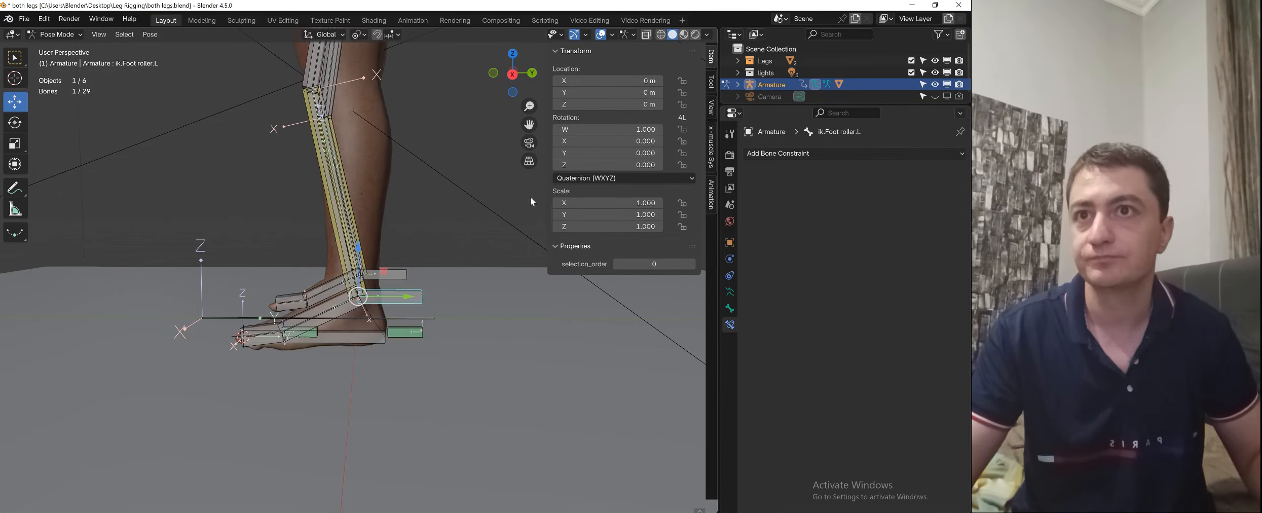
- Test cntrl.Foot.L by rotating it about global X and moving it, cancelling each transform
click(384, 344)
key(r)
key(x)
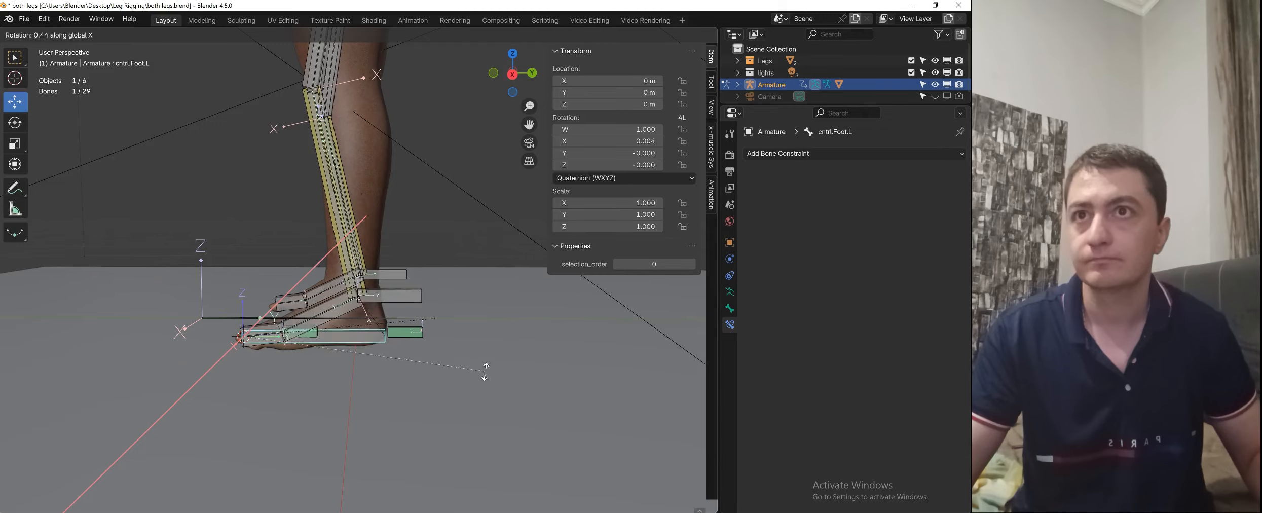
right_click(485, 371)
scroll(487, 370, up, 2)
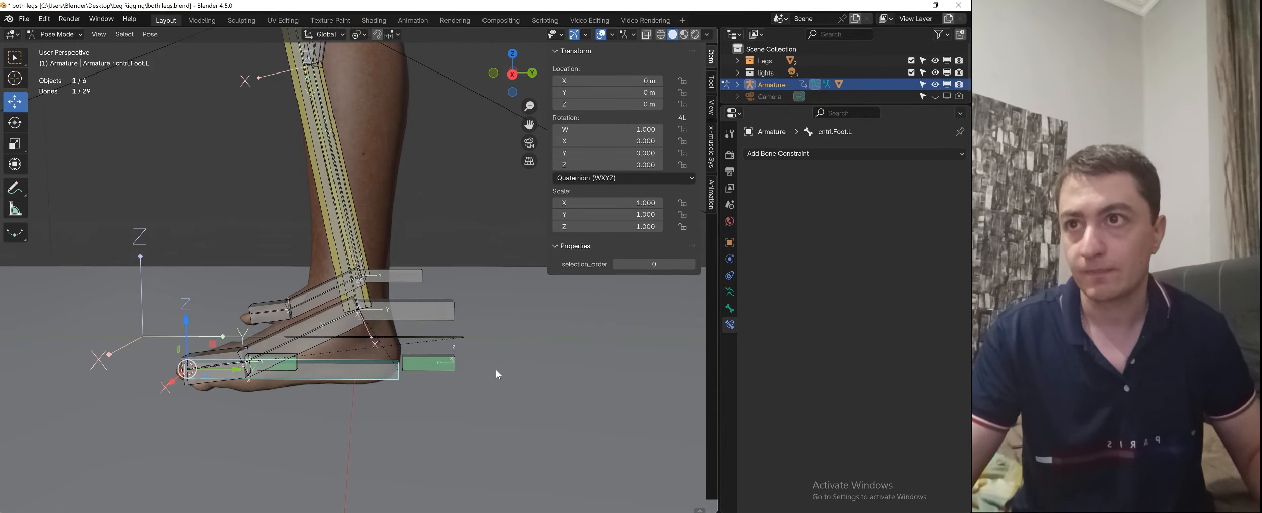
key(r)
key(x)
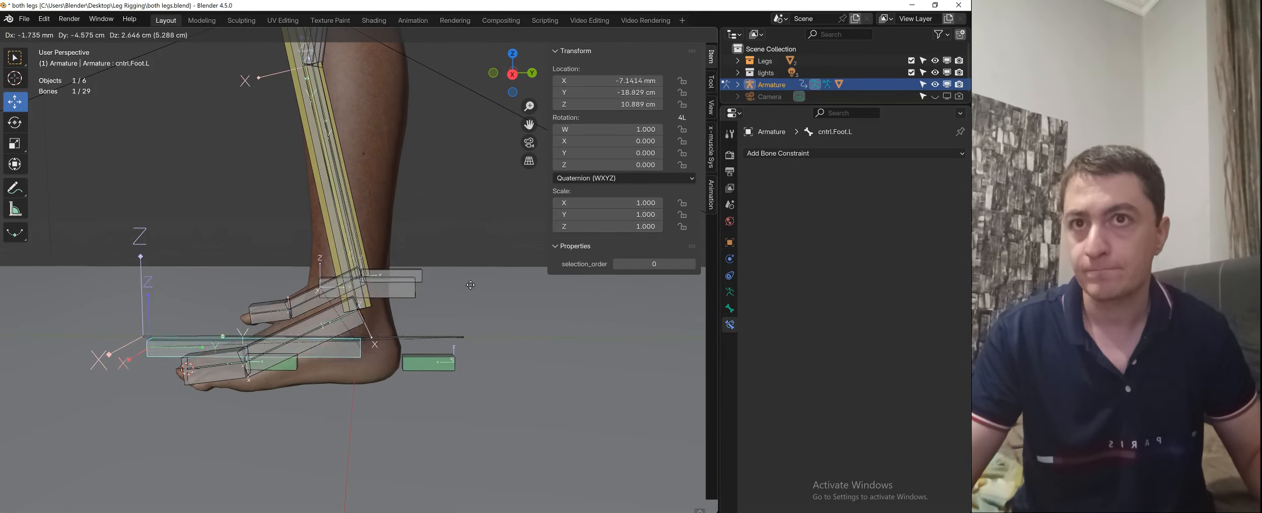
right_click(481, 334)
key(r)
key(x)
right_click(462, 329)
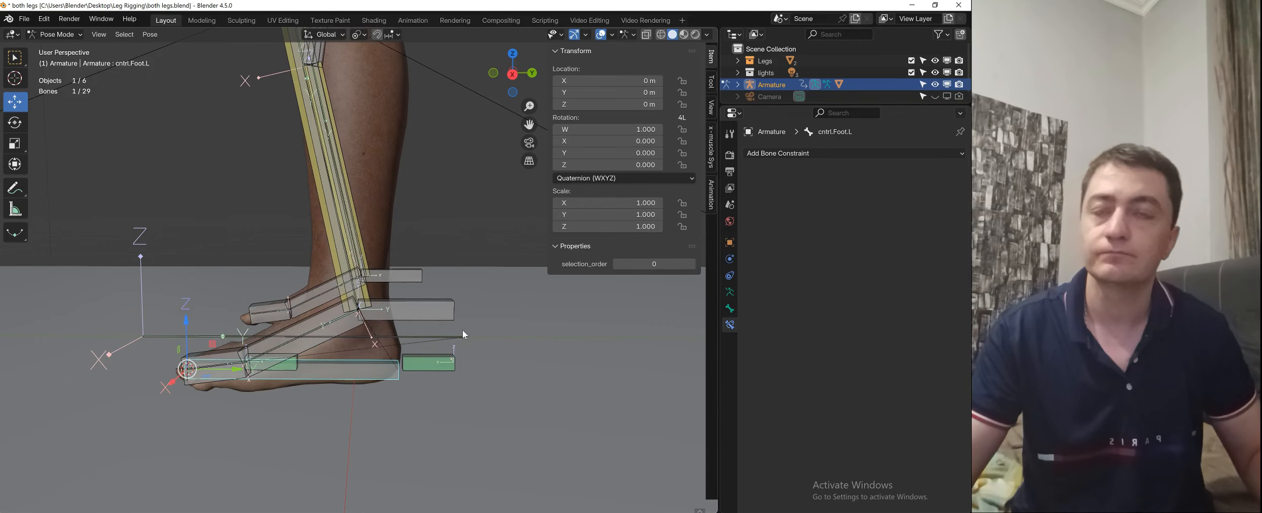
scroll(459, 333, up, 1)
key(ctrl+Tab)
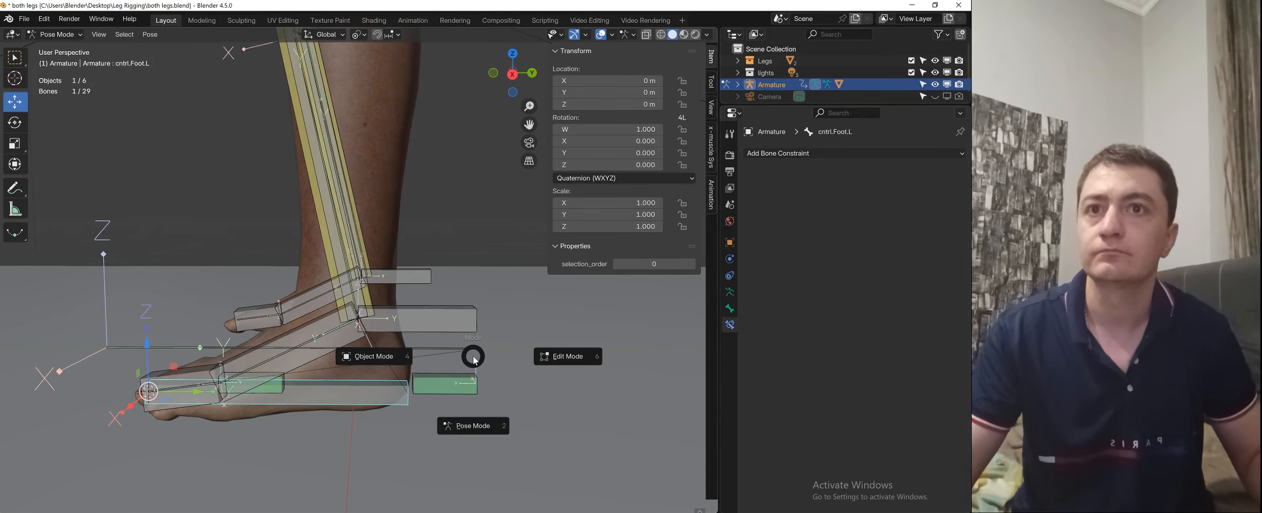
click(534, 356)
middle_drag(534, 356, 433, 360)
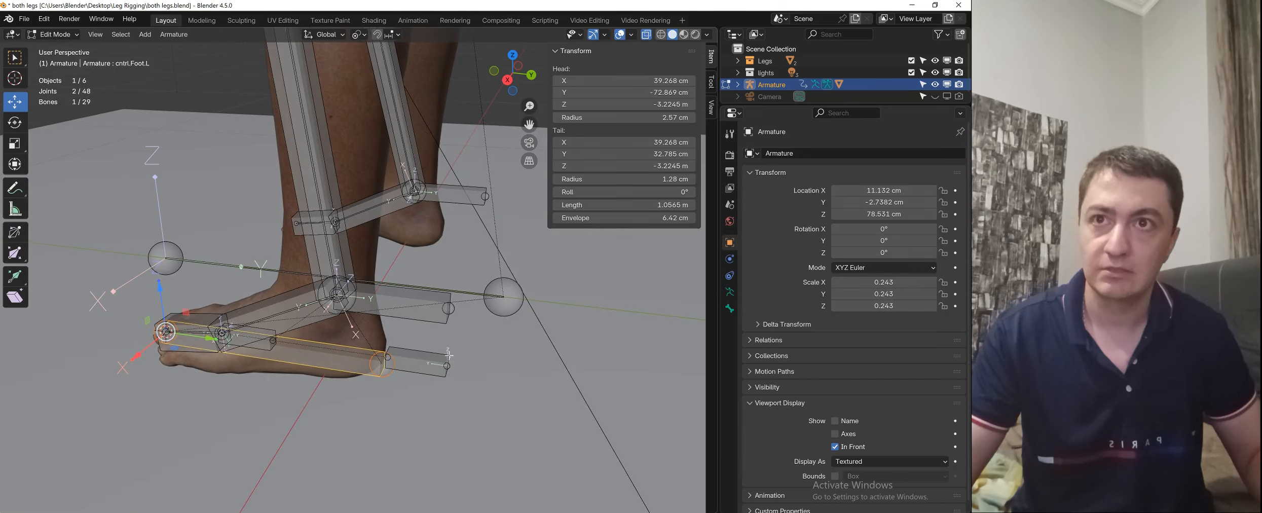
click(431, 360)
key(ctrl+Tab)
click(435, 439)
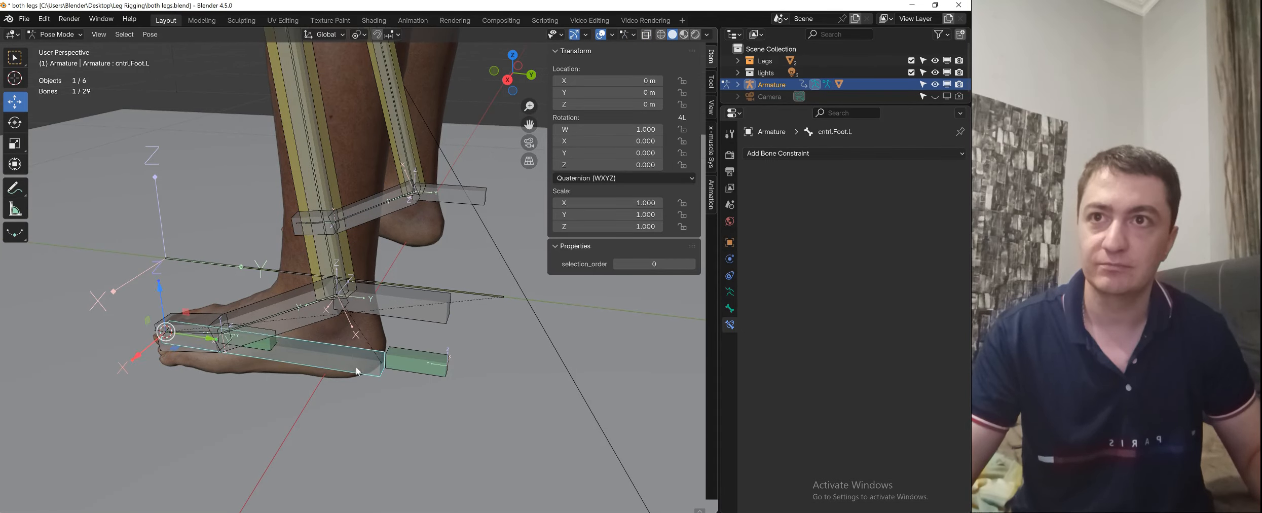
- Parent mch.back.heel.rot.L to cntrl.Foot.L in Edit Mode with Keep Offset and return to Pose Mode
click(413, 371)
key(ctrl+Tab)
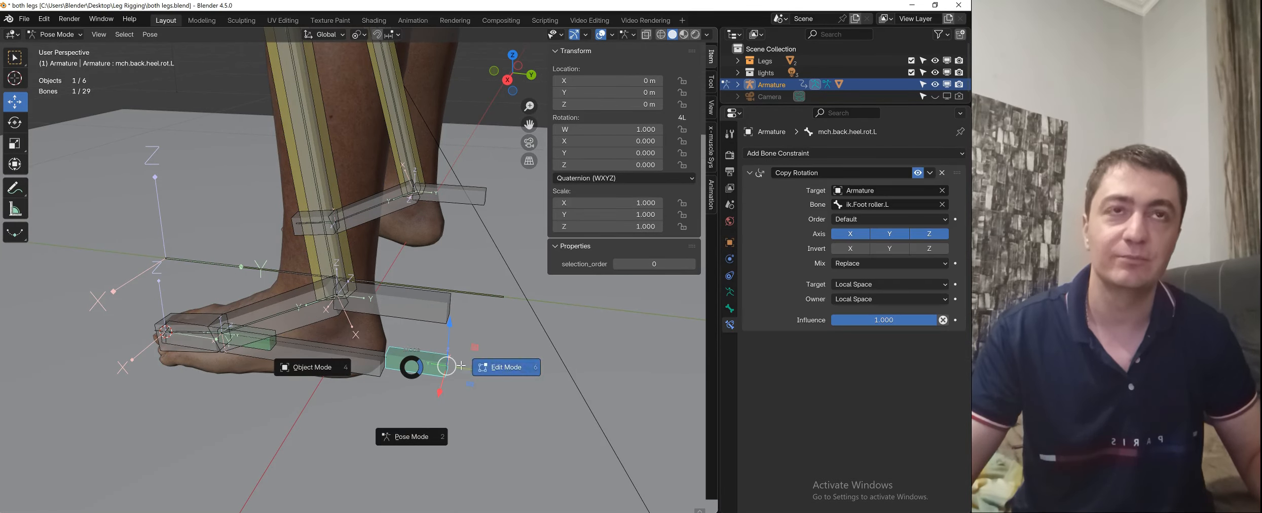
click(426, 362)
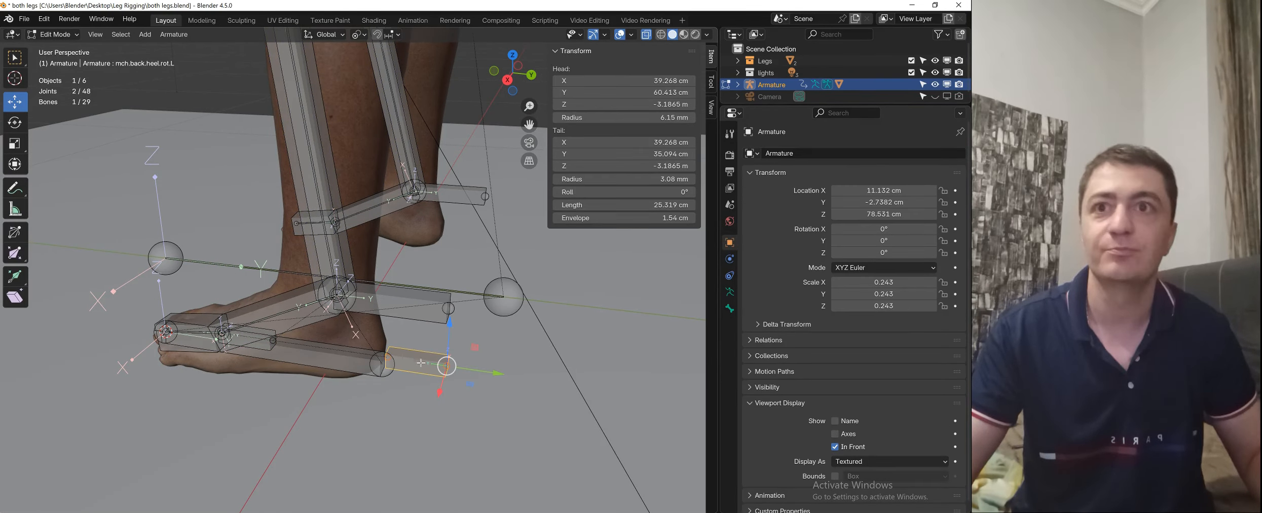
shift+click(356, 360)
right_click(520, 349)
mouse_move(520, 350)
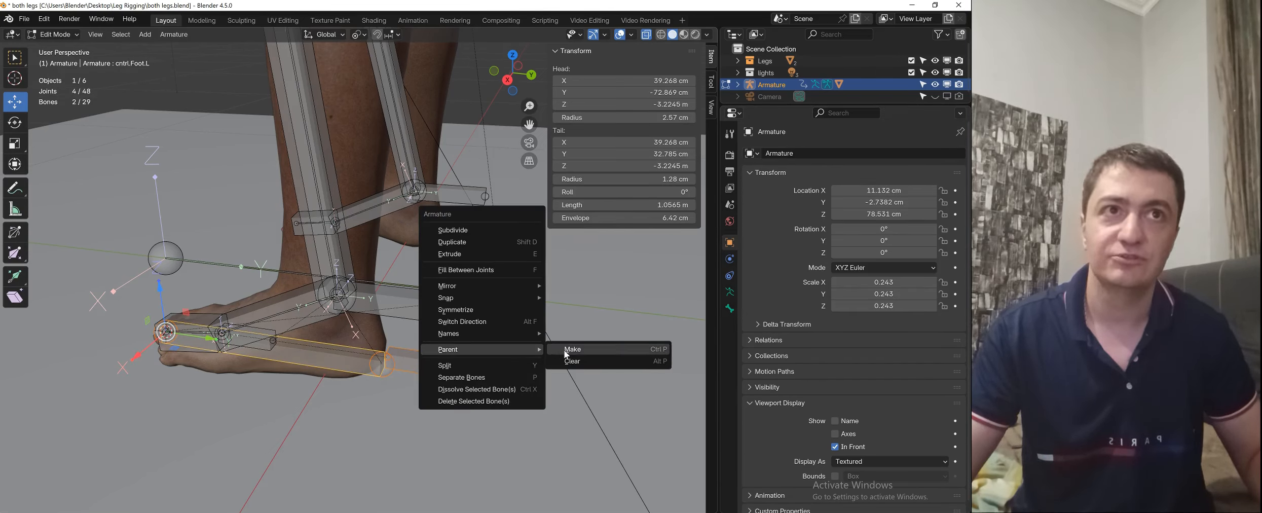
click(572, 350)
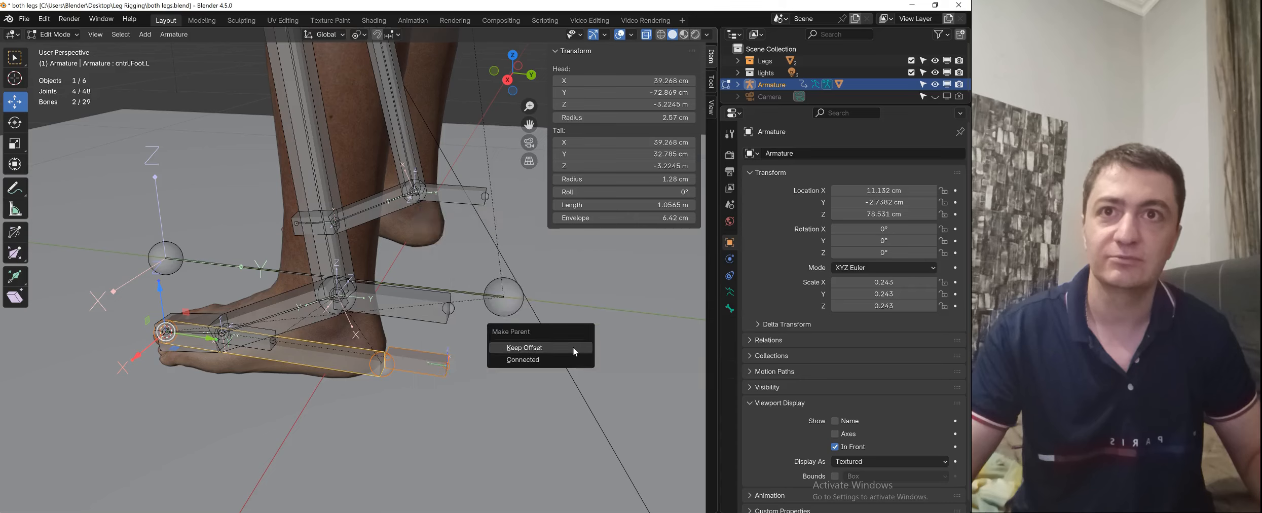
click(573, 349)
key(ctrl+Tab)
click(575, 416)
- Test-rotate cntrl.Foot.L about global X to check the new parenting from the side, then cancel
middle_drag(485, 411, 425, 351)
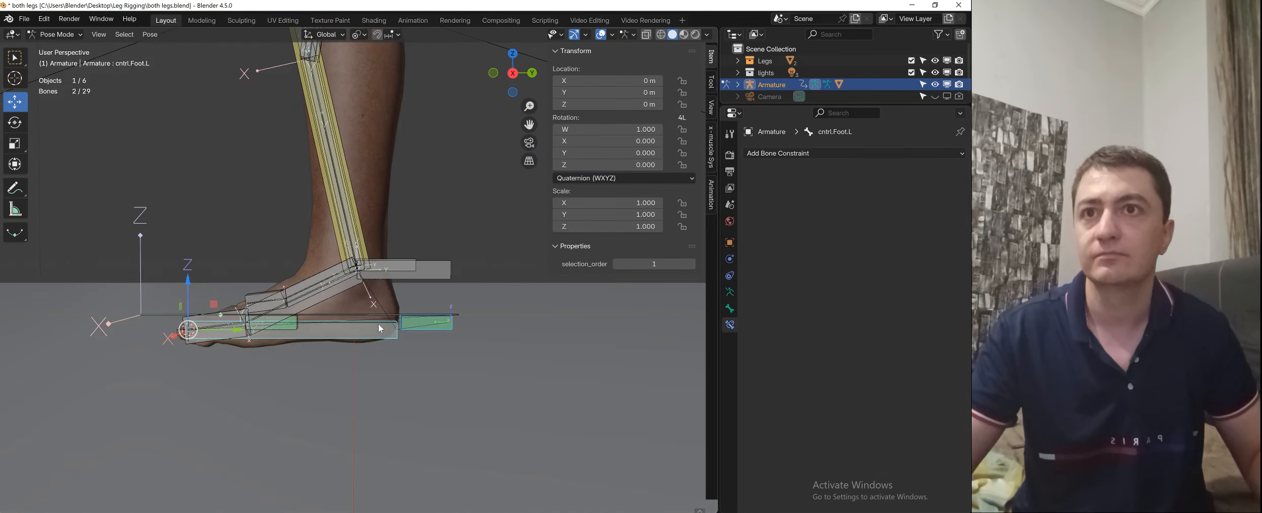
key(r)
key(x)
right_click(515, 287)
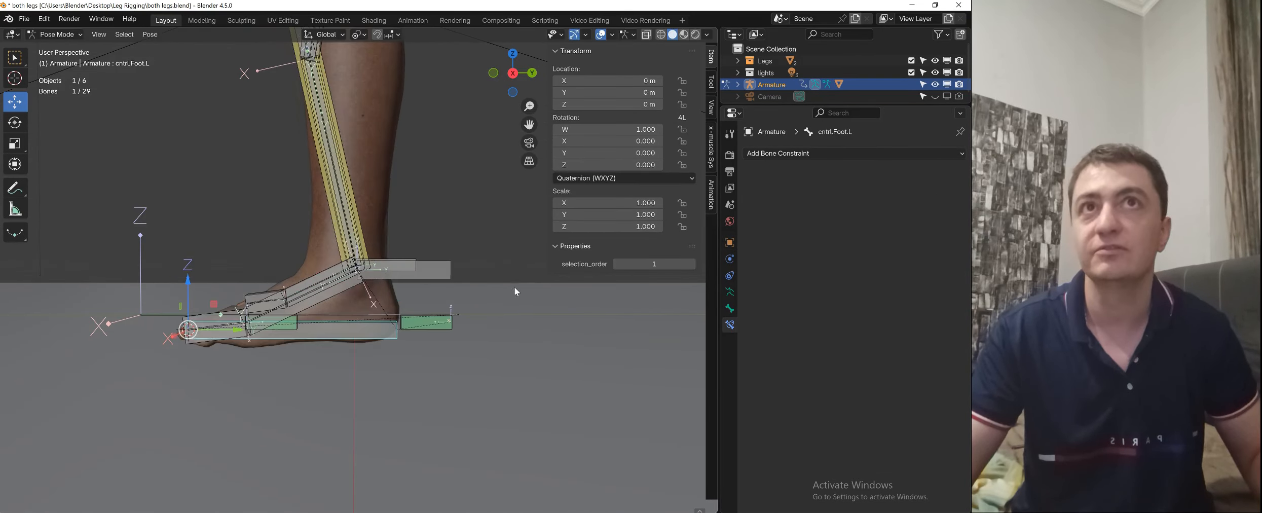
- Hide the viewport overlays, test-rotate cntrl.Foot.L freely and about global X, cancel both rotations and restore the overlays
click(595, 35)
key(r)
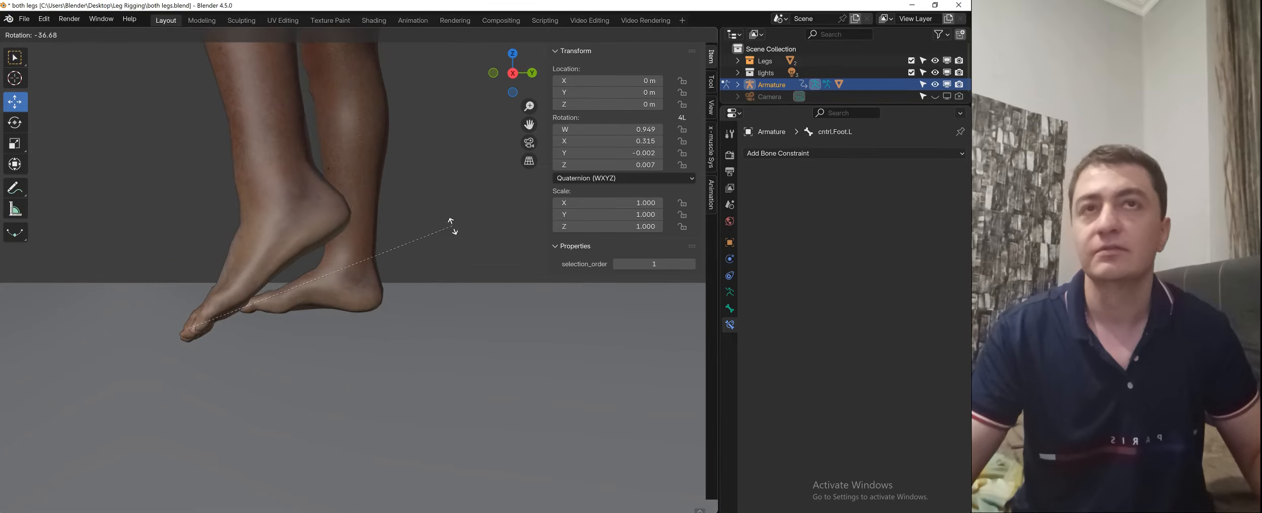
right_click(434, 295)
key(r)
key(x)
right_click(461, 270)
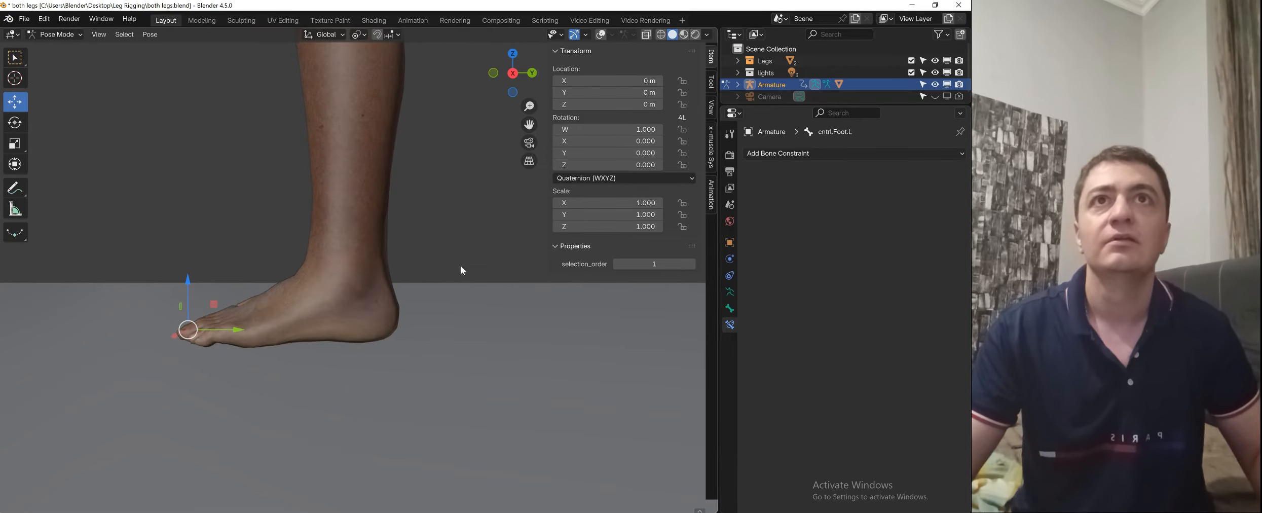
click(599, 36)
- Test-move cntrl.Foot.L to check that the foot bones follow it, then cancel the move
shift+middle_drag(424, 248, 422, 304)
key(g)
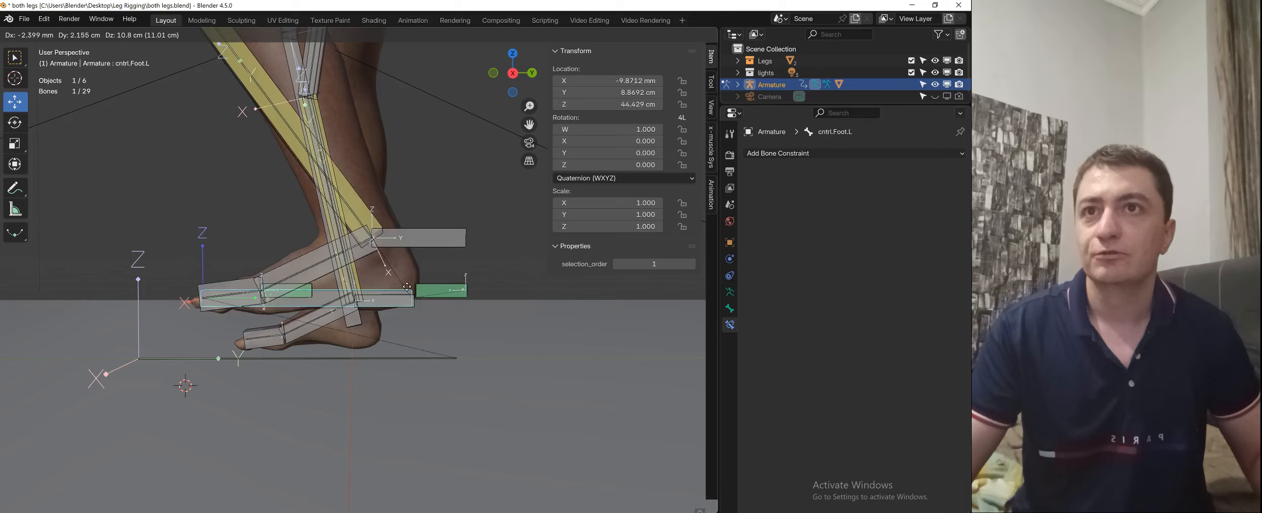
right_click(405, 321)
- Test-rotate ik.Foot roller.L about global X in both directions to check the foot roll, cancelling each rotation
click(419, 323)
key(r)
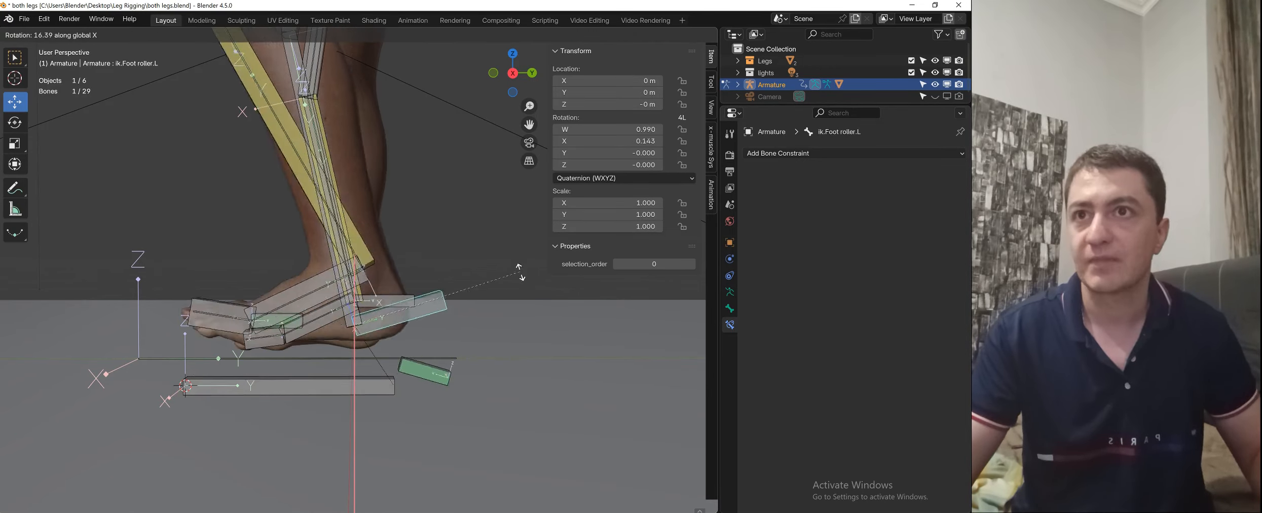
right_click(519, 251)
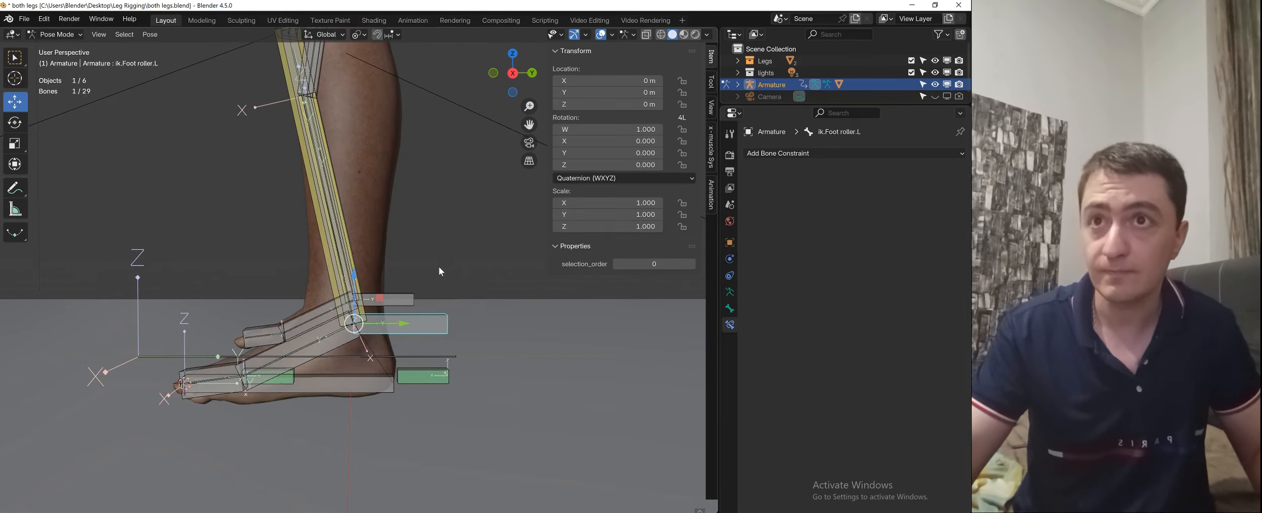
middle_drag(438, 266, 429, 351)
key(r)
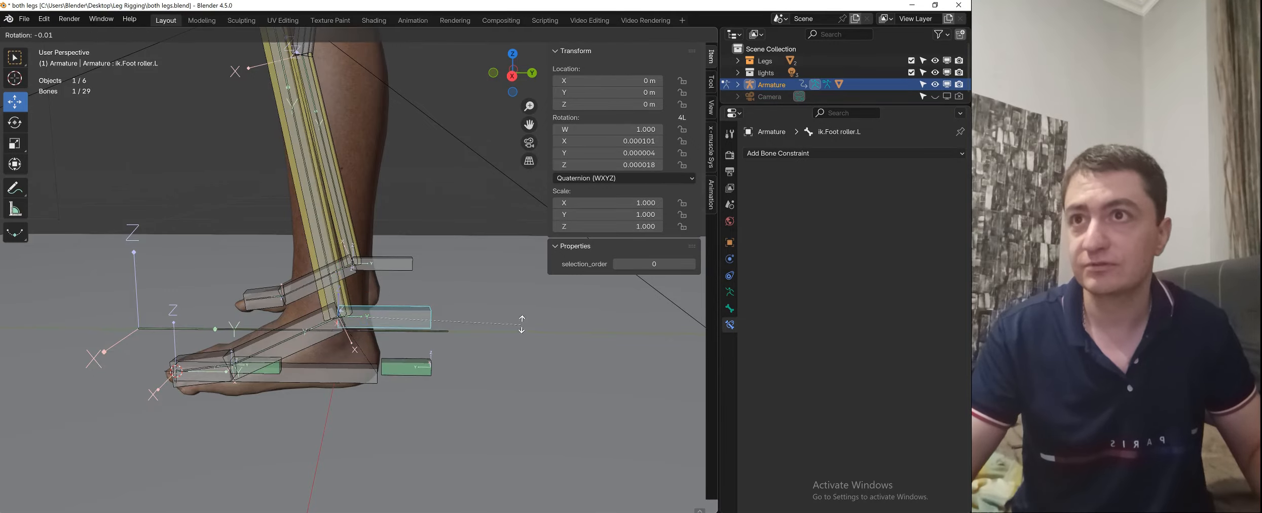
key(x)
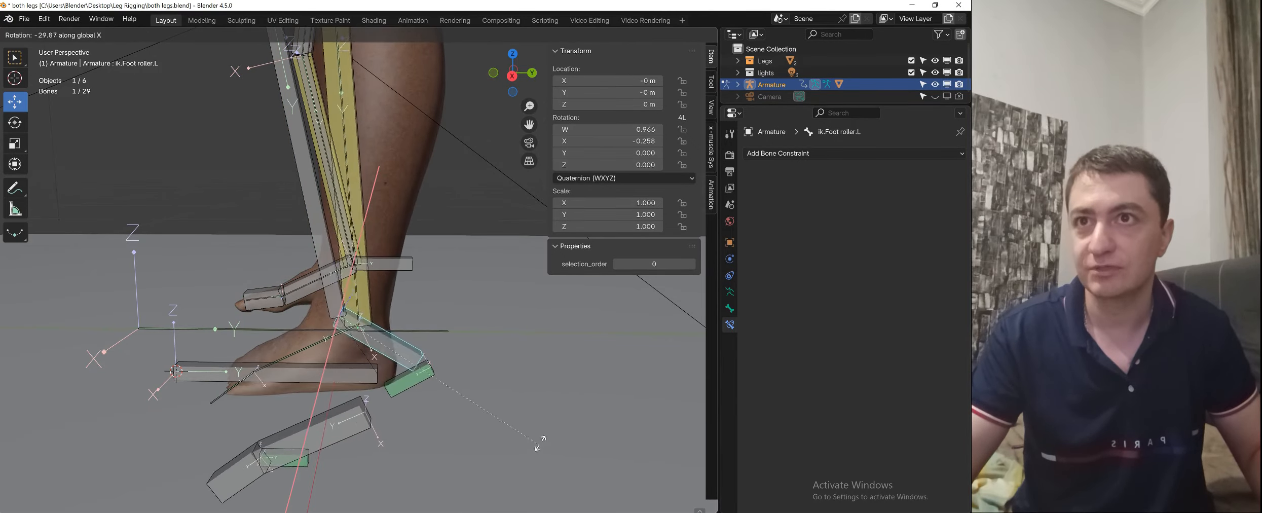
key(Escape)
- Add a Limit Rotation constraint to mch.back.heel.rot.L, the bone behind the heel
click(408, 373)
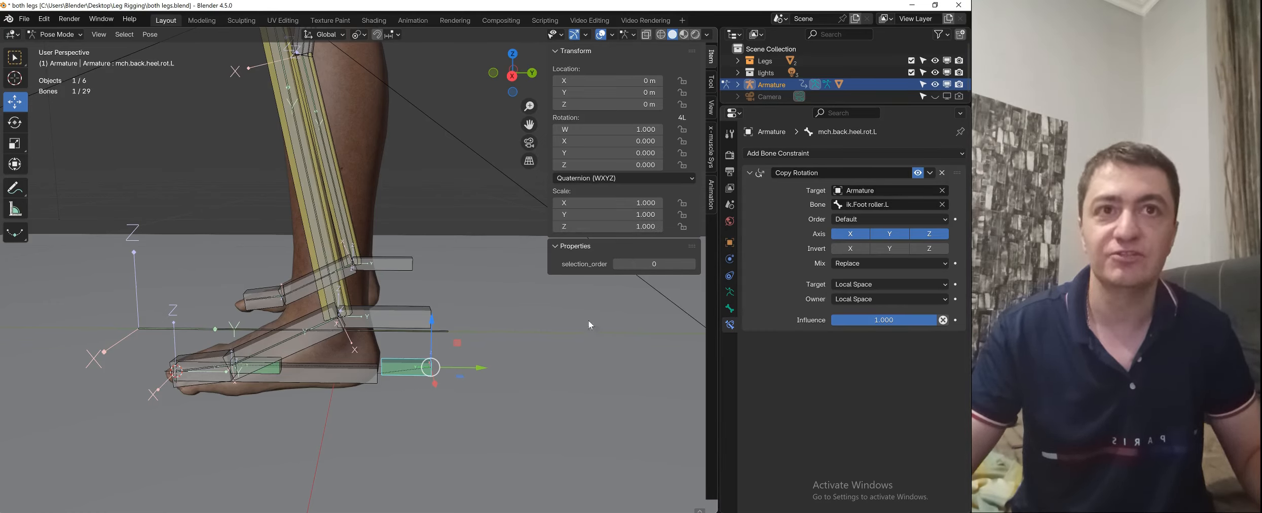
click(728, 310)
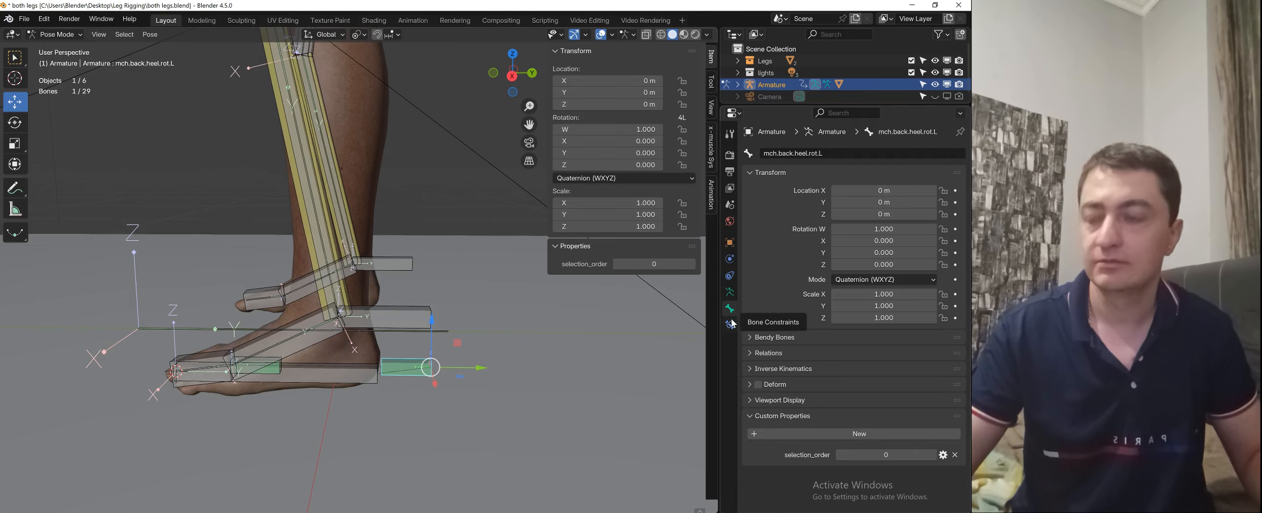
click(729, 326)
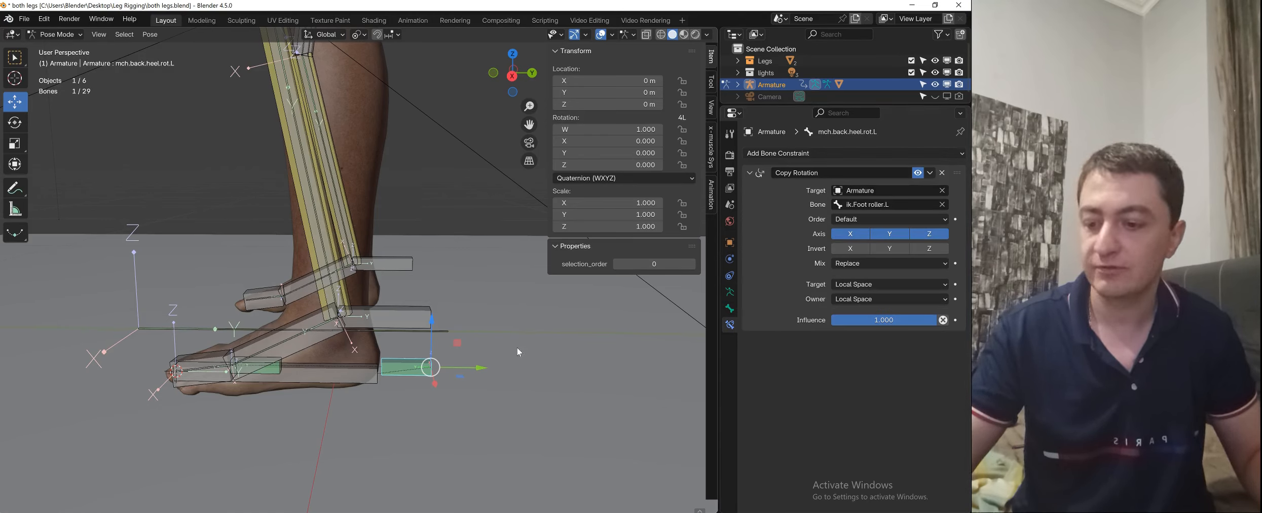
key(ctrl+shift+c)
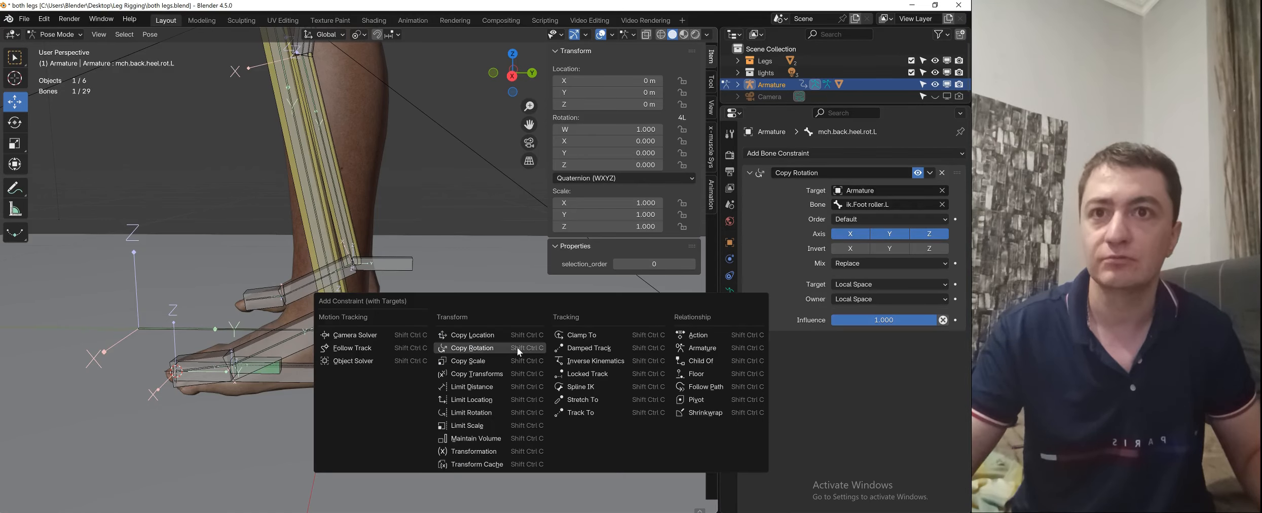
click(475, 412)
shift+middle_drag(312, 361, 340, 357)
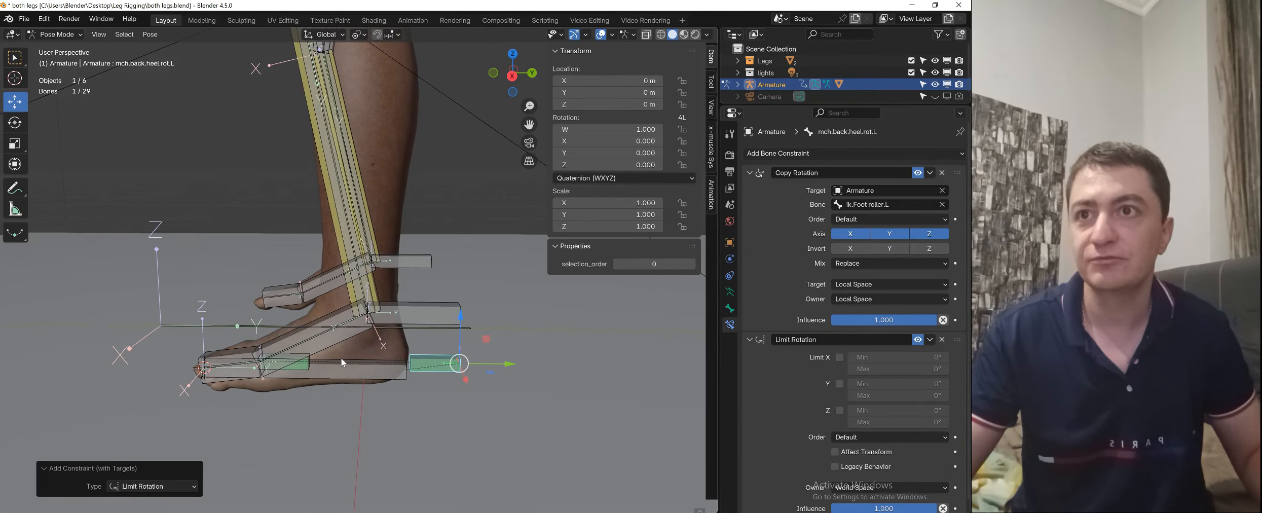
- Add a Limit Rotation constraint to mch.heel.rot.L, the bone at the ball of the foot
click(309, 365)
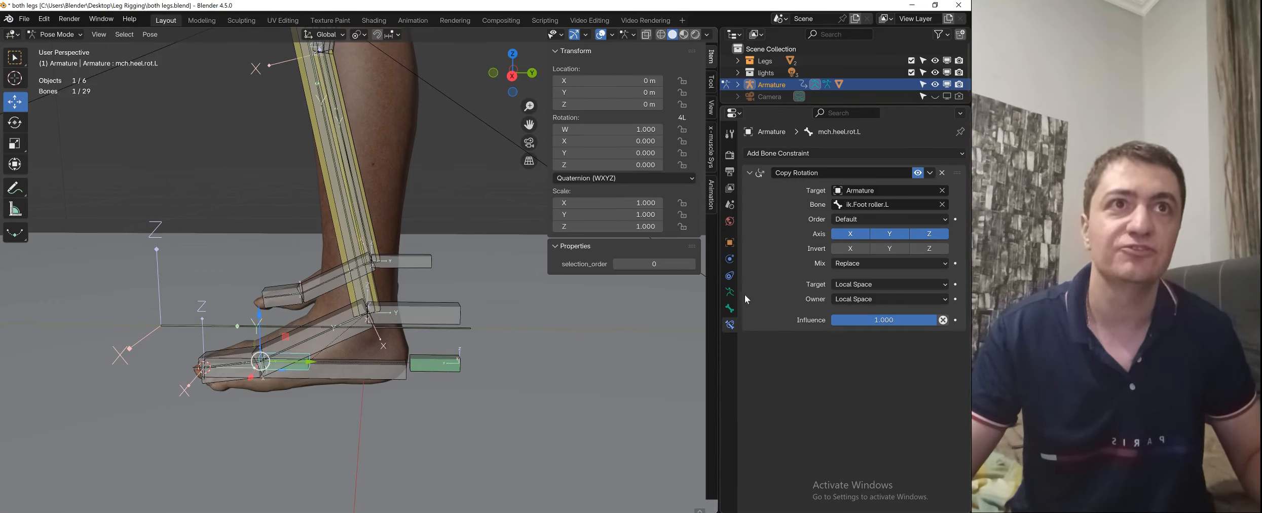
click(729, 308)
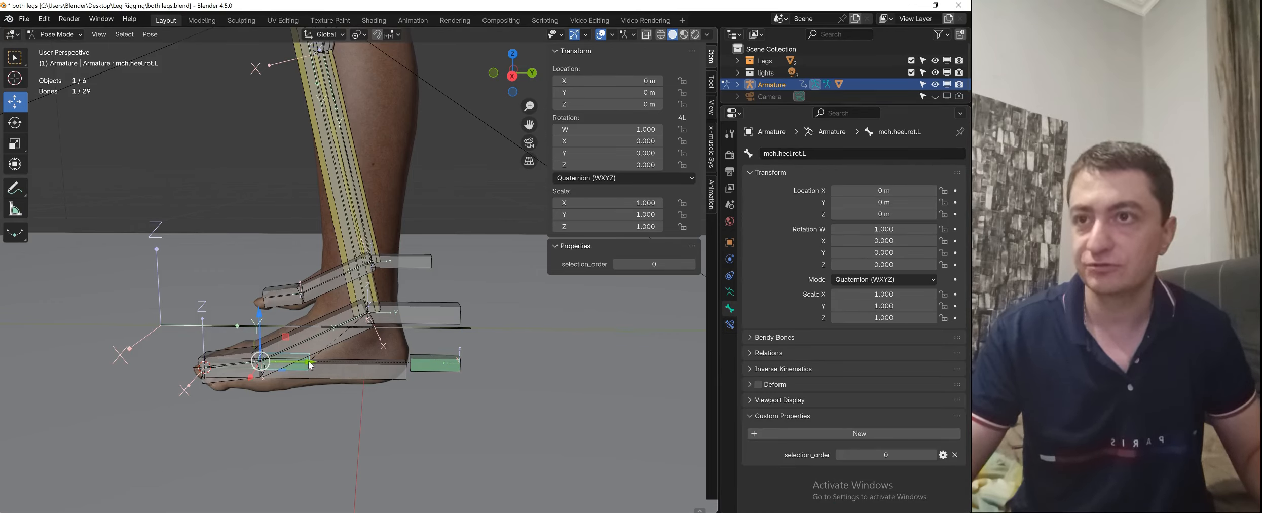
key(shift+ctrl+c)
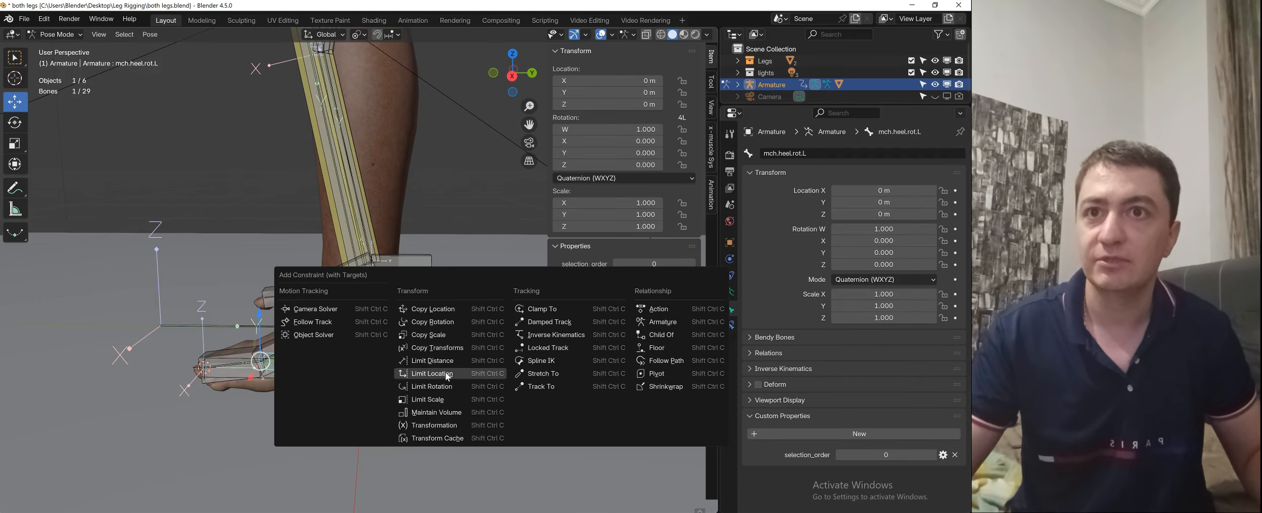
click(442, 388)
shift+middle_drag(465, 283, 450, 270)
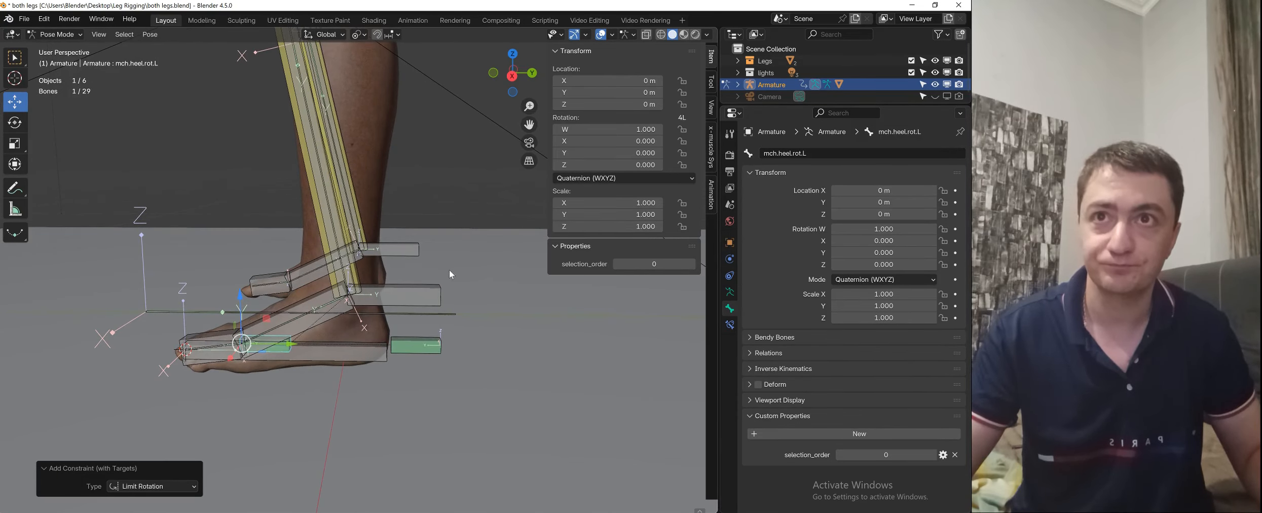
- Set mch.back.heel.rot.L's Limit Rotation owner to Local Space and enable Limit X with a minimum of -170°
click(433, 345)
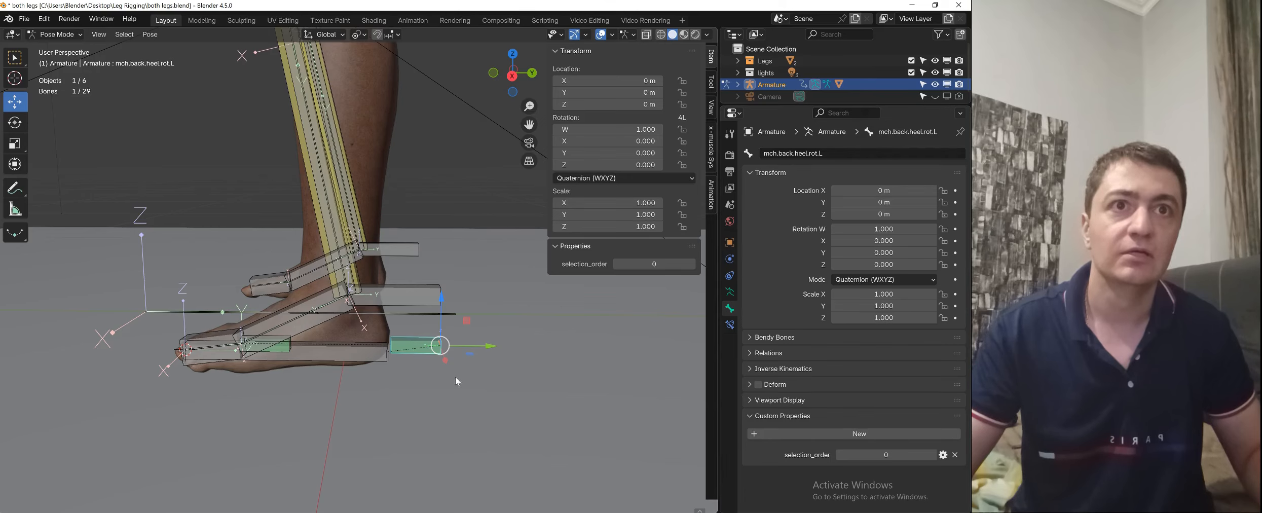
click(729, 325)
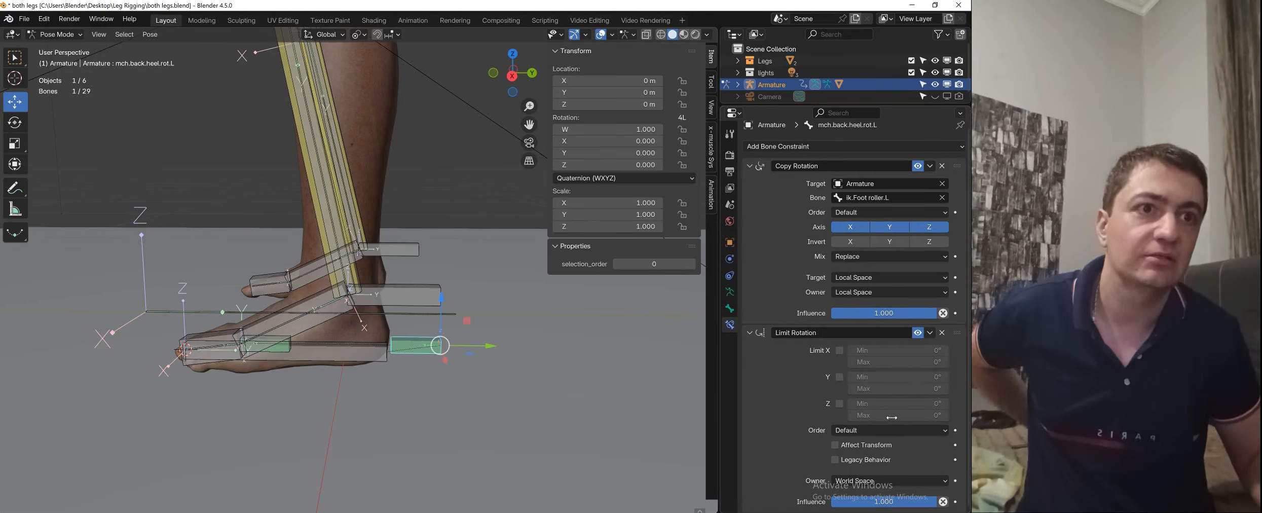
click(893, 486)
click(890, 468)
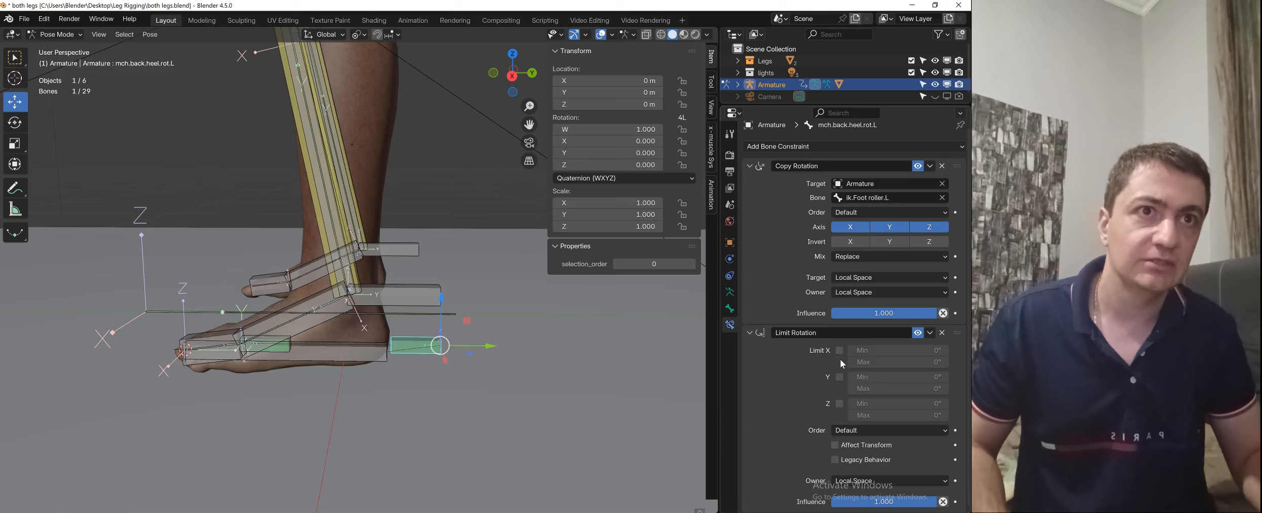
click(840, 350)
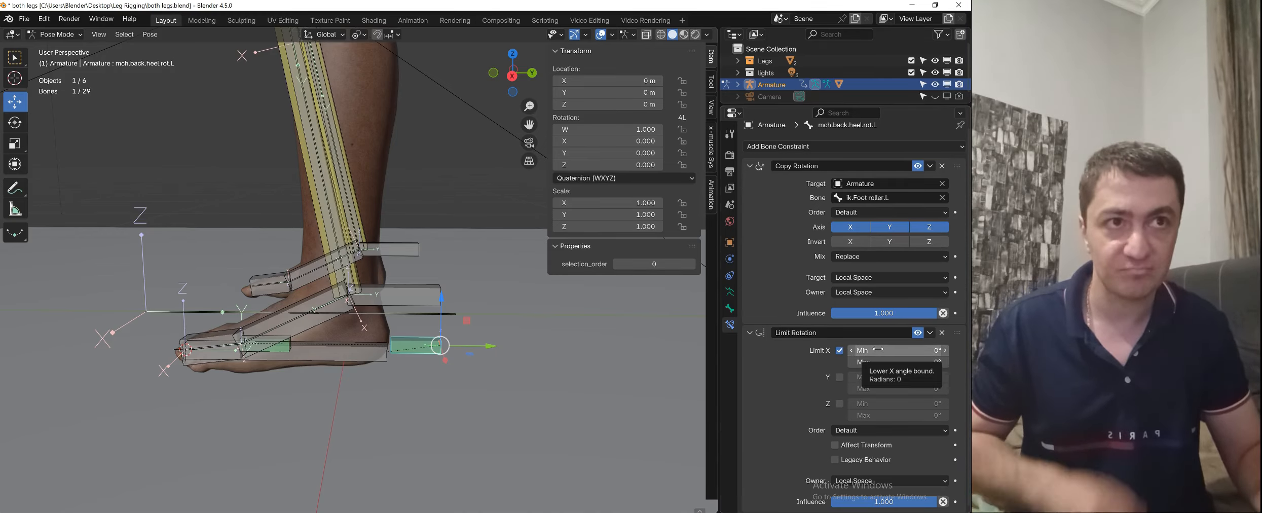
click(878, 350)
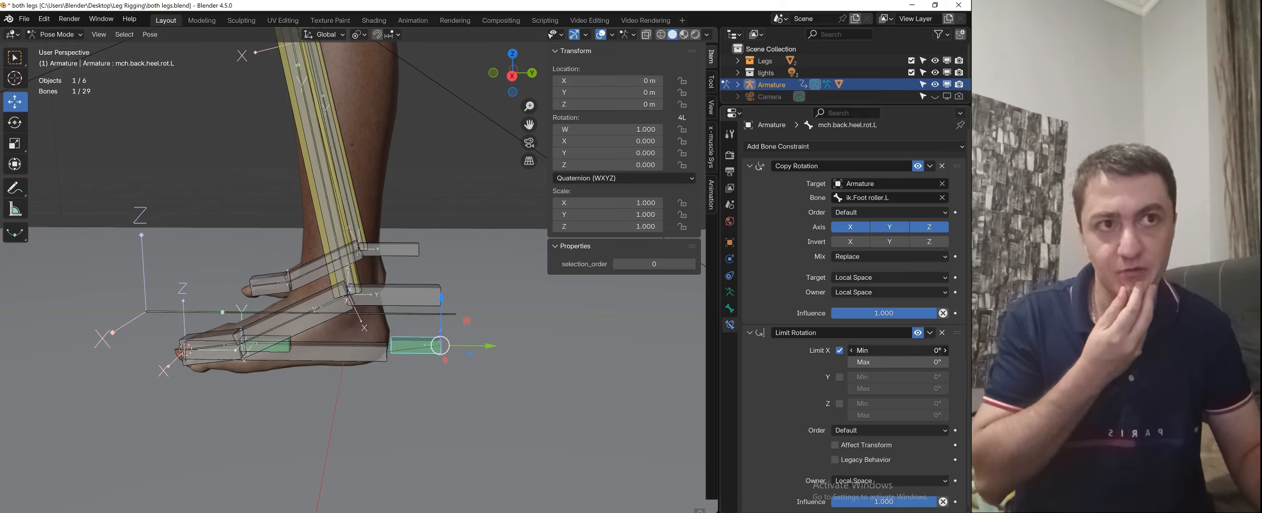
text(-1)
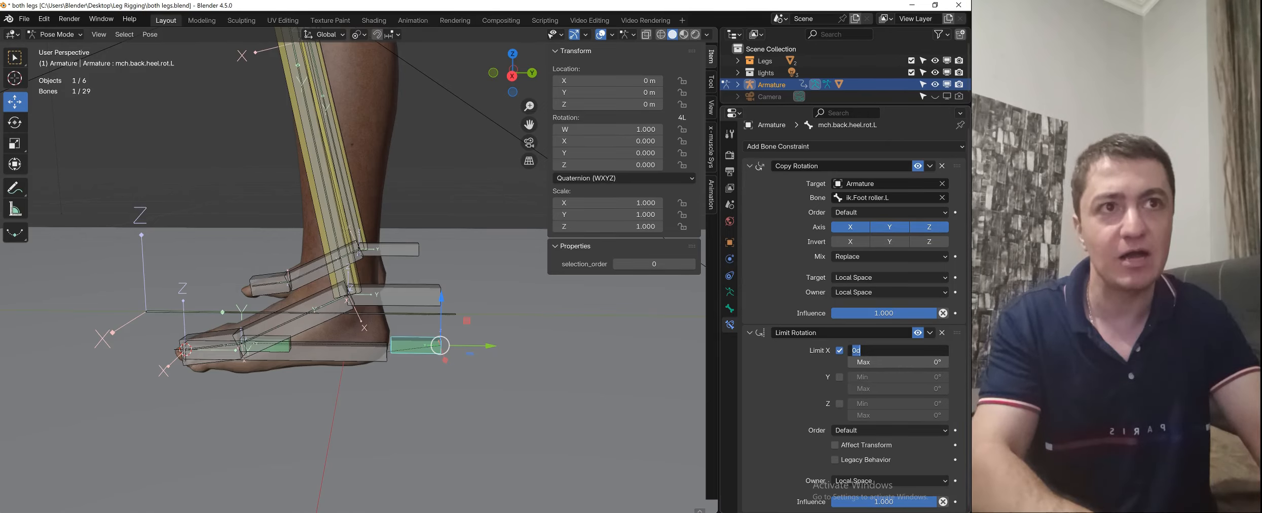
text(70)
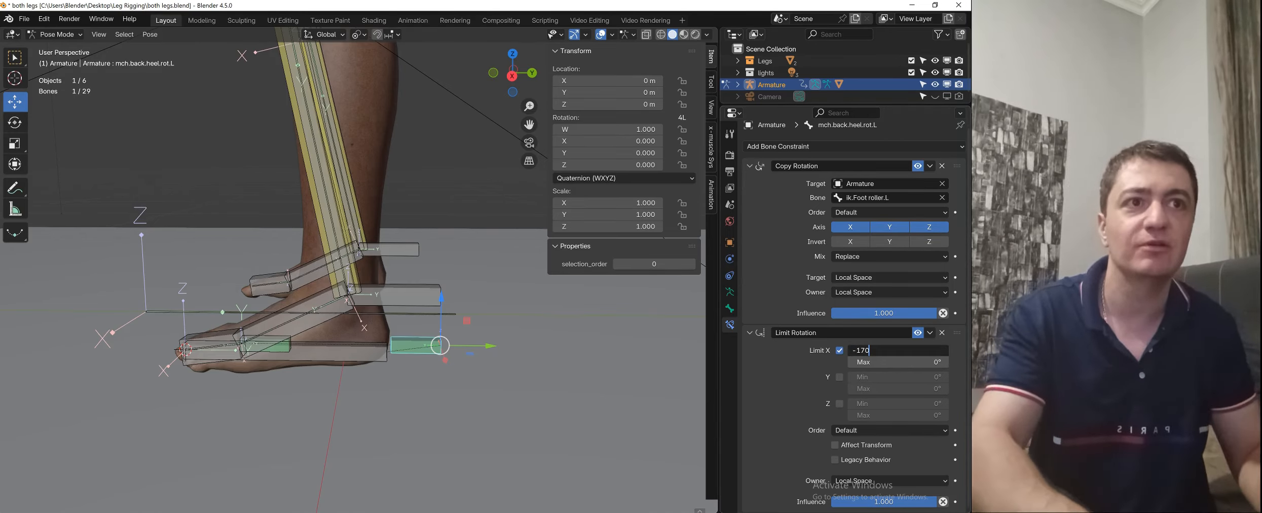
key(Return)
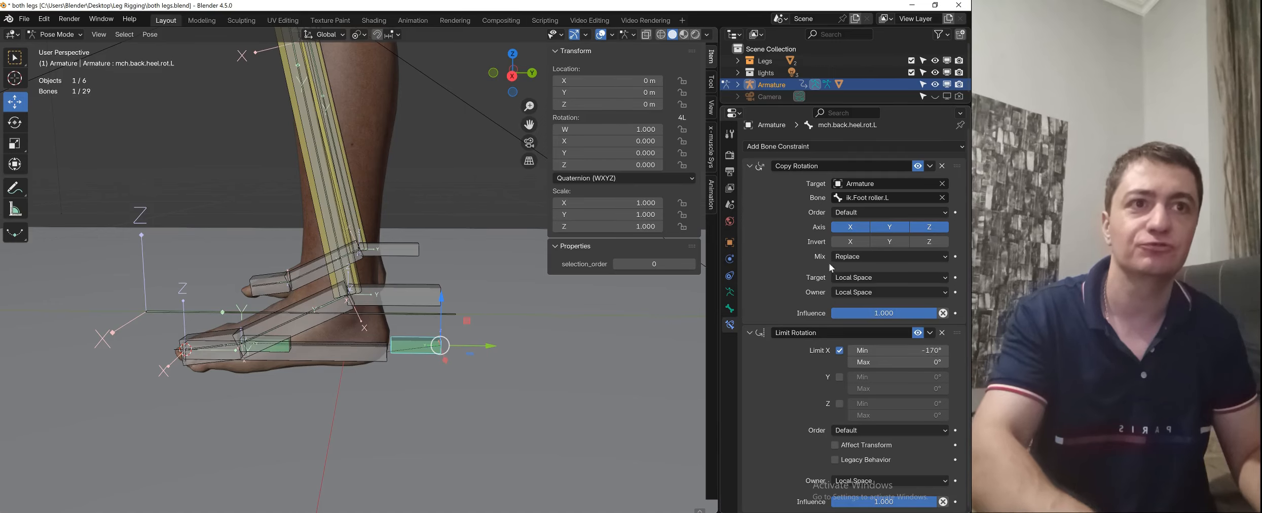
- Enable Limit X in mch.heel.rot.L's Limit Rotation constraint and set its maximum to 170°
click(288, 339)
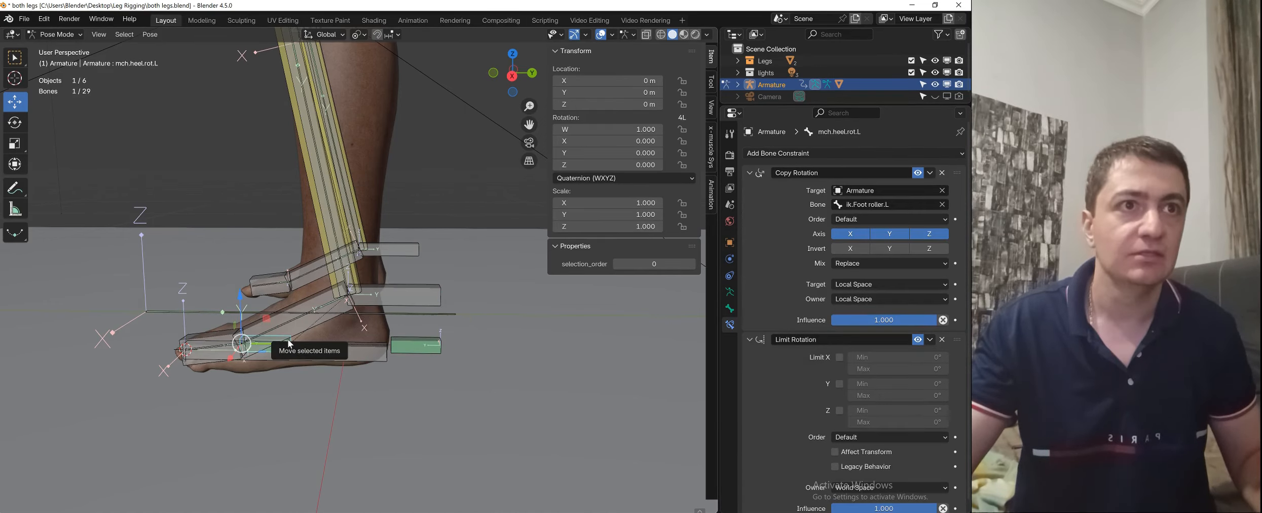
scroll(850, 377, down, 1)
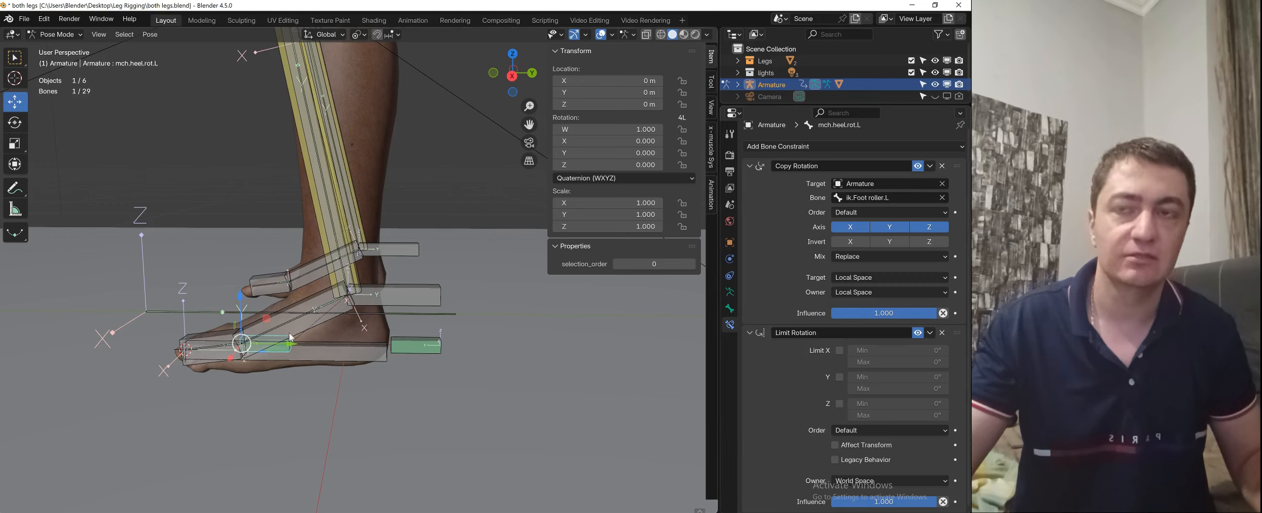
click(840, 350)
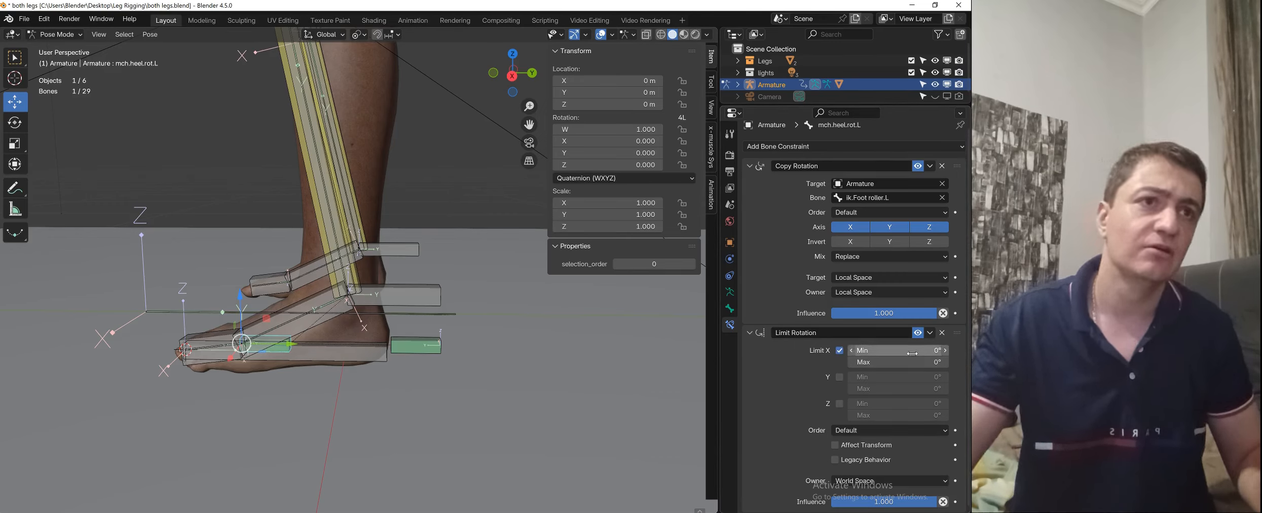
click(897, 362)
text(170)
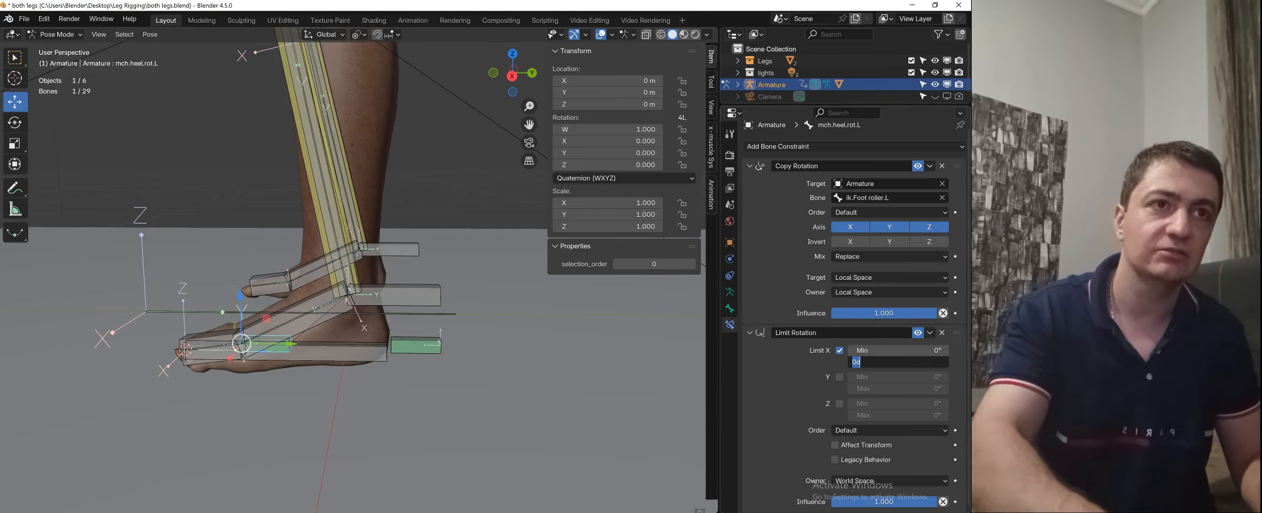
key(Return)
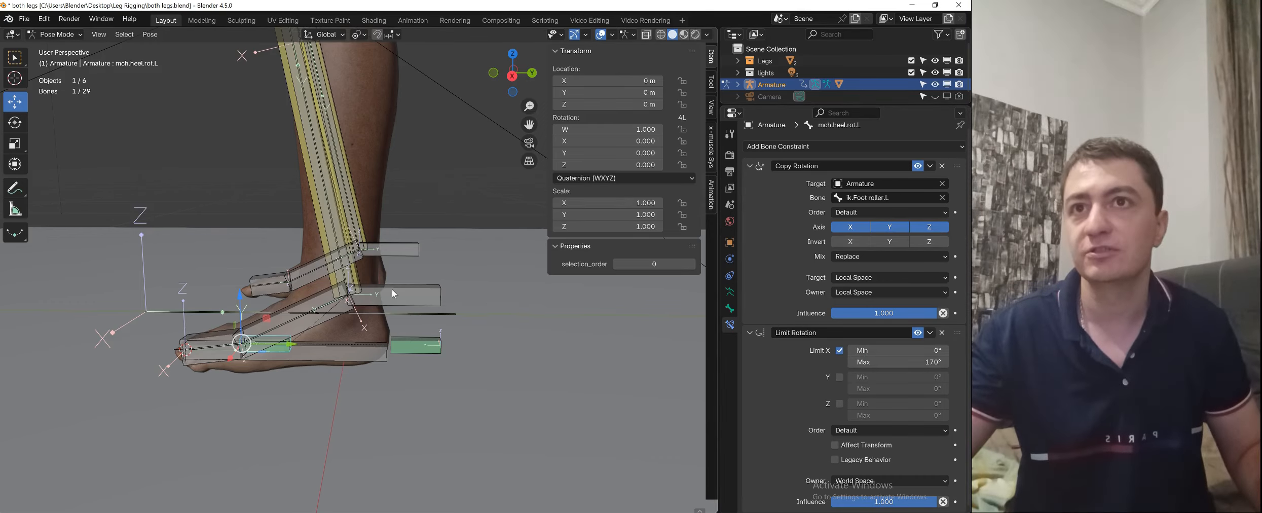
- Test-rotate ik.Foot roller.L about global X to check the new rotation limits
click(433, 296)
key(r)
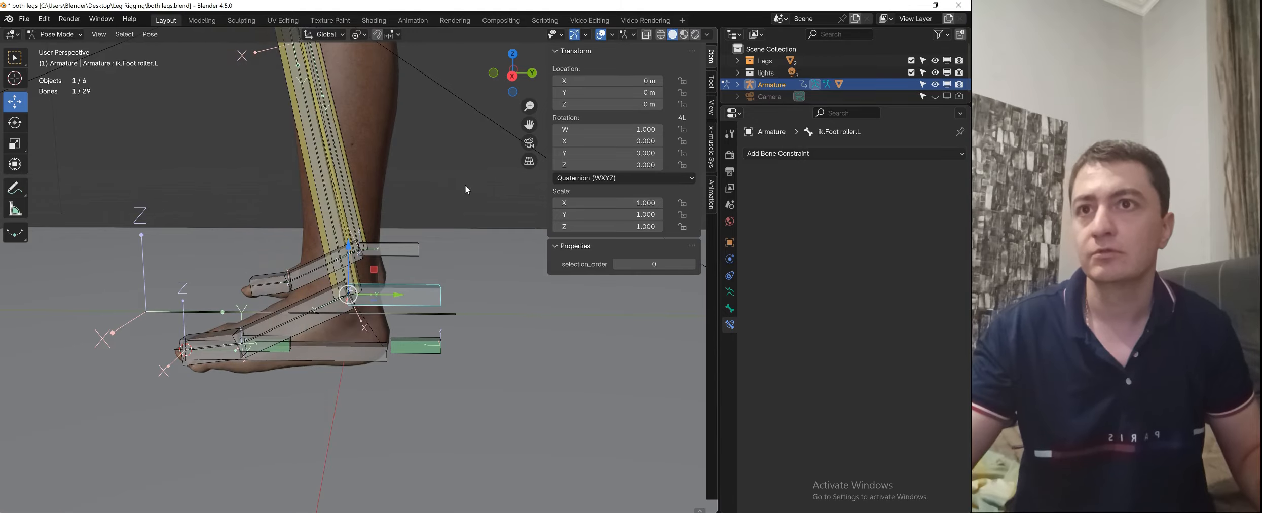
key(x)
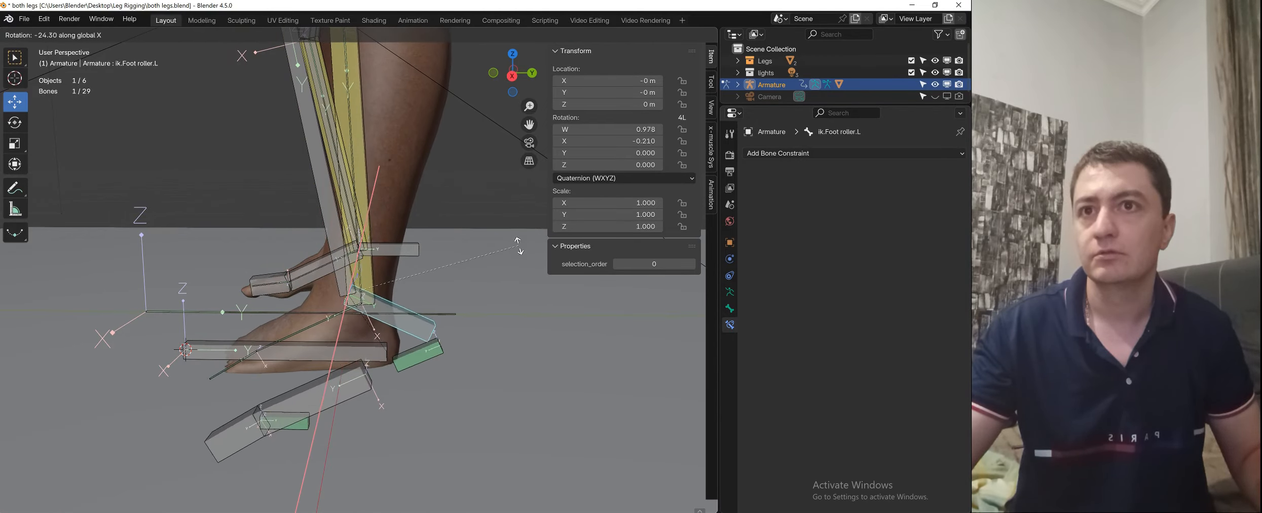
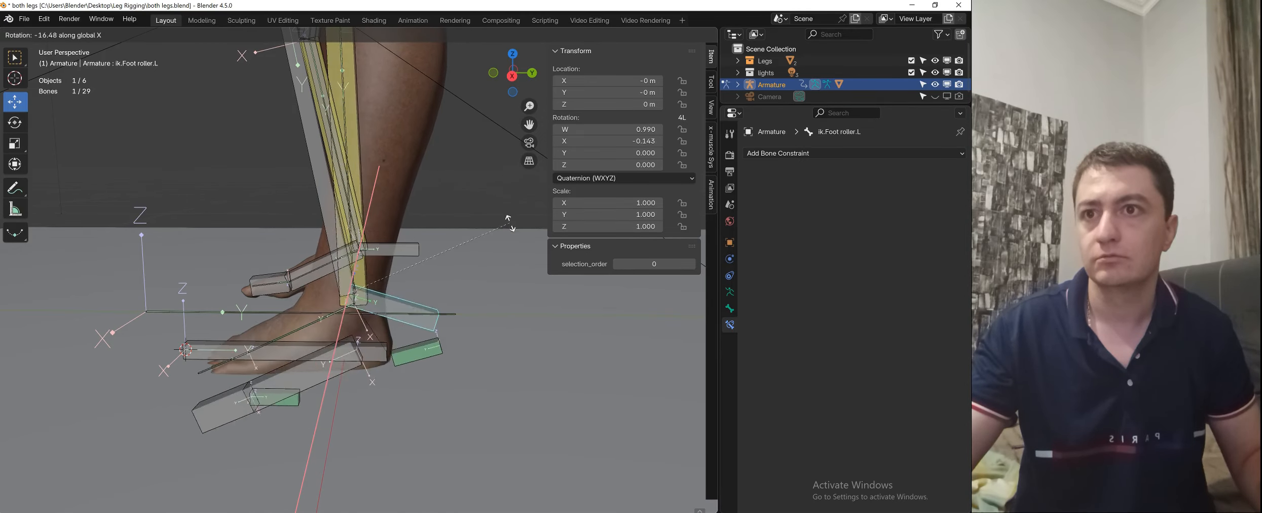
key(Escape)
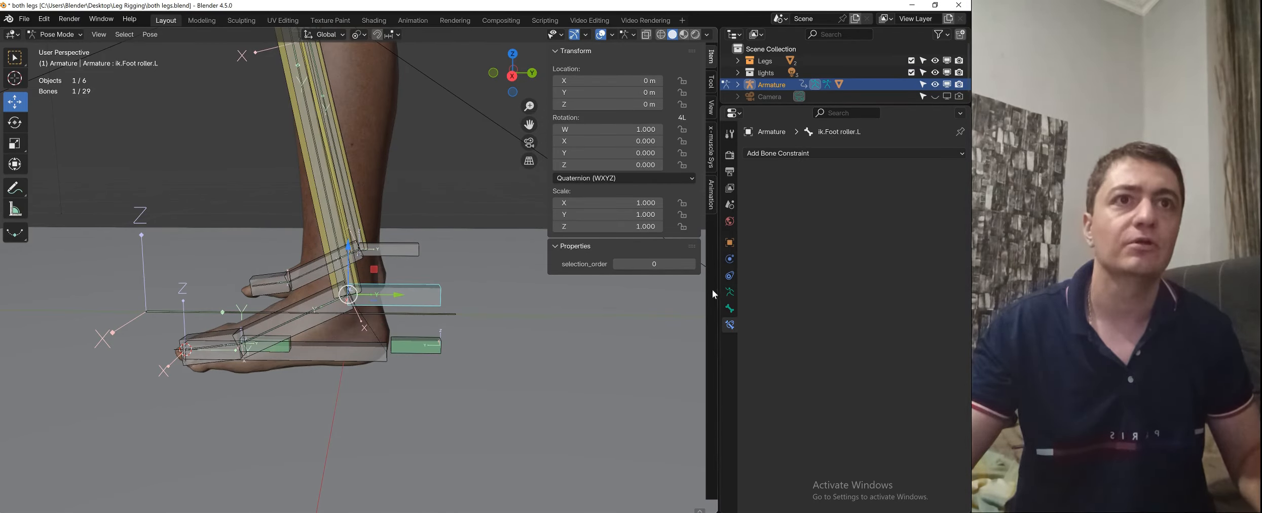
click(729, 292)
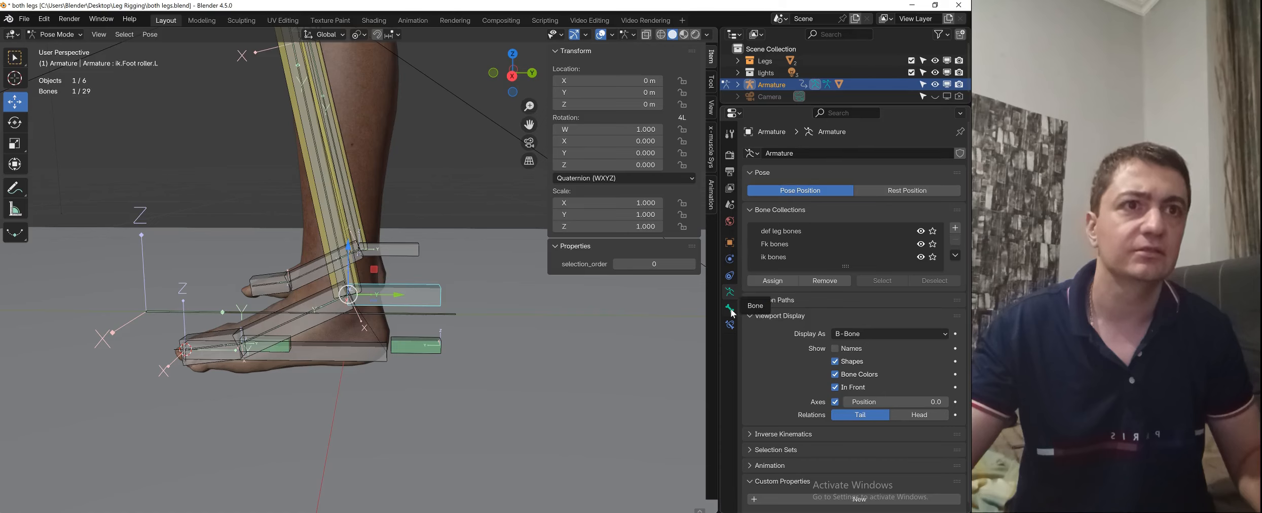
click(730, 308)
click(730, 326)
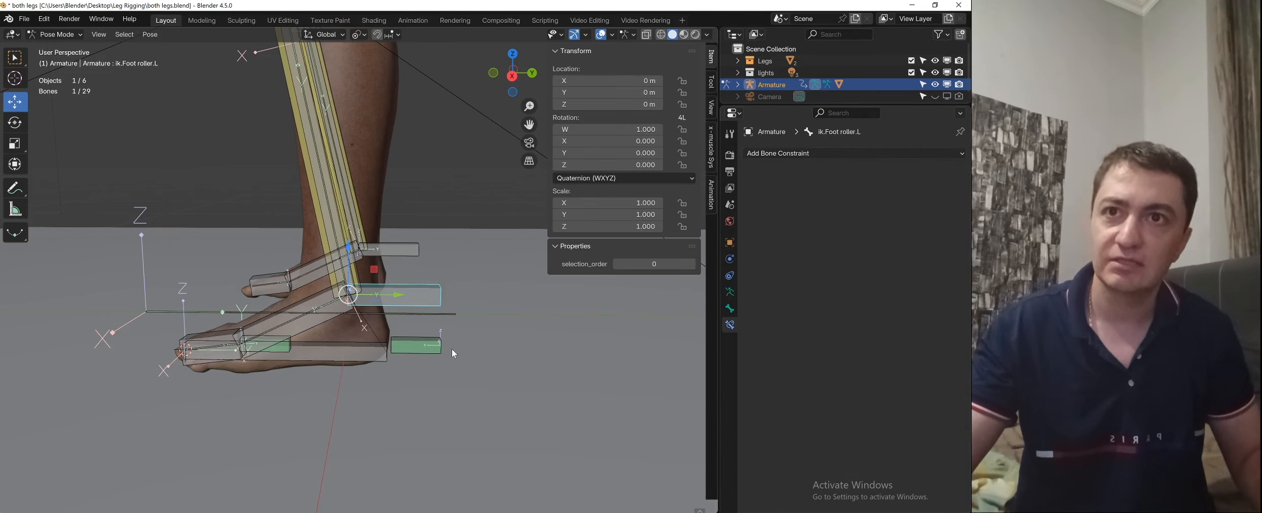
- Select the mch.back.heel.rot.L bone in Edit Mode and set the armature's viewport display to Octahedral
click(436, 348)
key(Tab)
click(483, 345)
key(g)
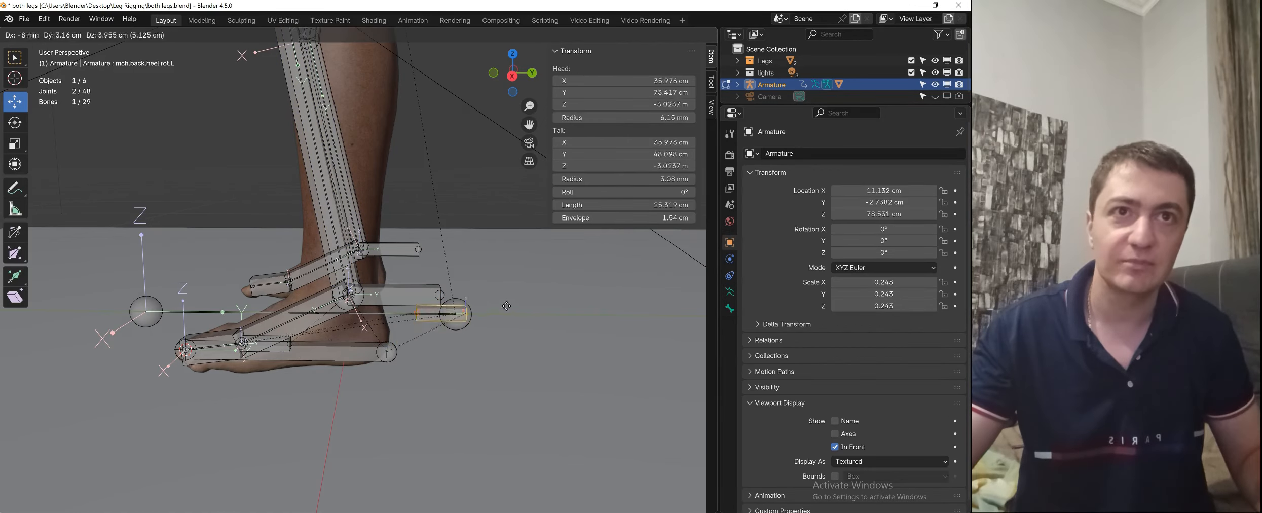
key(Escape)
click(730, 292)
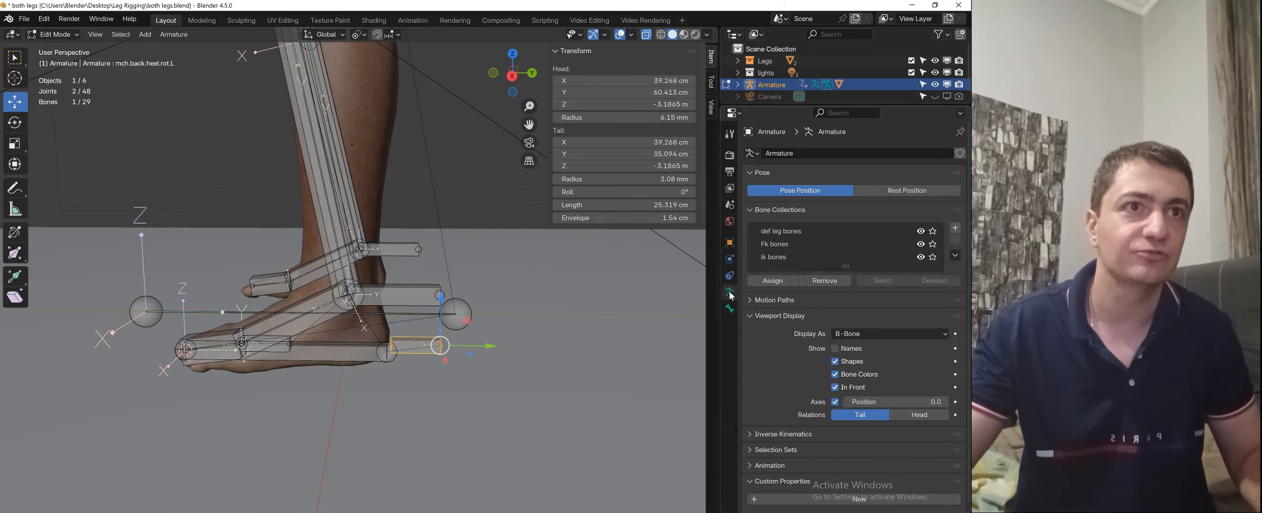
click(876, 336)
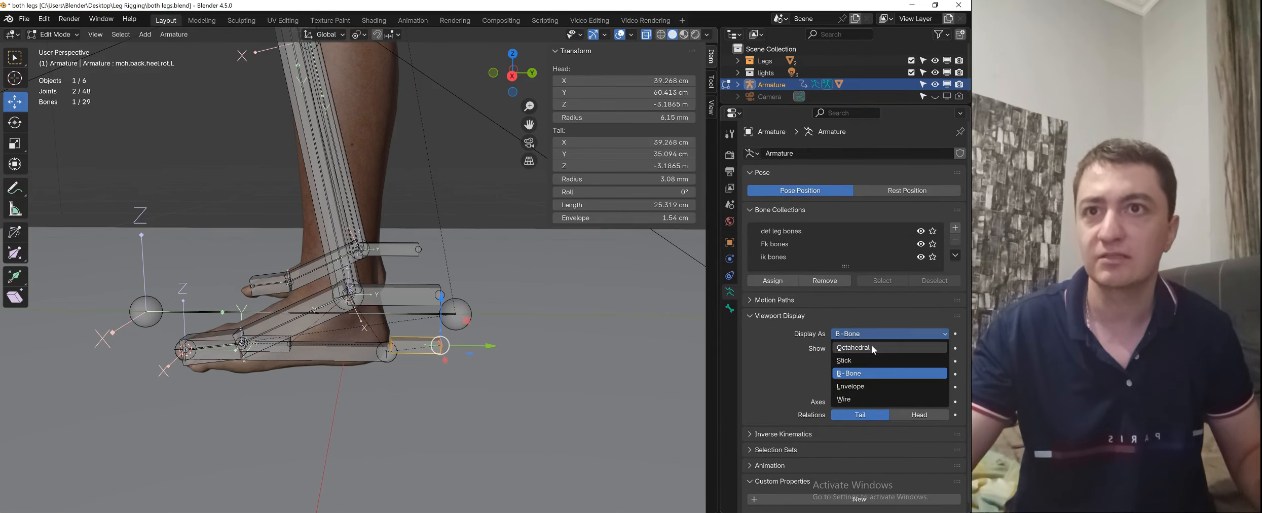
click(874, 348)
- Switch the direction of the mch.back.heel.rot.L bone behind the left heel
key(g)
click(501, 330)
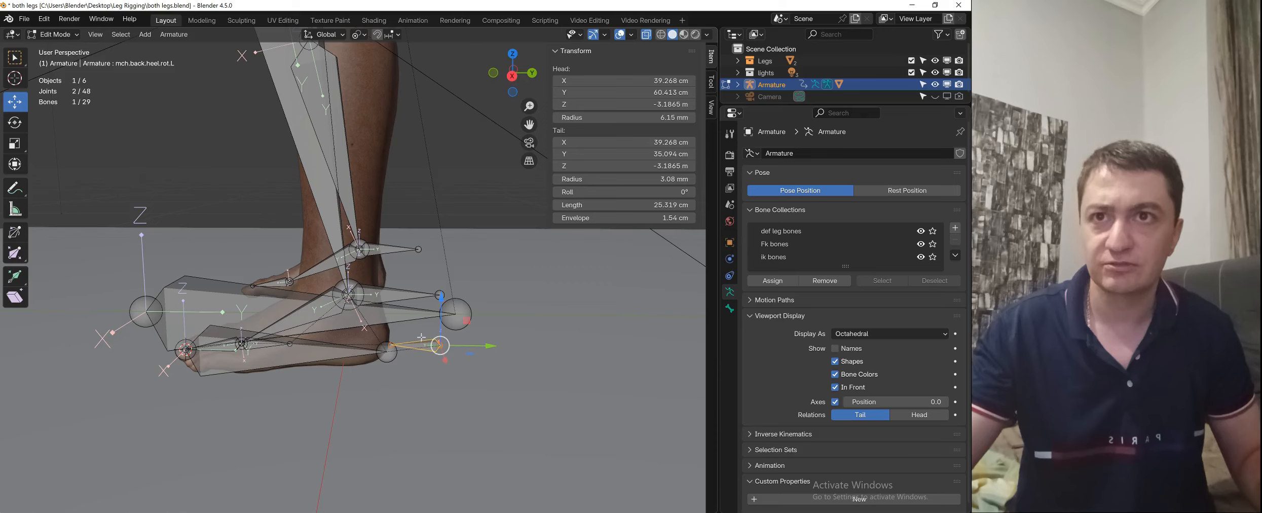
key(g)
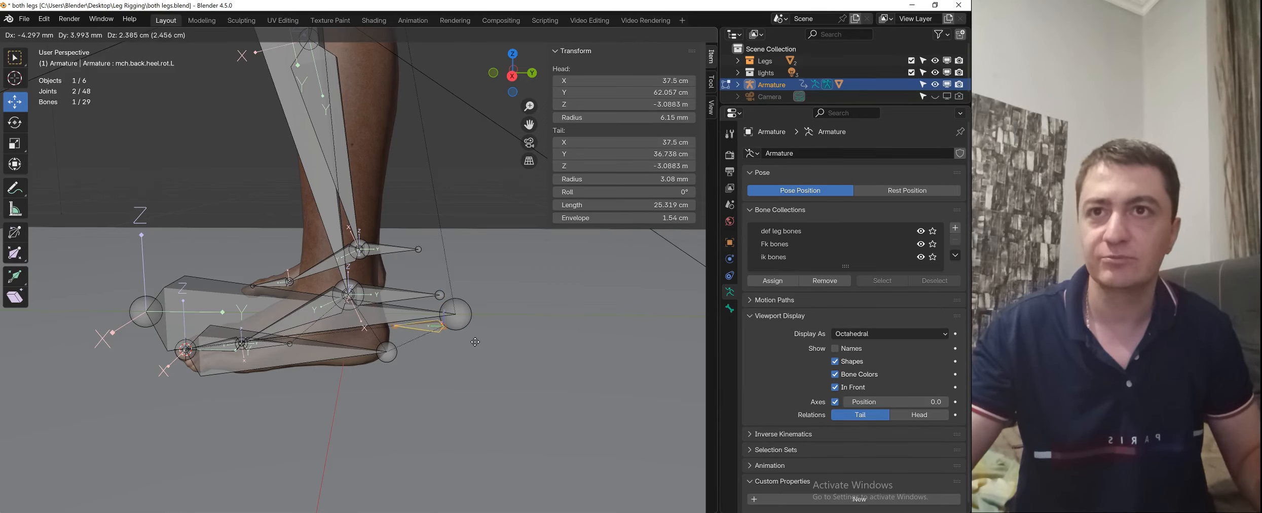
click(475, 340)
right_click(549, 327)
click(523, 302)
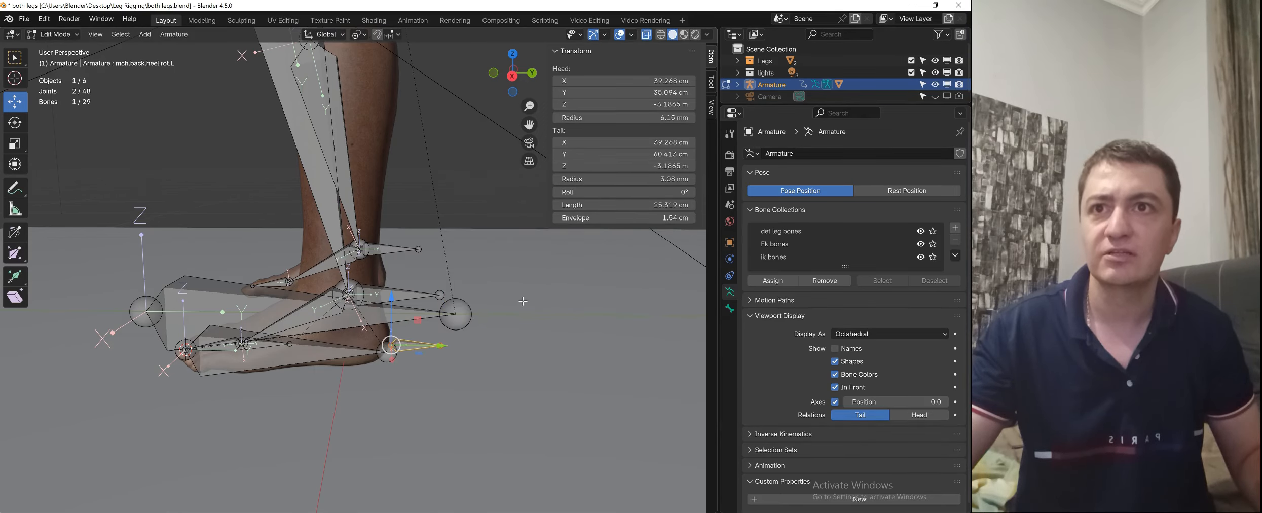
- Parent the mch.back.heel.rot.L bone to cntrl.Foot.L with the Keep Offset option
scroll(497, 322, down, 1)
scroll(475, 324, up, 1)
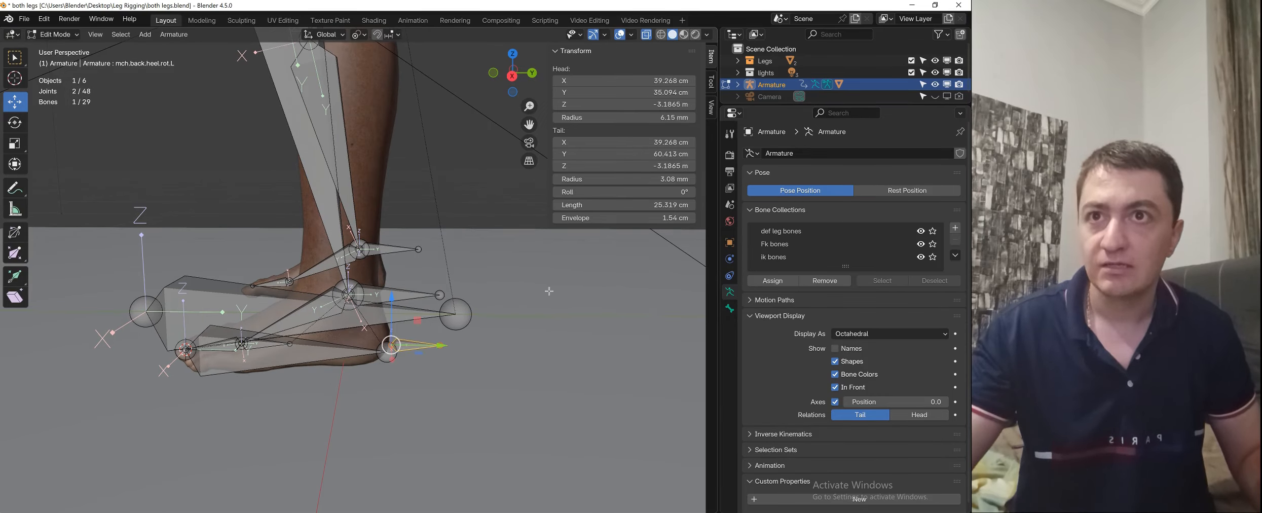
middle_drag(475, 324, 465, 282)
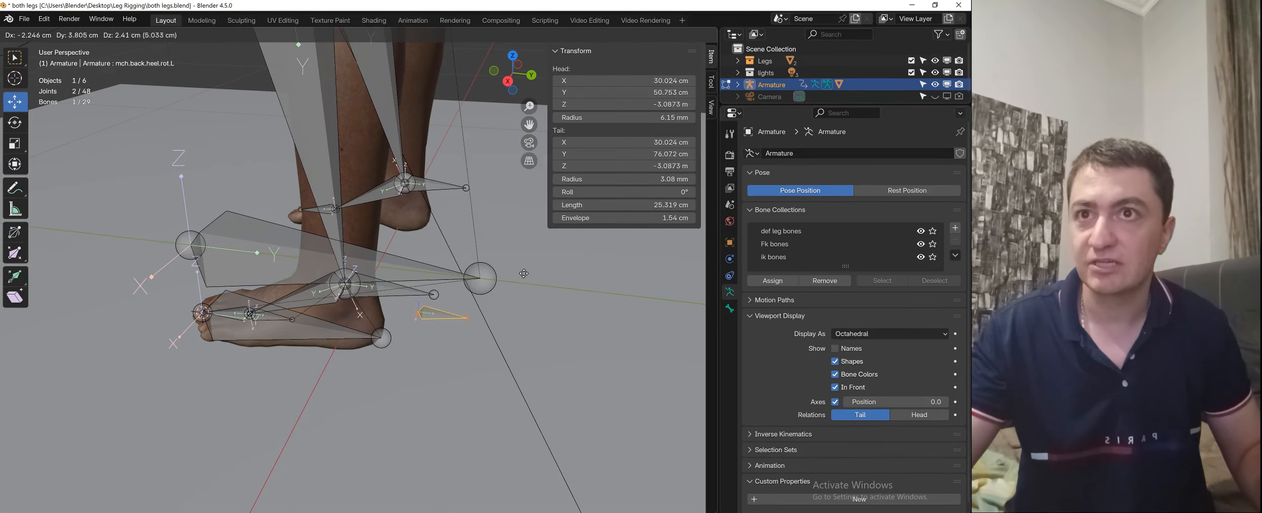
mouse_move(388, 327)
middle_down()
mouse_move(396, 315)
mouse_move(376, 339)
middle_up()
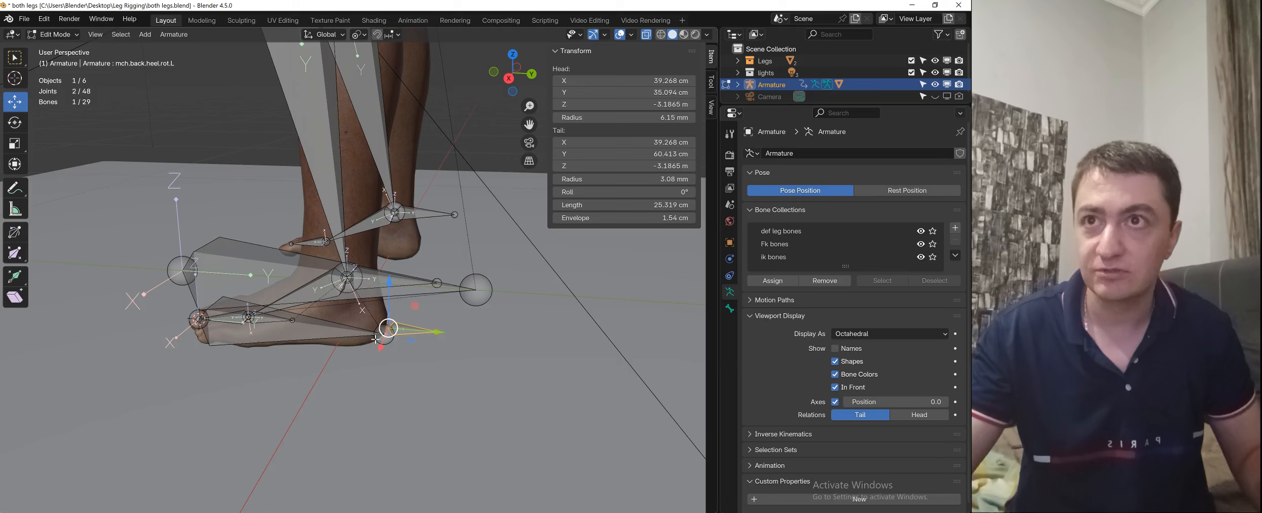
shift+click(332, 329)
right_click(467, 333)
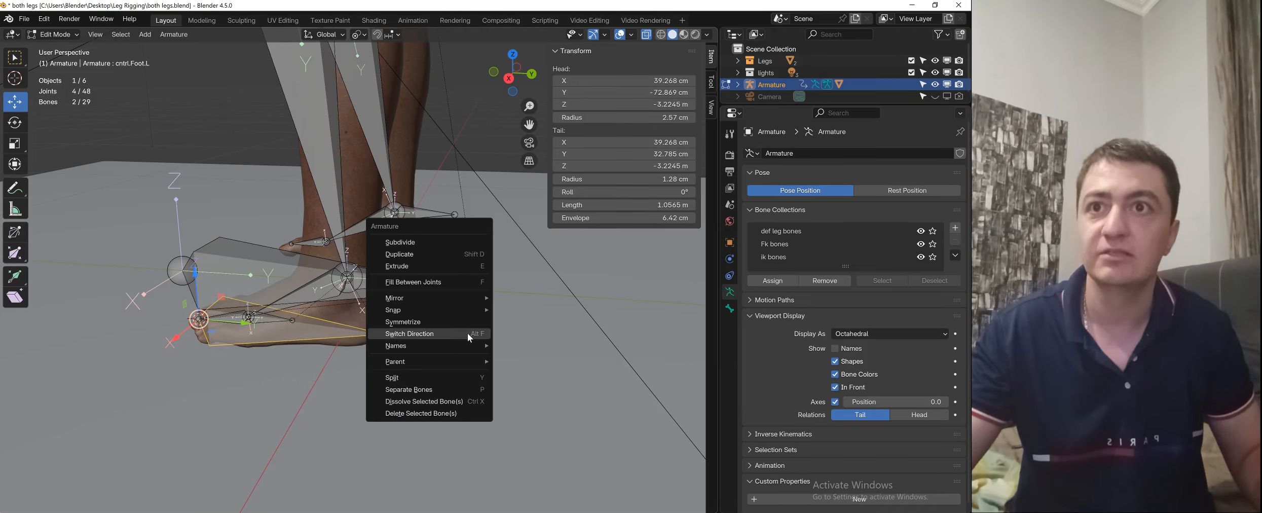
mouse_move(436, 360)
click(514, 358)
click(514, 358)
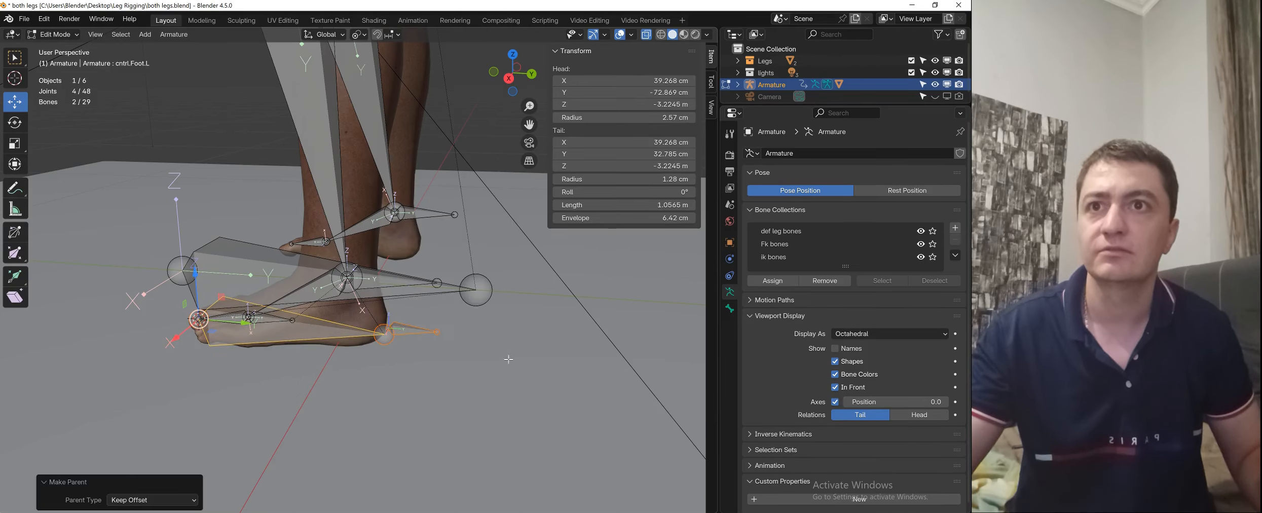
- Test ik.Foot roller.L in Pose Mode by rotating it freely and about the X axis in right view, cancelling each rotation
key(ctrl+Tab)
click(470, 407)
middle_drag(473, 349, 422, 270)
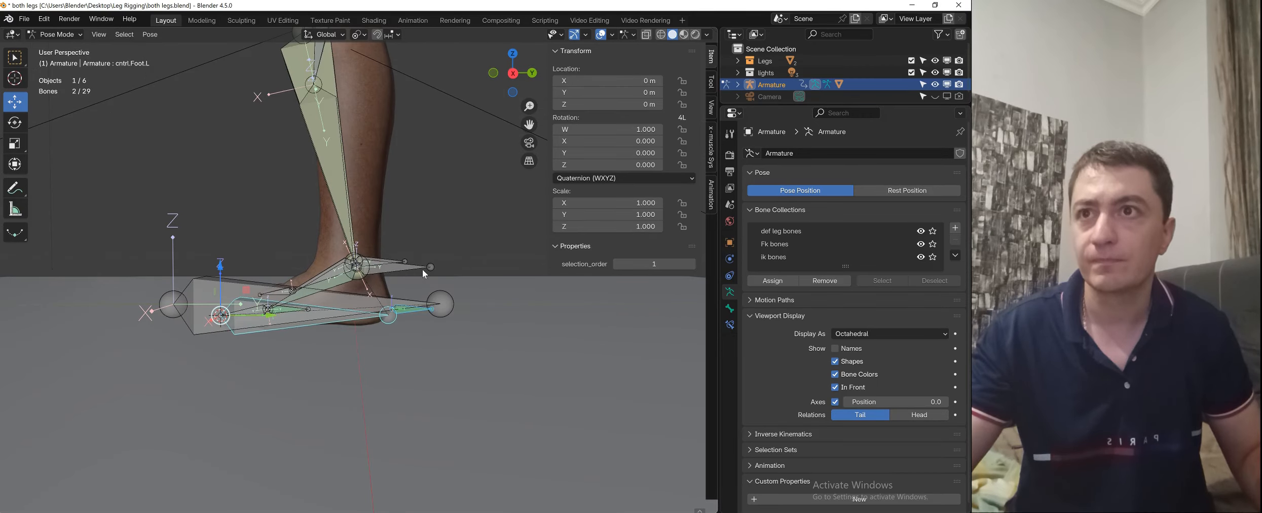
click(422, 269)
key(r)
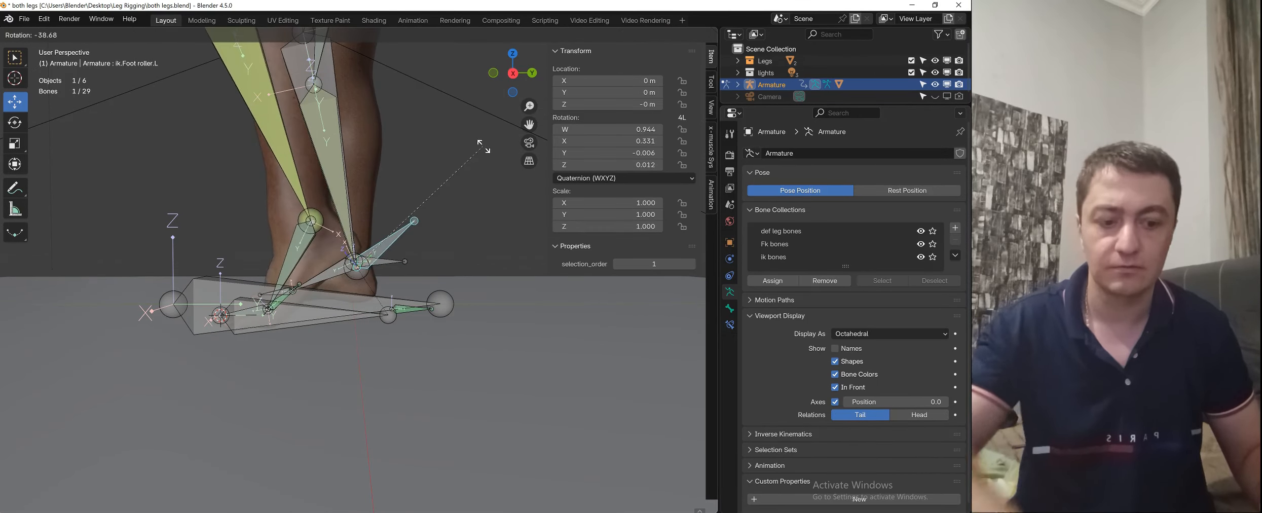
key(Escape)
key(KP_3)
key(r)
key(x)
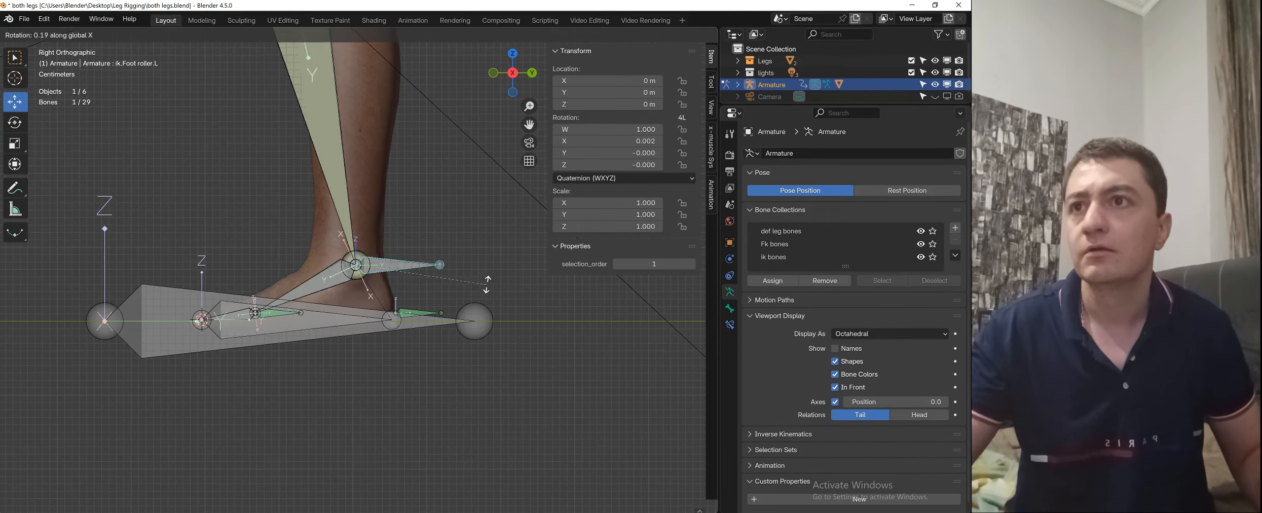
right_click(553, 81)
- Hide the viewport overlays to check the foot mesh during trial rotations of ik.Foot roller.L, cancel them and show the overlays again
click(601, 34)
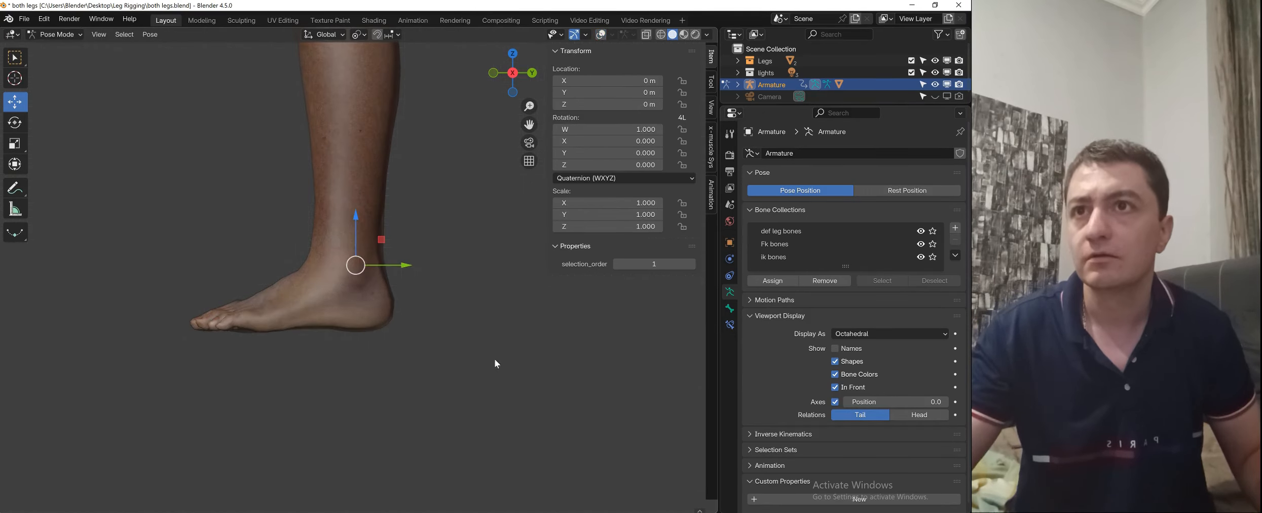
key(r)
key(Escape)
key(r)
key(x)
key(Escape)
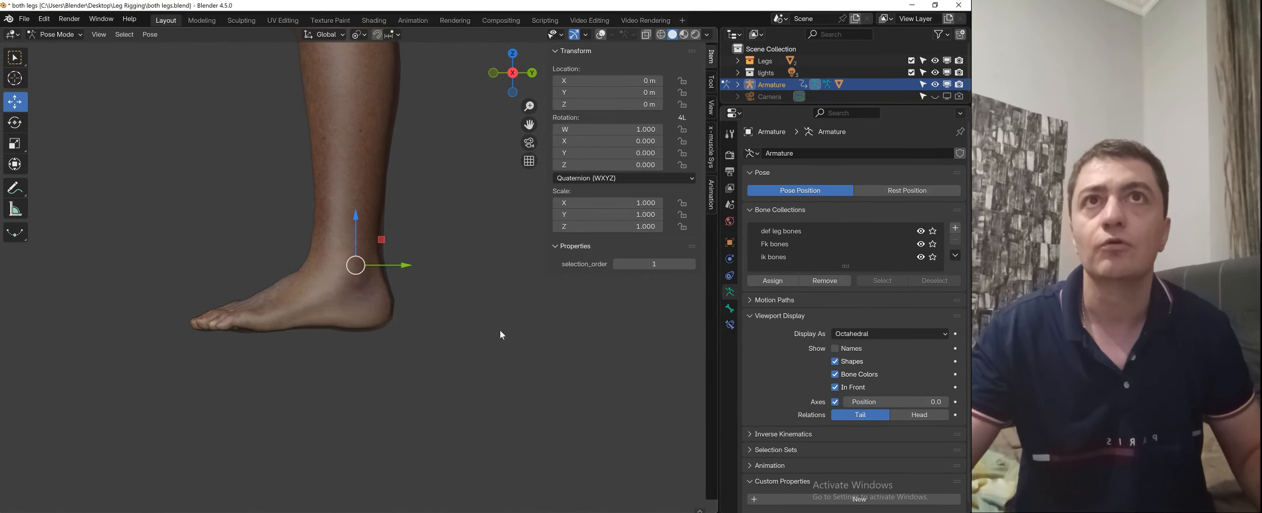
click(601, 35)
key(r)
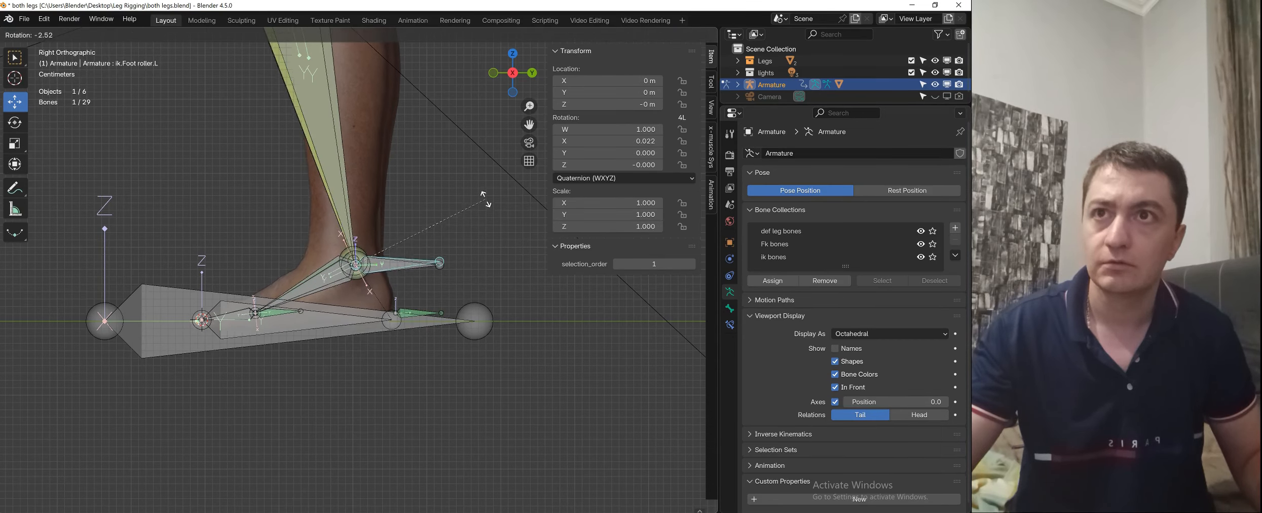
key(Escape)
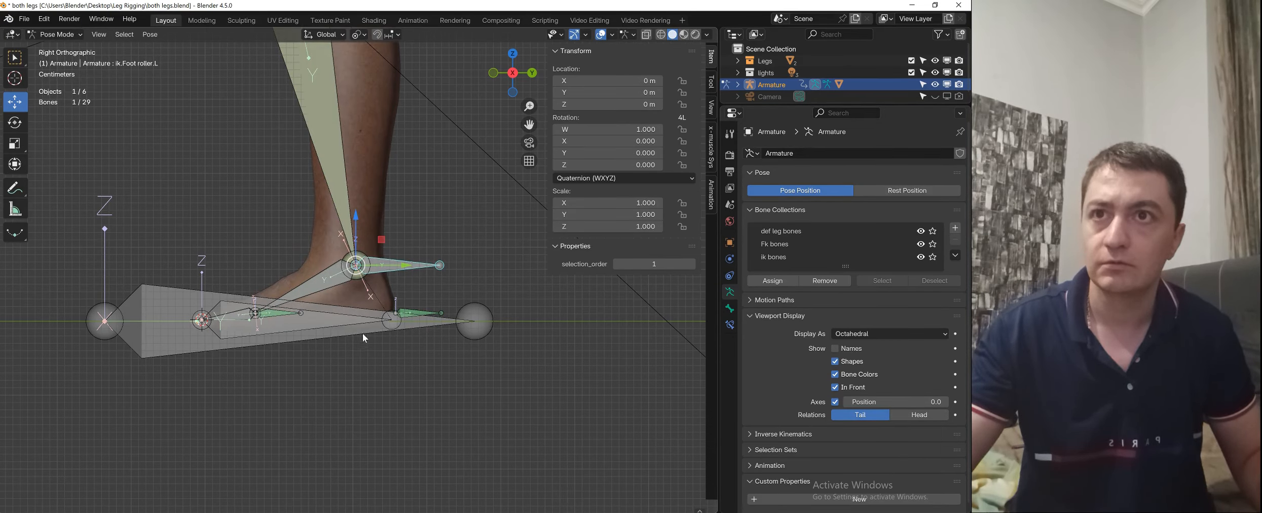
- Test cntrl.Foot.L by rotating it about the X axis and moving it from several view angles, cancelling each transform
click(369, 324)
key(r)
key(x)
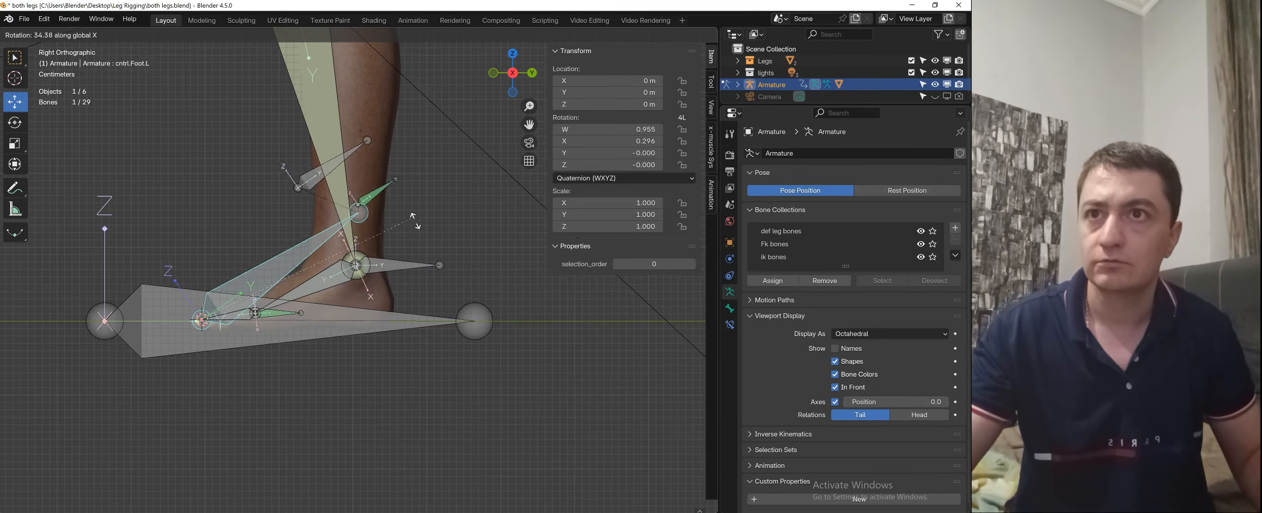
right_click(407, 387)
middle_drag(493, 343, 492, 366)
key(r)
key(x)
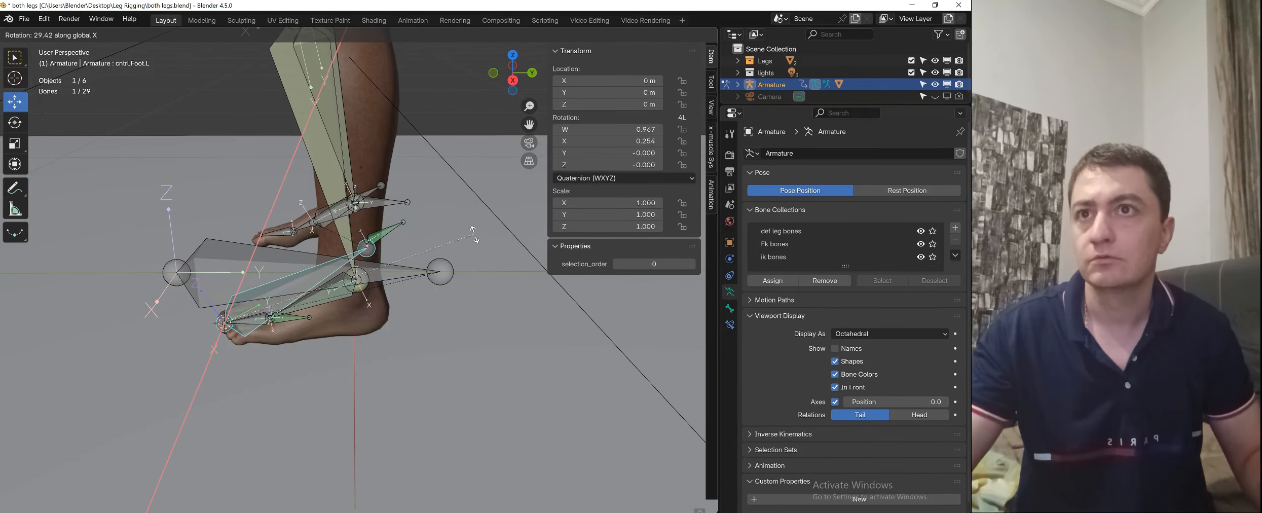
right_click(463, 231)
key(r)
key(x)
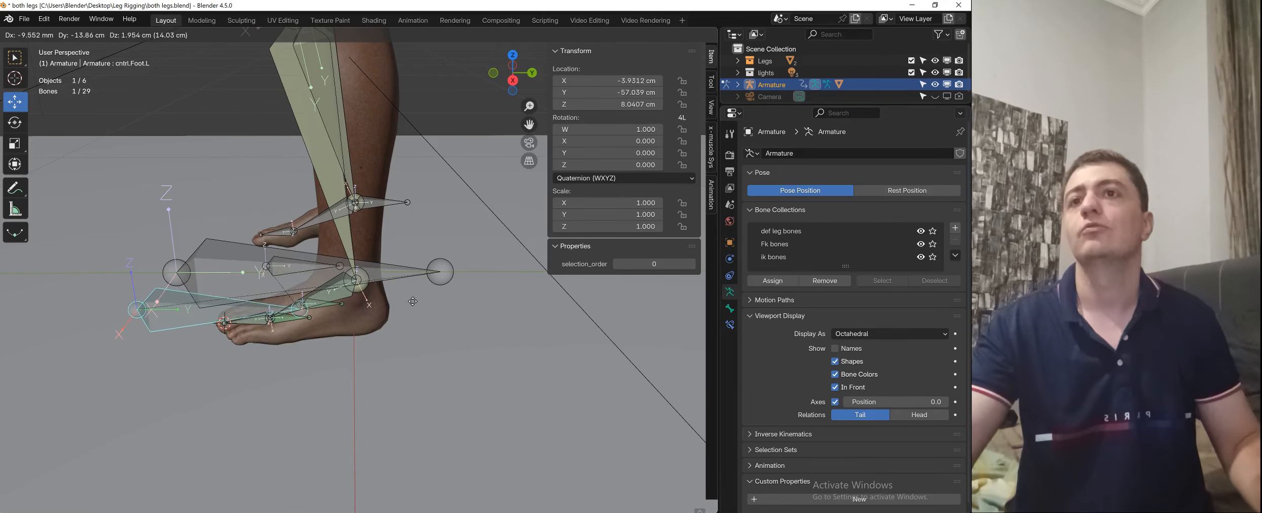
right_click(420, 307)
middle_drag(421, 303, 411, 268)
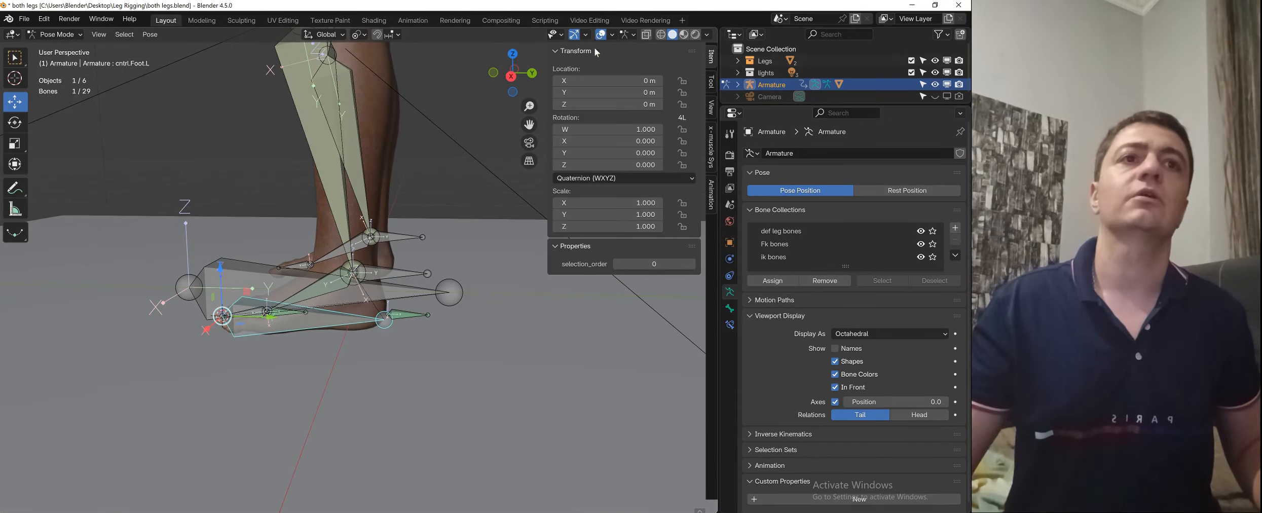
- Return to Edit Mode and reverse the mch.back.heel.rot.L bone so it points back toward the heel
click(410, 314)
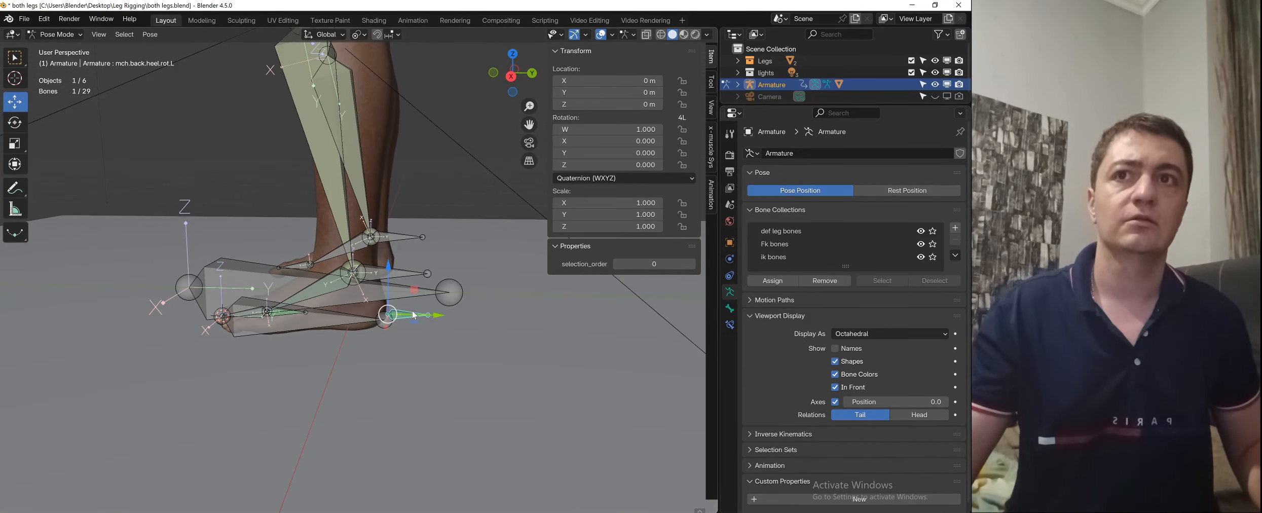
key(Tab)
click(479, 315)
middle_drag(471, 327, 445, 362)
right_click(445, 362)
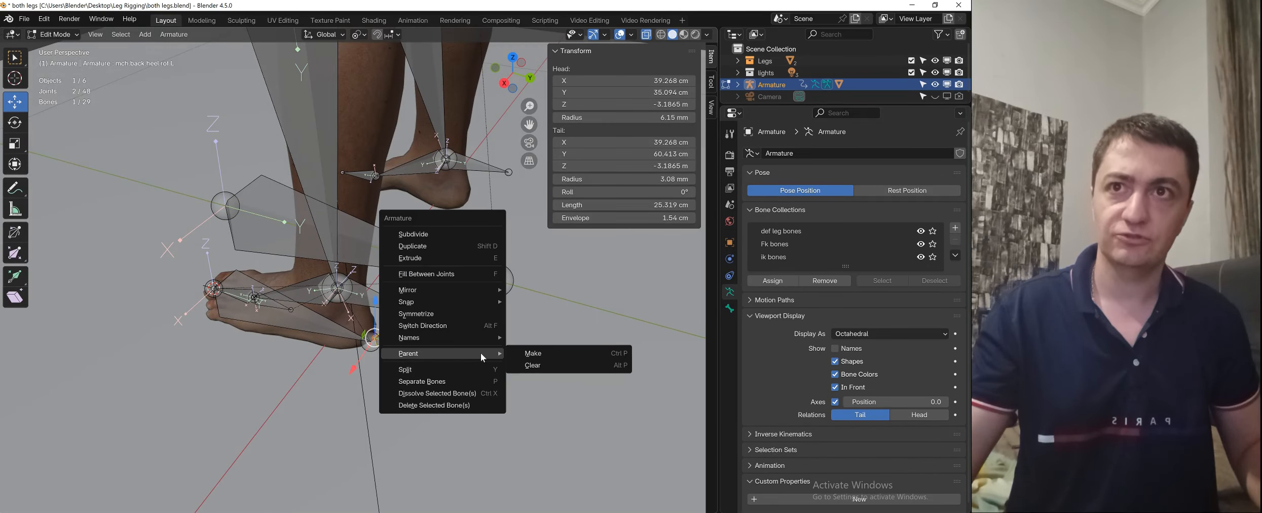
click(452, 326)
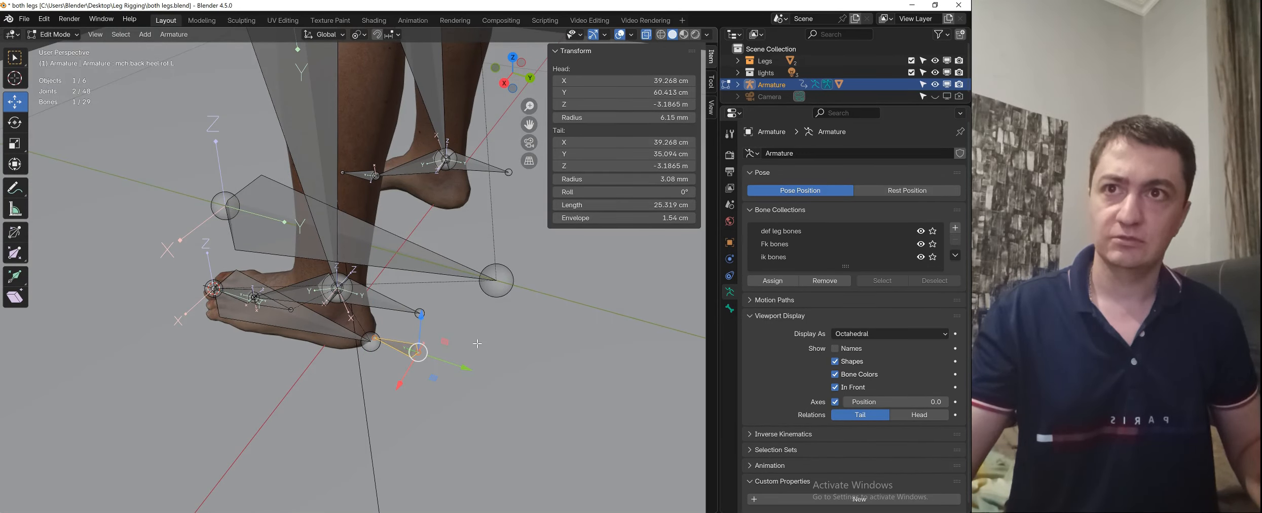
middle_drag(452, 326, 437, 329)
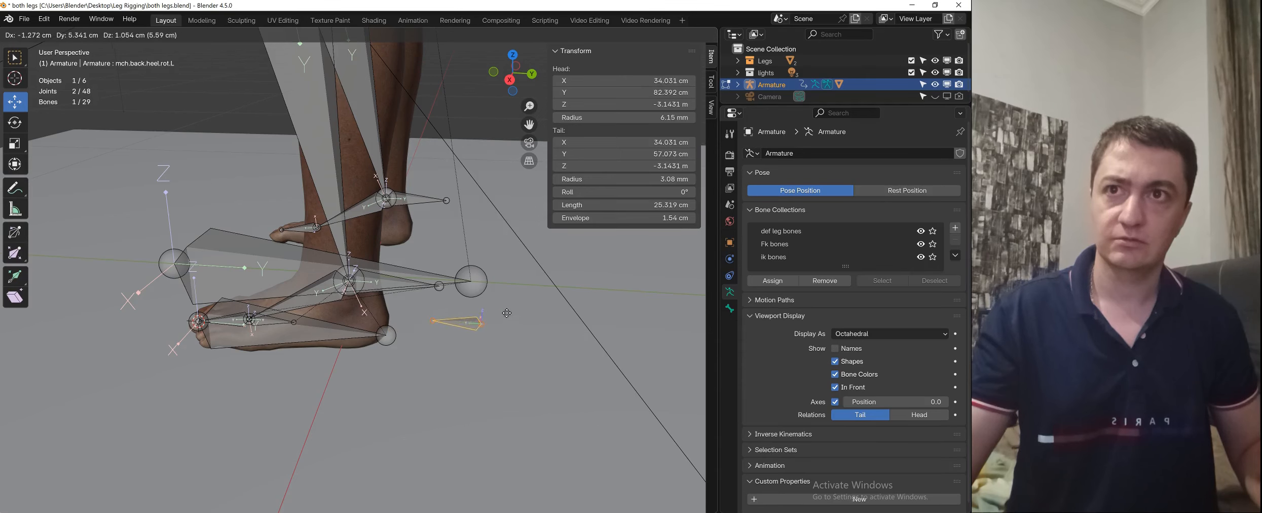
- Parent the reversed back heel bone to cntrl.Foot.L again, keeping its offset
shift+click(354, 333)
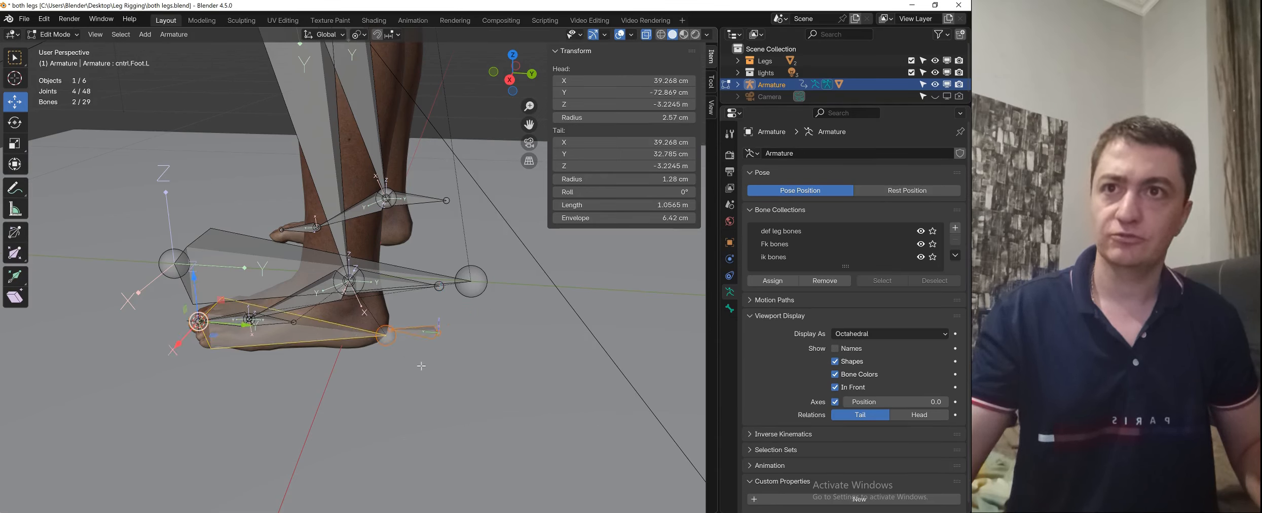
right_click(421, 365)
mouse_move(405, 395)
click(483, 393)
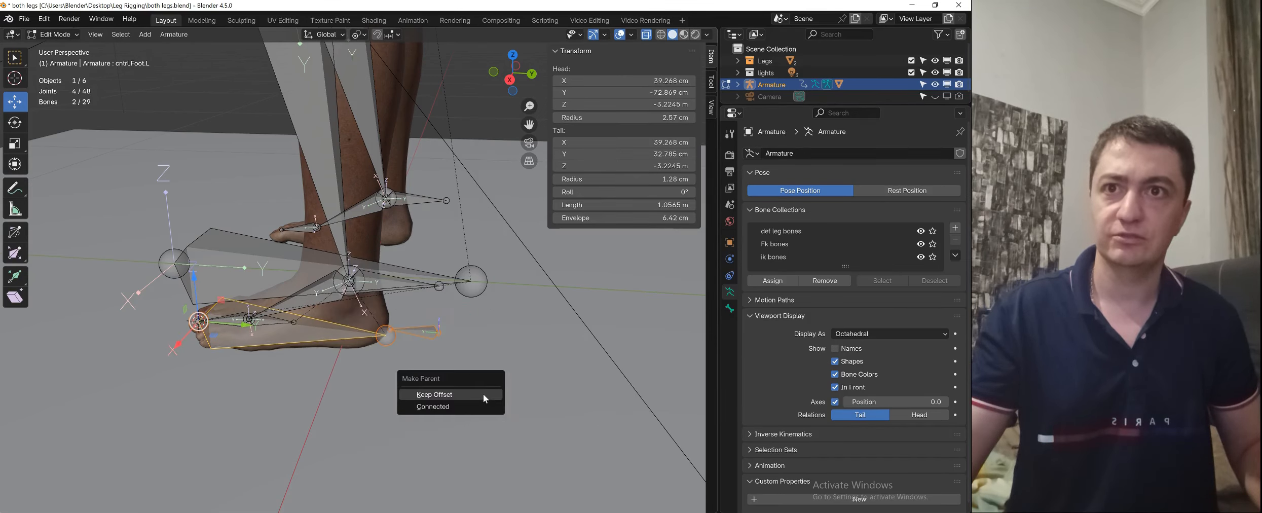
click(458, 394)
- Select ik.Foot roller.L in Pose Mode, align to the right view and set the armature's viewport display to B-Bone
key(ctrl+Tab)
middle_drag(475, 416, 420, 254)
click(415, 262)
key(KP_3)
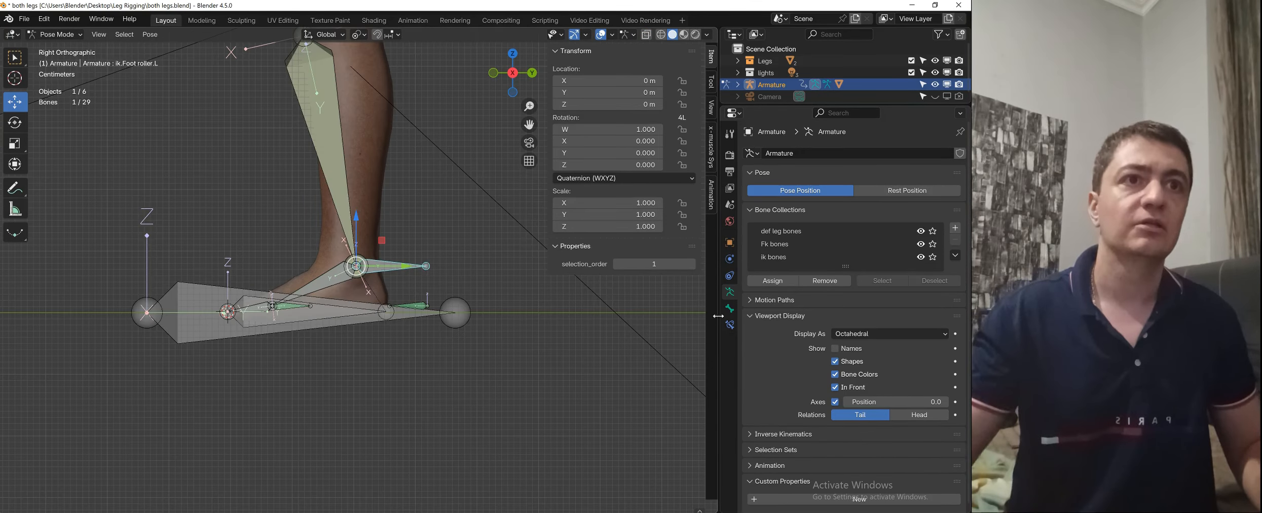
click(884, 335)
click(862, 366)
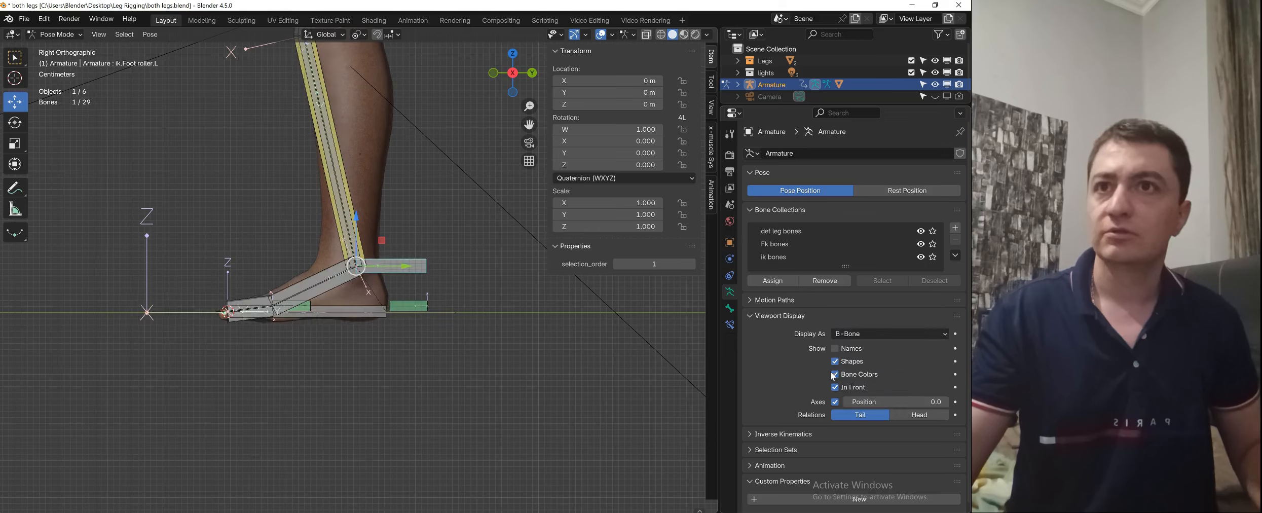
- Test-rotate ik.Foot roller.L about the X axis so its end tilts downward, and inspect the mch.back.heel.rot.L bone's constraints
scroll(397, 265, down, 2)
key(r)
key(x)
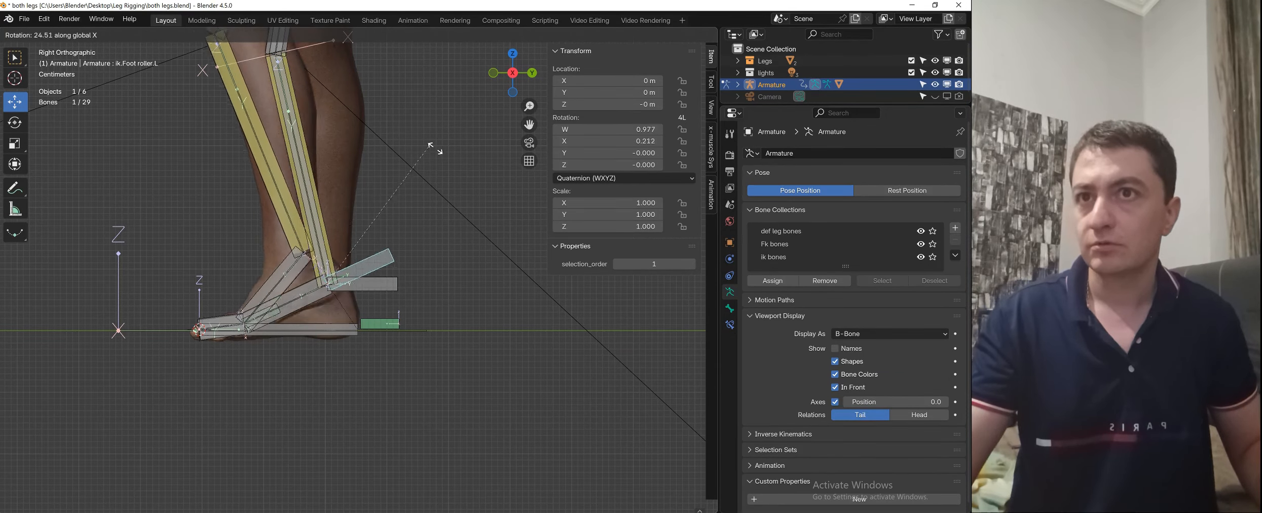
click(411, 317)
click(399, 323)
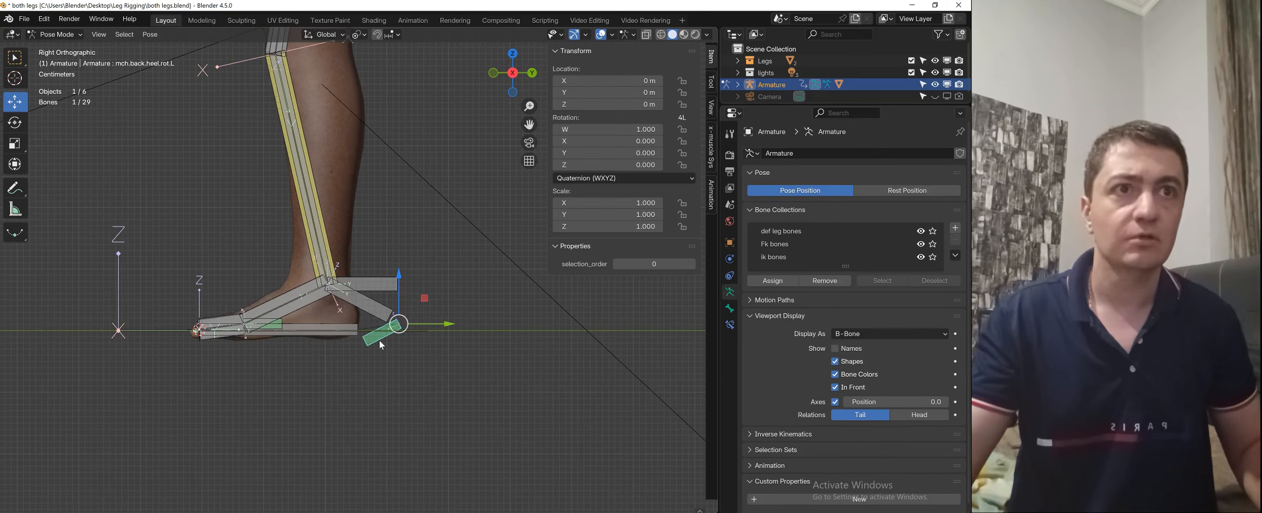
click(729, 326)
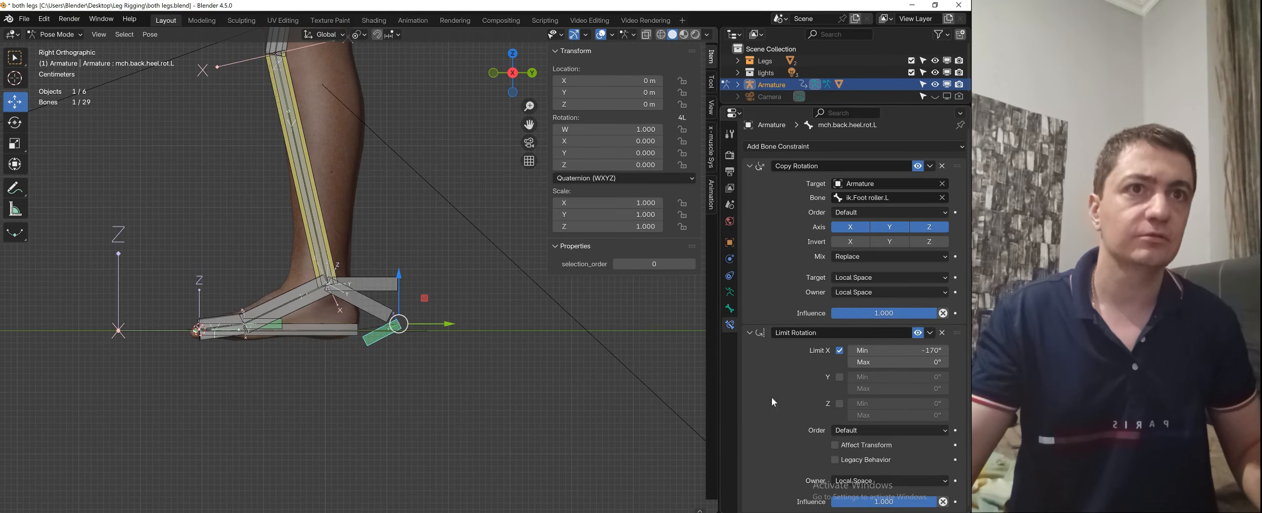
- Set the owner space of mch.heel.rot.L's Limit Rotation constraint to Local Space
scroll(337, 332, up, 1)
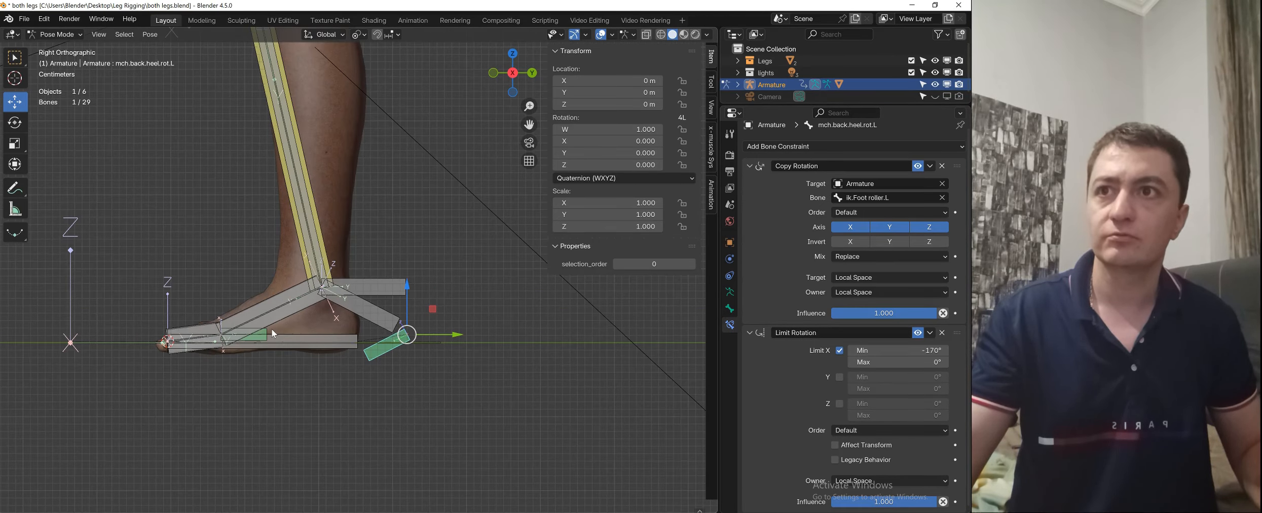
click(268, 330)
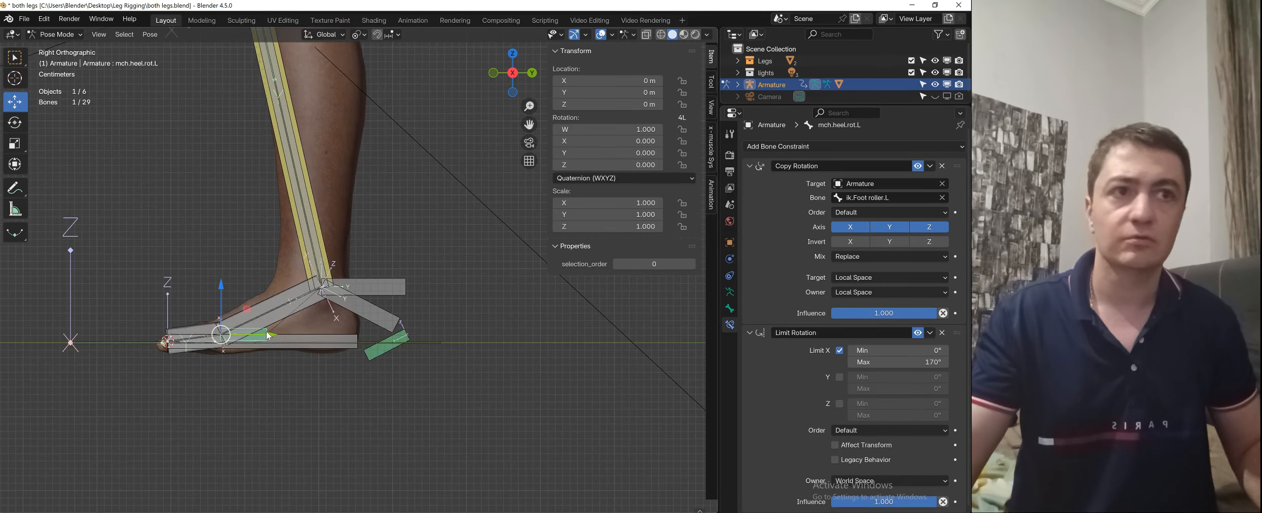
click(875, 480)
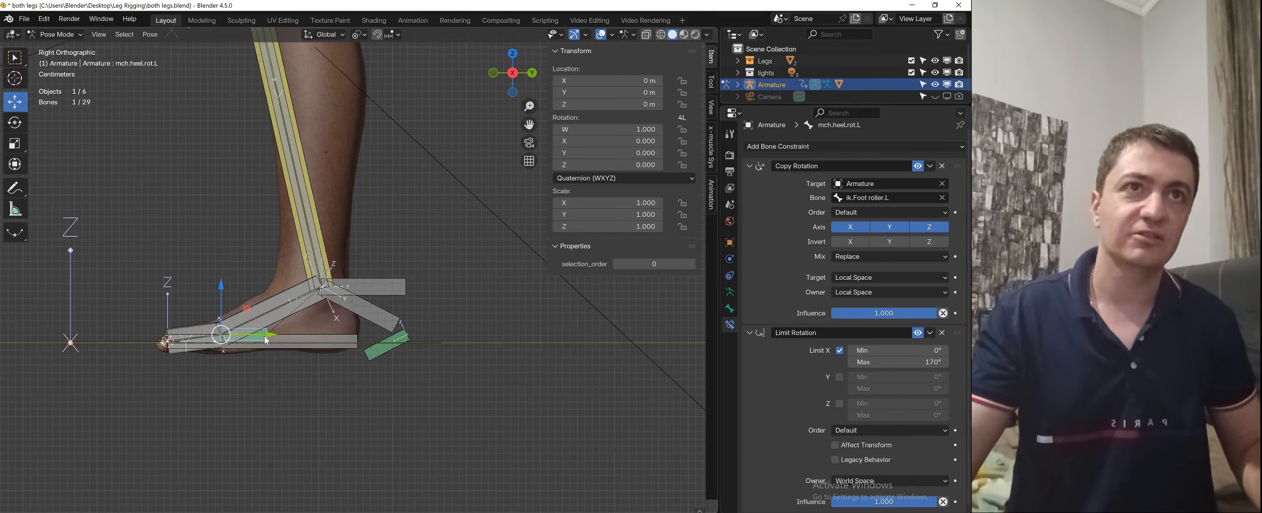
click(865, 482)
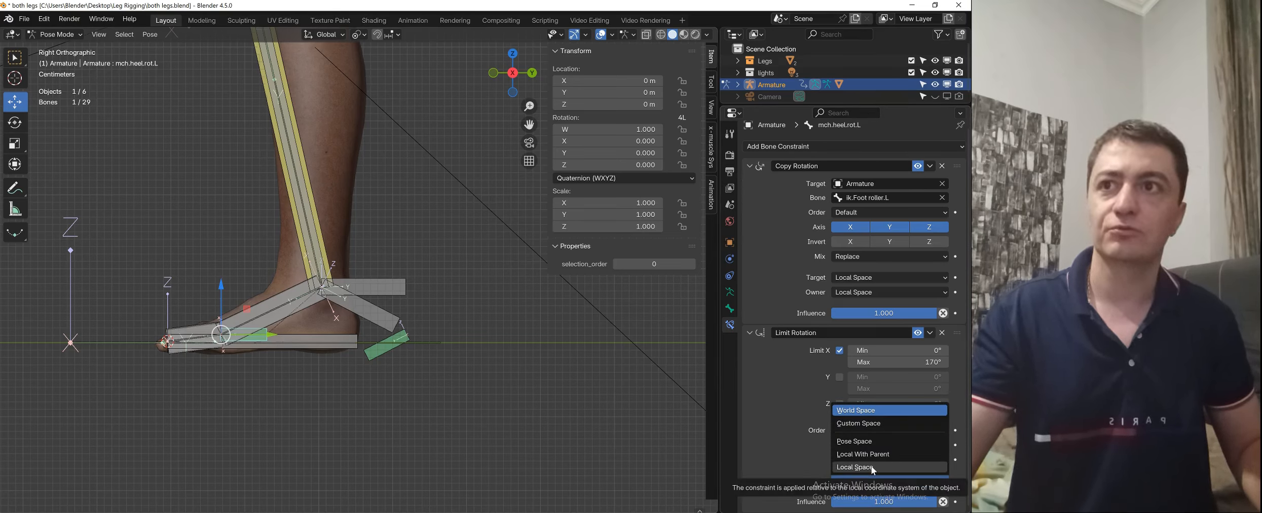
click(873, 468)
- Reset the rotation of all bones and test-rotate ik.Foot roller.L about the X axis, cancelling the rotation
key(a)
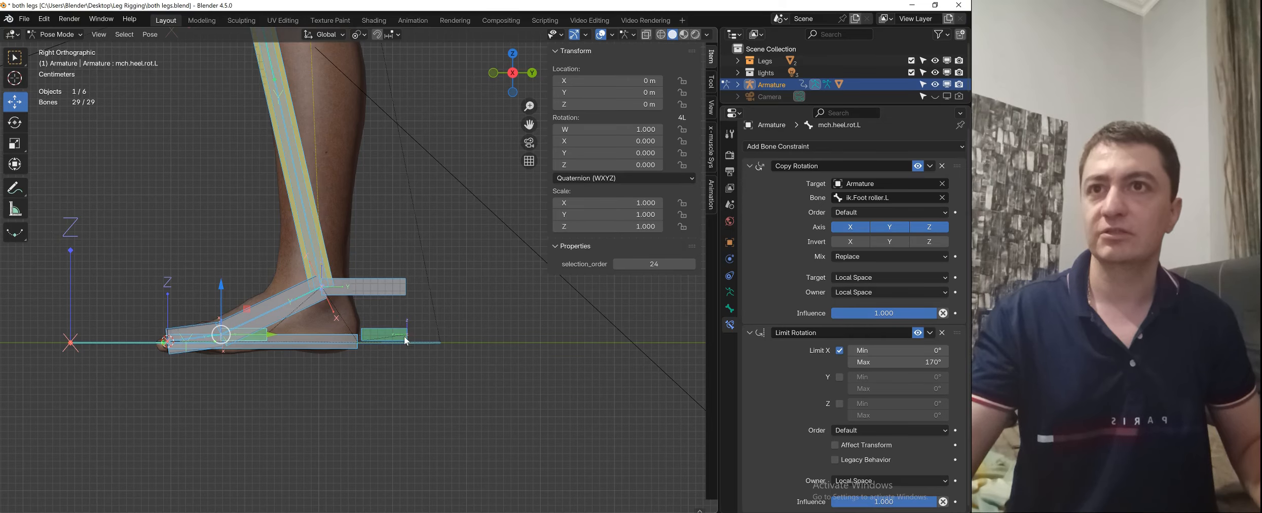
click(398, 296)
key(r)
key(x)
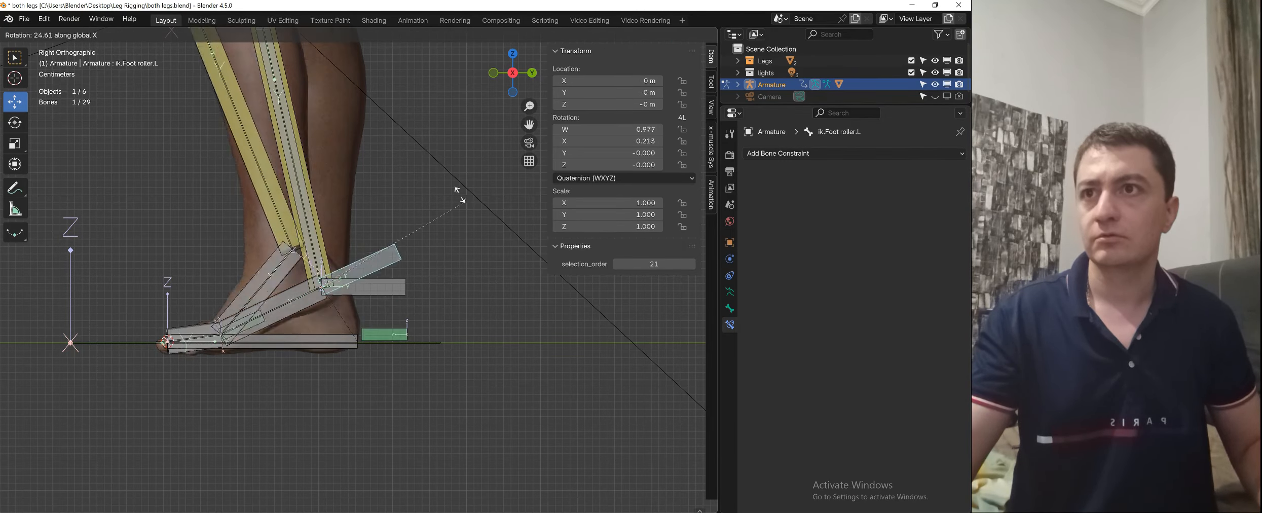
right_click(458, 194)
- Compare the Copy Rotation and Limit Rotation settings of mch.heel.rot.L and mch.back.heel.rot.L
click(266, 333)
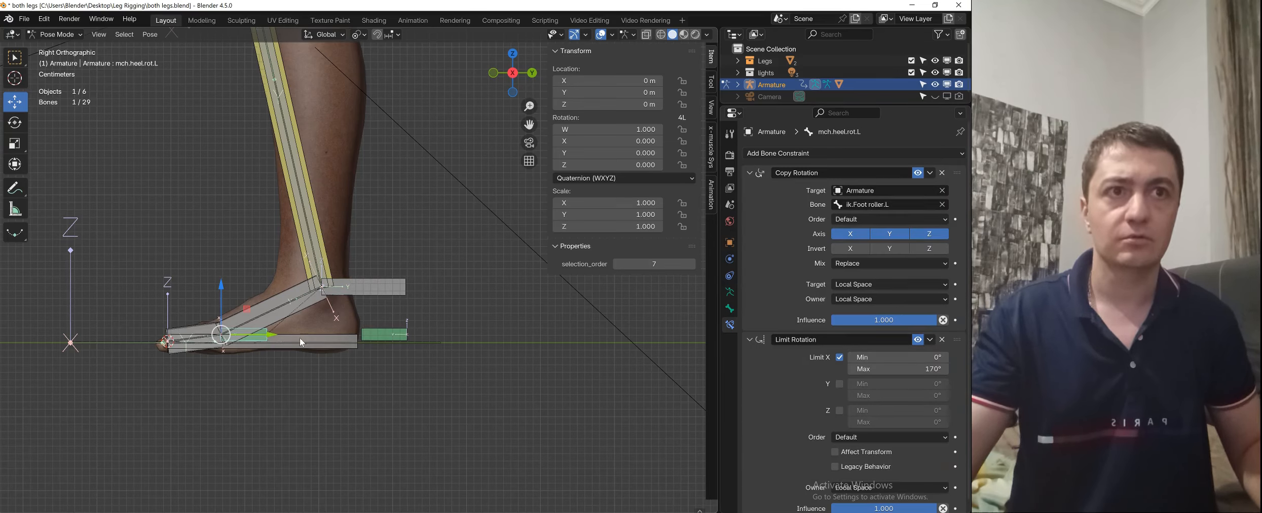
click(388, 336)
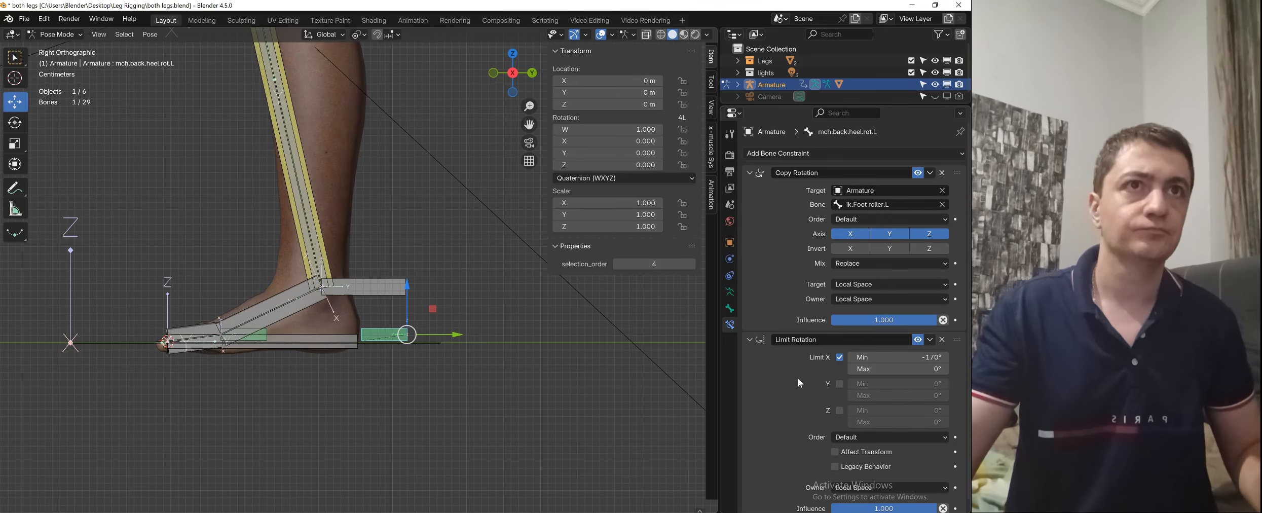
scroll(932, 372, down, 1)
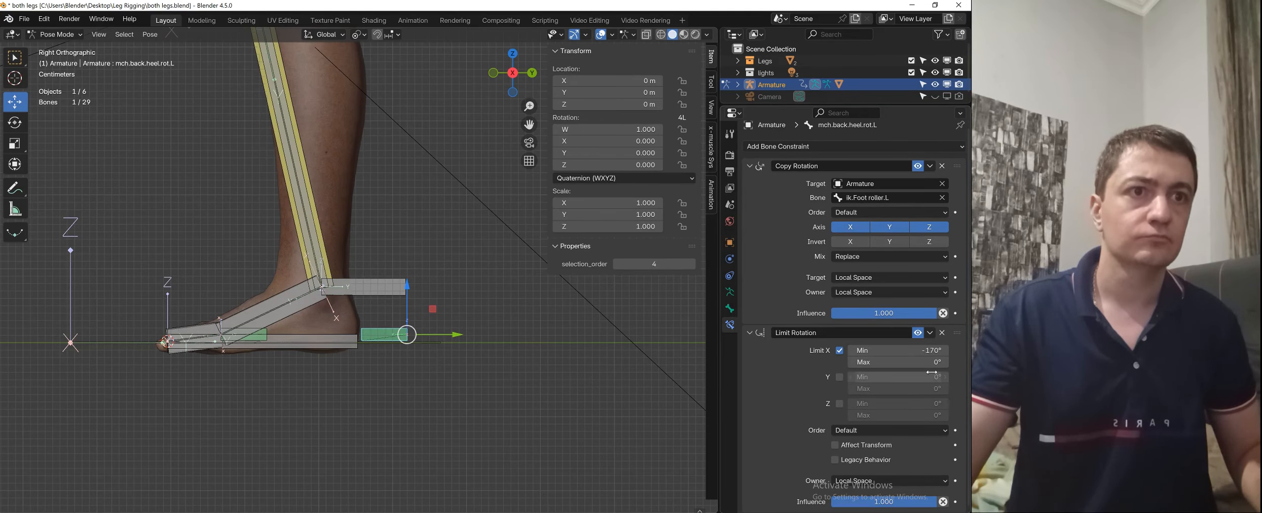
ctrl+middle_drag(908, 323, 909, 342)
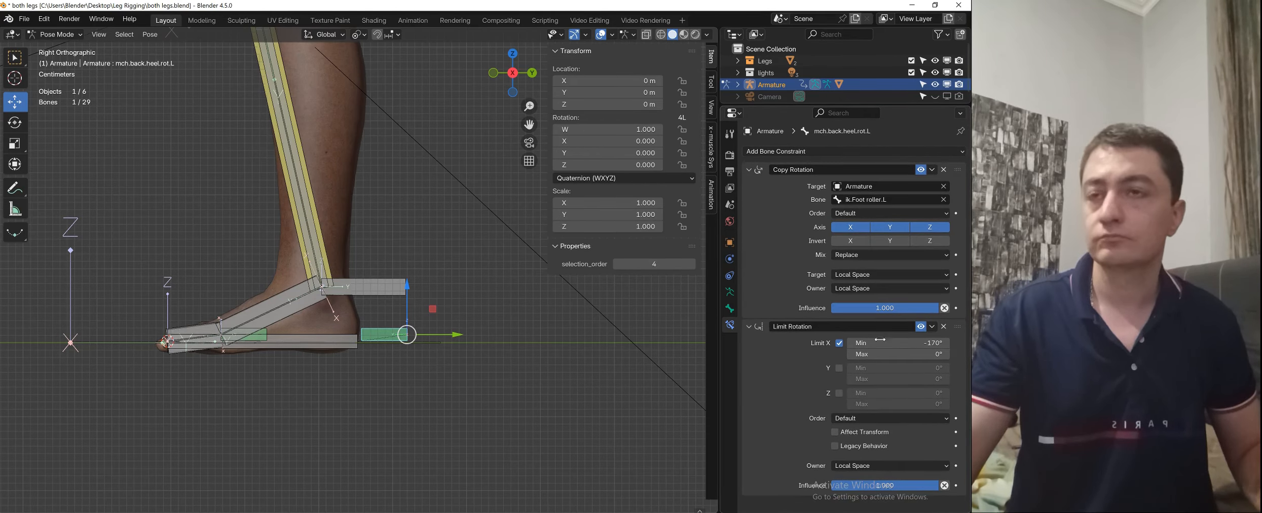
scroll(368, 329, up, 1)
- Test-rotate cntrl.Foot.L about the X axis from an angled view and cancel the rotation
mouse_move(395, 283)
middle_down()
mouse_move(465, 324)
mouse_move(389, 301)
middle_up()
click(353, 350)
key(r)
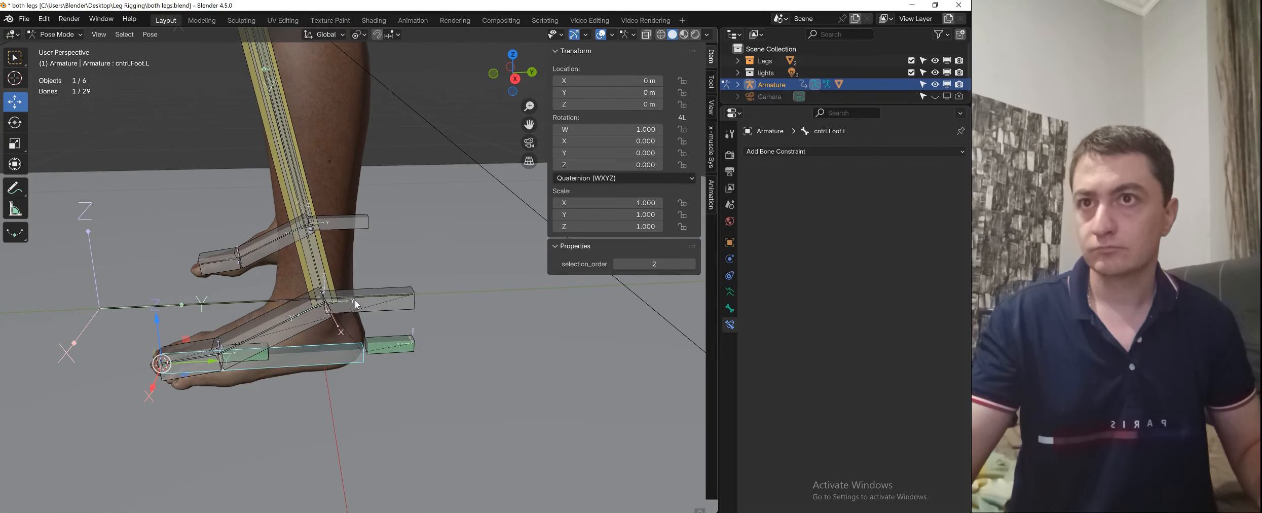
key(x)
right_click(489, 322)
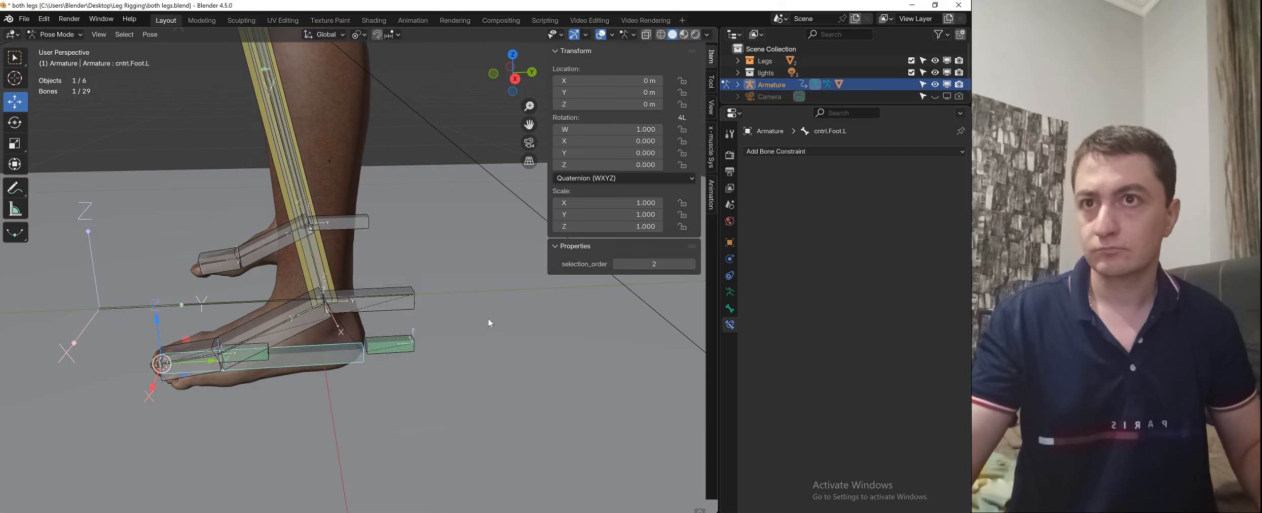
- Enter Edit Mode and test-move ik.Foot roller.L and mch.back.heel.rot.L to check their parenting, cancelling each move
key(ctrl+Tab)
click(553, 320)
click(383, 305)
key(g)
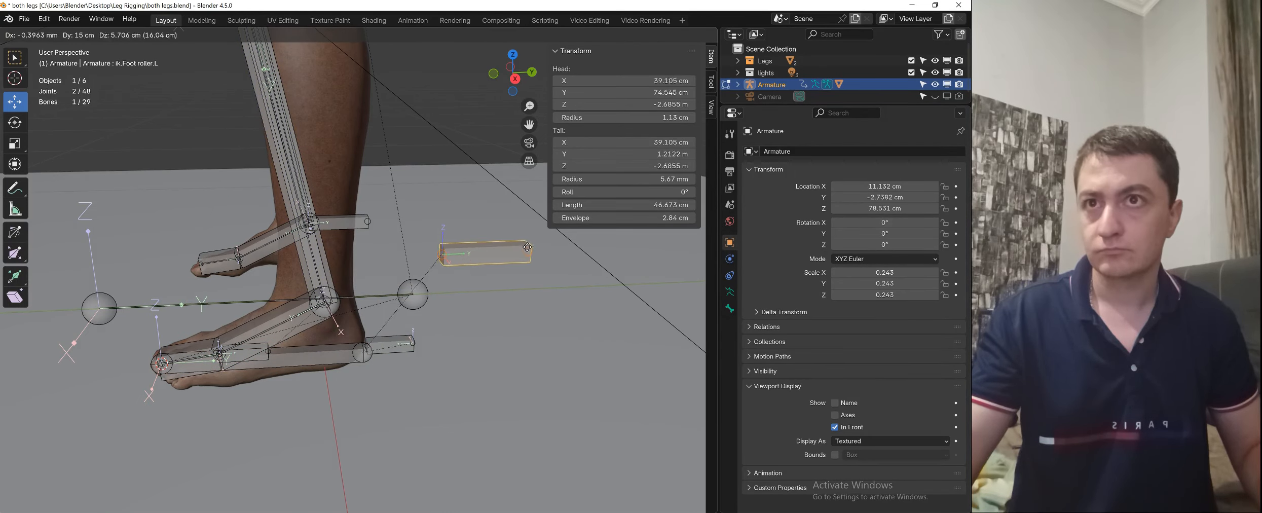
right_click(481, 287)
middle_drag(481, 287, 454, 296)
key(g)
right_click(527, 282)
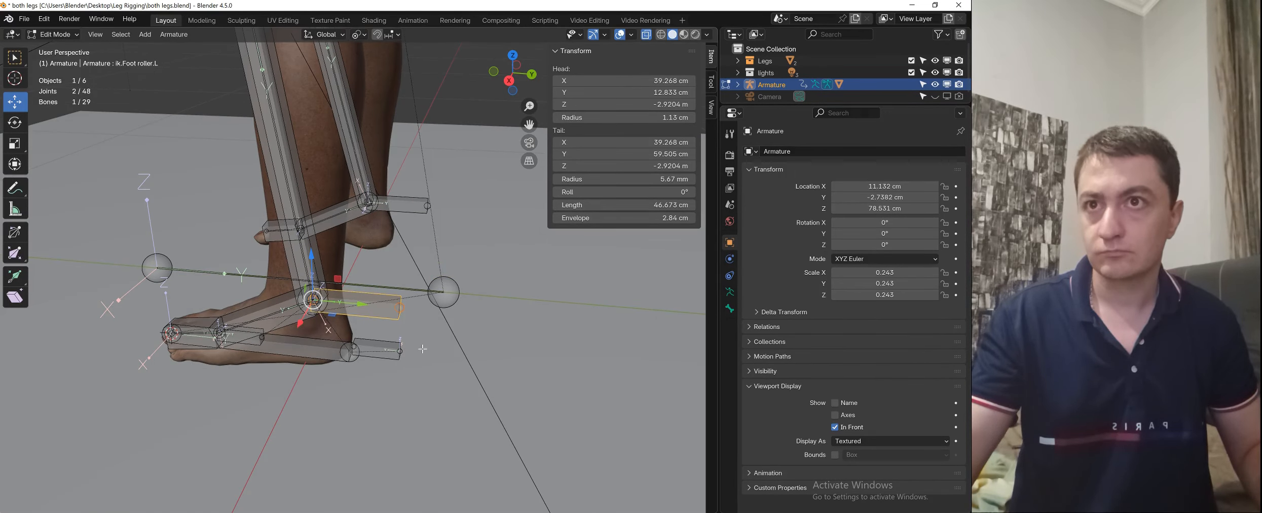
click(378, 350)
key(g)
right_click(417, 354)
- Parent mch.back.heel.rot.L to cntrl.Foot.L and test-move both bones together, cancelling the move
shift+click(313, 359)
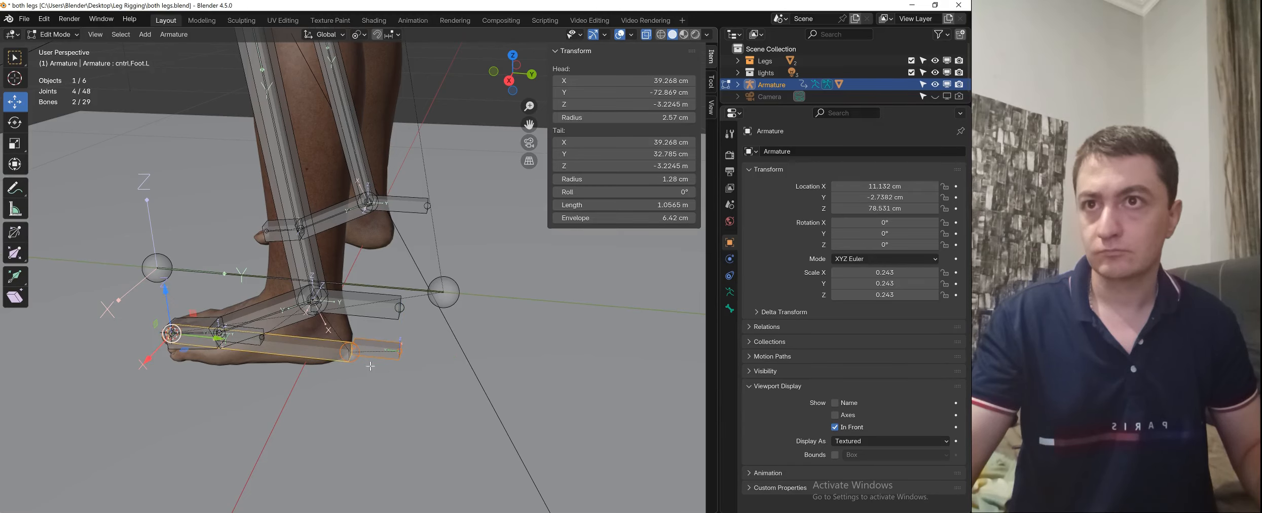
right_click(406, 369)
click(445, 375)
click(445, 373)
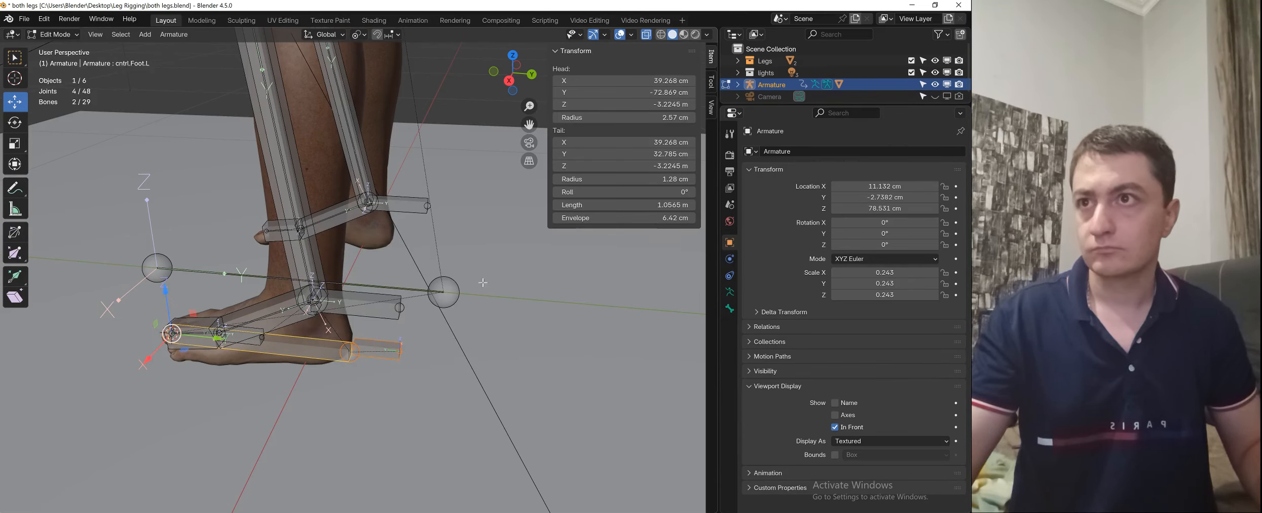
middle_drag(345, 356, 284, 361)
key(g)
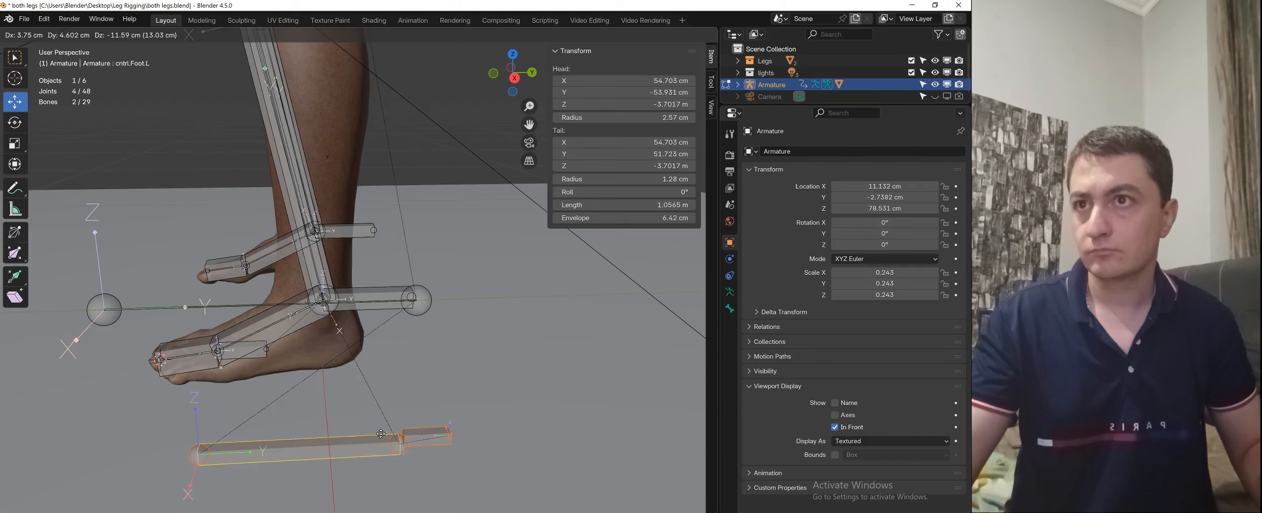
right_click(250, 367)
- Test-move mch.heel.rot.L on its own to check its connection to the back heel bone, cancelling the moves
click(252, 345)
click(252, 345)
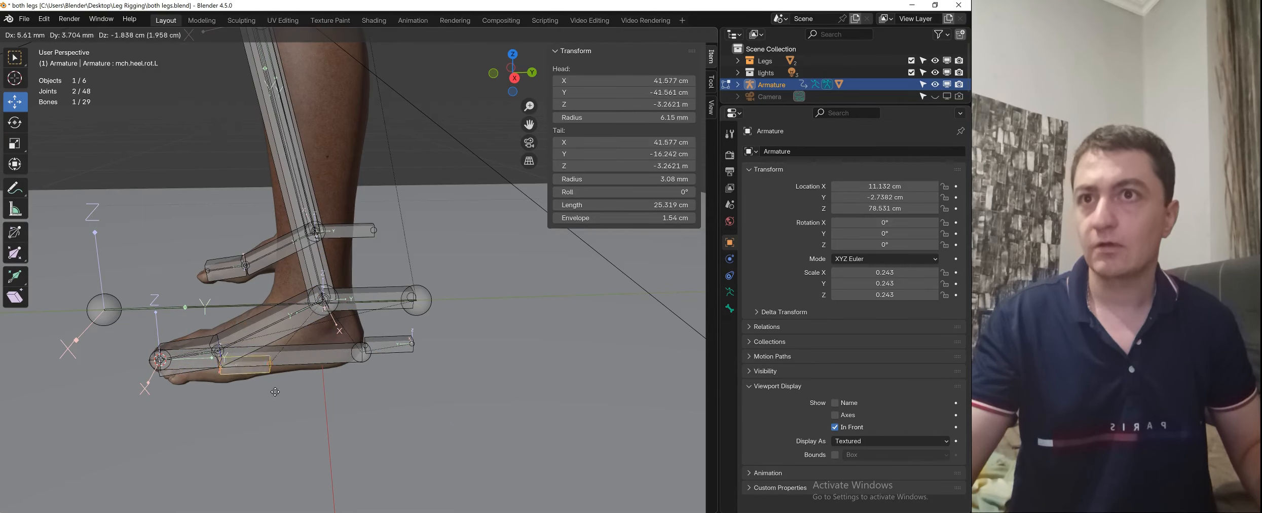
shift+click(379, 339)
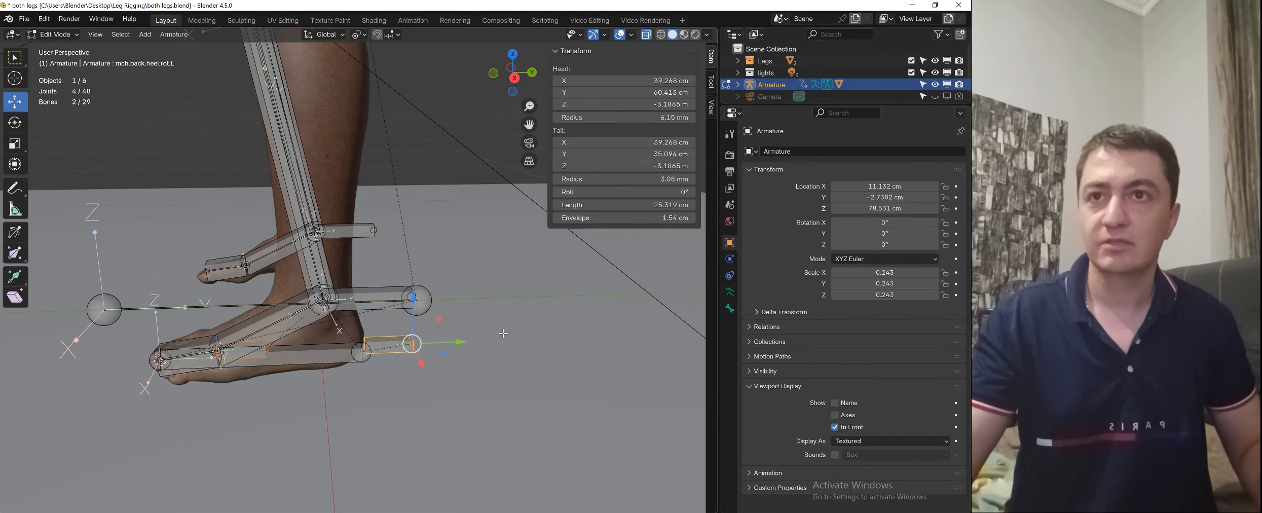
scroll(462, 340, up, 1)
scroll(443, 364, up, 1)
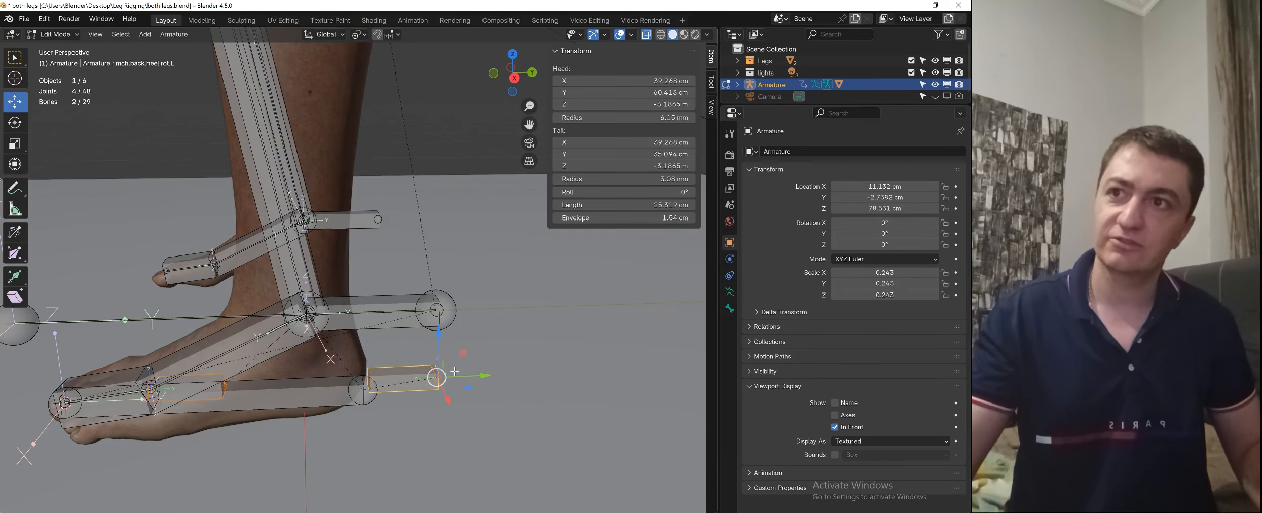
click(211, 380)
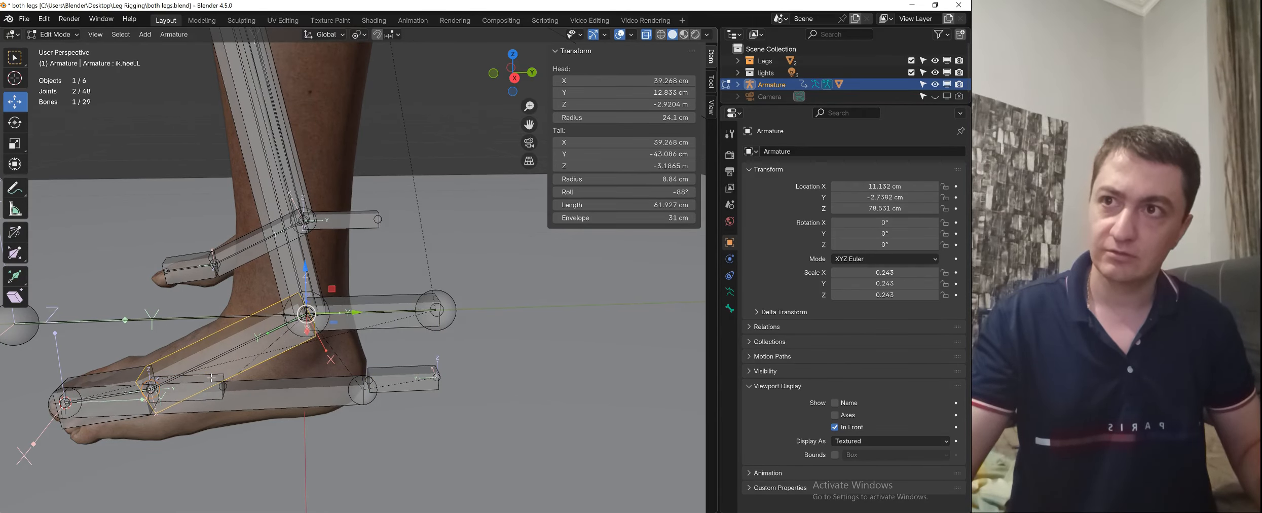
click(211, 378)
key(g)
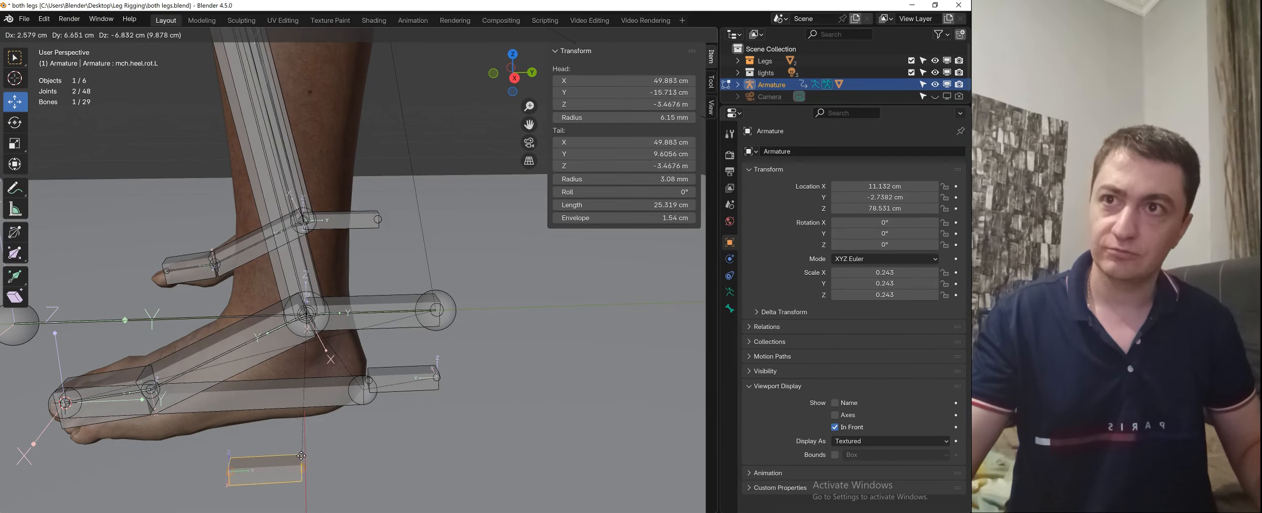
click(215, 379)
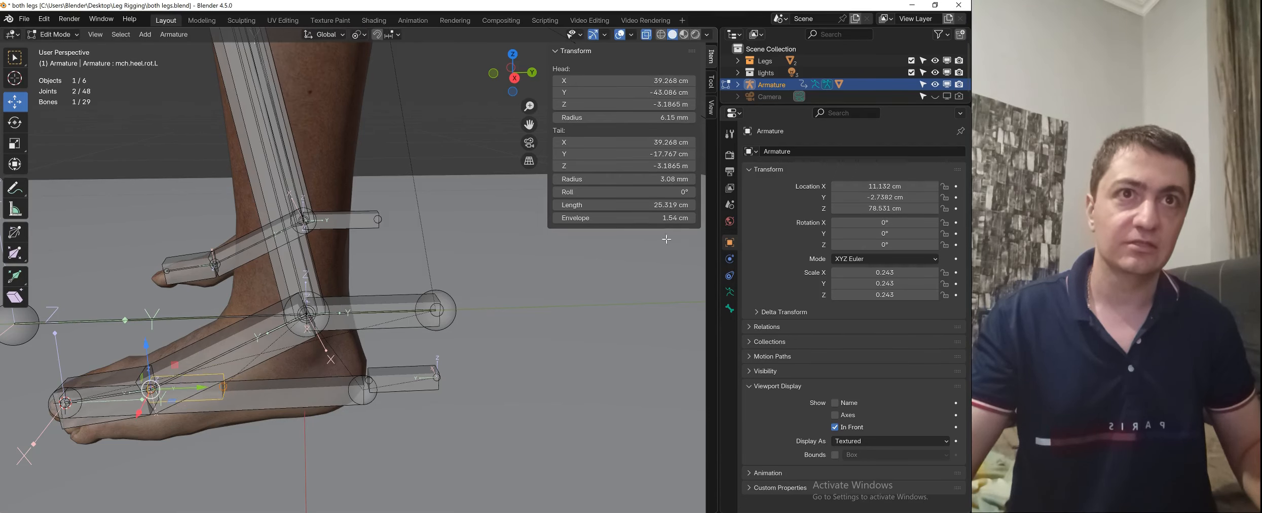
- Parent mch.heel.rot.L to mch.back.heel.rot.L
click(729, 307)
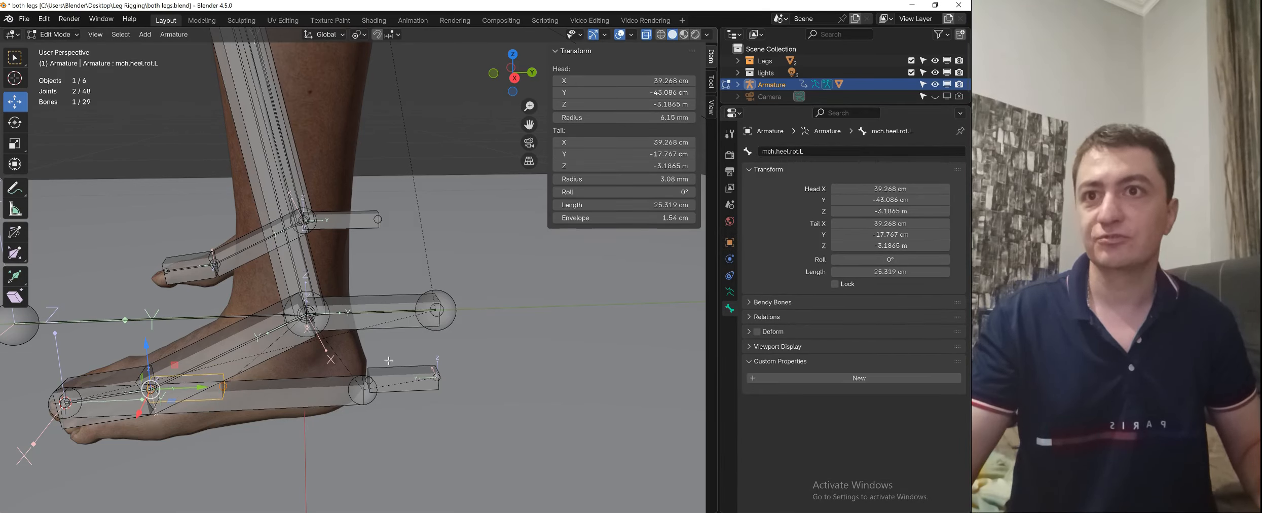
shift+click(407, 373)
right_click(517, 351)
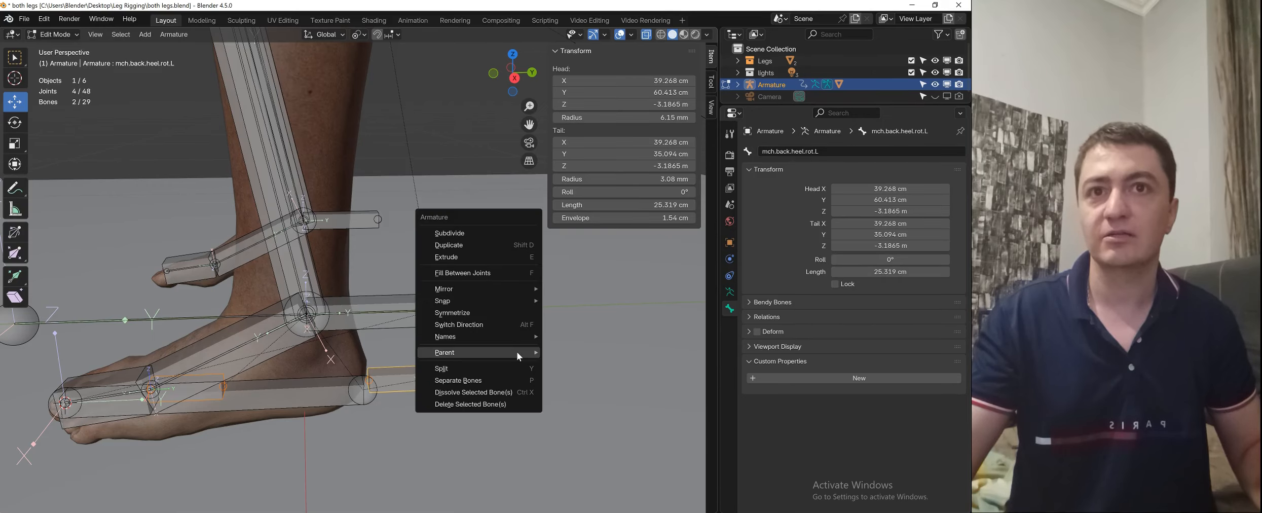
mouse_move(517, 352)
click(579, 351)
click(579, 351)
- Return to Pose Mode and test-rotate ik.Foot roller.L about the X axis, cancelling the rotation
key(ctrl+Tab)
click(579, 418)
scroll(488, 372, down, 2)
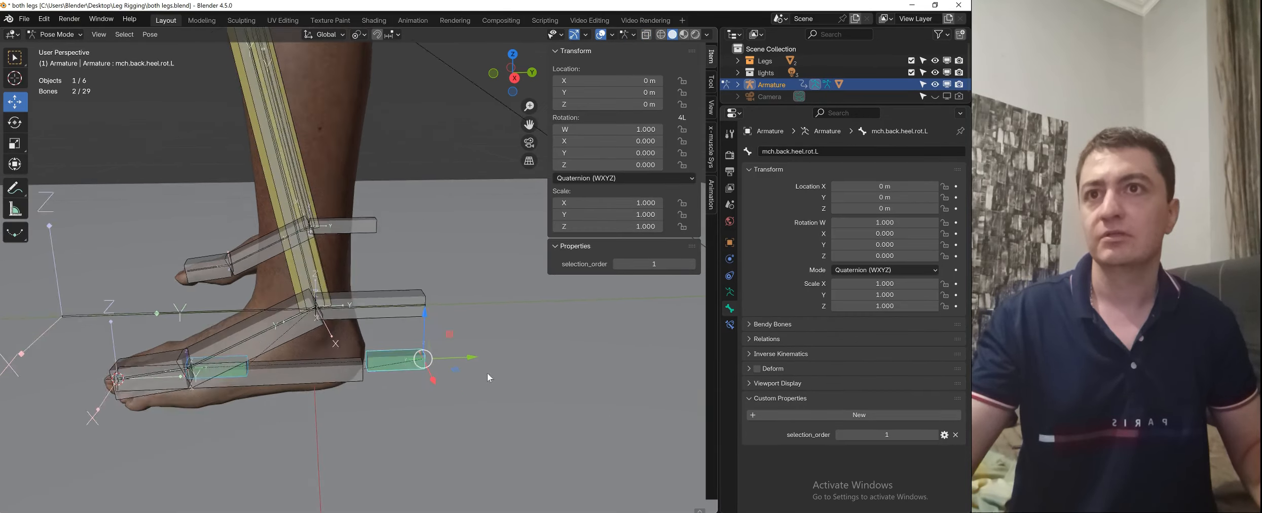
middle_drag(483, 372, 476, 358)
click(392, 295)
key(r)
key(x)
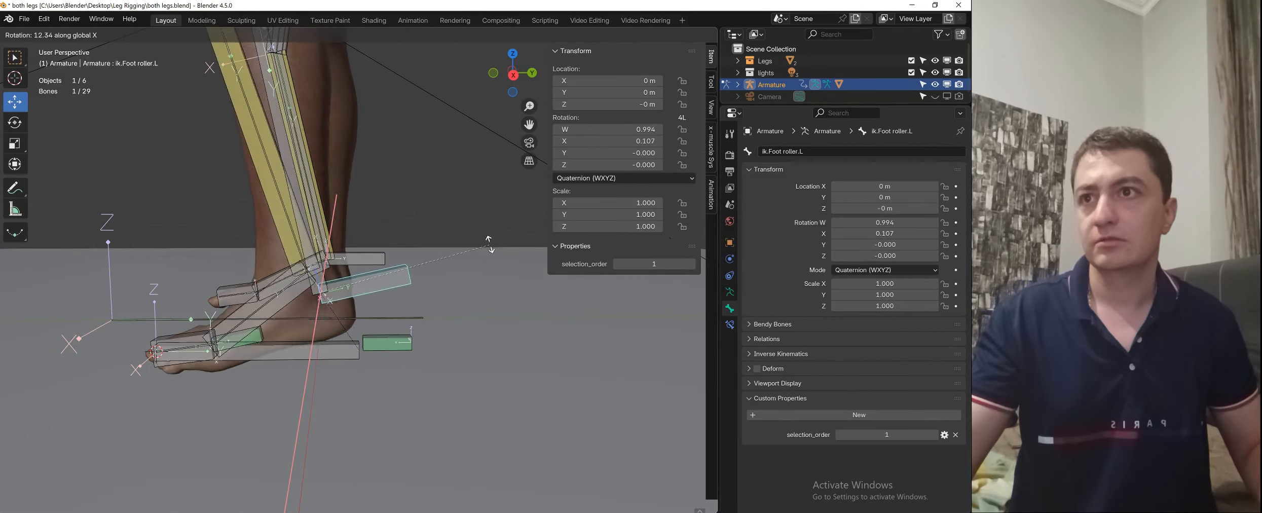
right_click(432, 276)
- Test-rotate cntrl.Foot.L about the X axis in the right orthographic view and cancel the rotation
click(330, 356)
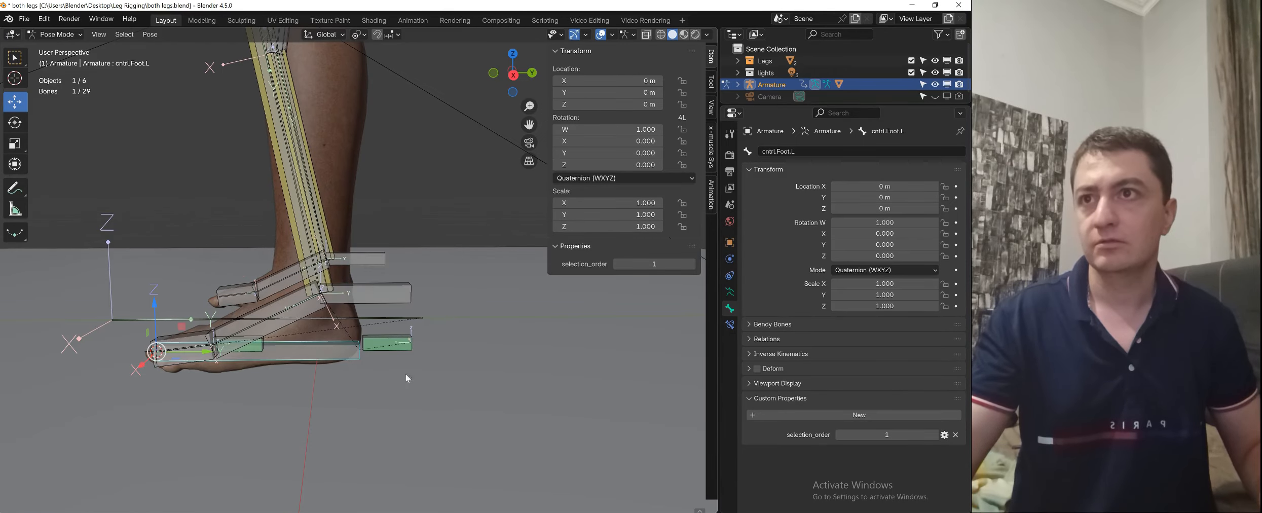
key(r)
key(x)
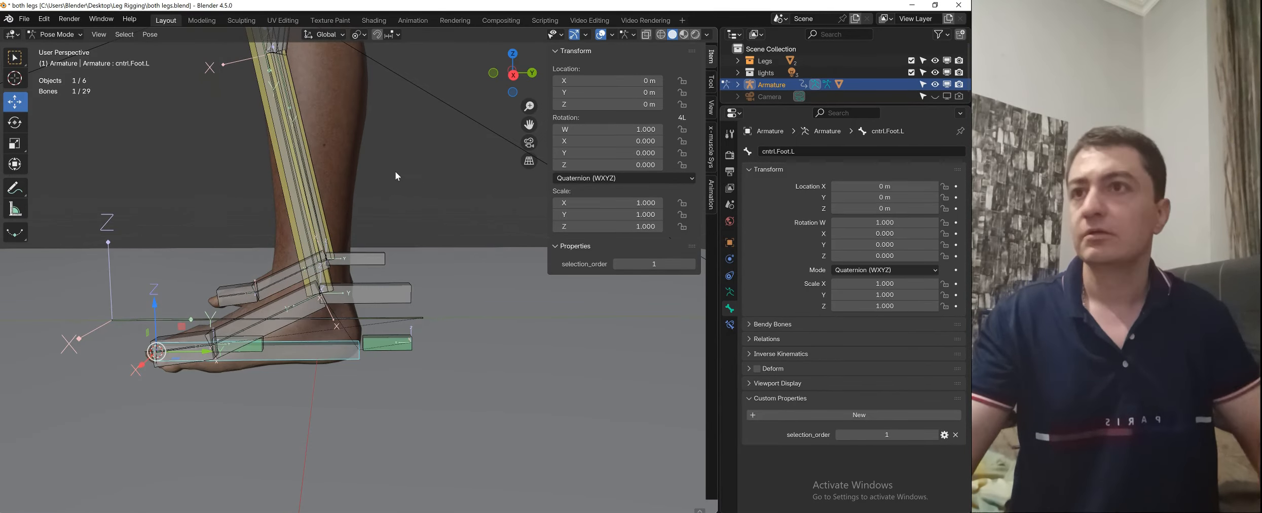
key(KP_3)
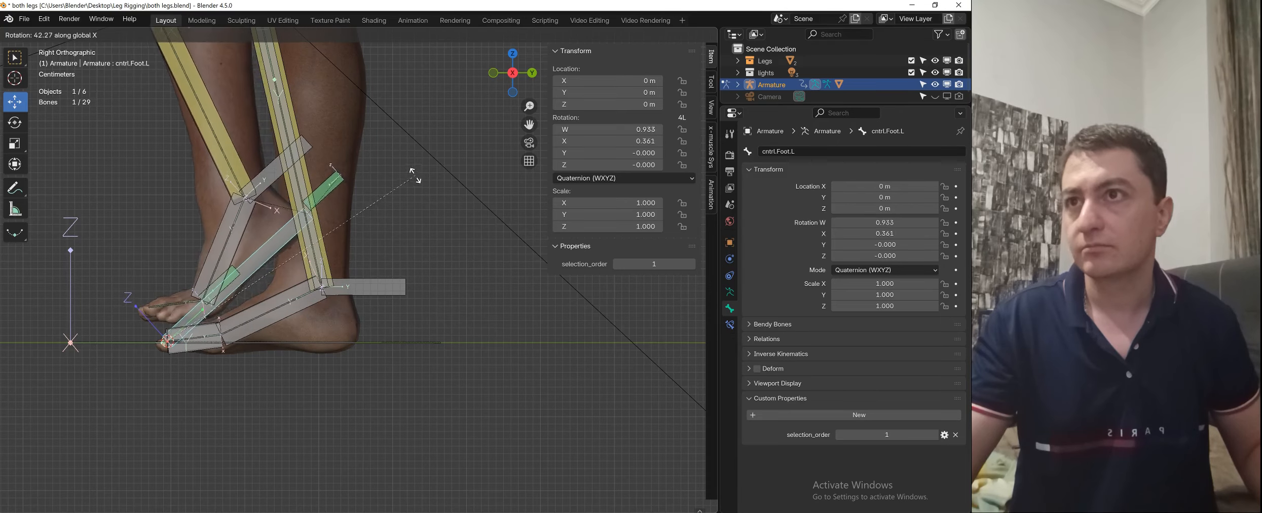
right_click(431, 217)
- Test-rotate ik.Foot roller.L about the X axis in the right orthographic view and cancel the rotation
scroll(305, 395, up, 2)
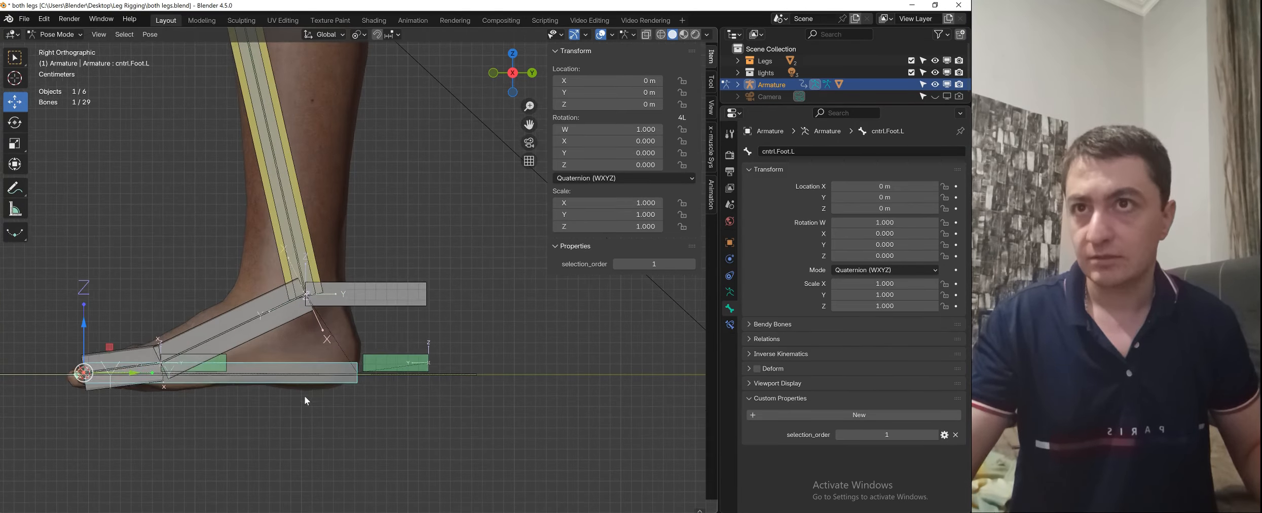
click(390, 301)
key(r)
key(x)
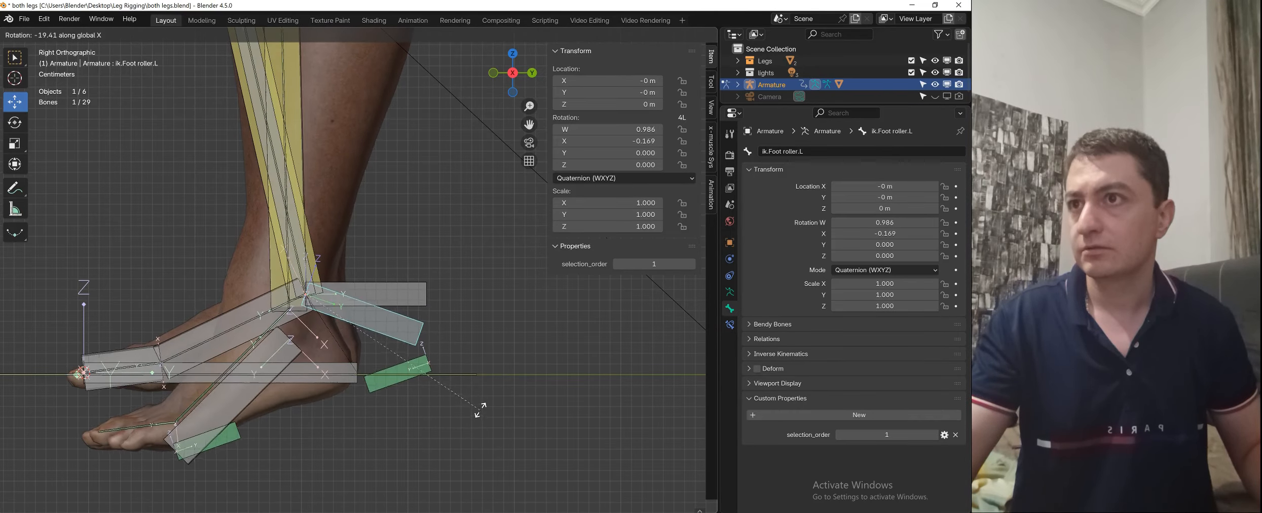
key(Escape)
- Parent ik.toe.L to mch.back.heel.rot.L in Edit Mode with Keep Offset, and return to Pose Mode
click(106, 361)
middle_drag(264, 345, 277, 397)
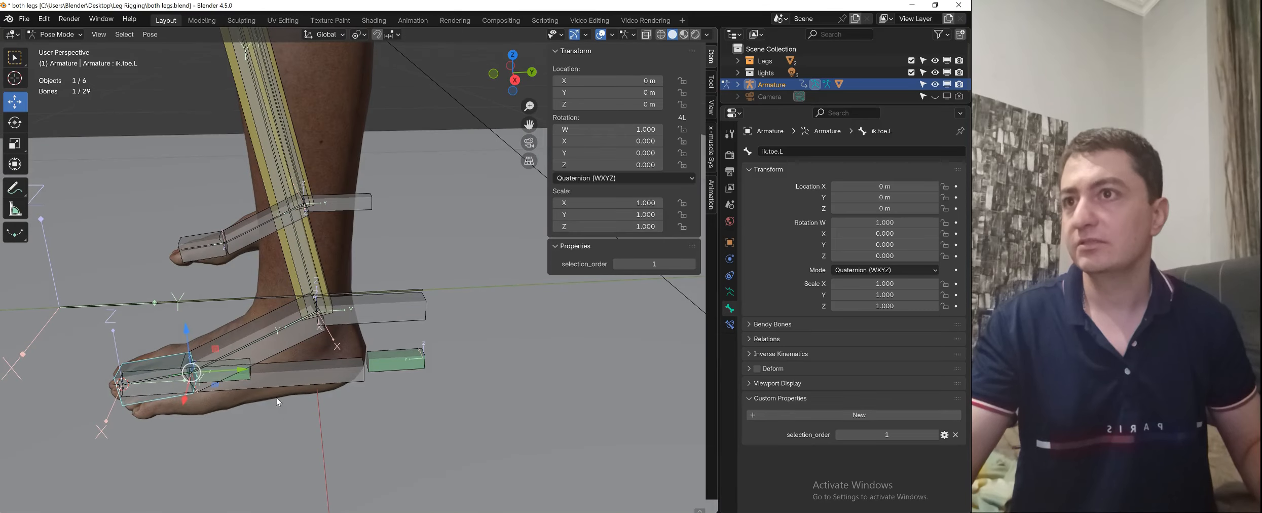
key(ctrl+Tab)
click(243, 358)
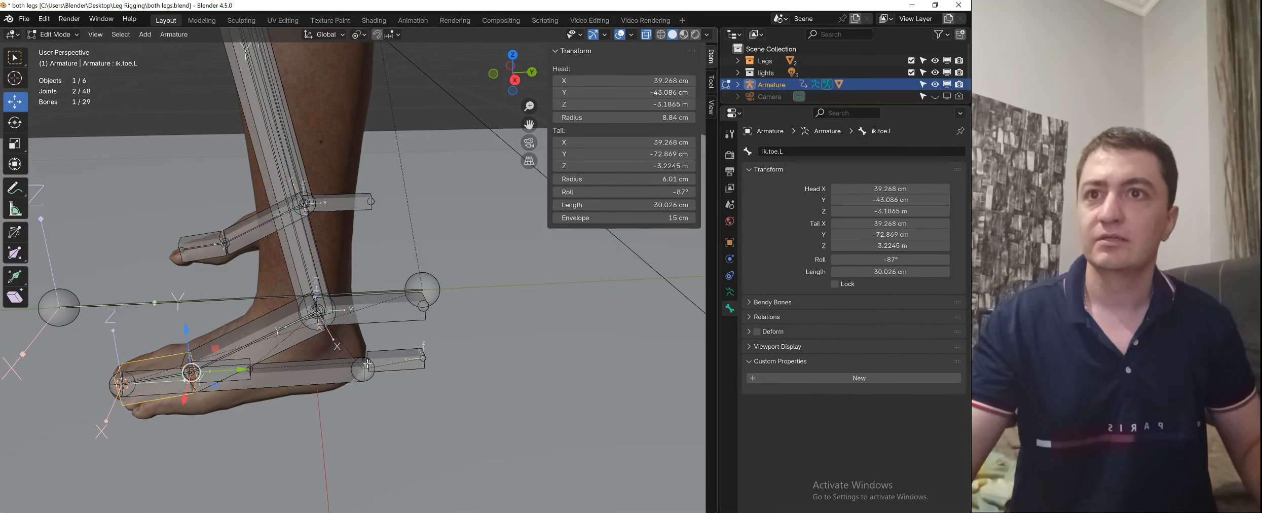
shift+click(402, 354)
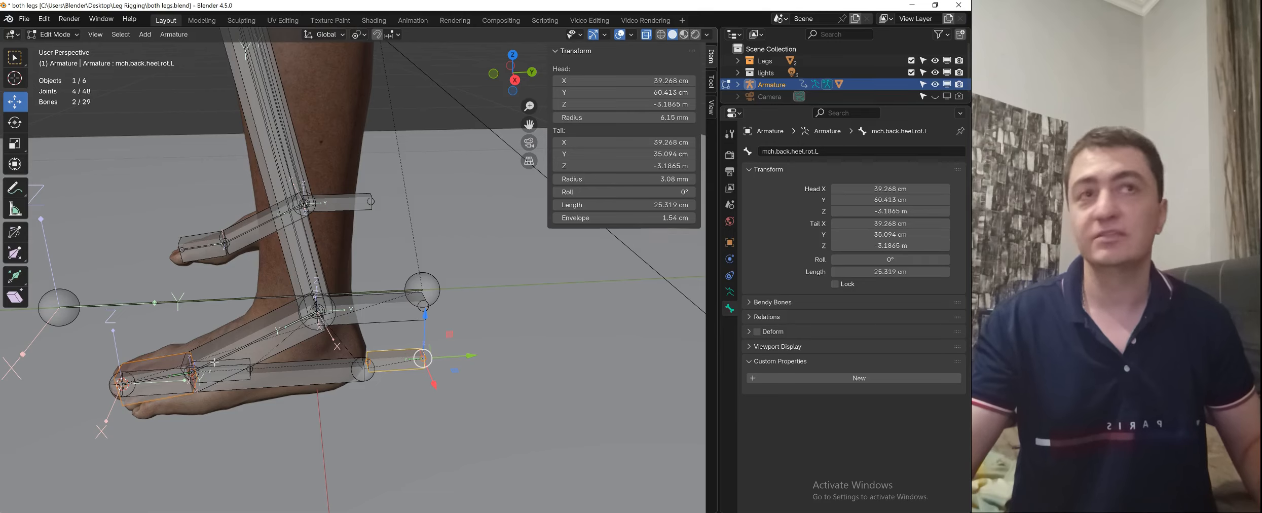
click(155, 358)
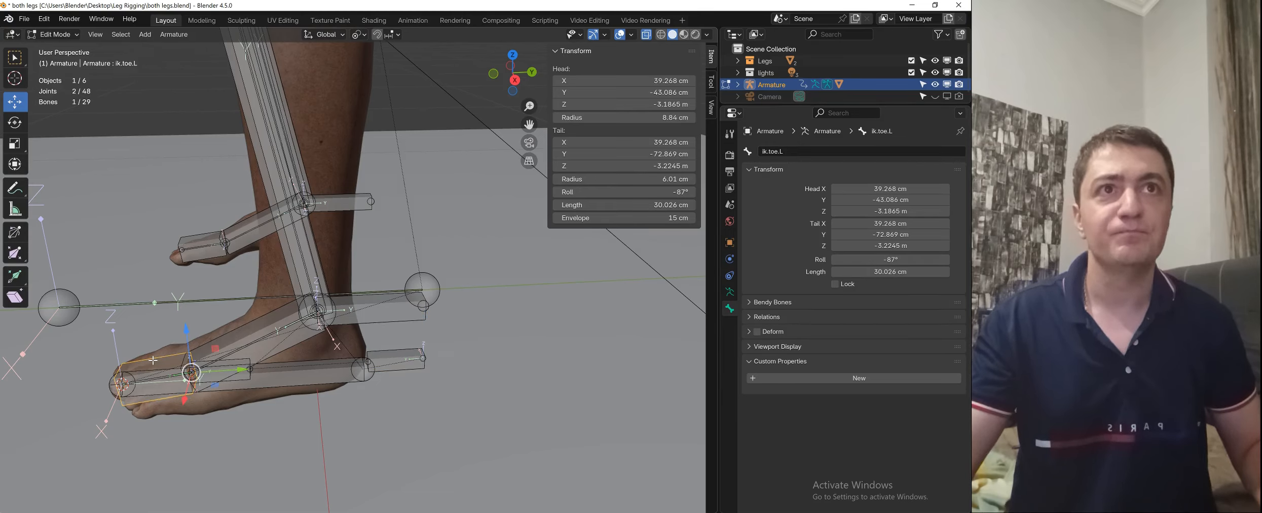
shift+click(402, 356)
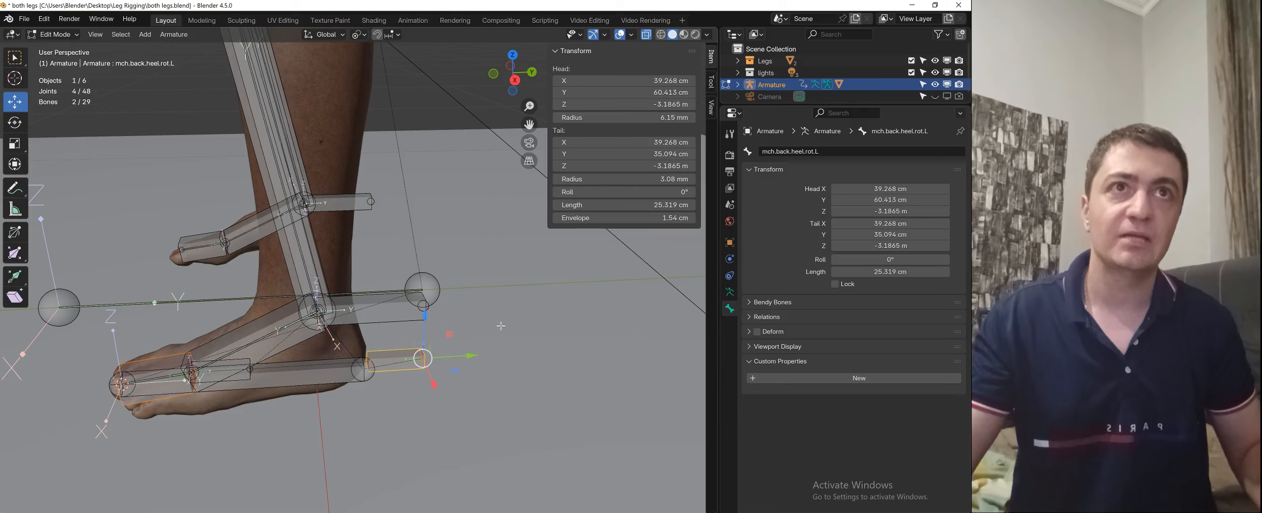
right_click(500, 325)
click(547, 328)
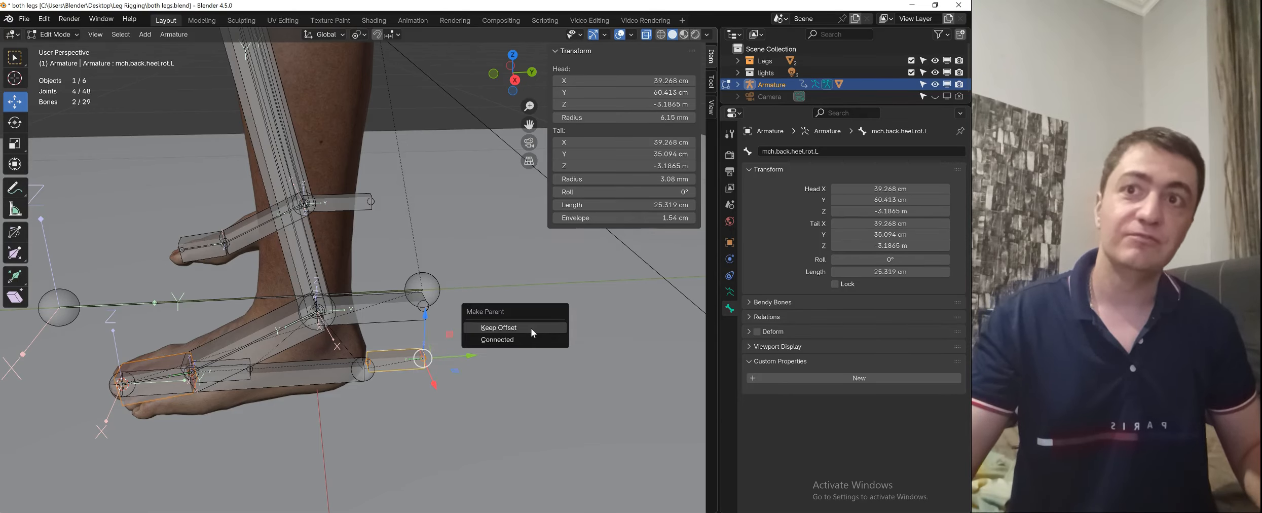
click(531, 328)
key(ctrl+Tab)
click(484, 395)
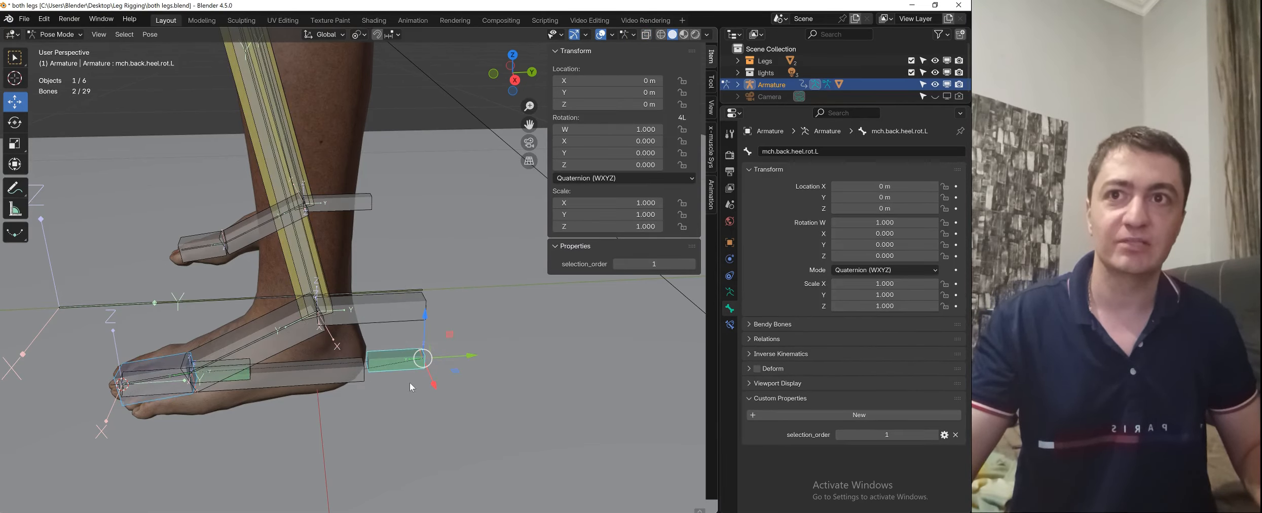
key(ctrl+Tab)
click(486, 360)
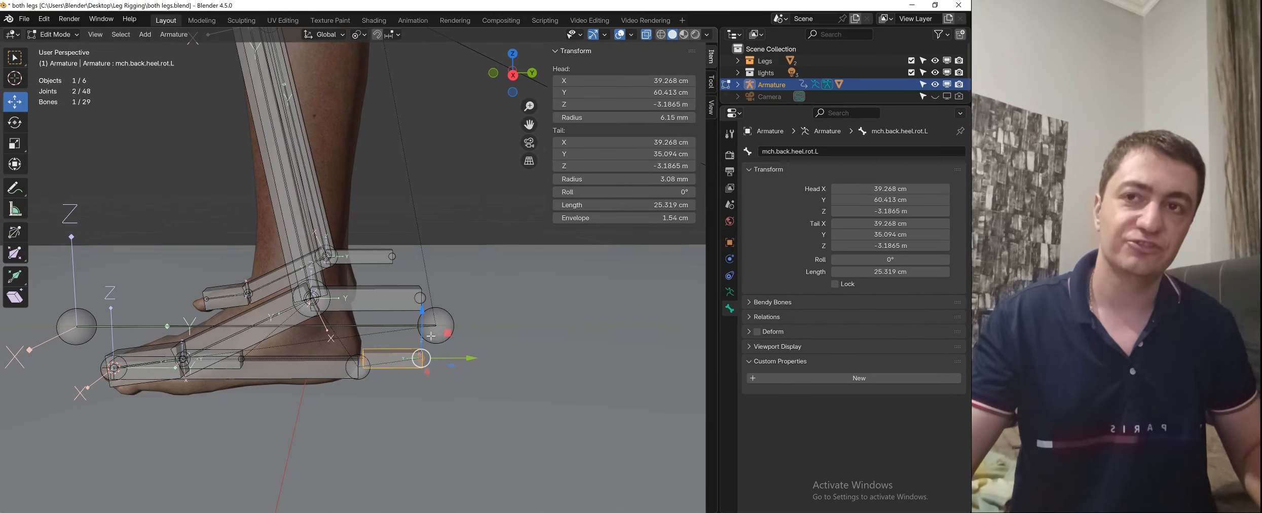
right_click(486, 350)
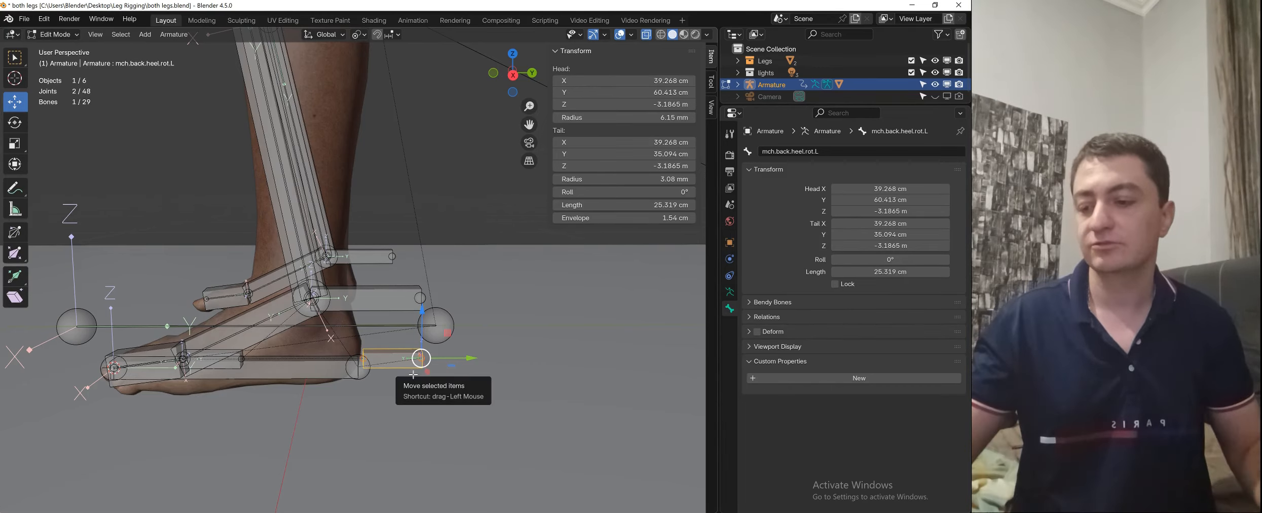
key(Tab)
click(338, 376)
scroll(387, 337, down, 1)
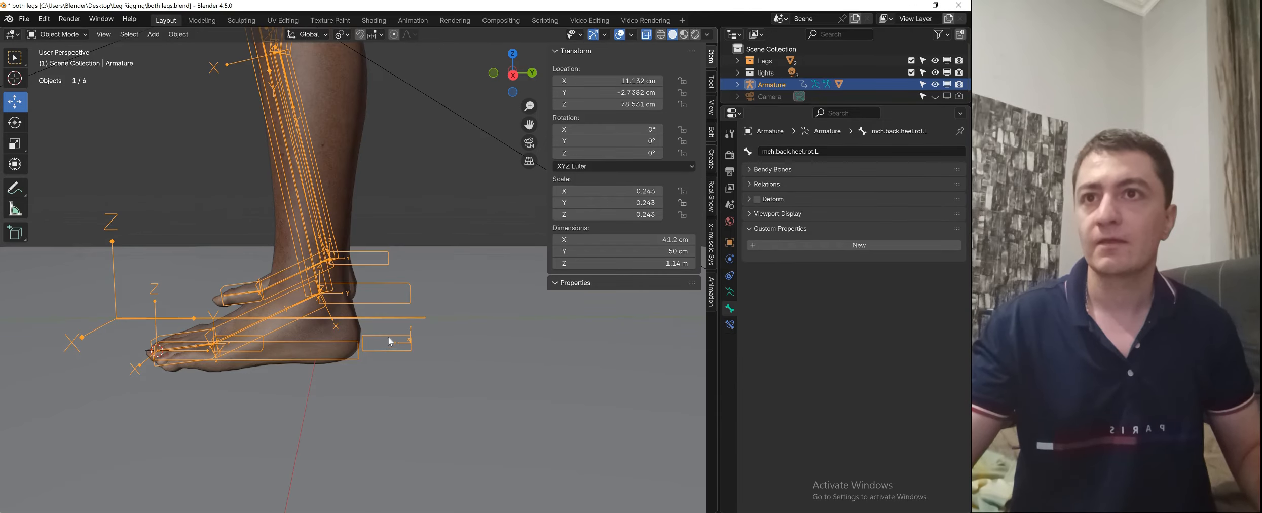
- Return to Pose Mode and test-rotate ik.Foot roller.L about the X axis, cancelling the rotation
key(Tab)
click(430, 397)
key(r)
key(x)
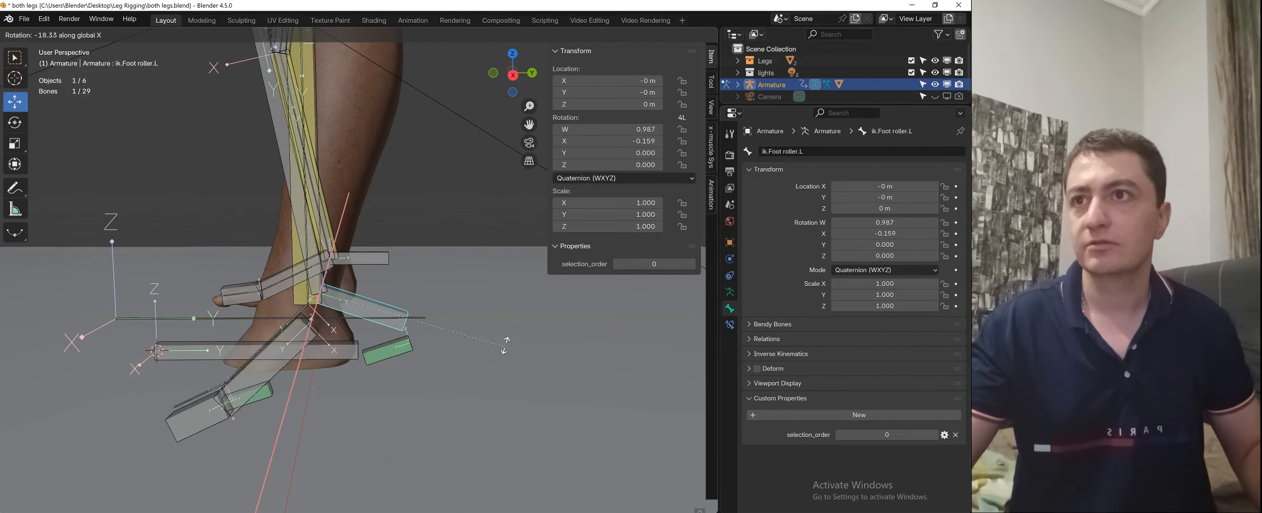
right_click(431, 176)
- Test-rotate cntrl.Foot.L about the X axis, viewing the foot from the right orthographic side, and cancel the rotation
click(334, 336)
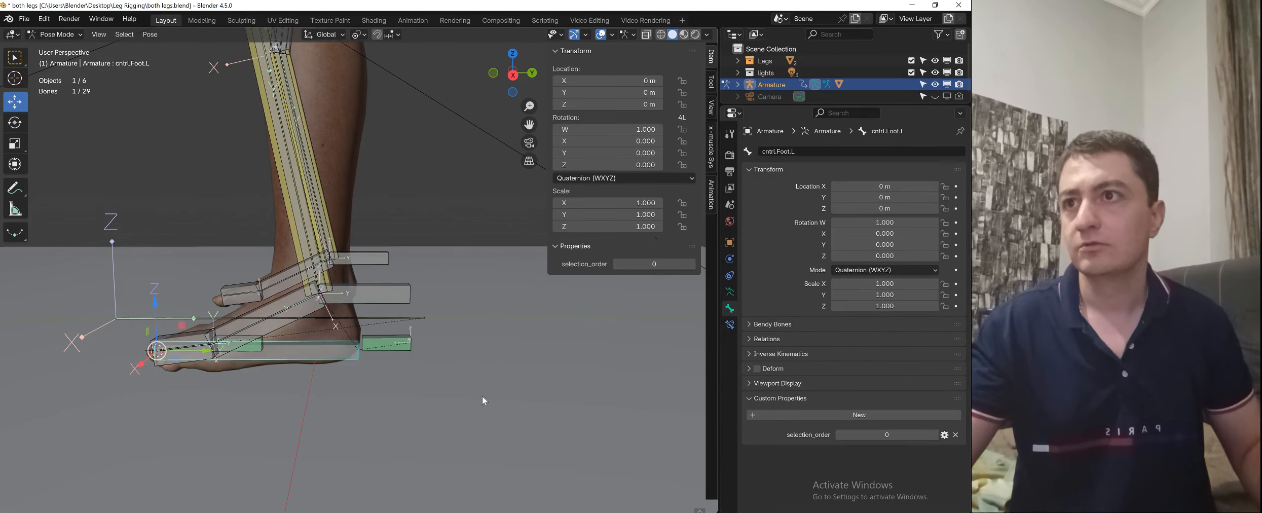
key(r)
key(x)
key(KP_3)
key(KP_5)
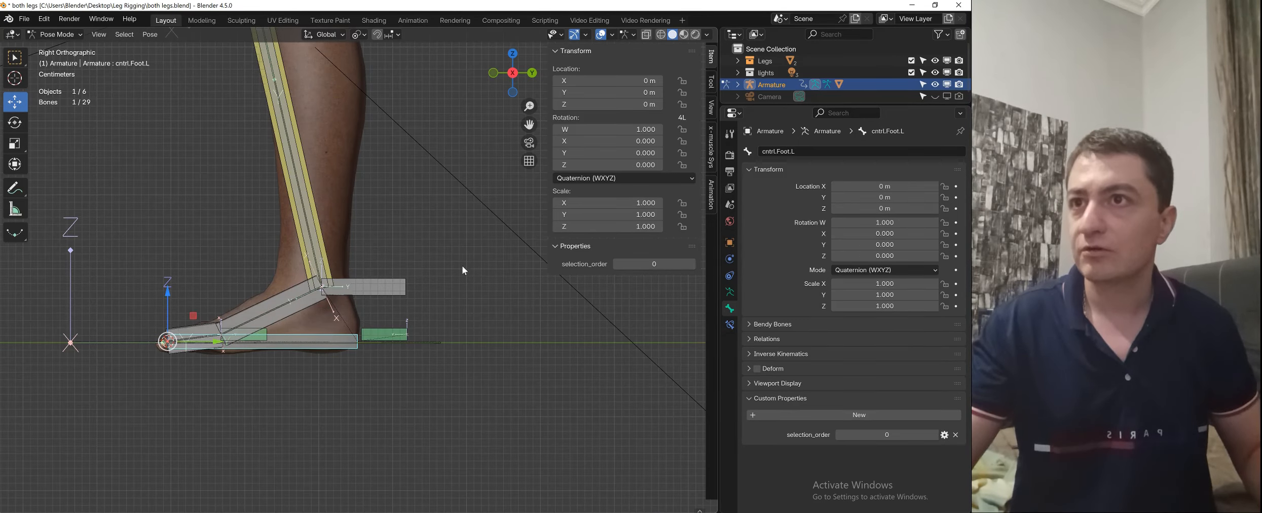
right_click(442, 150)
- Test-rotate ik.Foot roller.L about the X axis again from the right side view, cancelling the rotation
click(388, 281)
key(r)
key(x)
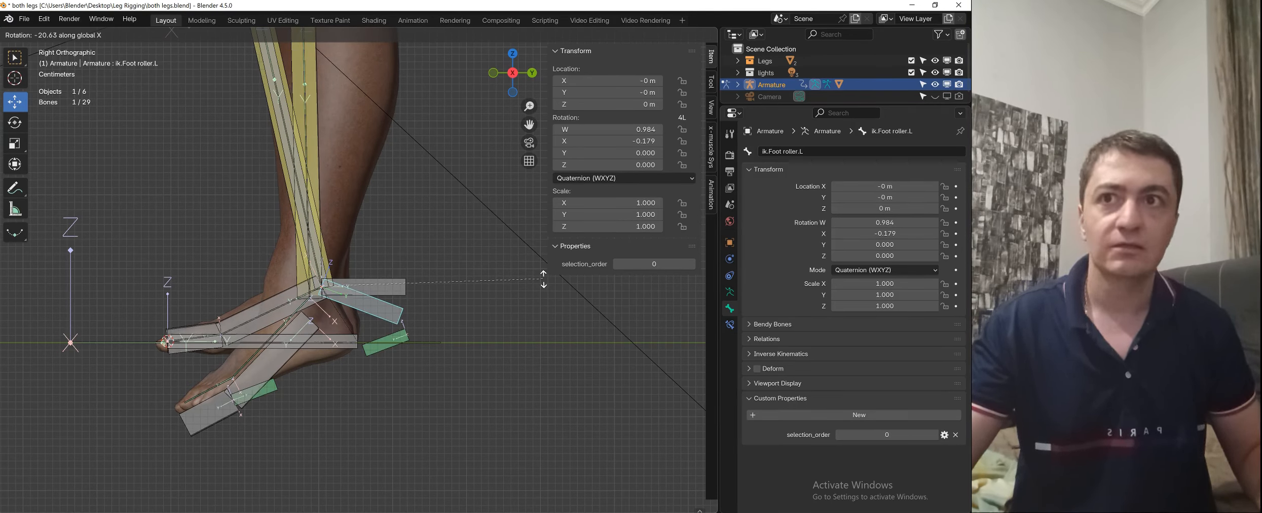
right_click(543, 278)
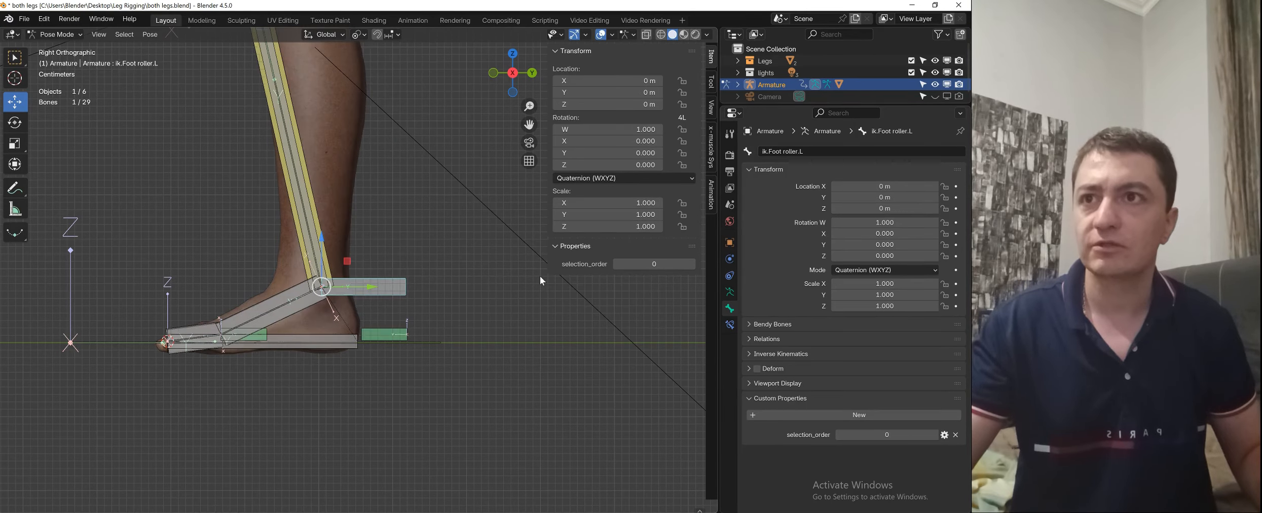
- Review the Copy Rotation and Limit Rotation constraints of mch.back.heel.rot.L and mch.heel.rot.L
click(392, 327)
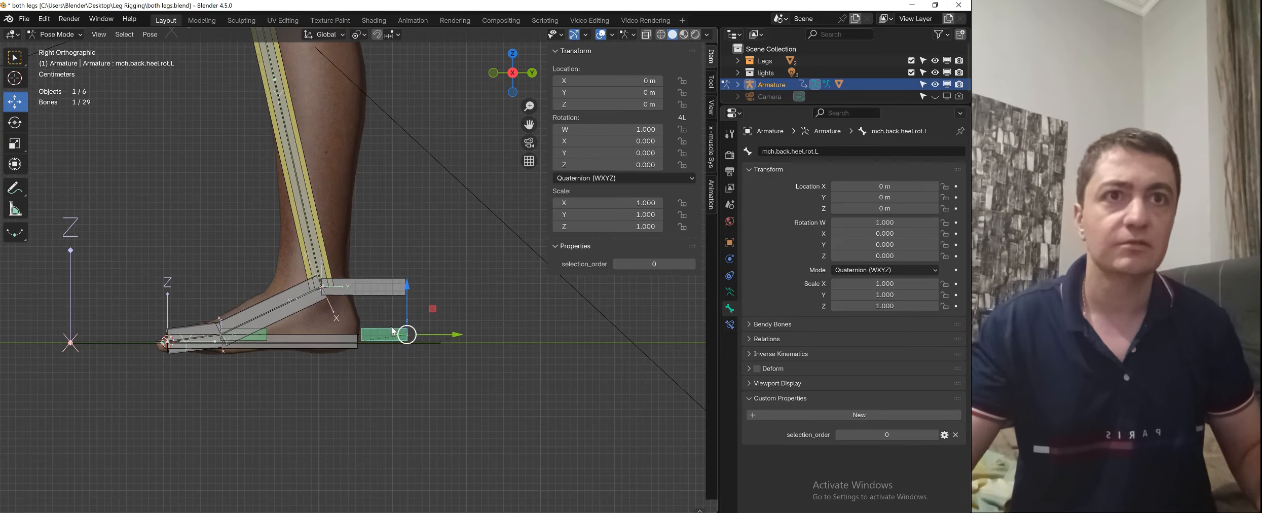
click(729, 323)
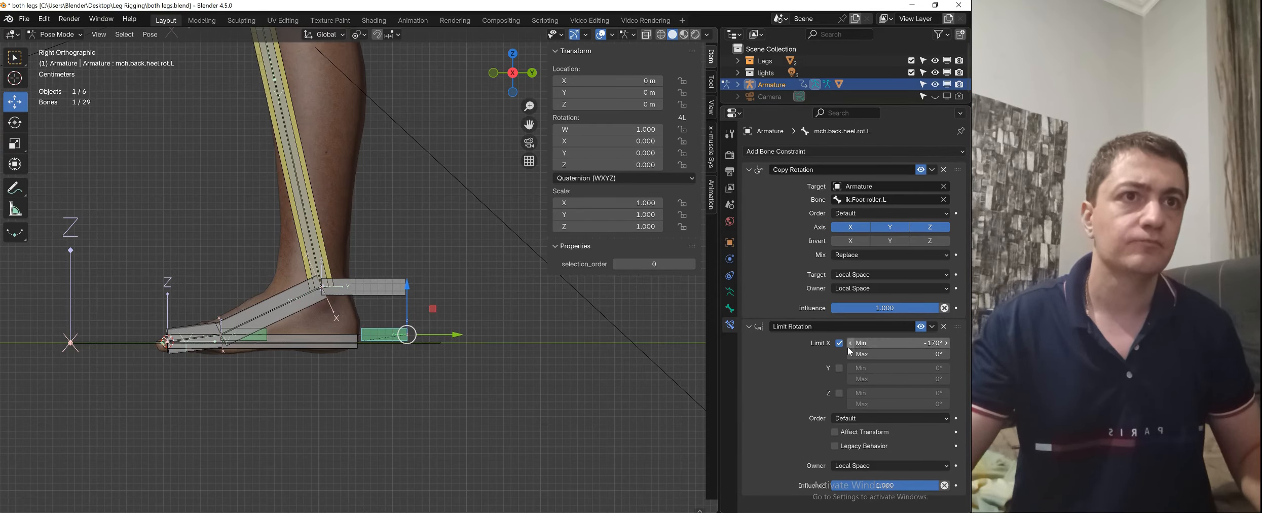
scroll(342, 347, up, 1)
shift+middle_drag(291, 329, 333, 286)
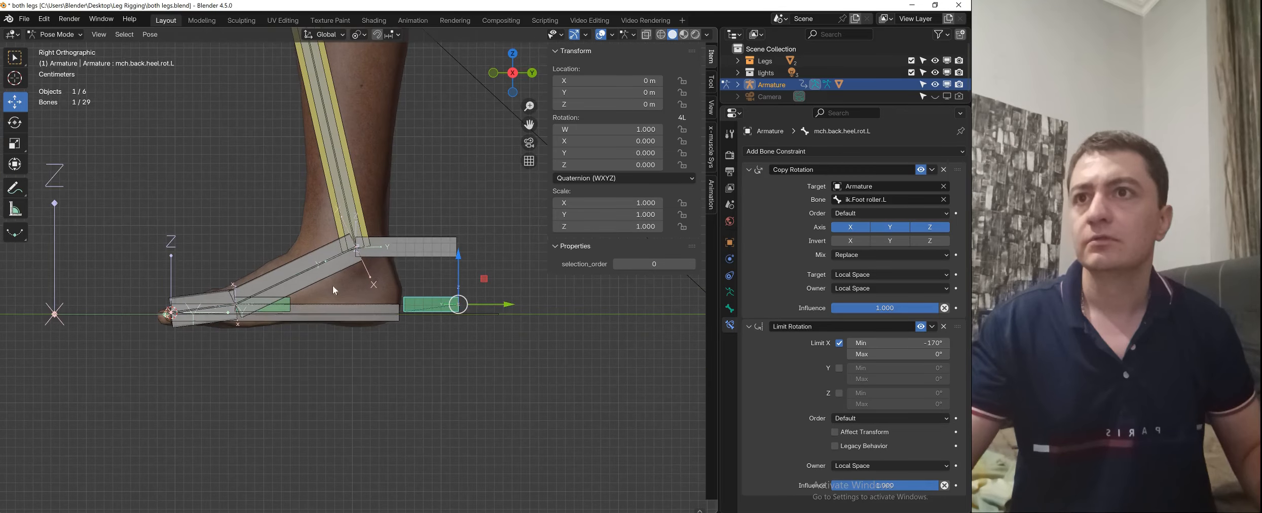
click(291, 301)
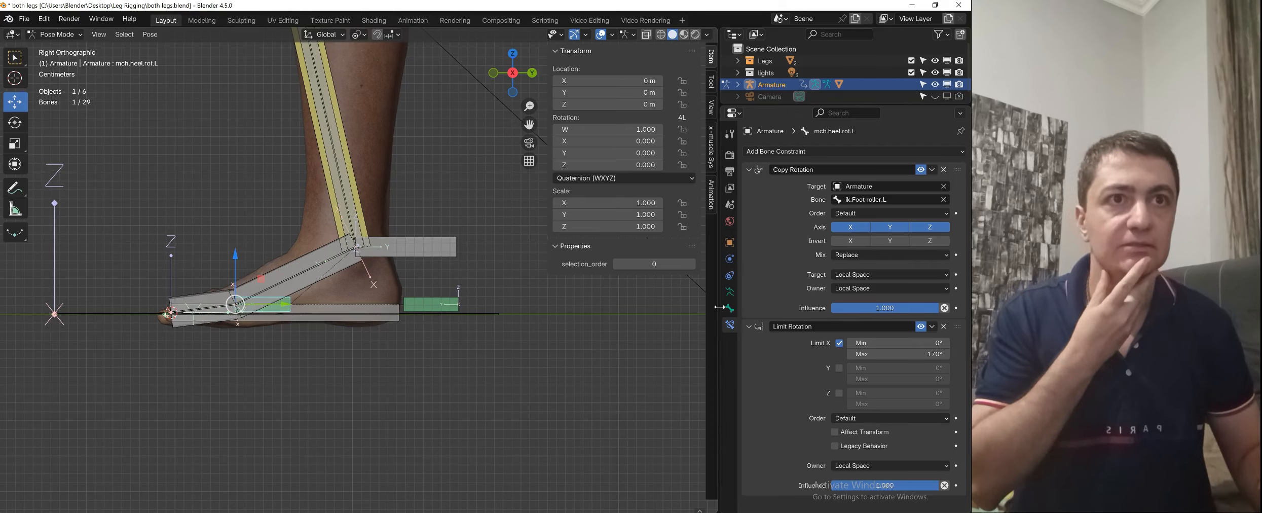
- Test-rotate ik.Foot roller.L about the X axis to check the heel limits, and cancel the rotation
click(459, 253)
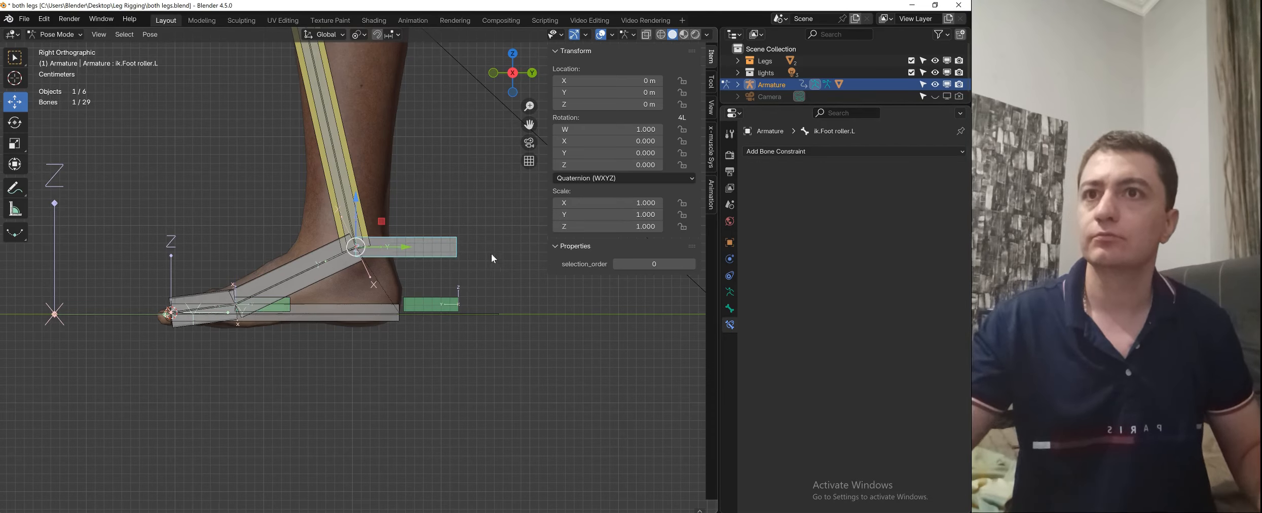
key(r)
key(x)
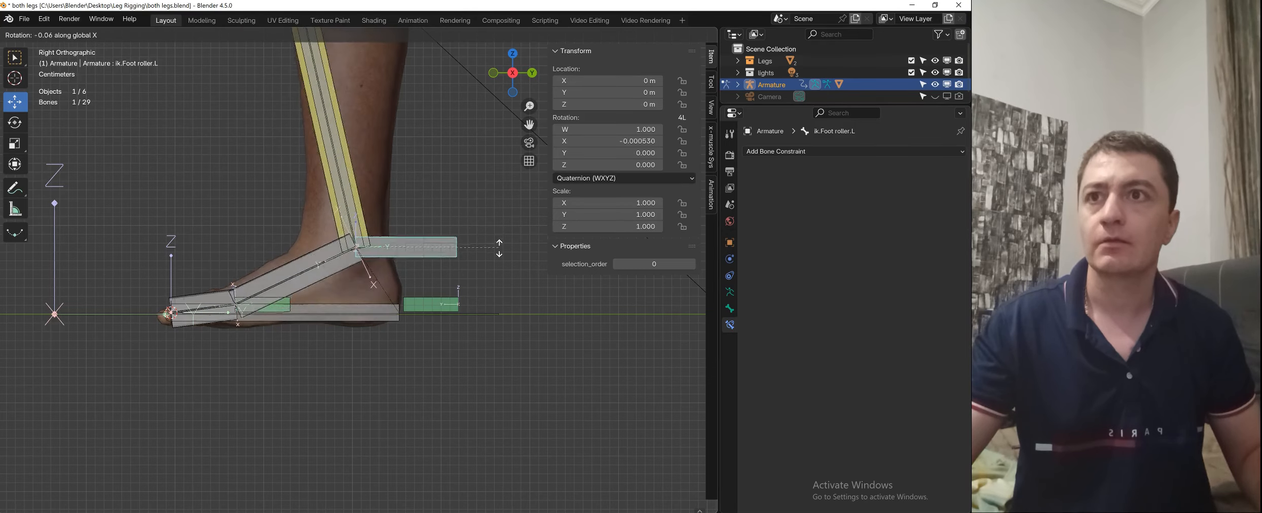
key(Escape)
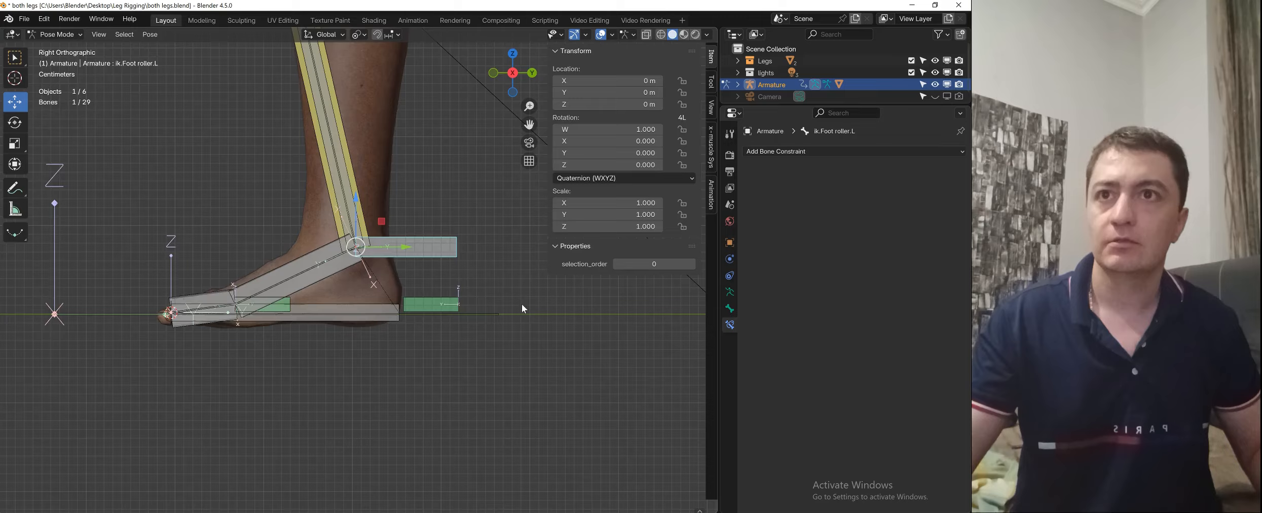
- Try limiting mch.back.heel.rot.L's Y rotation, test-rotate ik.Foot roller.L about X, and turn the Y limit off again
middle_drag(521, 304, 372, 350)
click(373, 349)
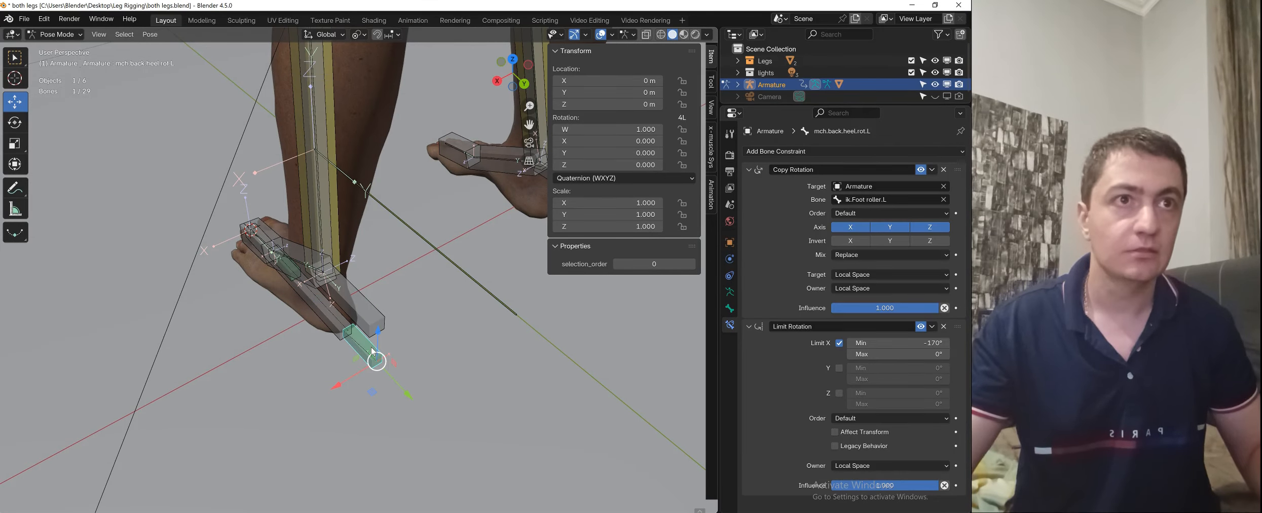
click(838, 369)
middle_drag(608, 357, 521, 350)
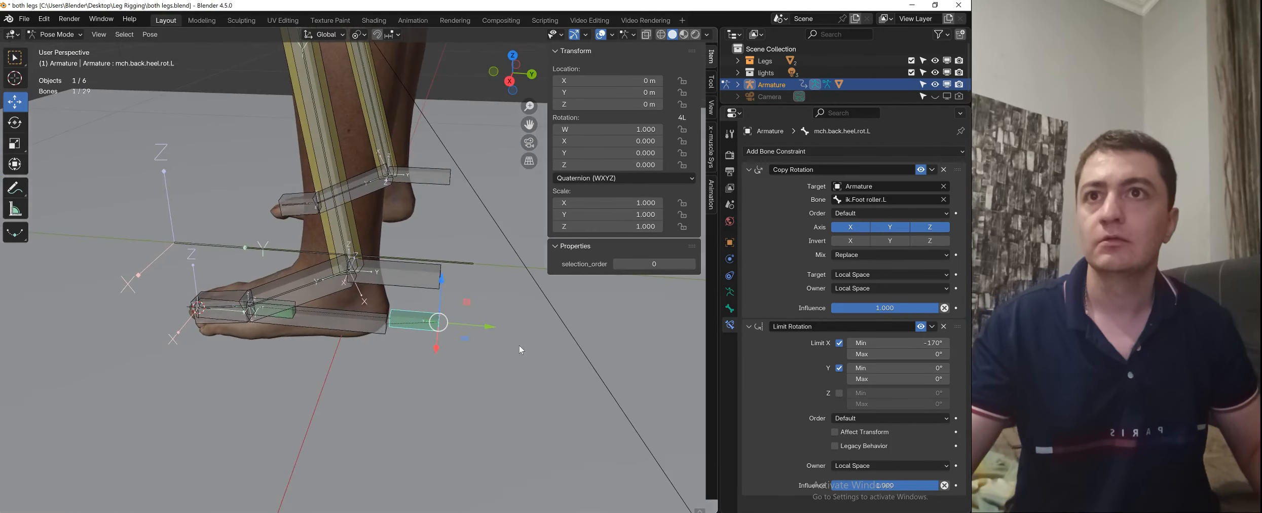
click(429, 279)
key(r)
key(x)
right_click(431, 294)
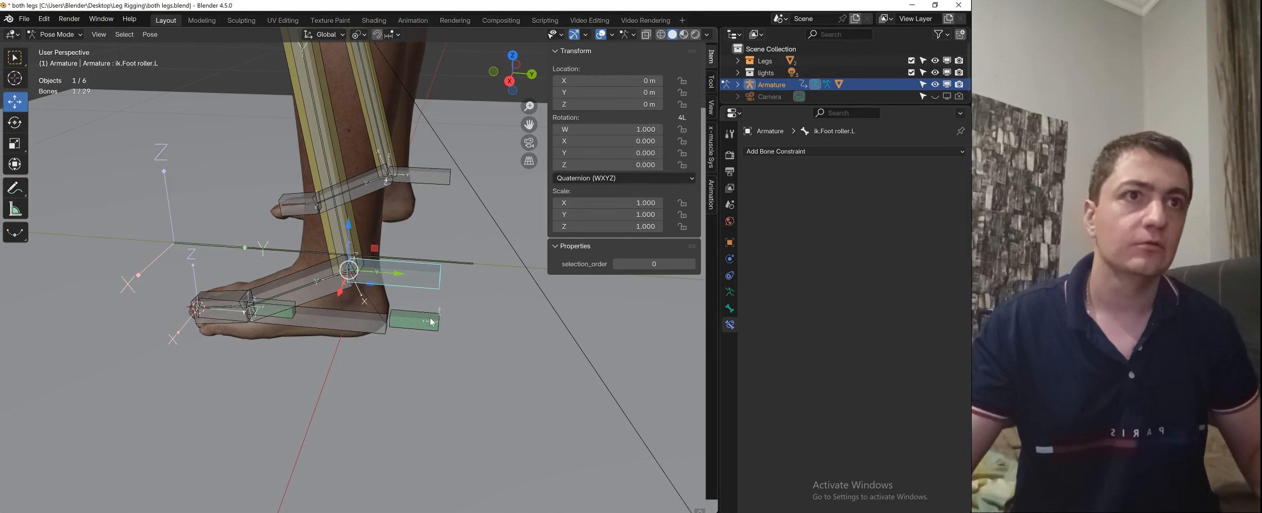
click(417, 321)
click(839, 368)
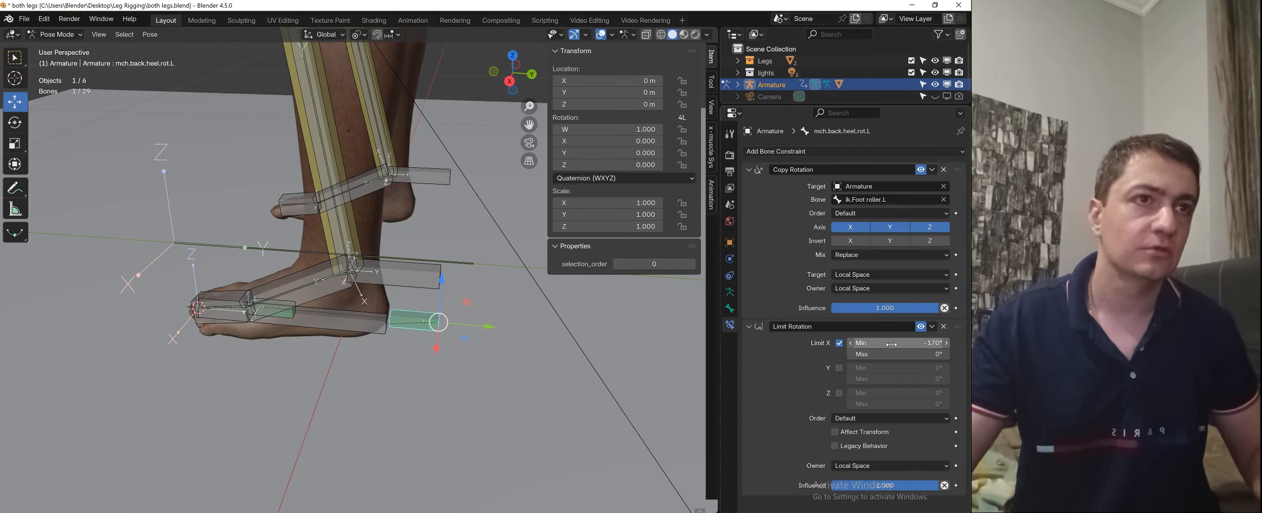
- Test-rotate ik.Foot roller.L about the X axis with only the X limit active, cancelling the rotation
click(428, 279)
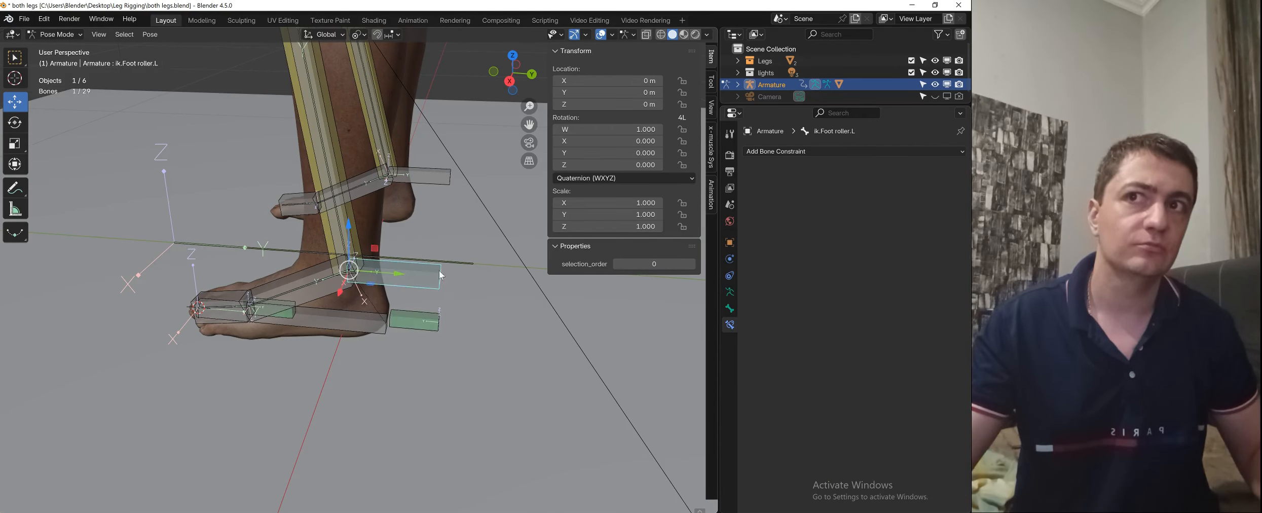
key(r)
key(x)
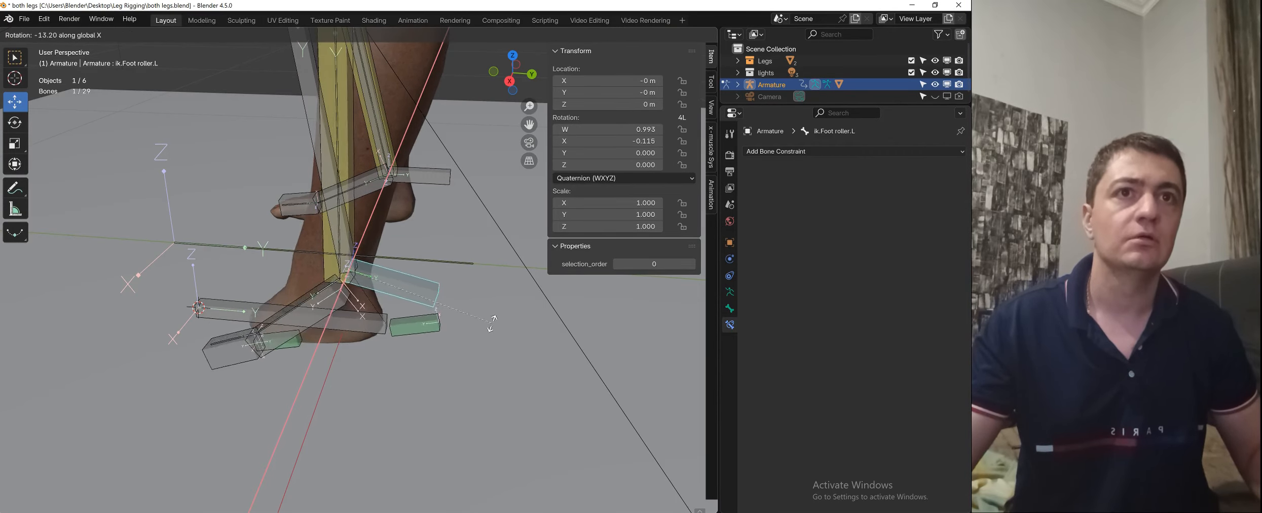
key(Escape)
- Display the armature's bones as Octahedral and test-rotate ik.Foot roller.L about the X axis, cancelling the rotation
click(730, 292)
click(882, 321)
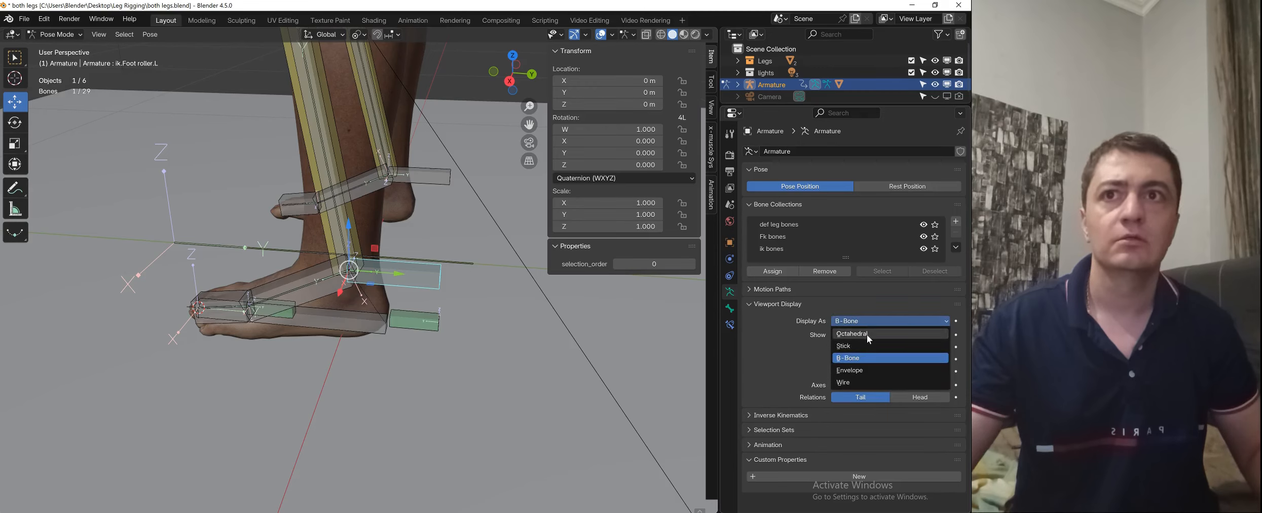
click(866, 334)
key(r)
key(x)
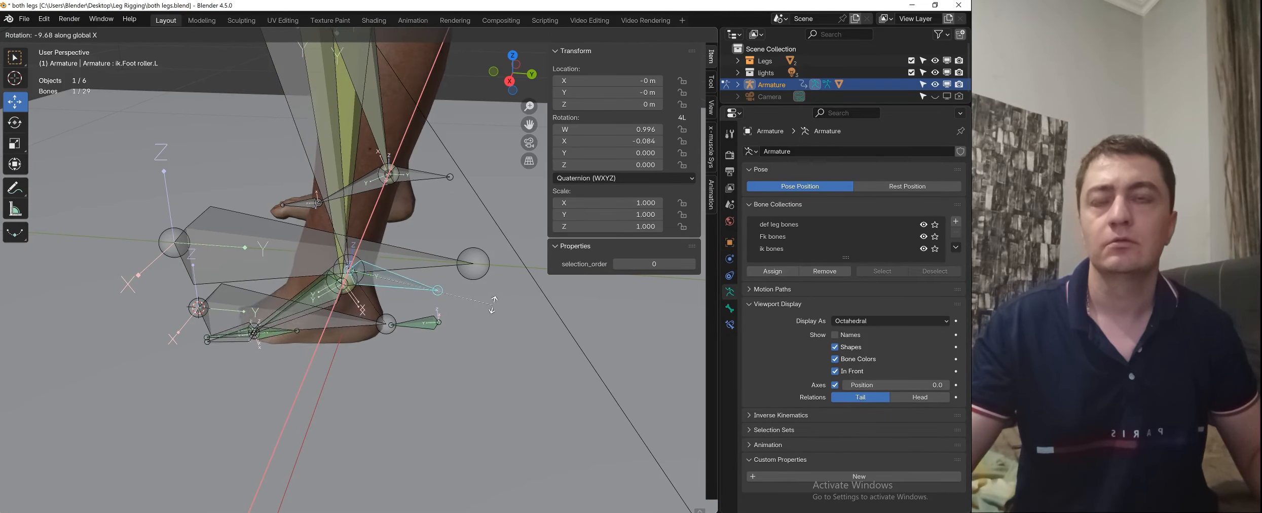
right_click(503, 273)
- Switch the direction of the mch.back.heel.rot.L bone in Edit Mode, and test-move it, cancelling the move
click(431, 322)
key(ctrl+Tab)
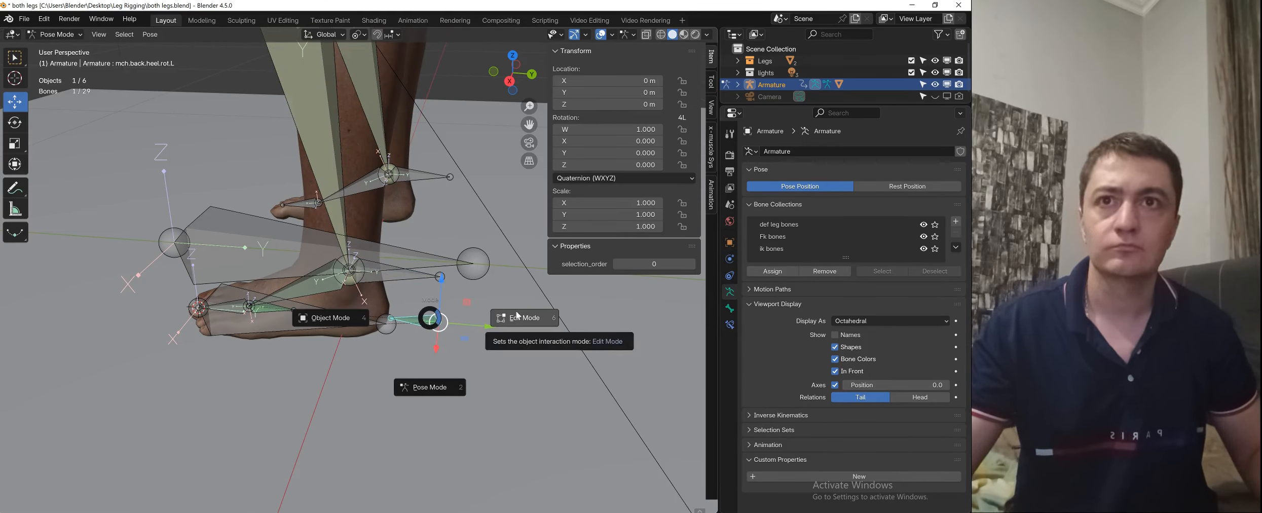
click(516, 320)
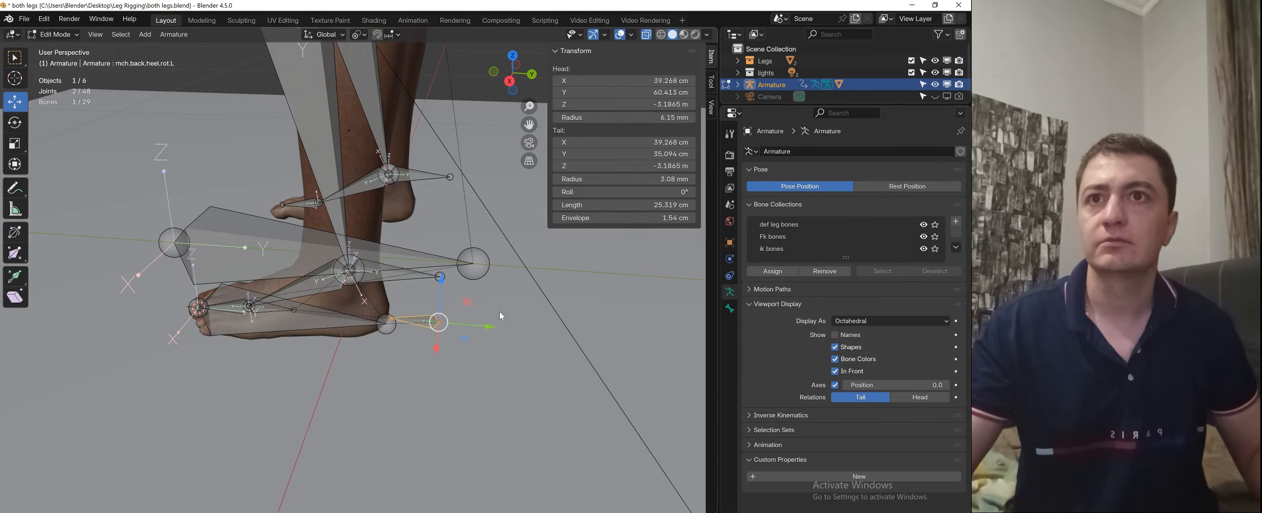
right_click(499, 312)
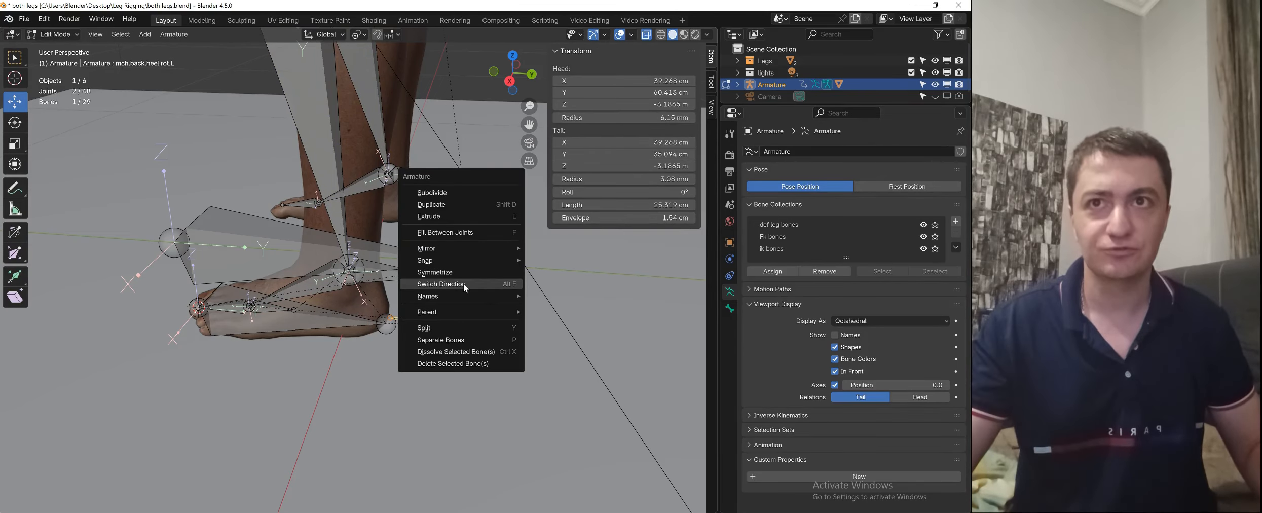
click(465, 285)
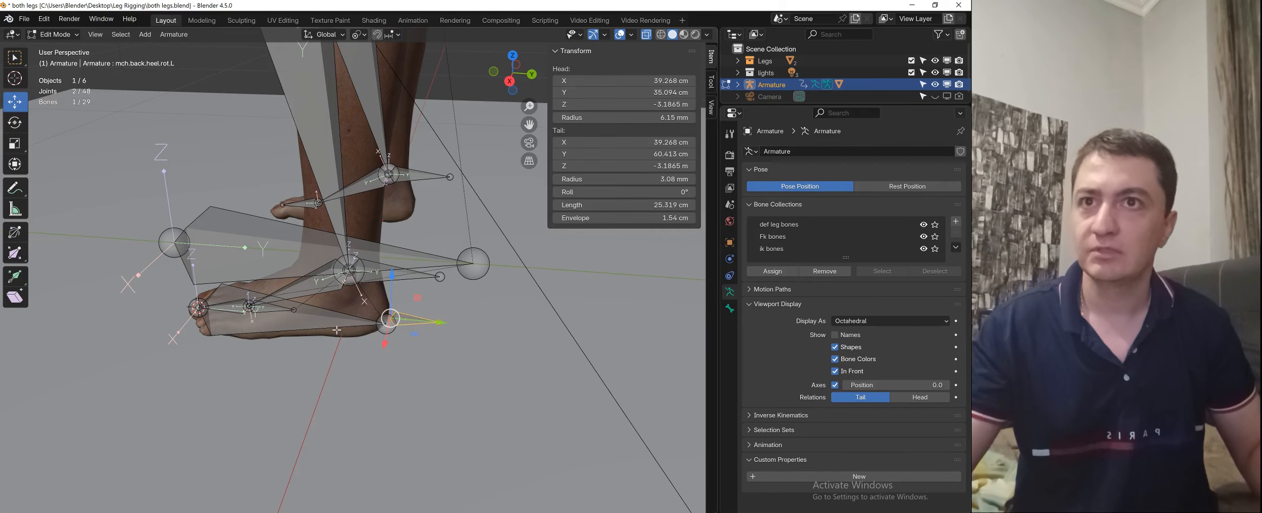
key(g)
right_click(554, 303)
- Parent mch.back.heel.rot.L to cntrl.Foot.L with Keep Offset
shift+click(384, 324)
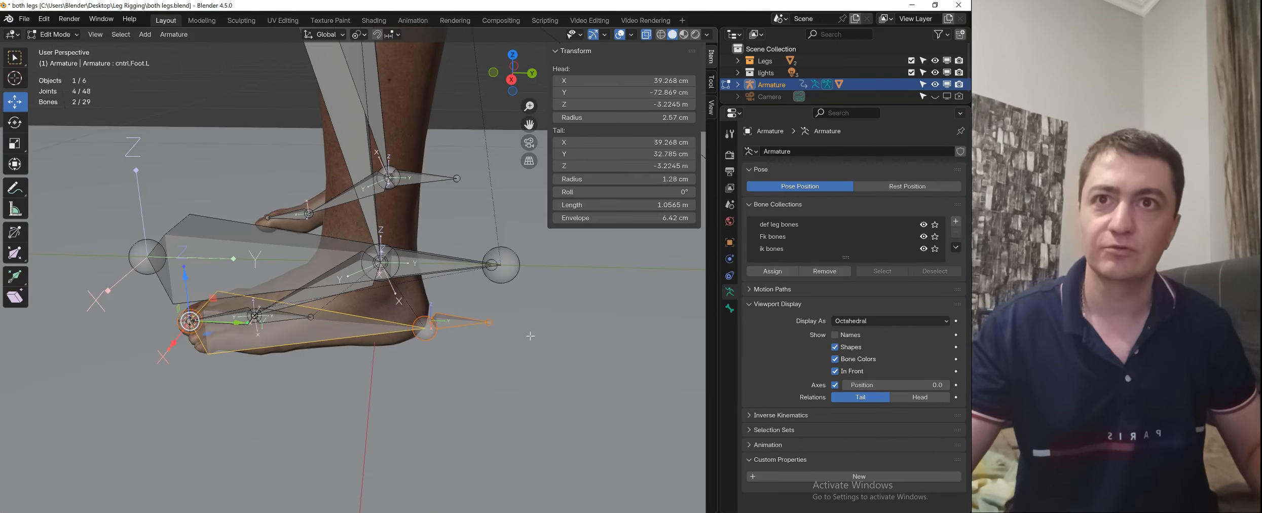
right_click(530, 336)
mouse_move(499, 365)
click(571, 367)
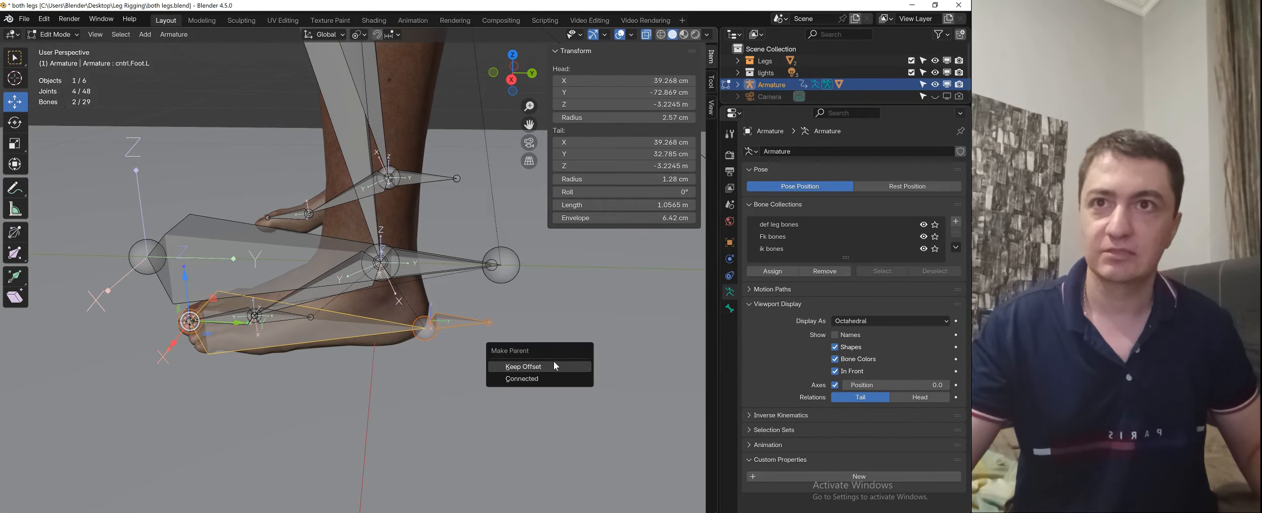
click(551, 362)
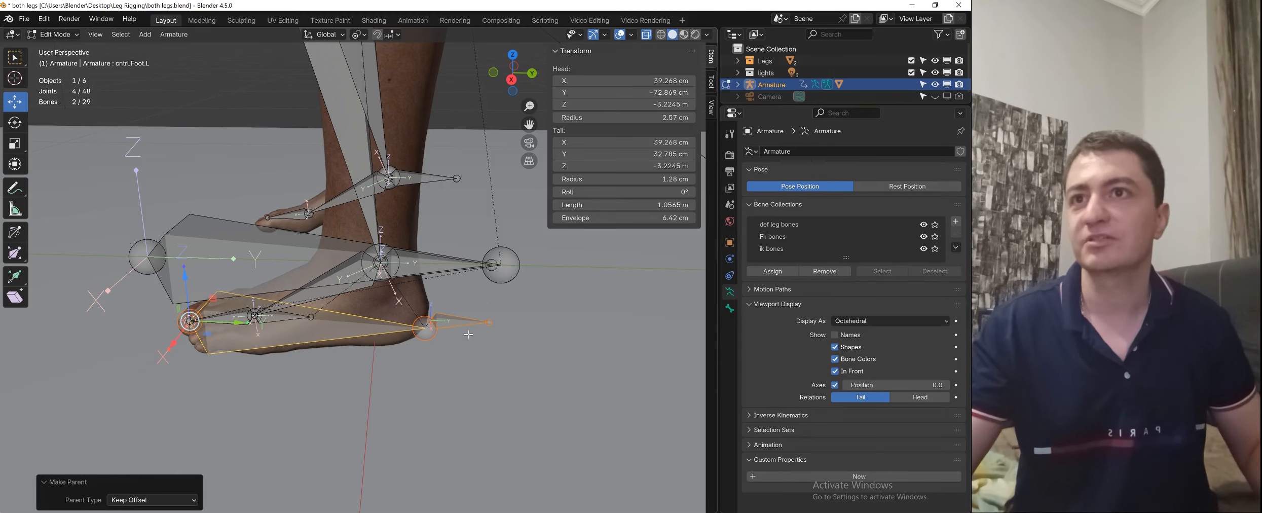
- Test-move mch.back.heel.rot.L and cntrl.Foot.L to check their parenting, without keeping any move
shift+middle_drag(450, 316, 524, 324)
scroll(524, 324, up, 2)
scroll(523, 325, down, 2)
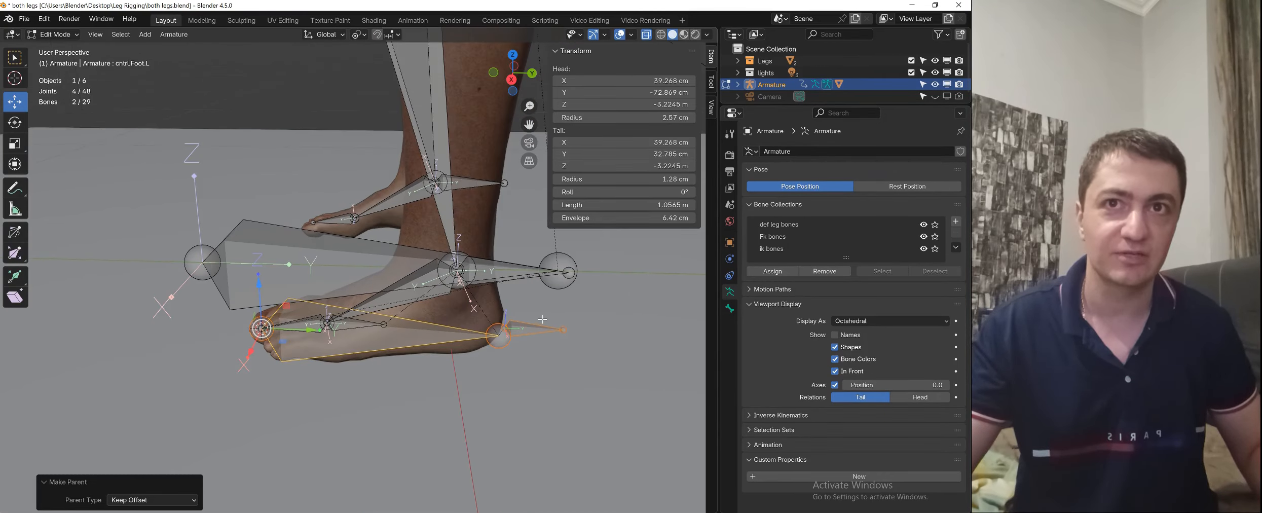
click(539, 328)
key(g)
right_click(556, 303)
scroll(431, 344, down, 2)
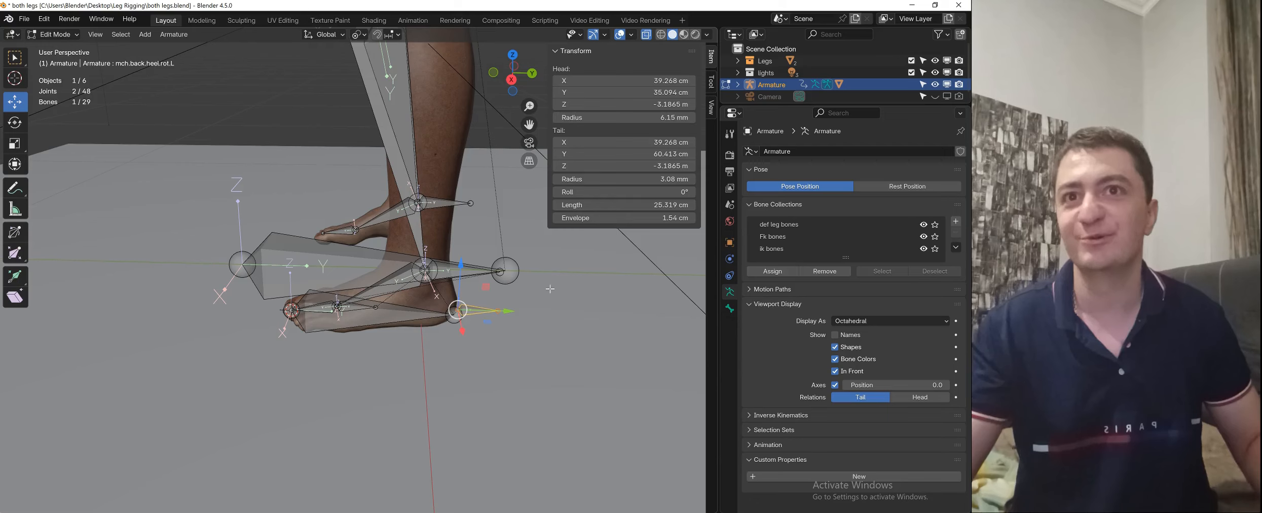
scroll(428, 347, up, 1)
scroll(531, 336, up, 1)
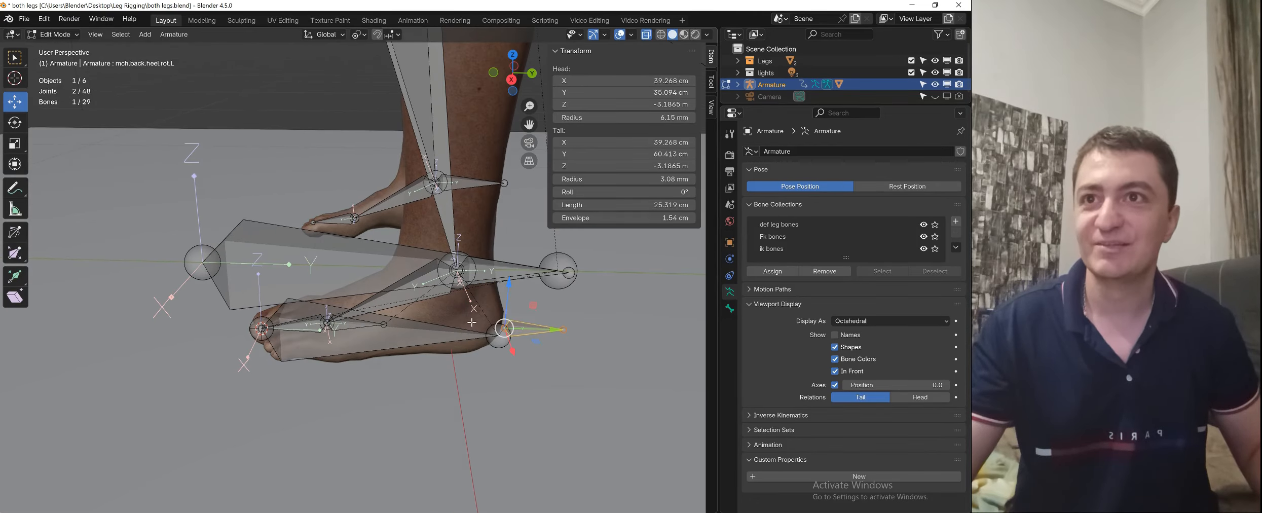
click(334, 331)
key(g)
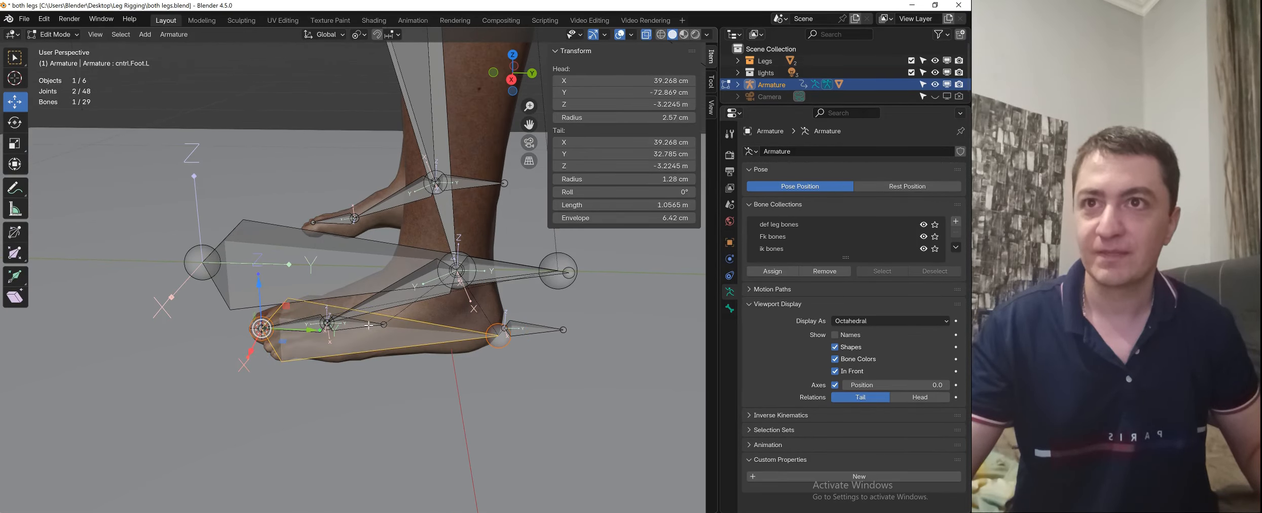
- Parent mch.heel.rot.L to mch.back.heel.rot.L with Keep Offset
click(350, 345)
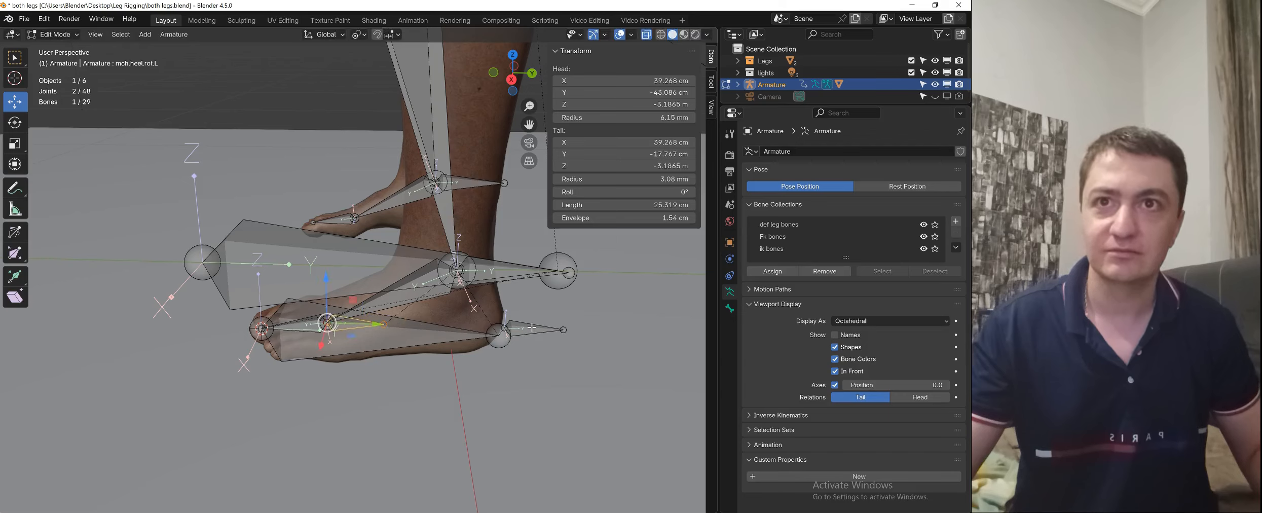
shift+click(531, 327)
right_click(610, 336)
mouse_move(610, 336)
click(654, 337)
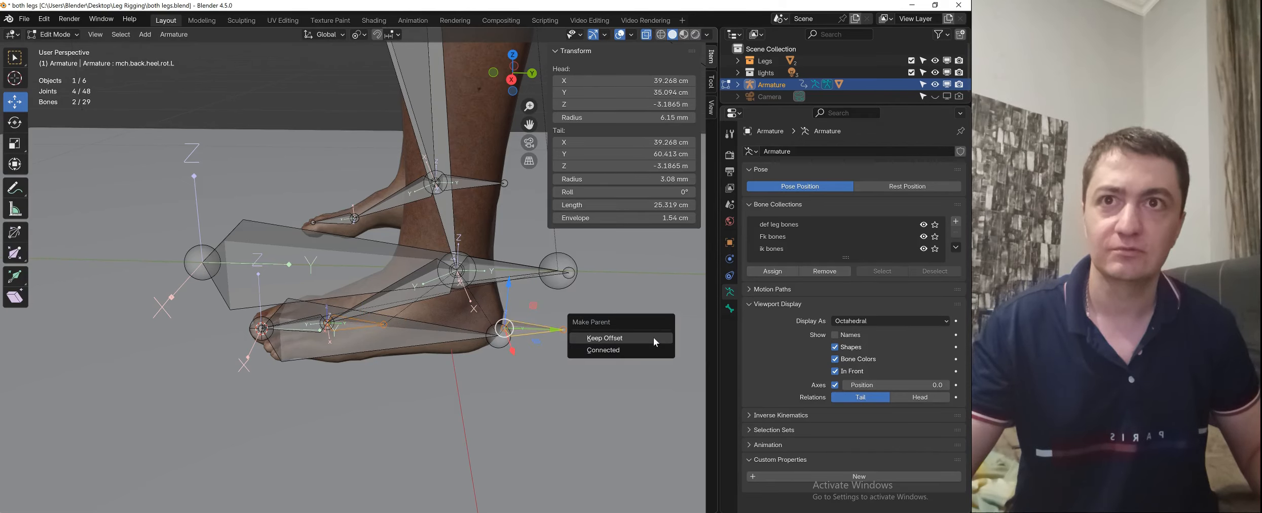
click(654, 337)
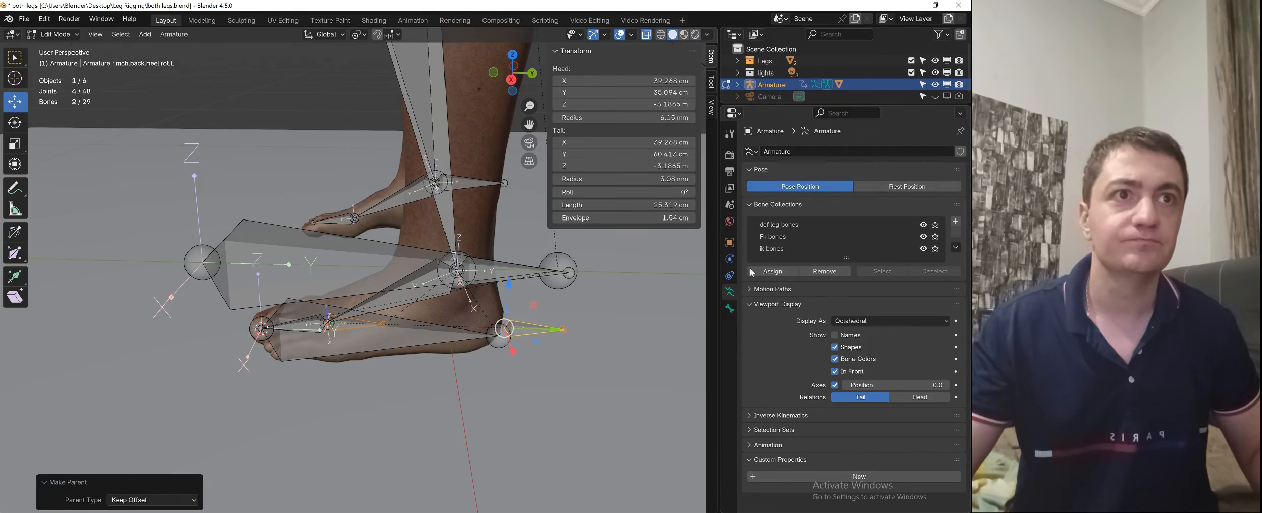
- Display the armature's bones as B-Bone and parent the left toe bone to mch.back.heel.rot.L with Keep Offset
click(865, 320)
click(862, 345)
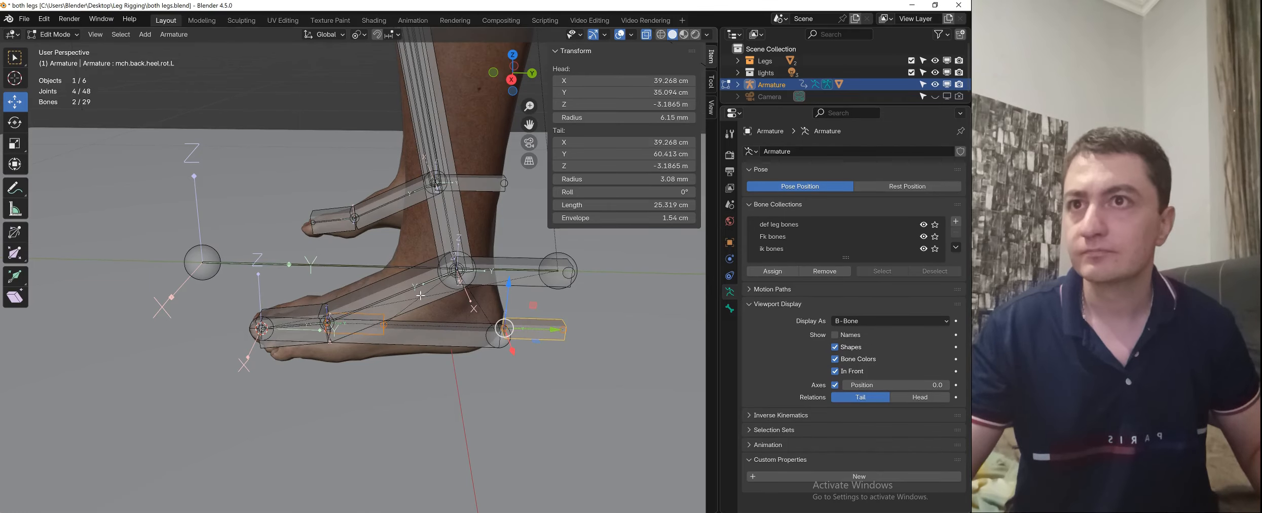
click(289, 325)
shift+click(545, 329)
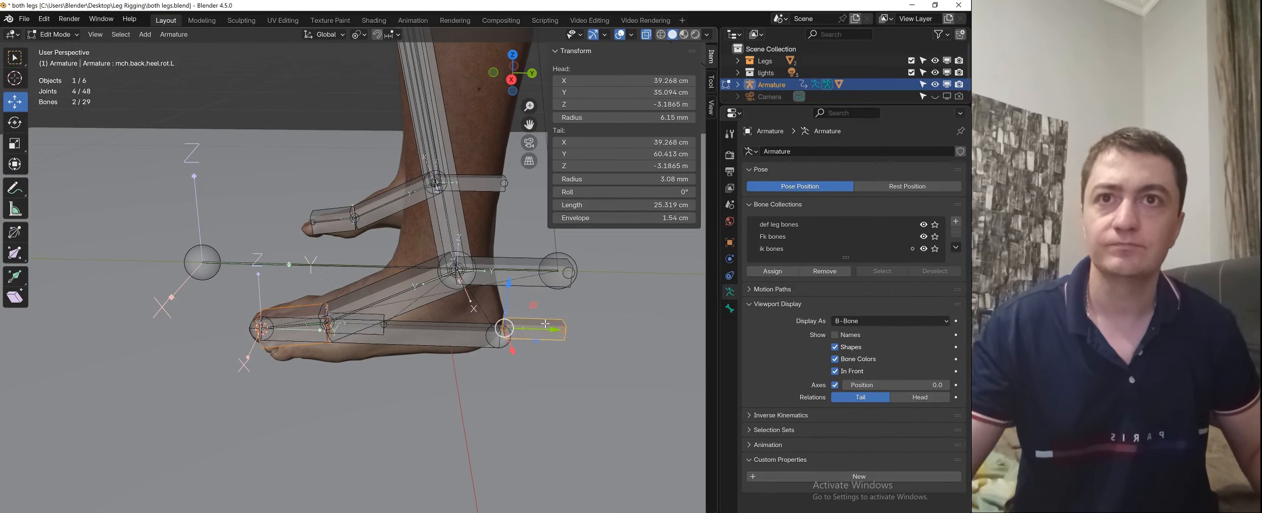
right_click(548, 322)
mouse_move(548, 323)
click(590, 324)
click(590, 323)
- Return to Pose Mode and test-rotate ik.Foot roller.L about the X axis, cancelling the rotation
key(ctrl+Tab)
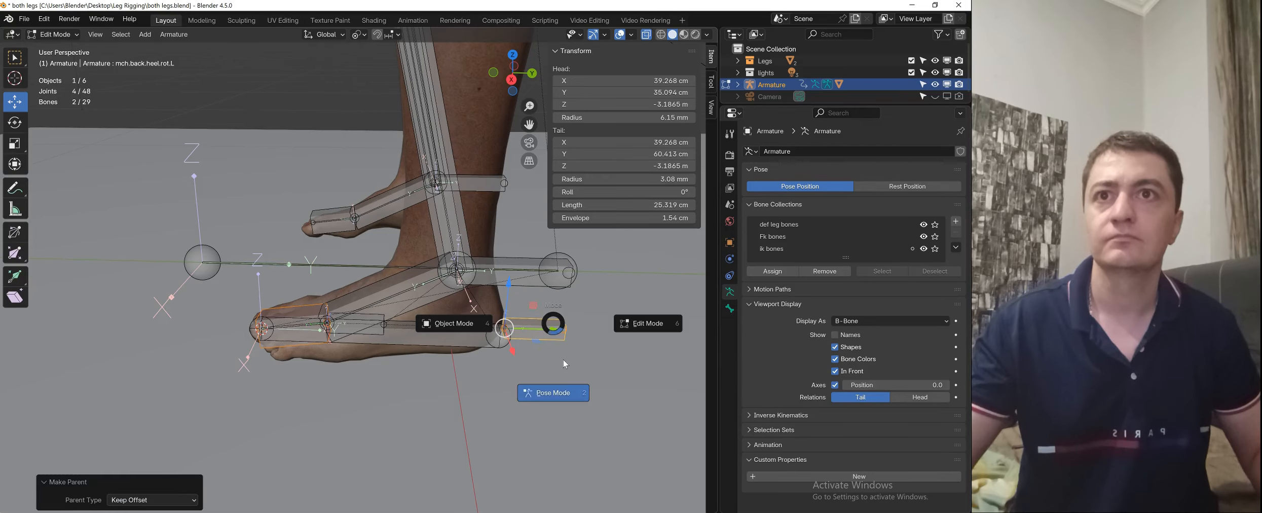
click(564, 358)
click(471, 271)
key(r)
key(x)
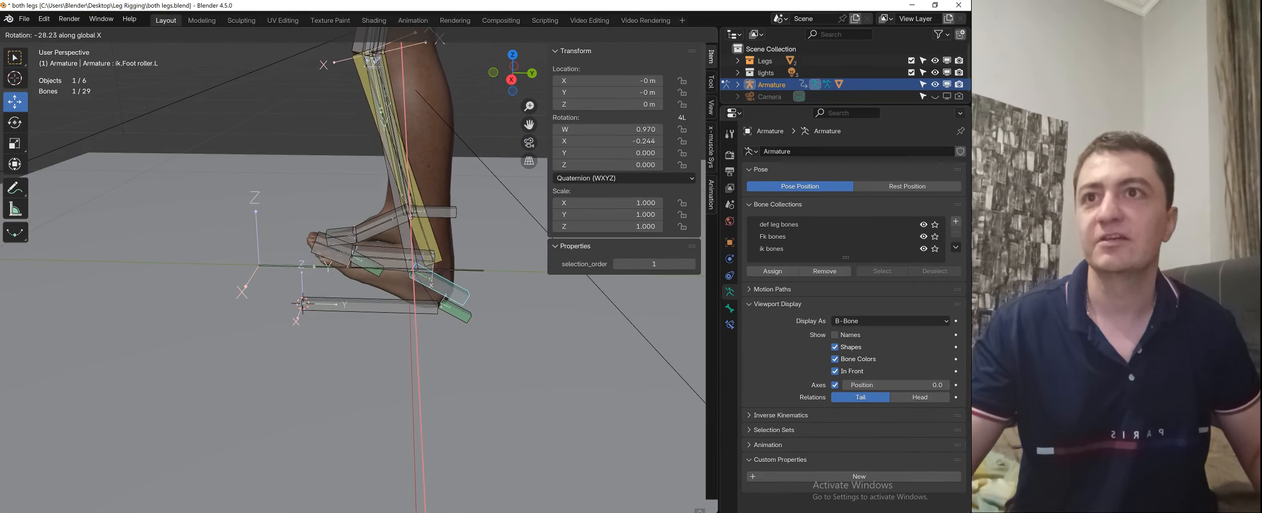
key(Escape)
- Test-rotate ik.Foot roller.L about the X axis in the right orthographic view, cancelling the rotation
key(KP_3)
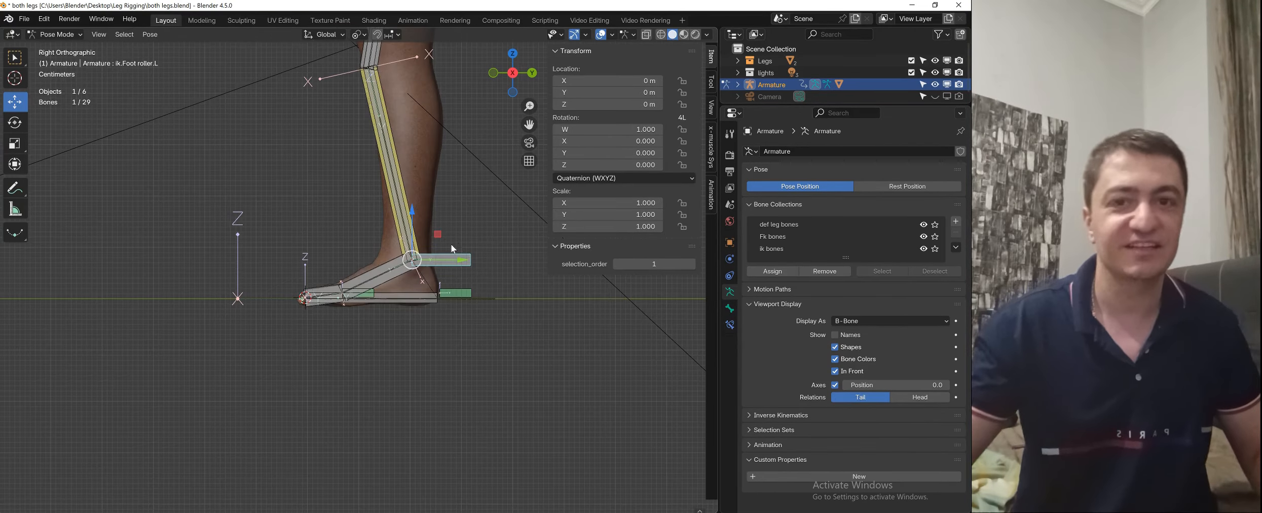
shift+middle_drag(478, 190, 406, 225)
key(r)
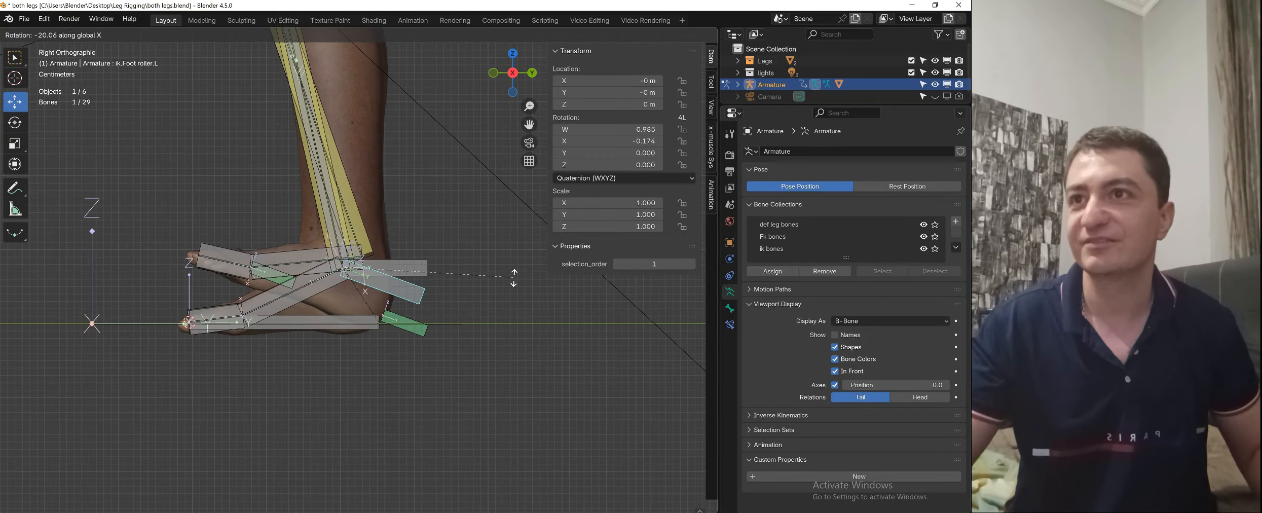
key(Escape)
- Hide the viewport overlays, test-rotate ik.Foot roller.L about X to check the mesh deformation, cancel, and show the overlays again
key(shift+alt+z)
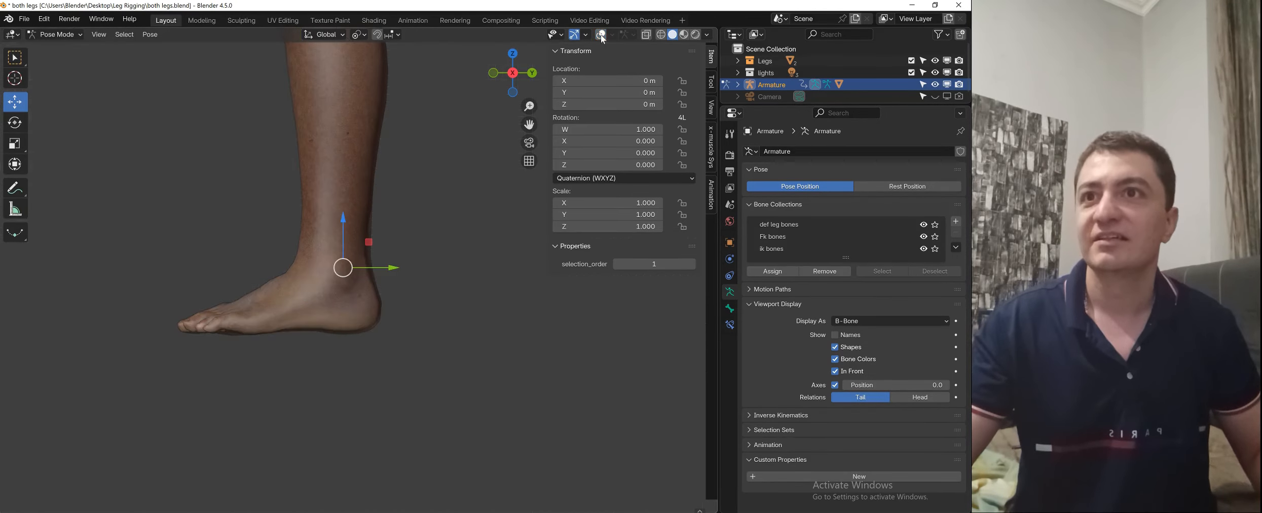
key(r)
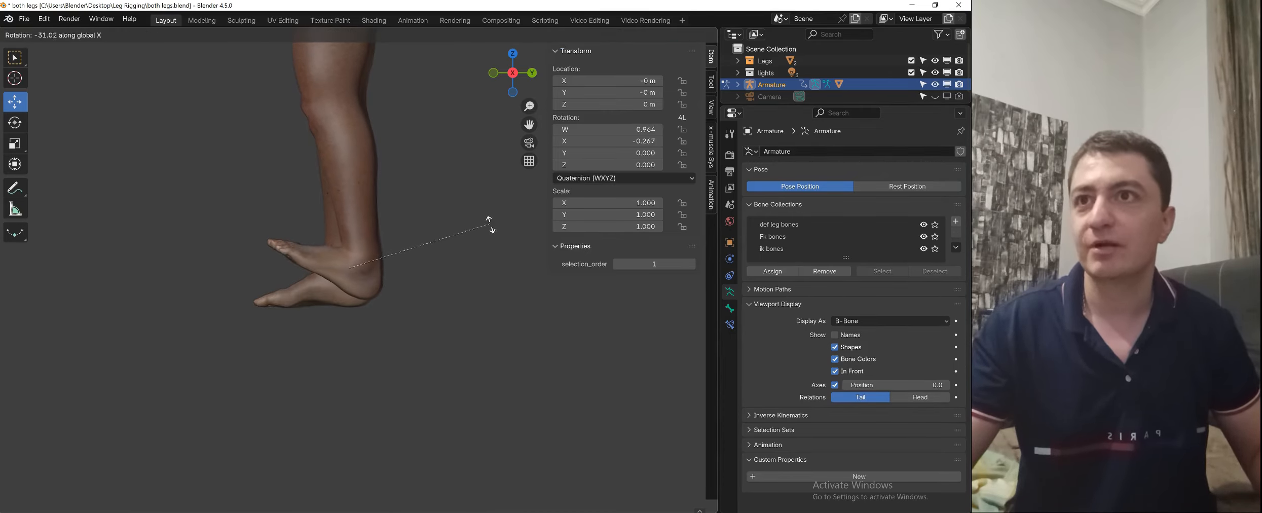
key(Escape)
key(shift+alt+z)
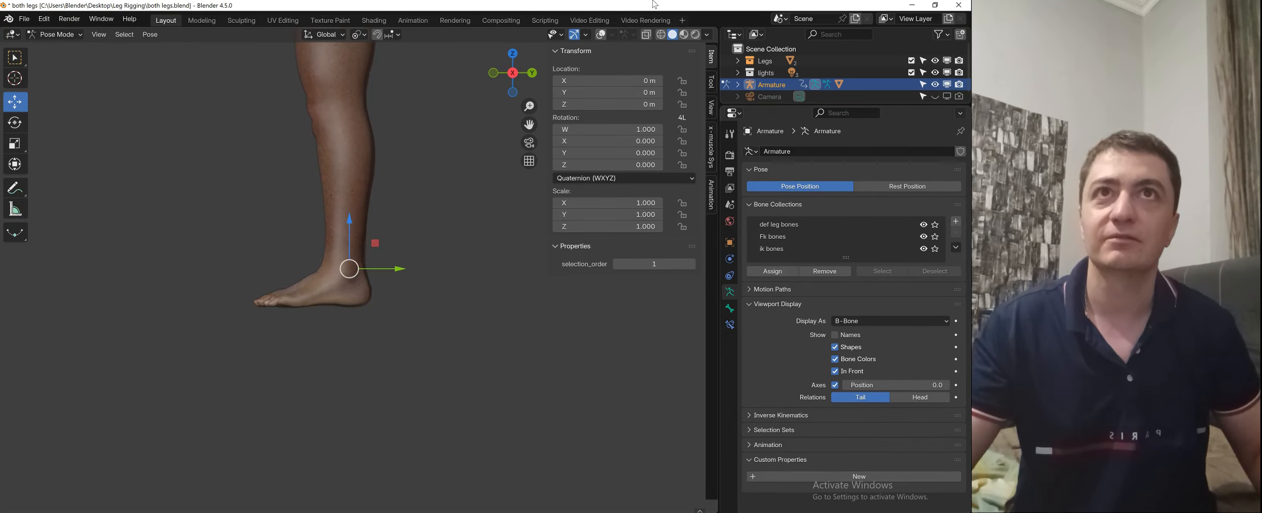
click(601, 34)
- Display the bones as Octahedral, rotate ik.Foot roller.L about -25° around the X axis, and undo the rotation
click(890, 321)
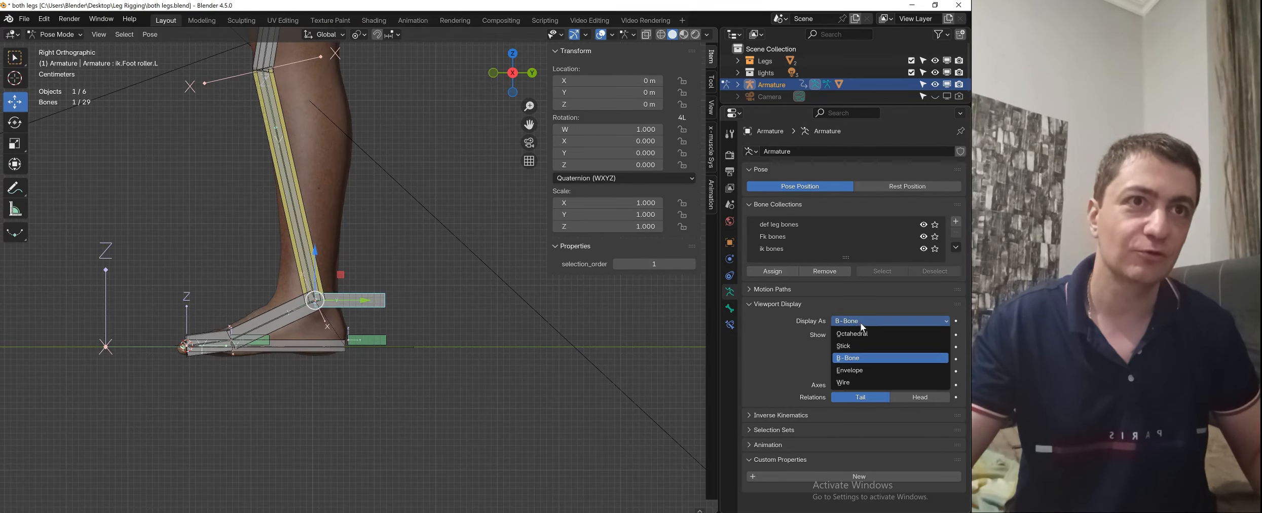
click(864, 335)
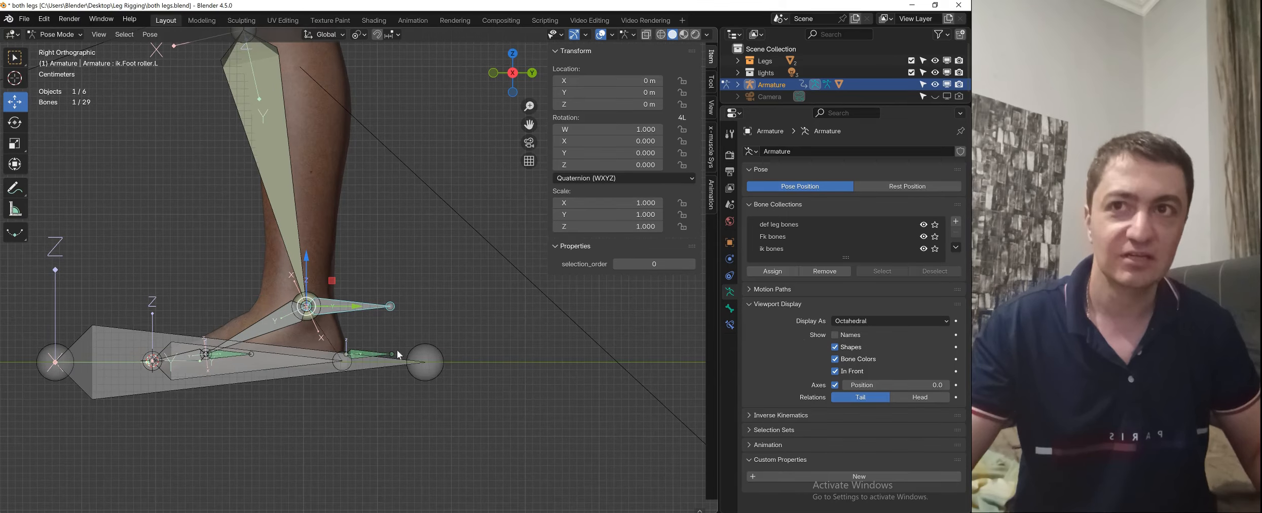
middle_drag(471, 316, 388, 315)
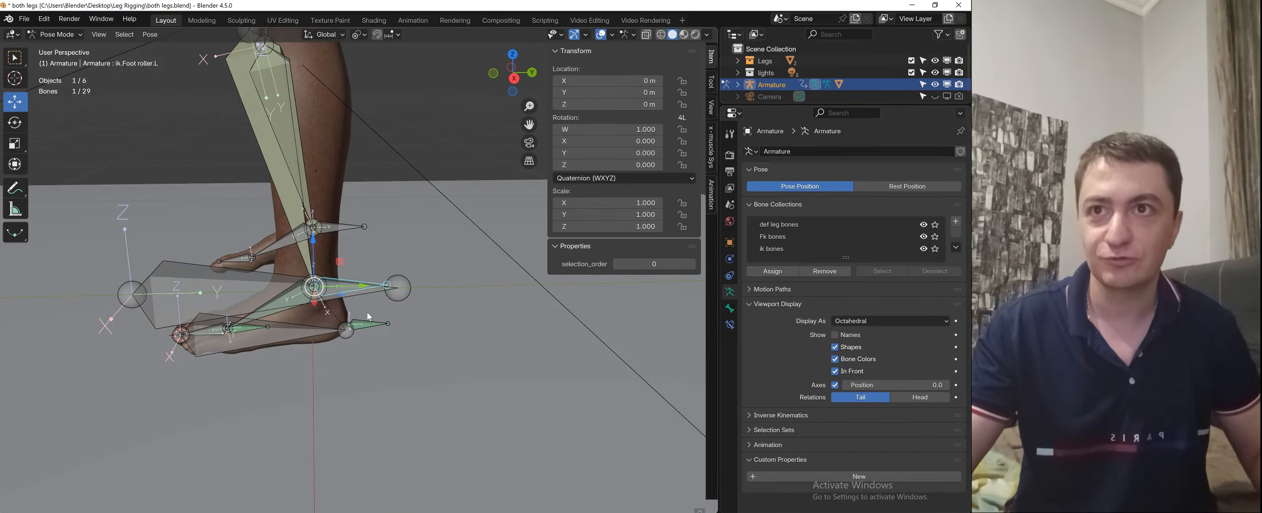
key(r)
key(x)
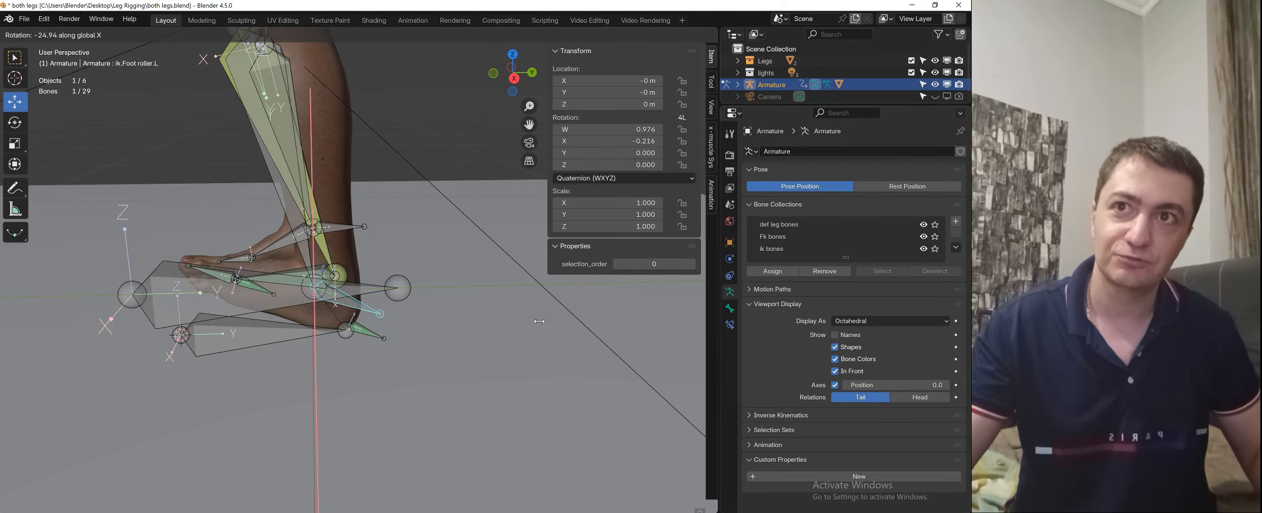
click(539, 322)
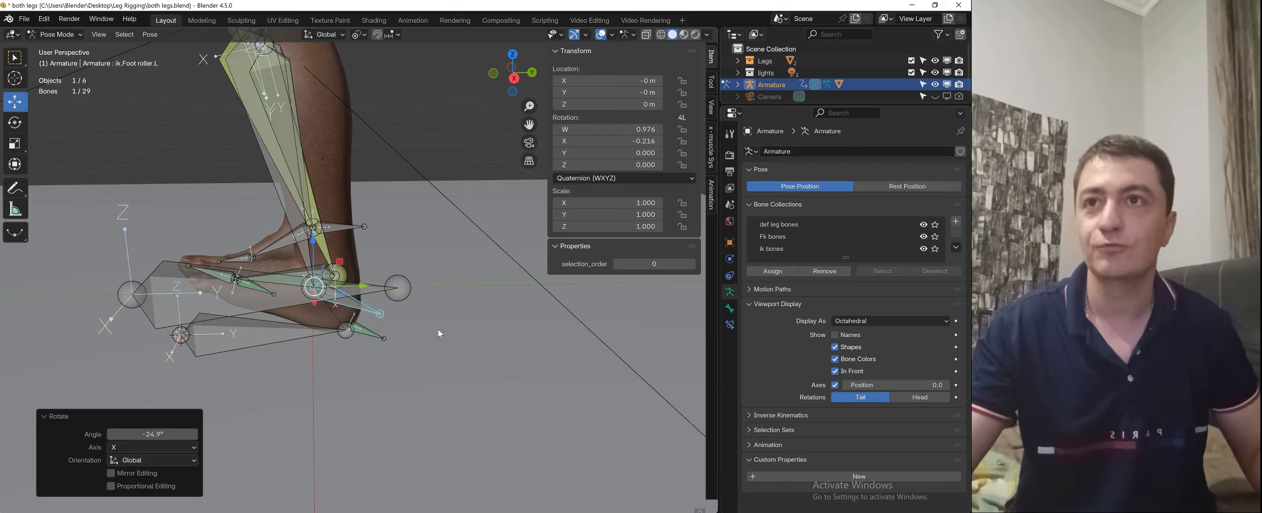
key(ctrl+z)
shift+middle_drag(448, 253, 408, 329)
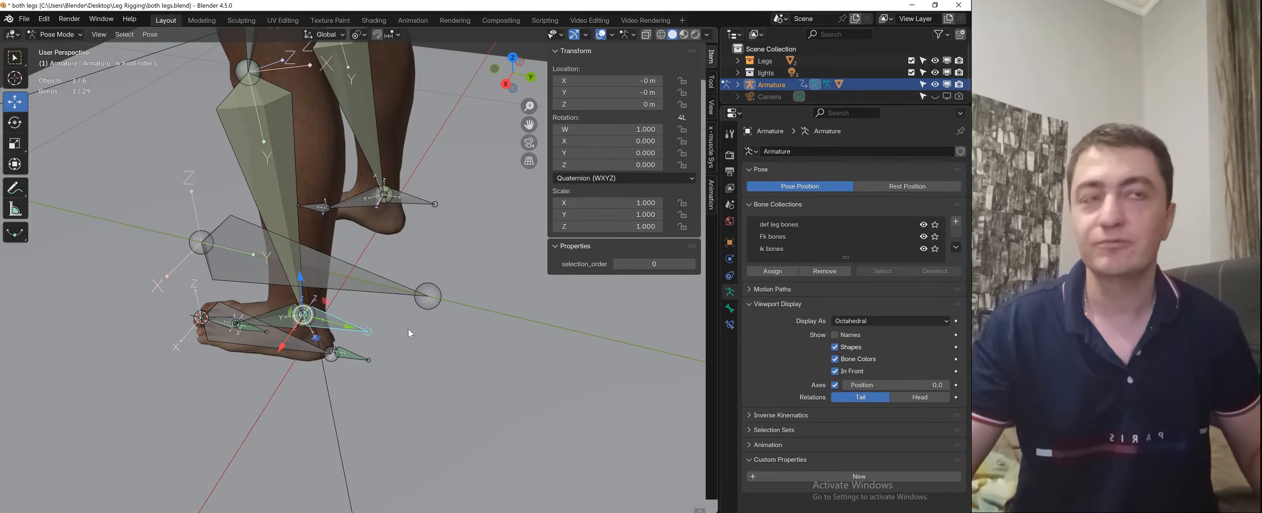
- Change the armature's bone display from Octahedral to B-Bone
click(864, 321)
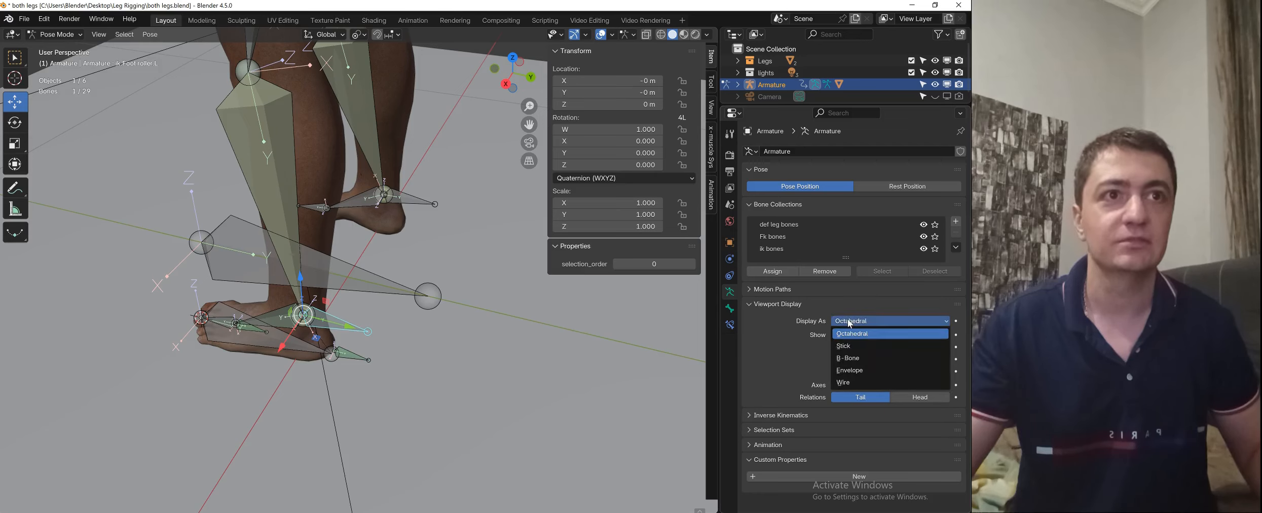
click(851, 358)
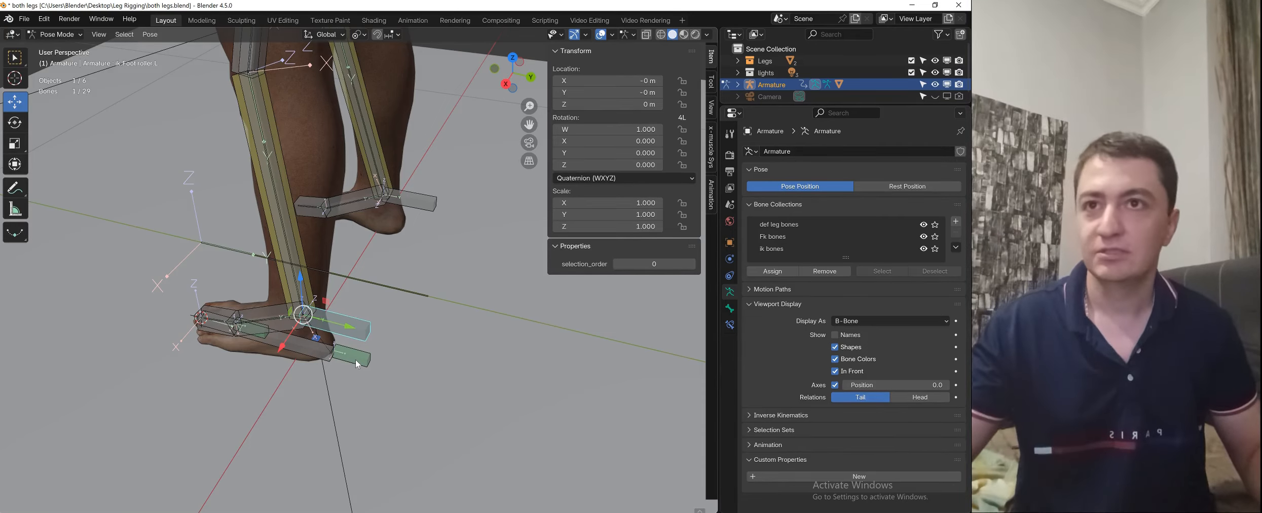
scroll(388, 301, up, 1)
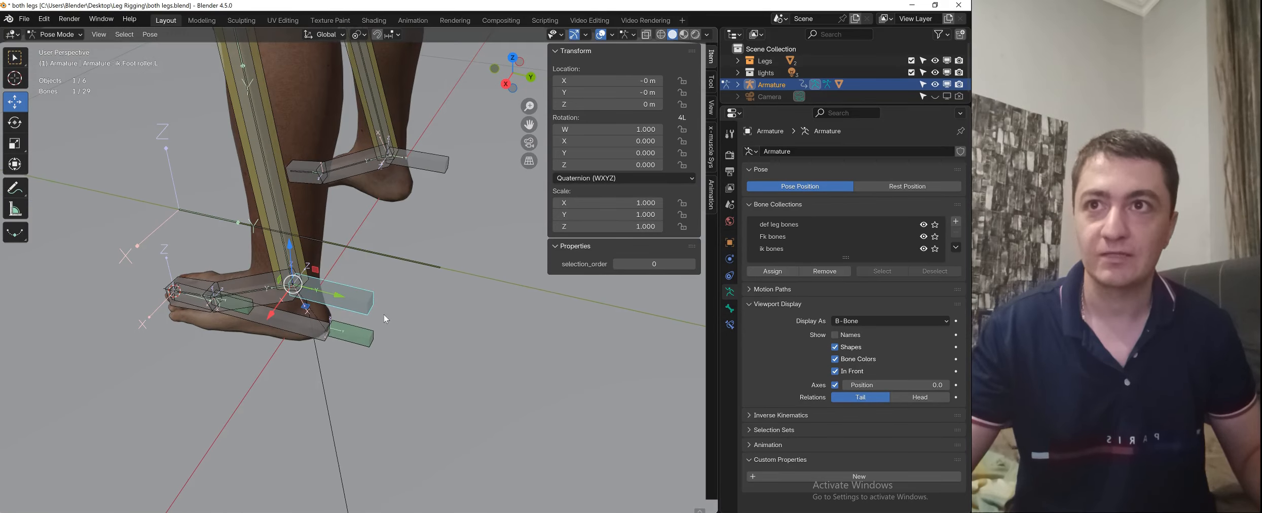
mouse_move(419, 312)
middle_down()
mouse_move(385, 291)
mouse_move(415, 279)
mouse_move(419, 307)
mouse_move(441, 309)
middle_up()
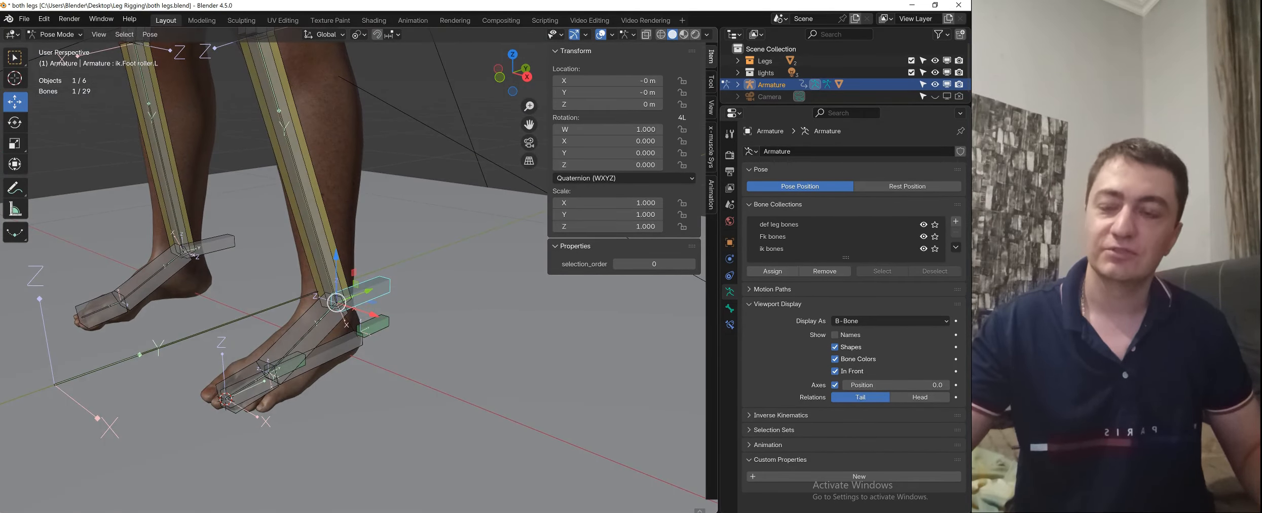
- Test-rotate ik.Foot roller.L about the global Y axis from both sides of the foot, cancelling each rotation
key(r)
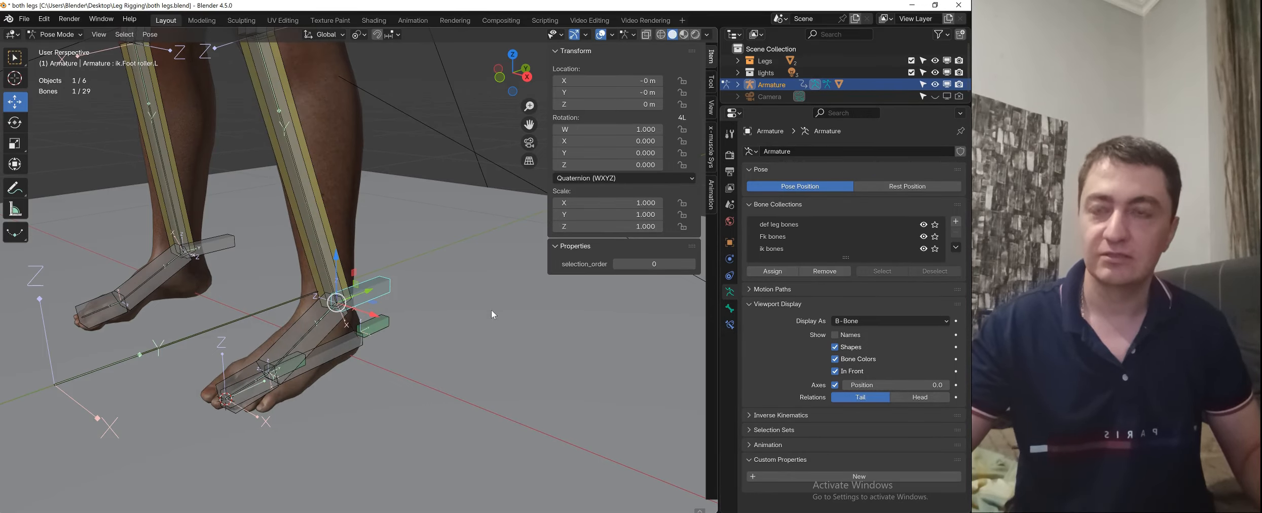
key(y)
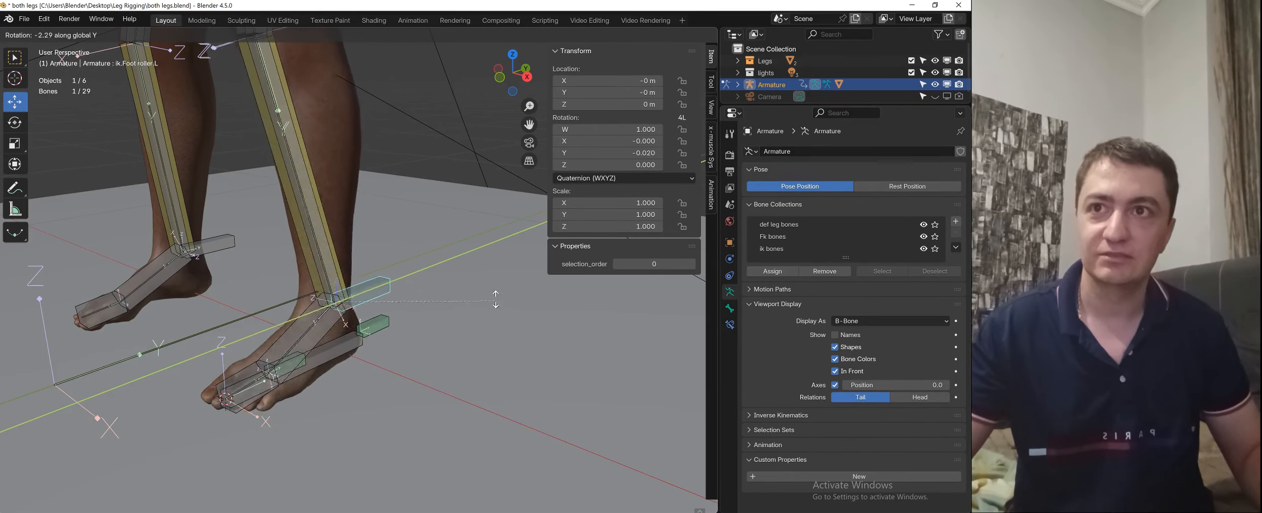
right_click(355, 359)
middle_drag(354, 358, 516, 329)
key(r)
key(y)
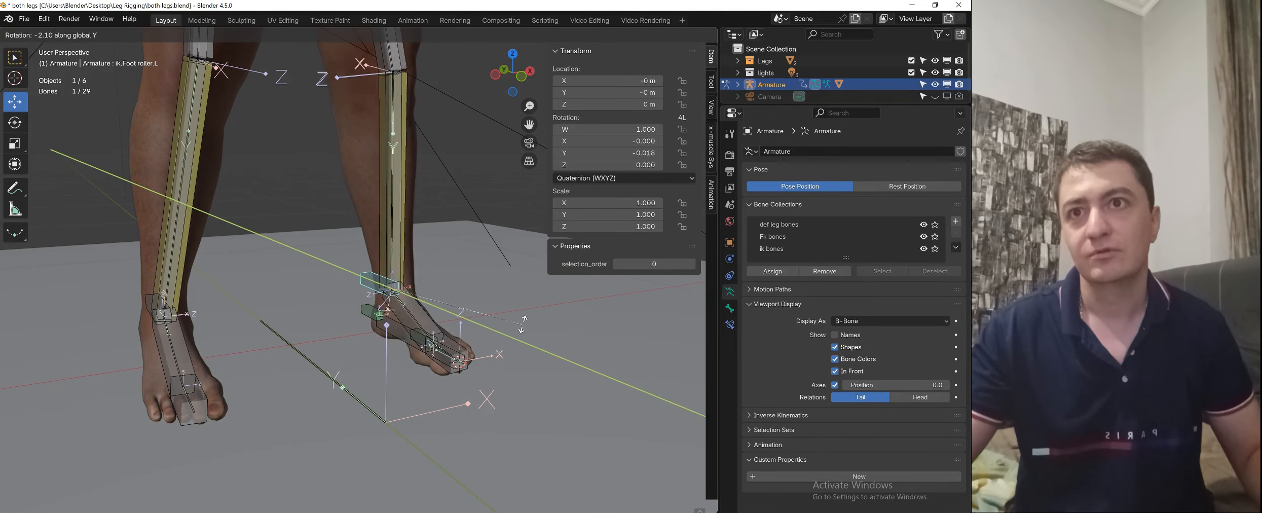
right_click(516, 297)
middle_drag(533, 321, 321, 318)
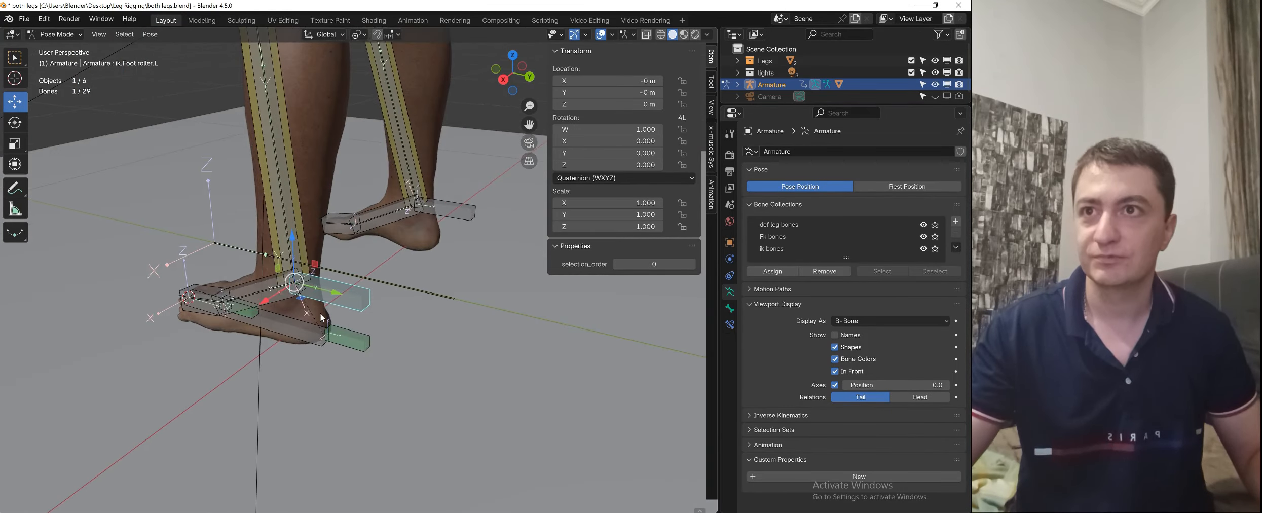
middle_drag(388, 279, 179, 303)
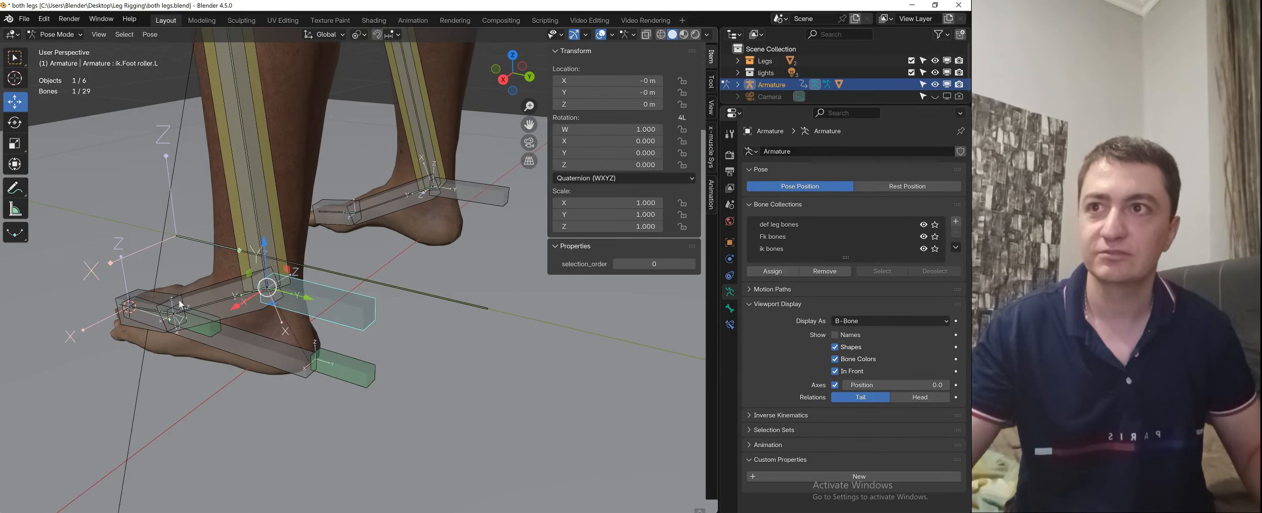
- In Edit Mode, duplicate mch.back.heel.rot.L and move the copy along X beside the inner side of the left heel, to about X 24 cm
middle_drag(386, 335, 331, 374)
click(343, 363)
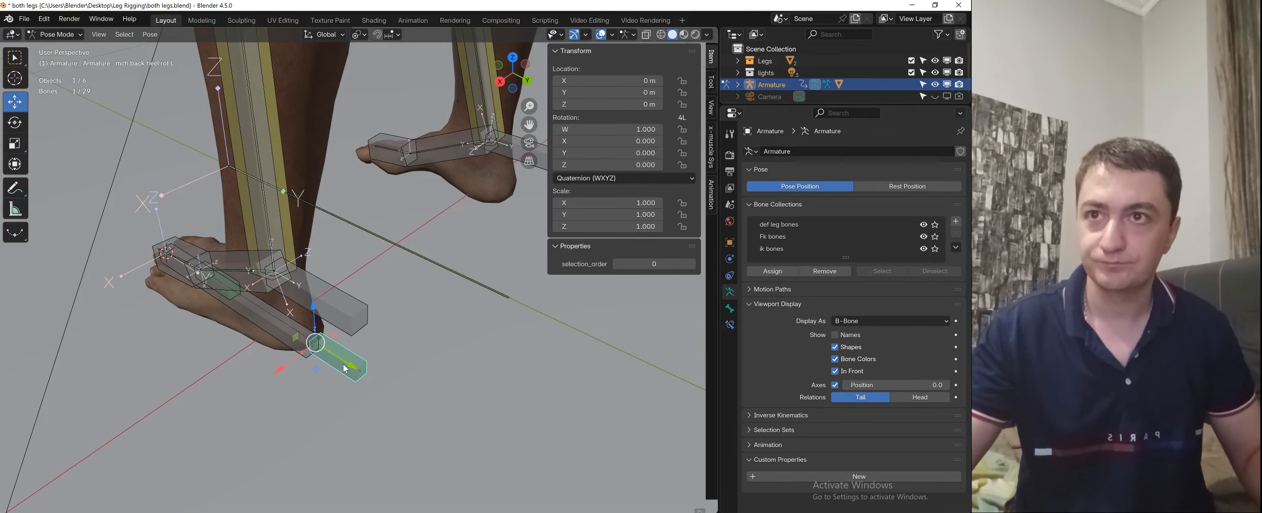
key(Tab)
click(397, 358)
middle_drag(398, 359, 368, 348)
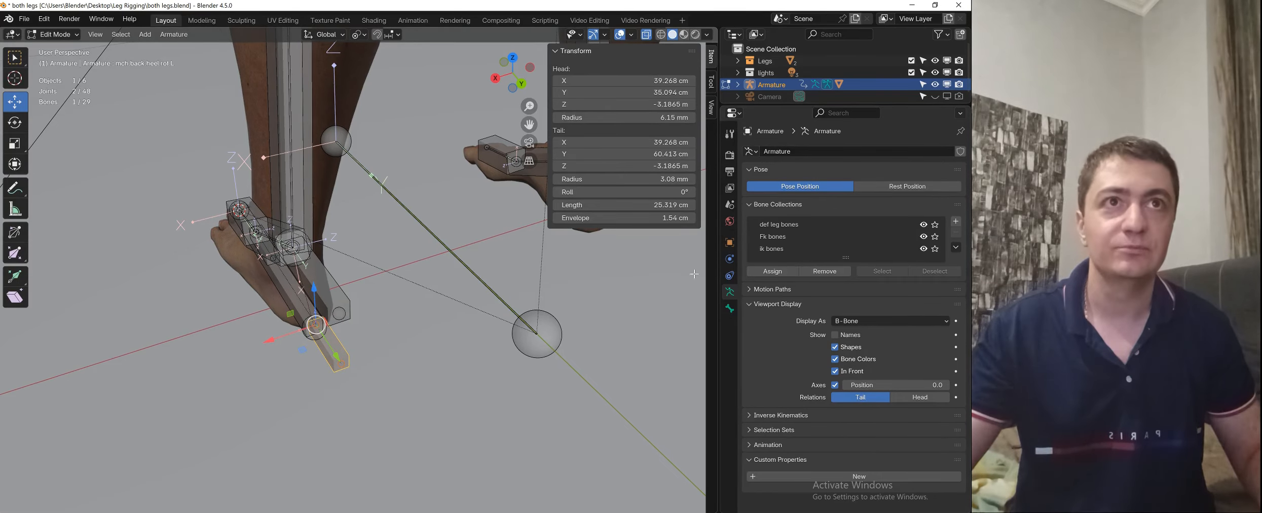
click(729, 308)
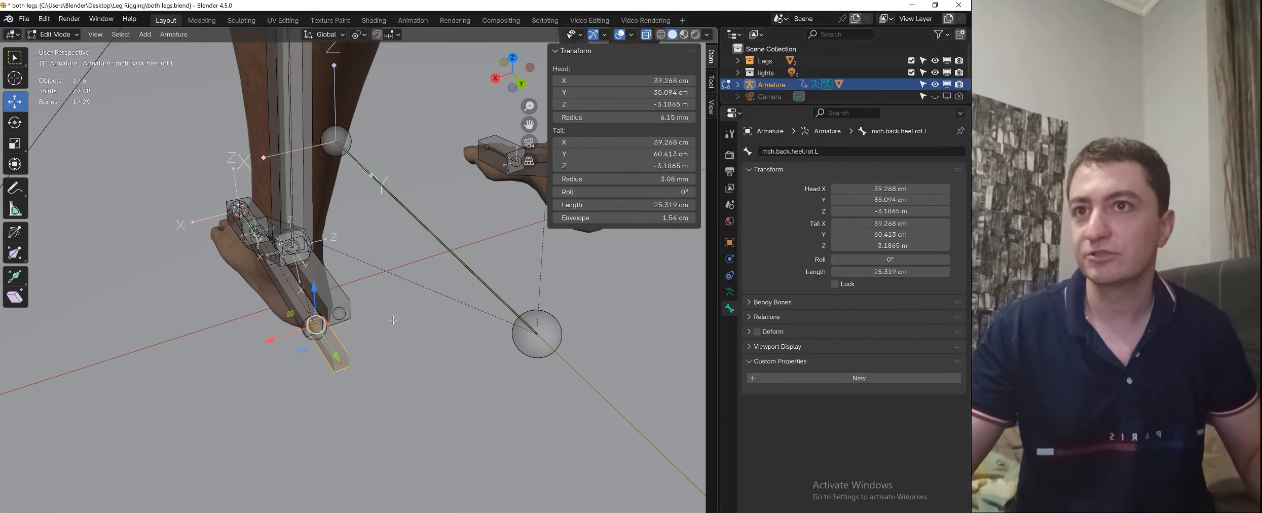
middle_drag(393, 320, 404, 322)
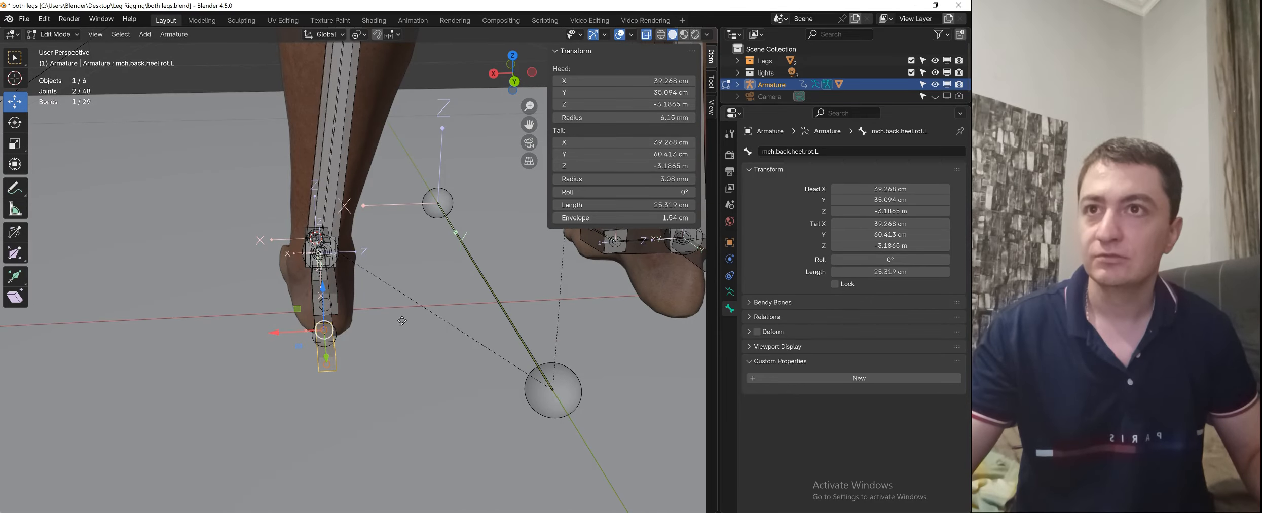
key(shift+d)
right_click(430, 319)
drag(286, 333, 308, 331)
middle_drag(308, 330, 323, 295)
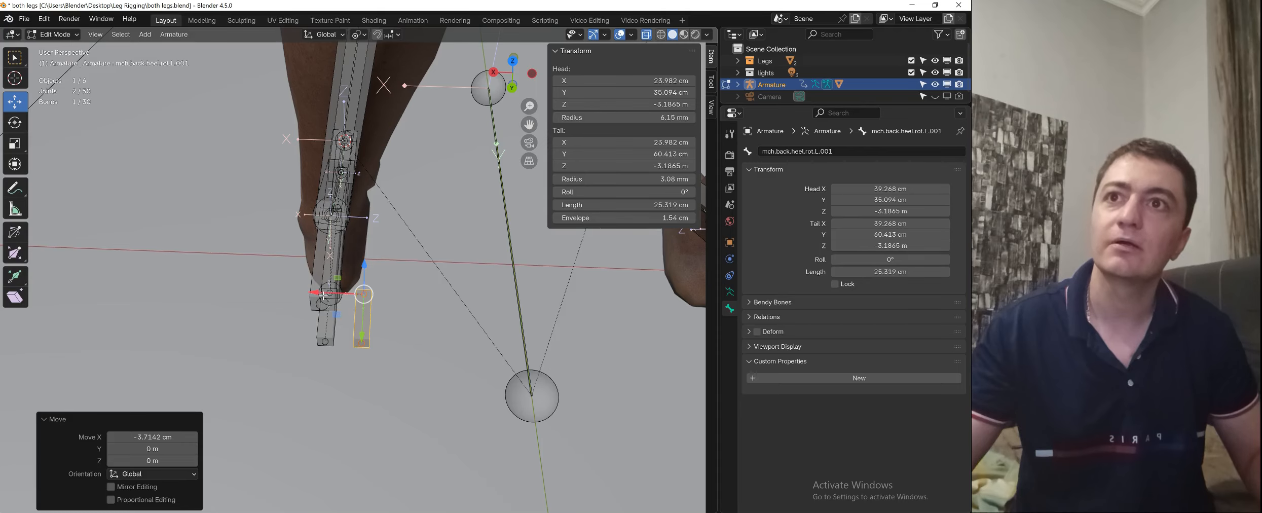
- Duplicate the inner heel bone and move the new copy along X to the outer side of the heel, at about X 55.8 cm
drag(319, 295, 234, 294)
key(shift+d)
key(Escape)
middle_drag(234, 295, 332, 330)
drag(239, 298, 242, 297)
middle_drag(241, 298, 478, 256)
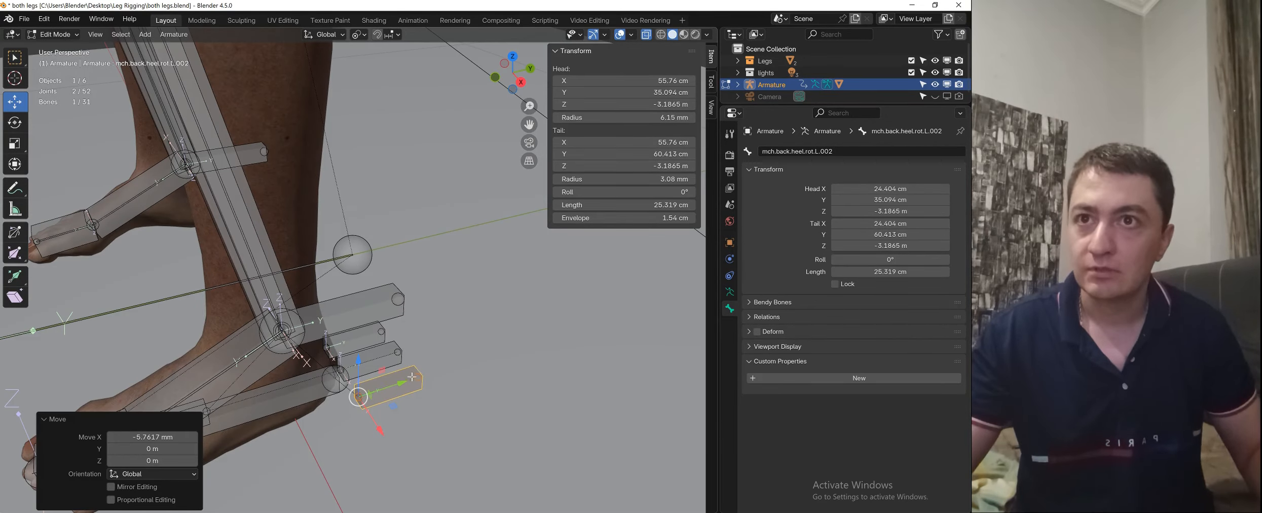
- Test-move the outer, middle and inner heel bones individually to check how they are connected, cancelling each move
middle_drag(412, 376, 400, 351)
key(g)
right_click(449, 346)
click(389, 349)
key(g)
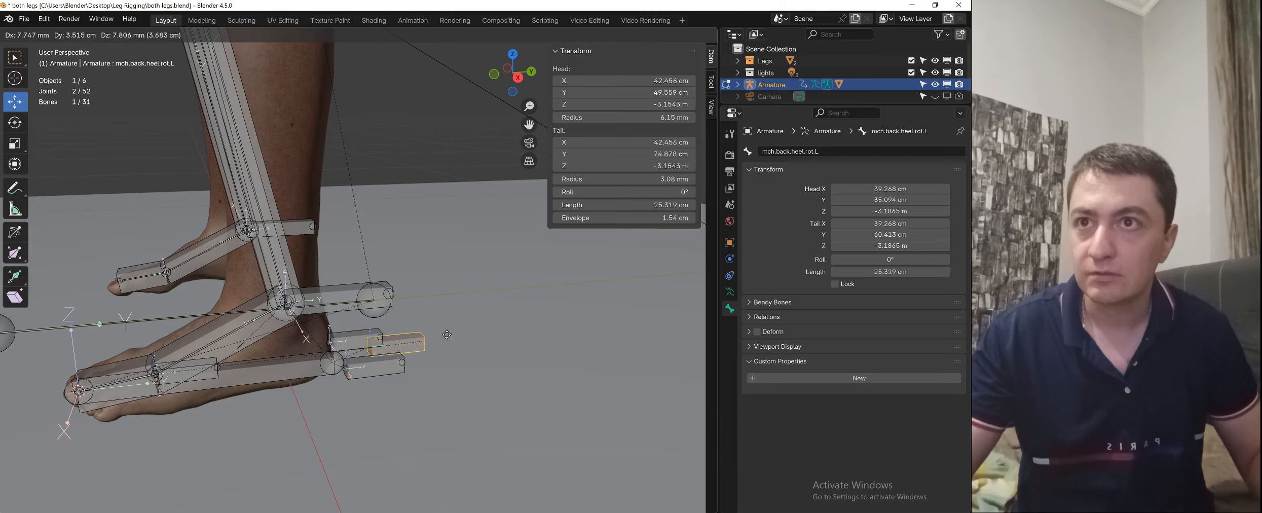
right_click(521, 298)
middle_drag(489, 307, 436, 327)
click(374, 332)
key(g)
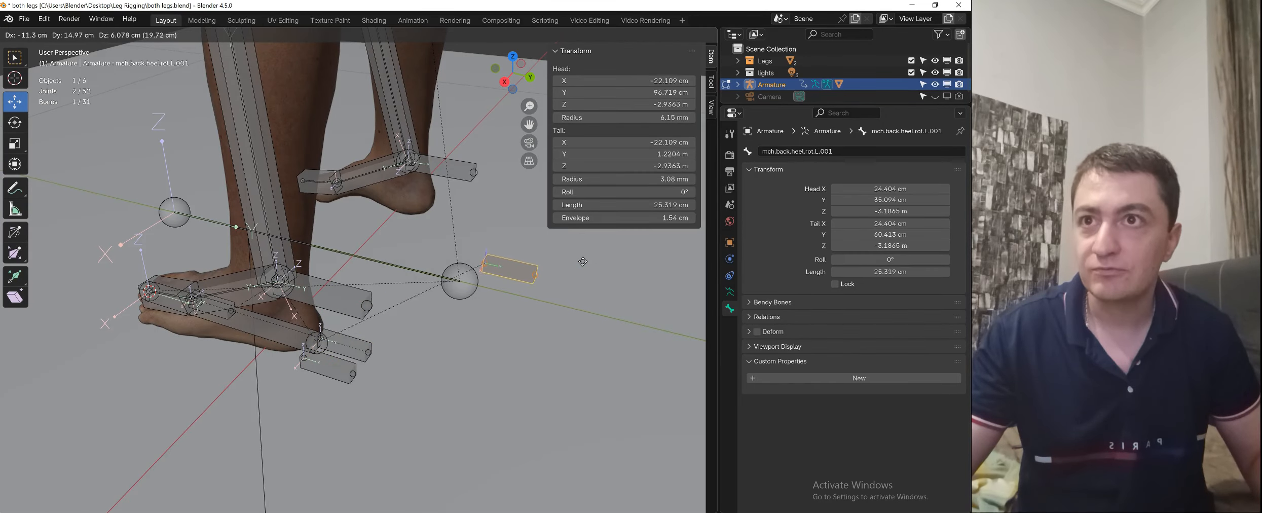
right_click(583, 262)
middle_drag(497, 284, 379, 320)
- Switch to Pose Mode and test-rotate ik.Foot roller.L about the Y axis, cancelling the rotation
key(ctrl+Tab)
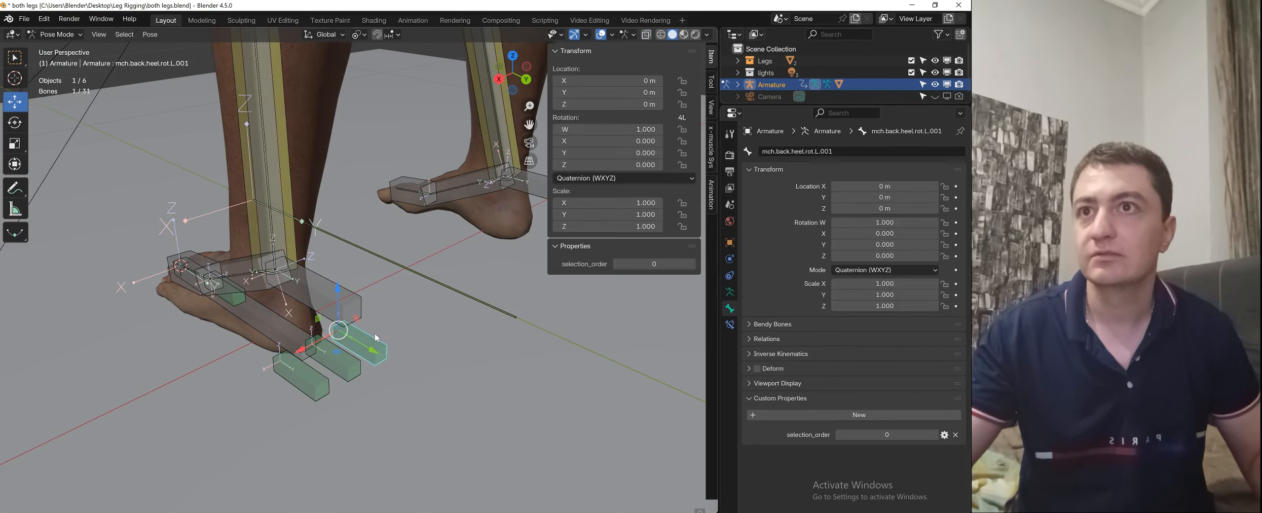
click(415, 315)
key(r)
key(y)
right_click(429, 339)
- In Edit Mode, parent mch.back.heel.rot.L to mch.back.heel.rot.L.001 with Keep Offset, and test-move the result, cancelling the move
key(ctrl+Tab)
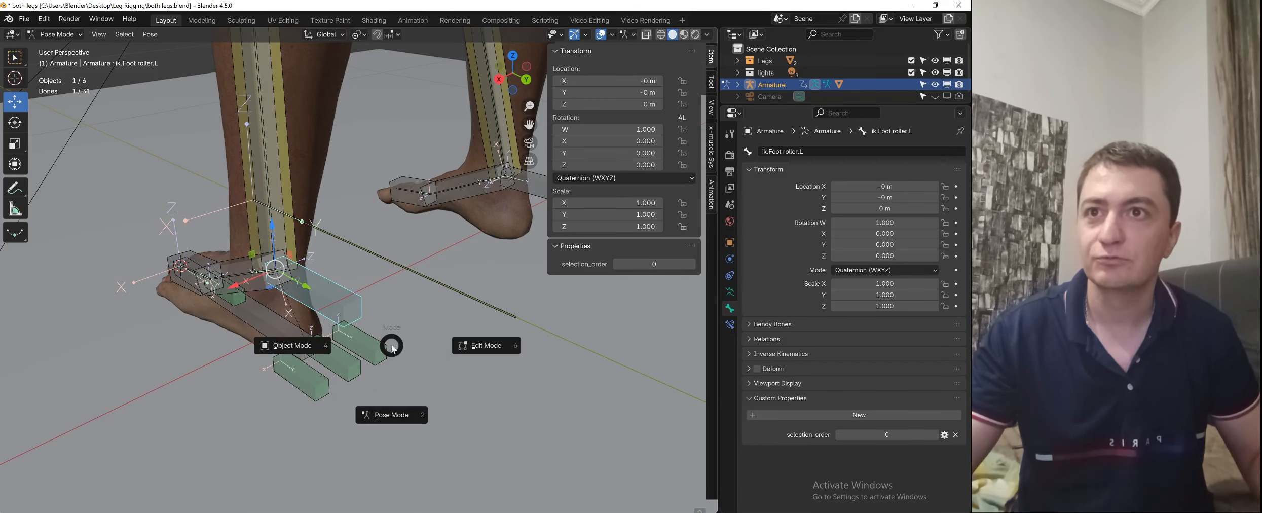
click(469, 345)
click(343, 363)
middle_drag(400, 354, 376, 340)
shift+click(376, 340)
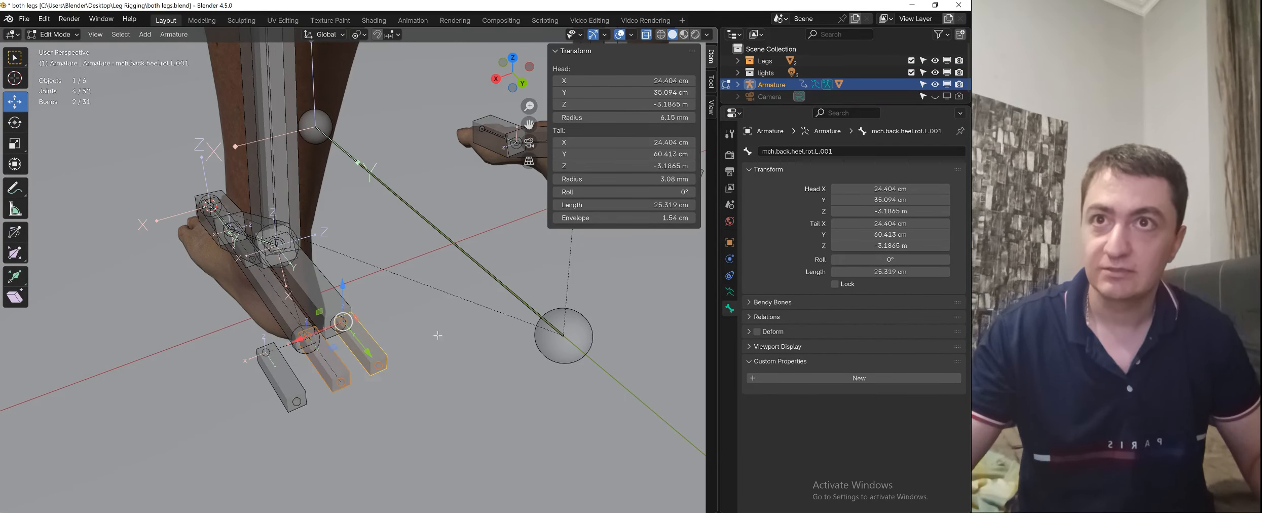
right_click(418, 335)
mouse_move(420, 335)
click(468, 334)
click(466, 332)
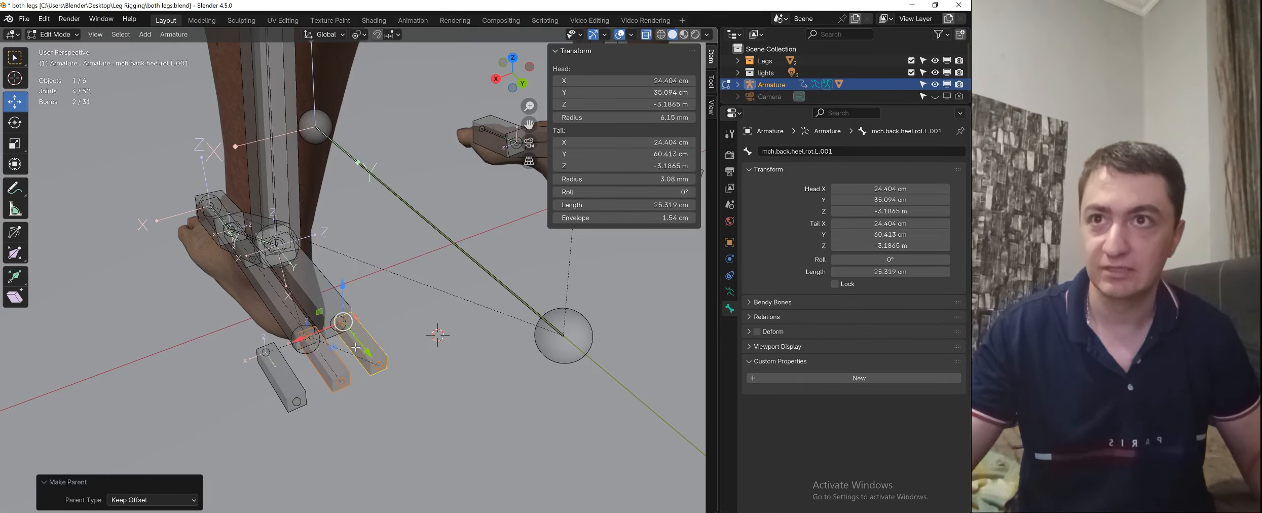
click(371, 347)
key(g)
right_click(466, 325)
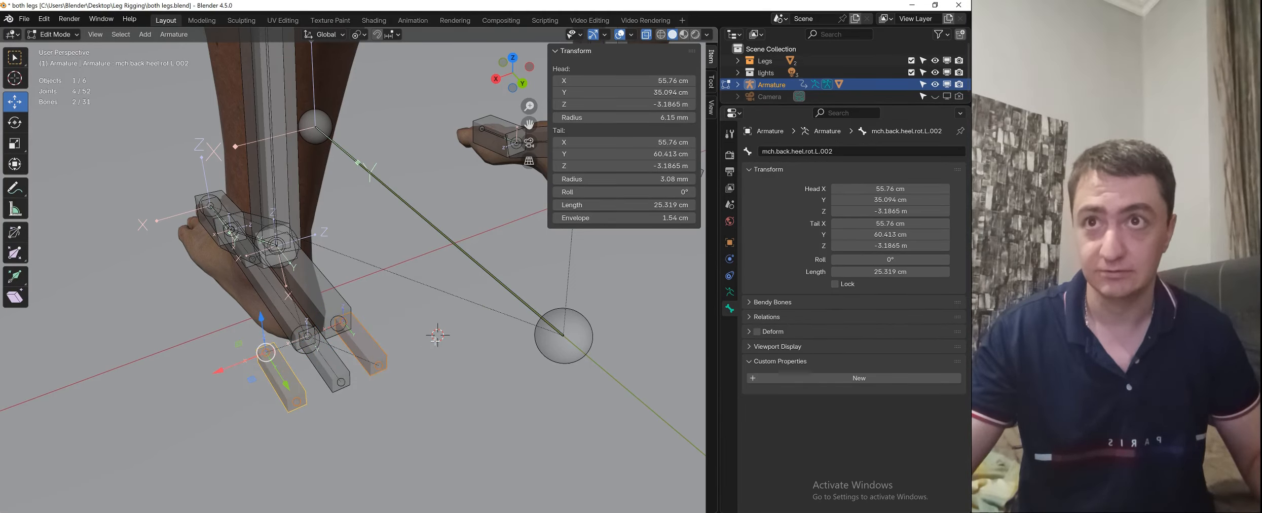
- Parent mch.back.heel.rot.L.001 to mch.back.heel.rot.L.002 keeping the offset, and test the link with a cancelled move
right_click(400, 341)
mouse_move(406, 340)
click(475, 341)
click(476, 342)
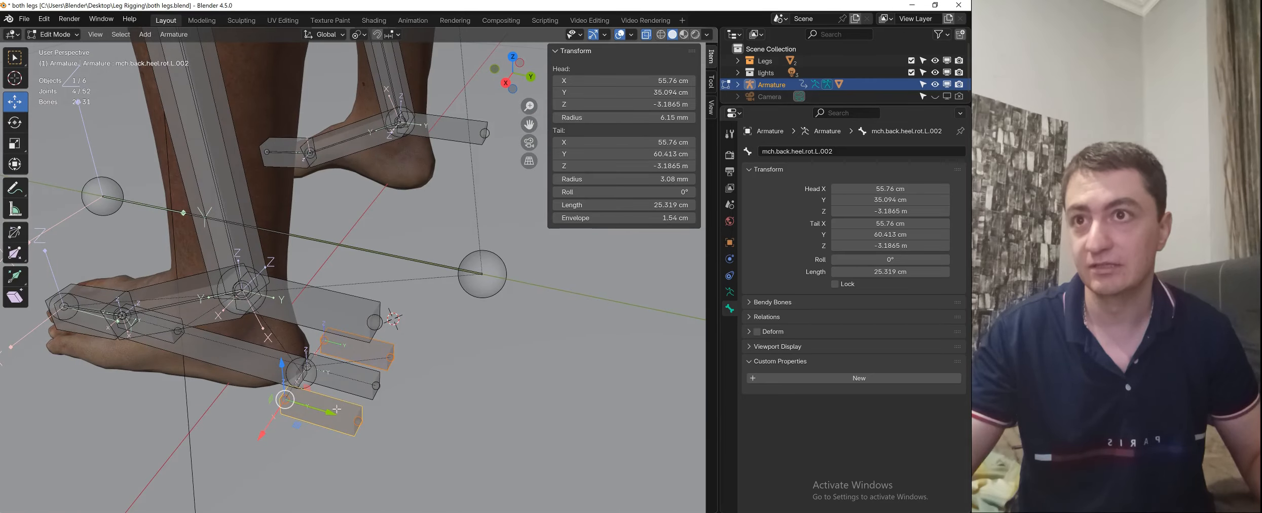
key(g)
right_click(362, 391)
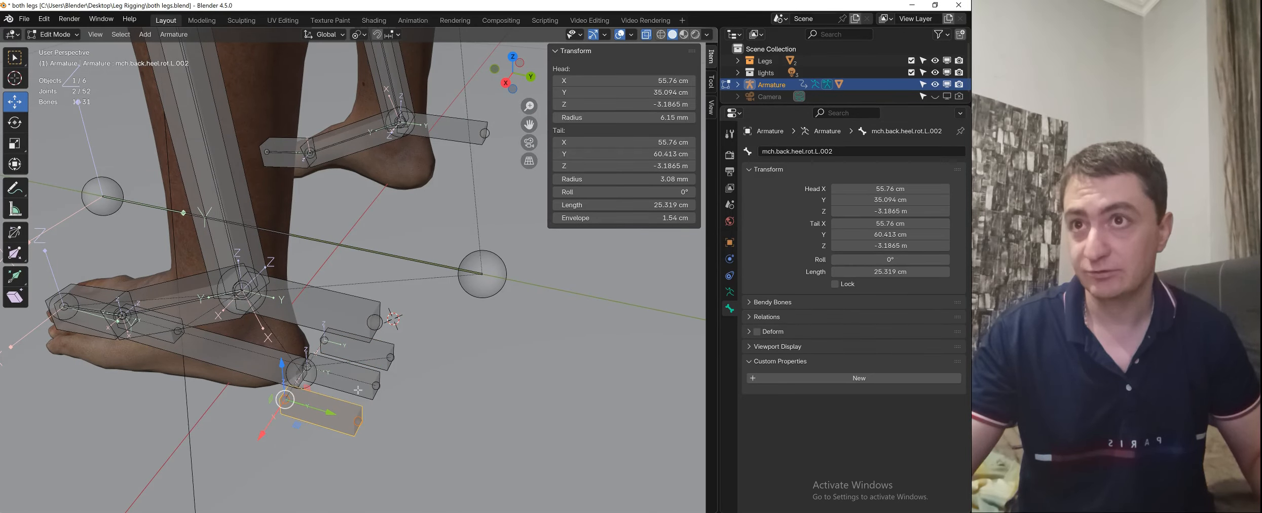
- Parent mch.back.heel.rot.L.002 to cntrl.Foot.L keeping the offset, and test-move mch.back.heel.rot.L, cancelling the move
shift+click(272, 367)
right_click(212, 395)
mouse_move(218, 396)
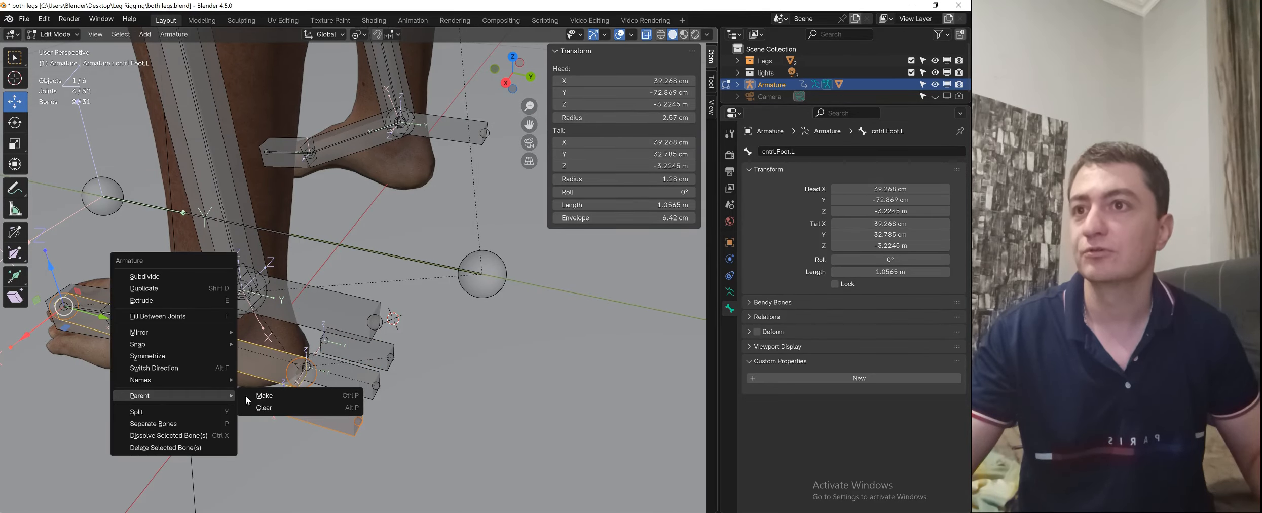
click(265, 397)
click(253, 410)
scroll(347, 392, down, 2)
scroll(348, 391, down, 1)
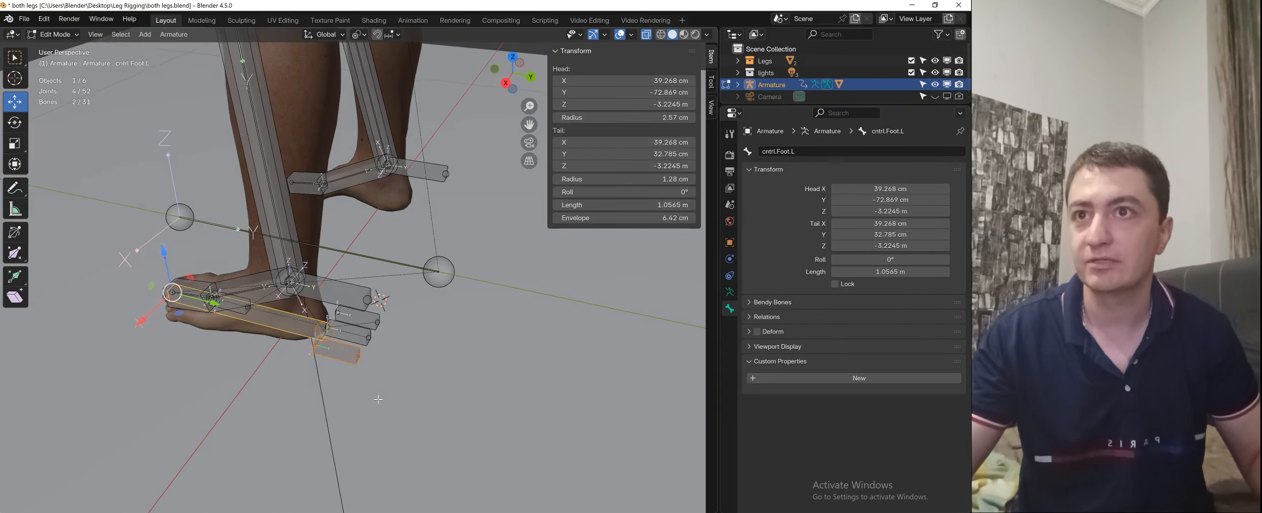
click(355, 334)
key(g)
key(Escape)
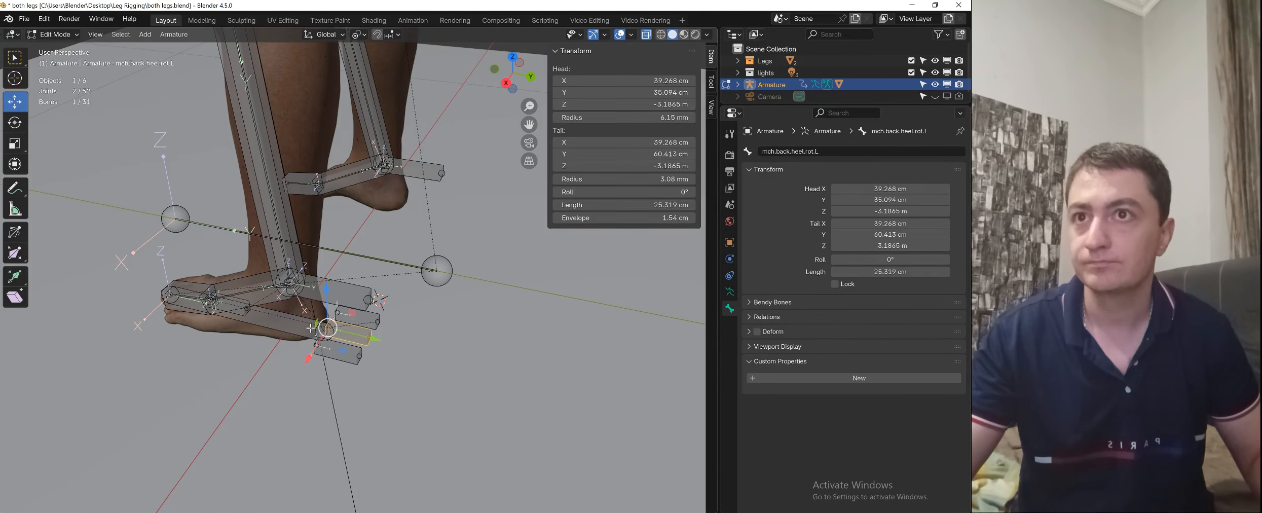
- Return to Pose Mode and test-rotate ik.Foot roller.L about global Y with the new heel bone chain, cancelling the rotation
key(ctrl+Tab)
click(366, 379)
middle_drag(366, 379, 366, 350)
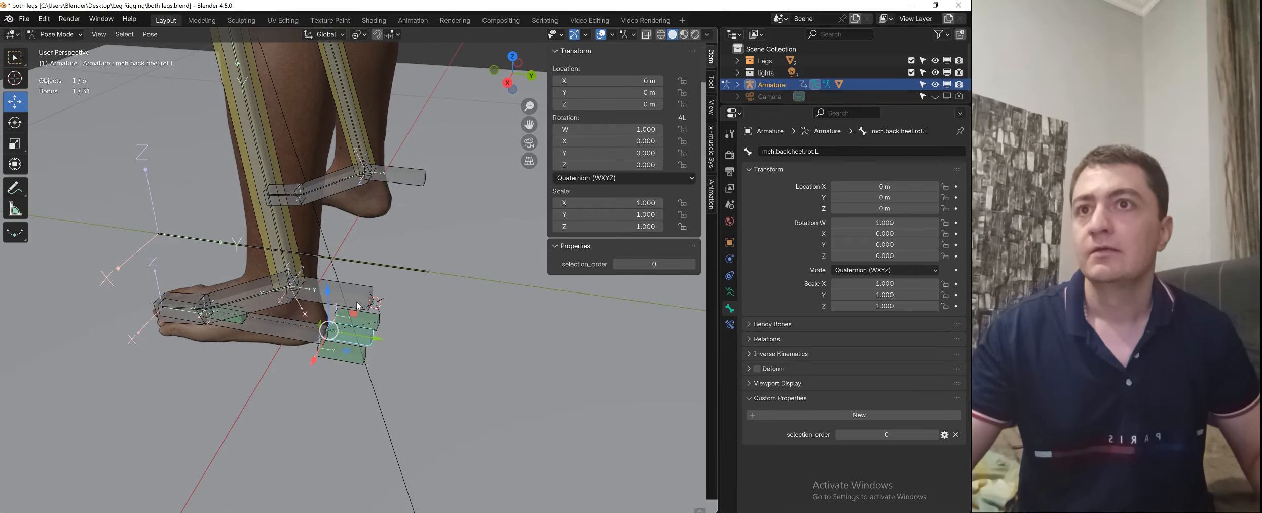
click(355, 300)
middle_drag(378, 316, 421, 350)
key(r)
key(y)
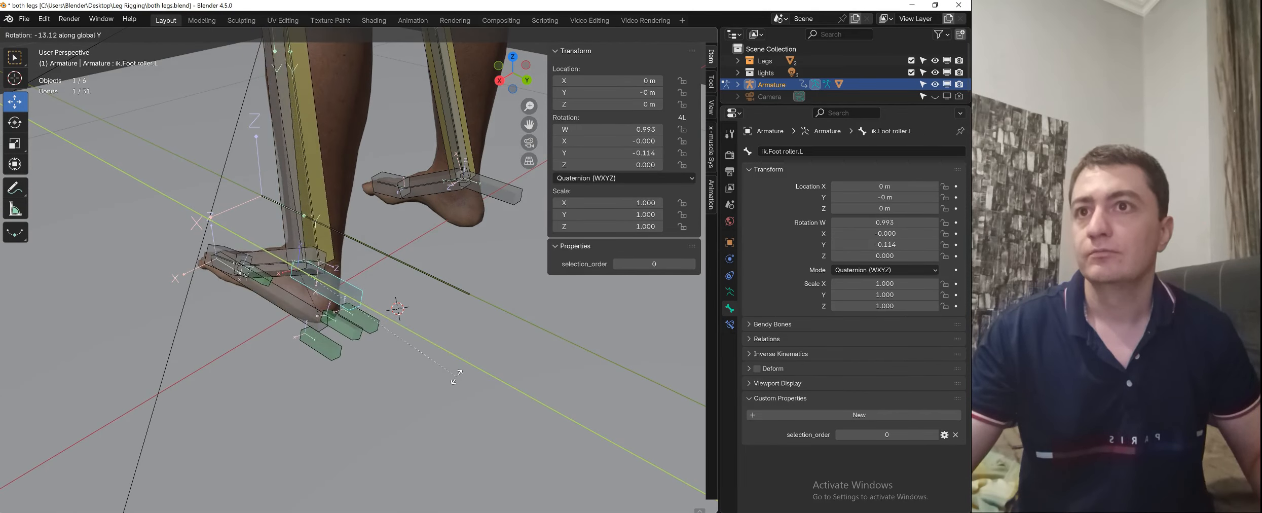
key(Escape)
- Test-rotate ik.Foot roller.L and the inner heel bone mch.back.heel.rot.L.001 about the Y axis from behind, cancelling both rotations
click(361, 325)
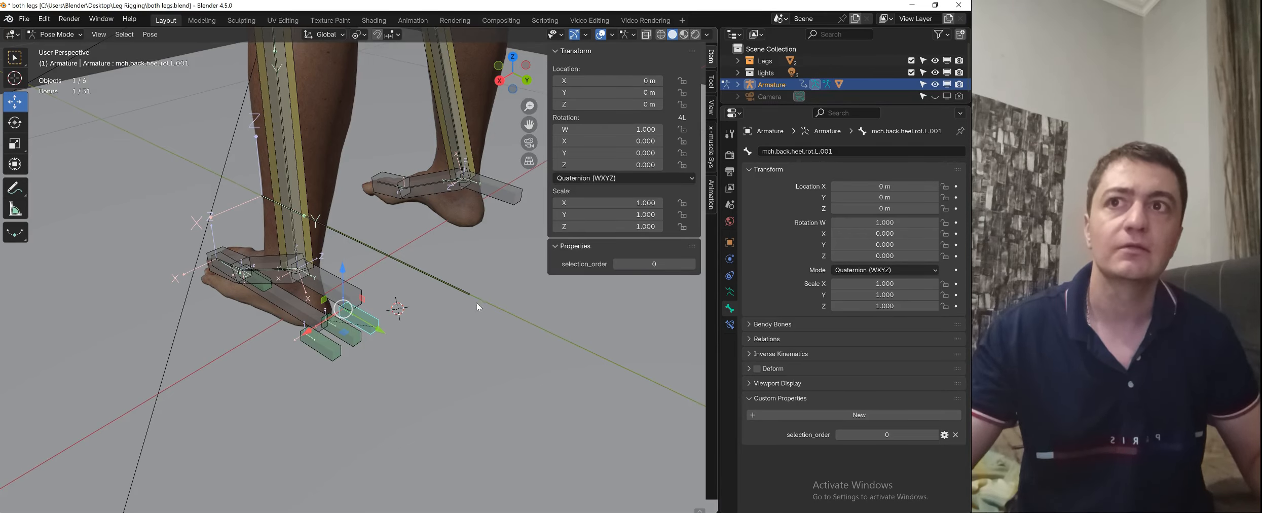
middle_drag(476, 307, 406, 294)
click(389, 286)
key(r)
key(y)
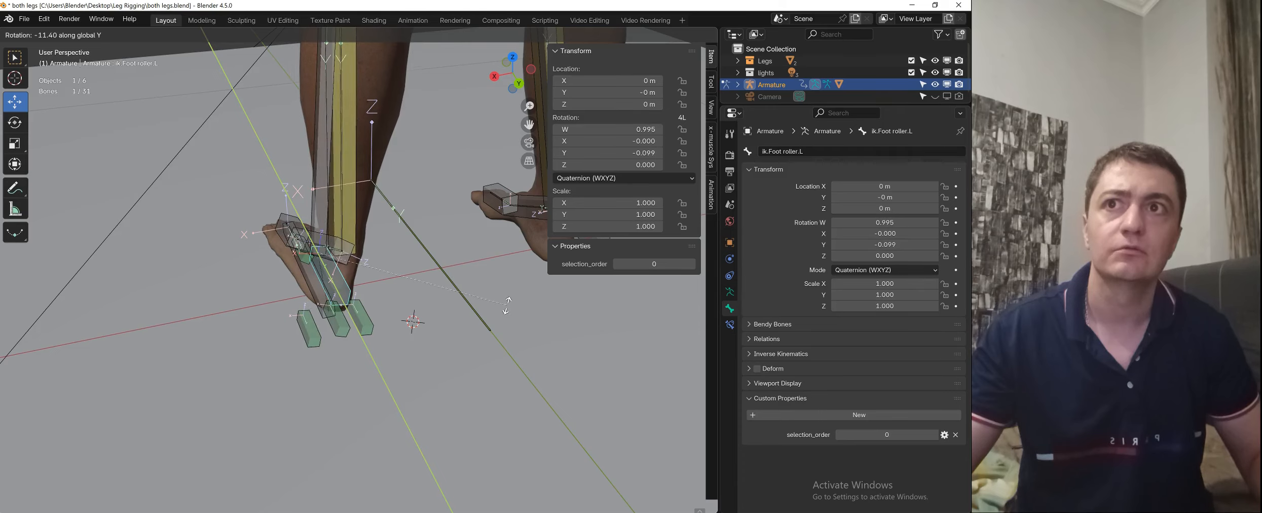
key(Escape)
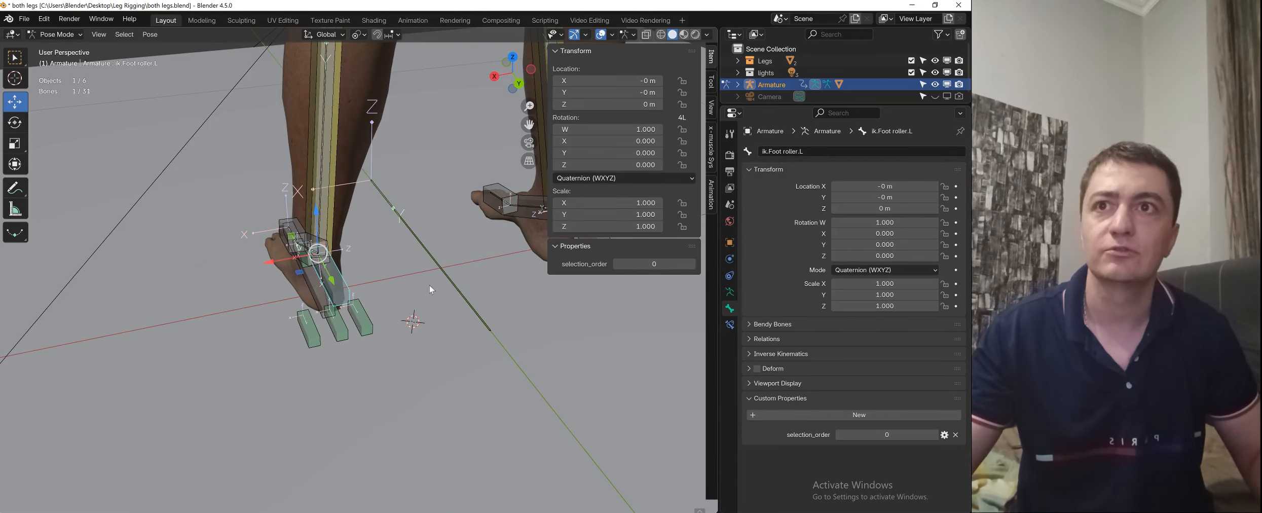
click(369, 319)
key(r)
key(y)
key(Escape)
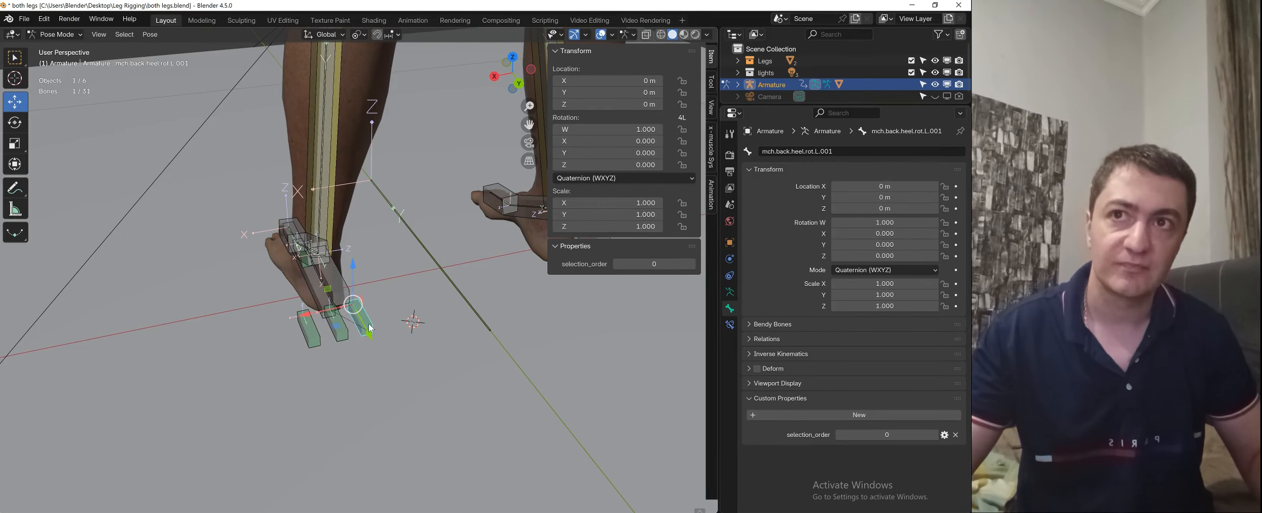
- Enable the Y limit in the Limit Rotation constraint of mch.back.heel.rot.L.001 and test-rotate ik.Foot roller.L about Y, cancelling the rotation
middle_drag(370, 325, 356, 319)
scroll(371, 339, up, 2)
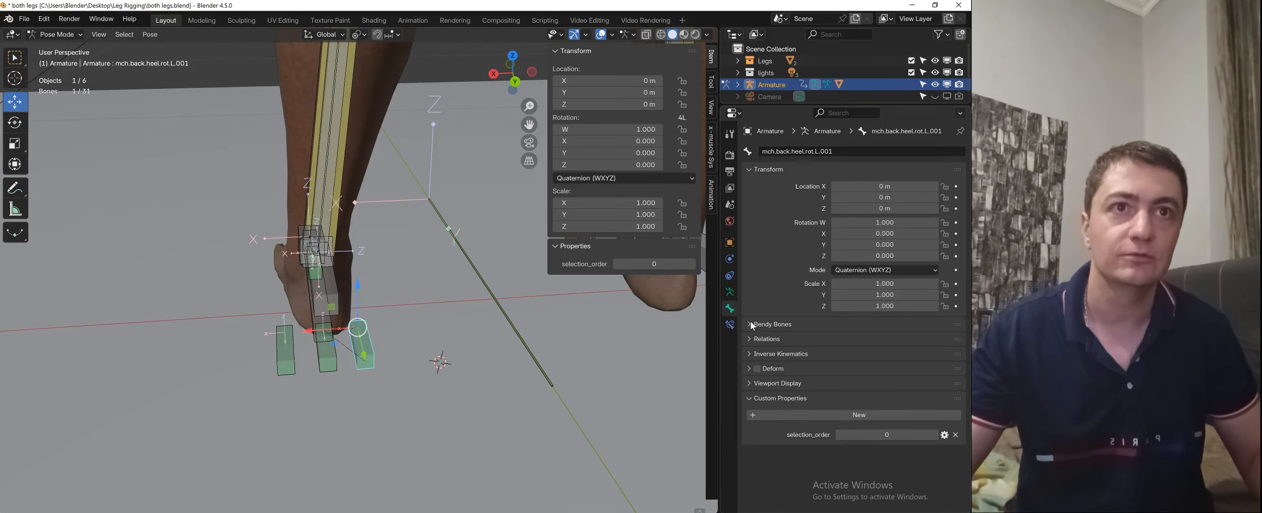
click(731, 325)
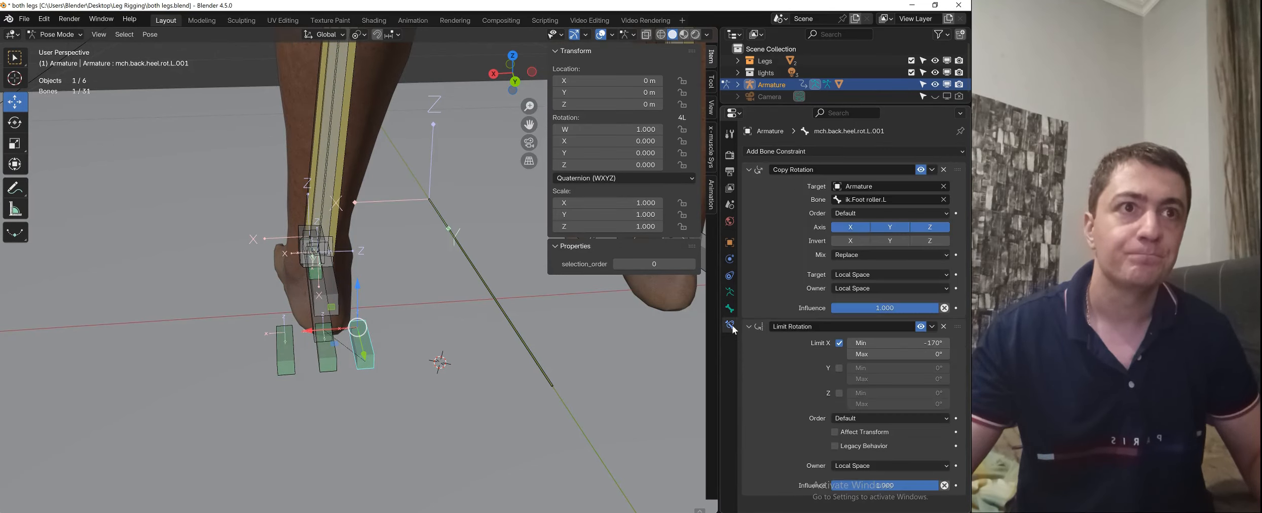
click(840, 368)
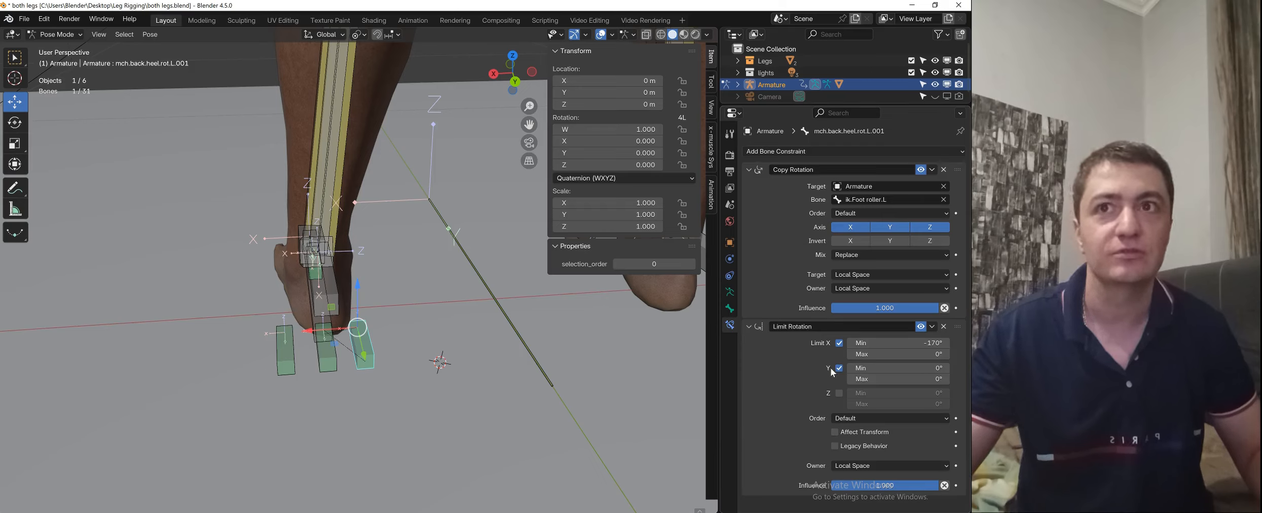
click(334, 292)
key(r)
key(y)
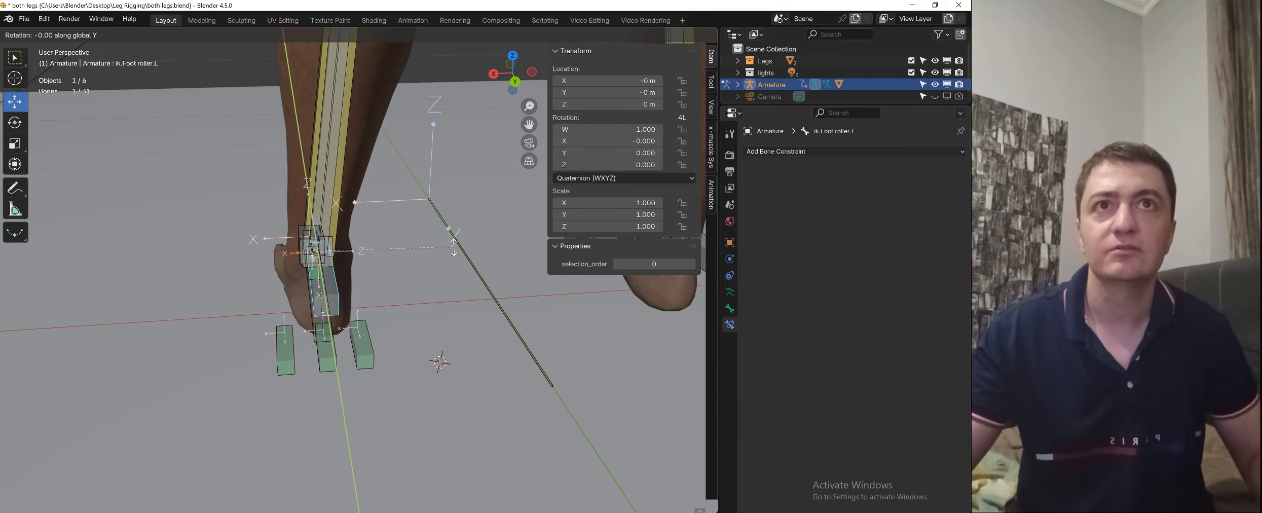
right_click(440, 287)
- Set the minimum Y rotation limit of mch.back.heel.rot.L.001 to -40°
click(373, 343)
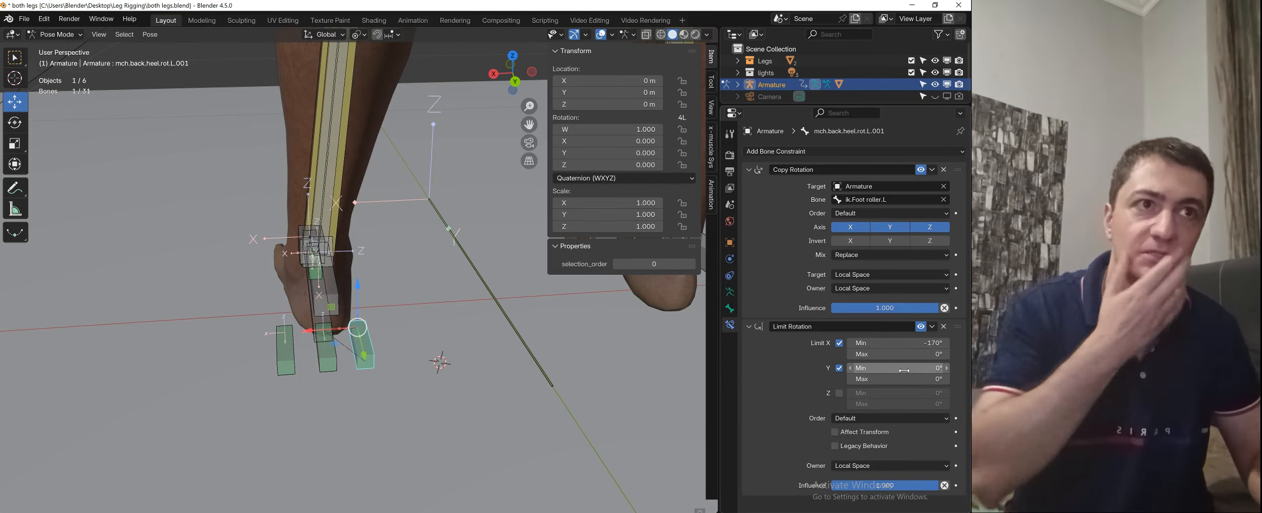
click(897, 367)
text(-4)
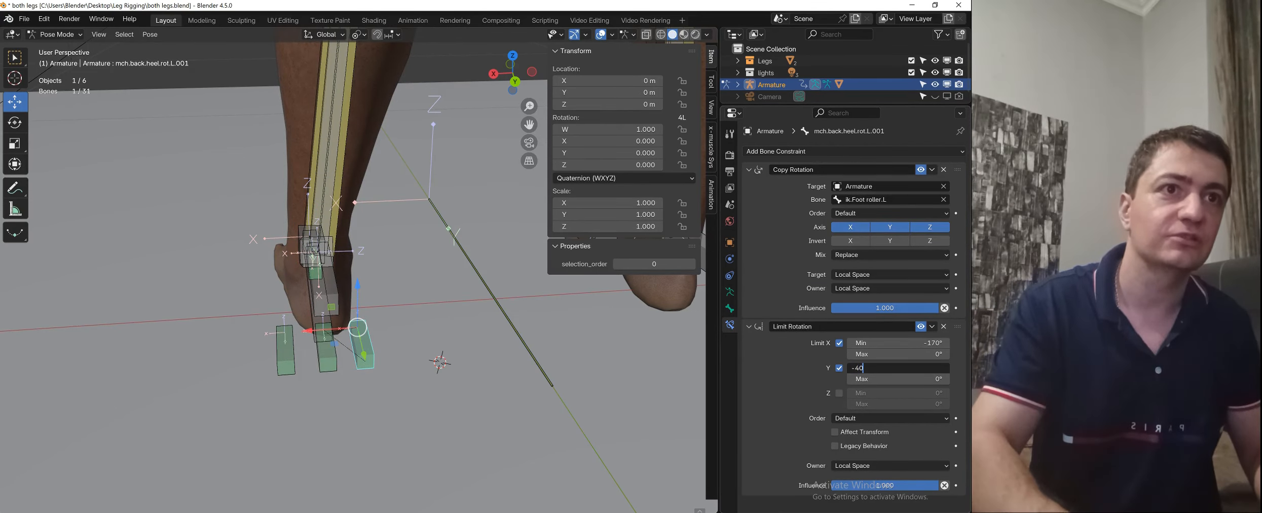
key(Return)
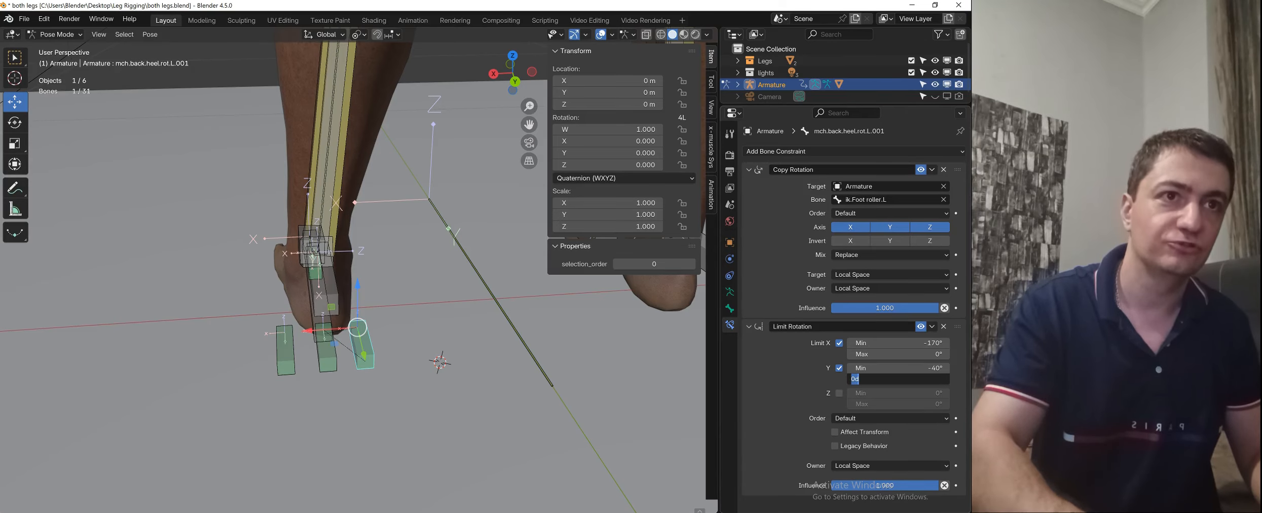
key(Return)
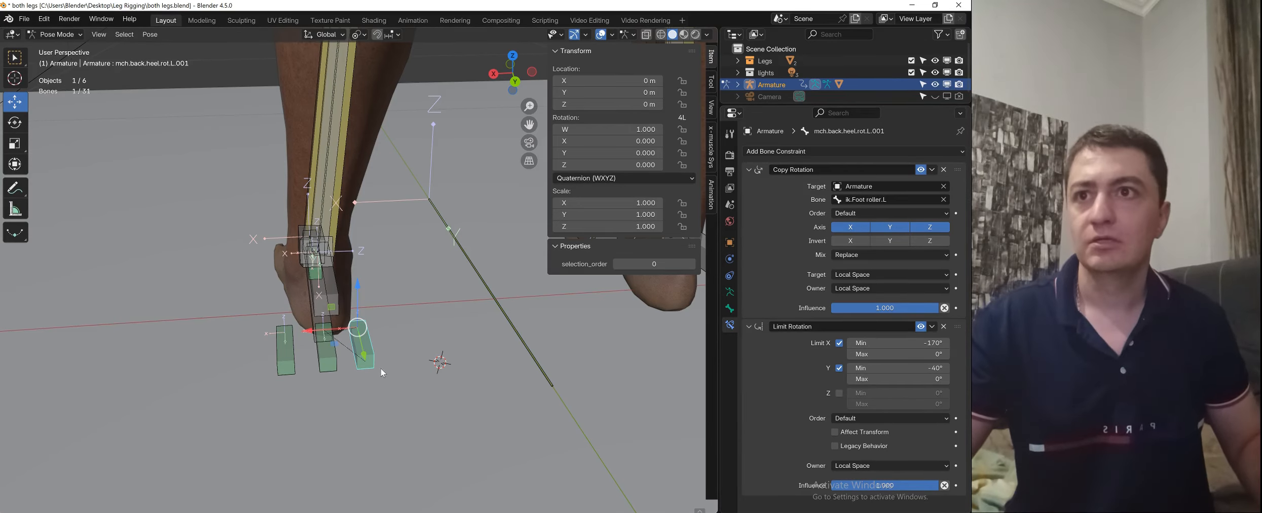
- Enable the Y rotation limit on mch.back.heel.rot.L.002 with a minimum of 0° and a maximum of 40°
middle_drag(381, 368, 280, 371)
click(295, 368)
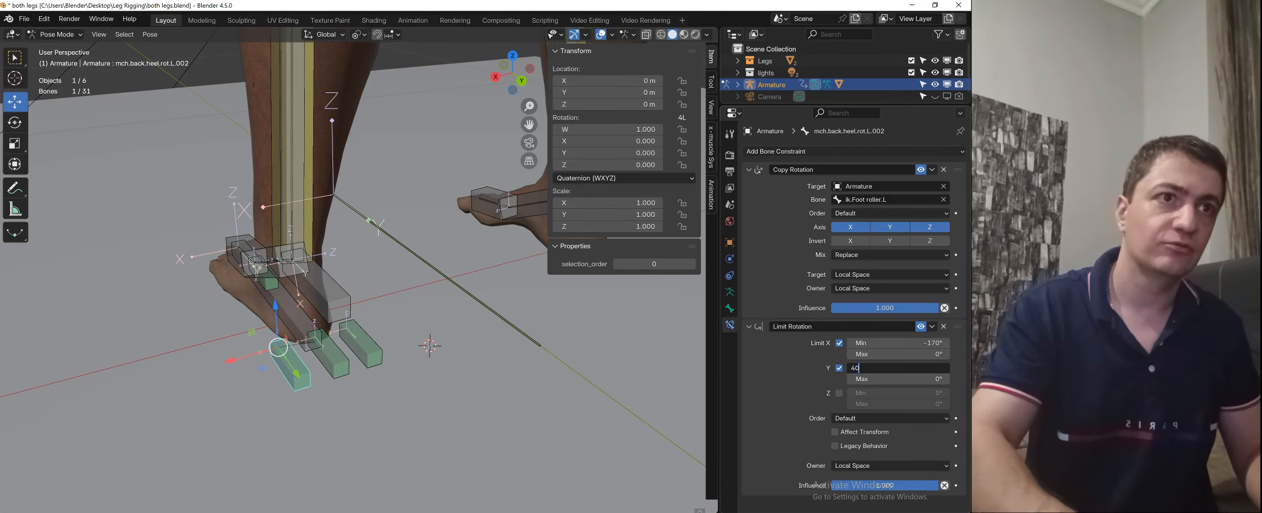
text(40)
key(Return)
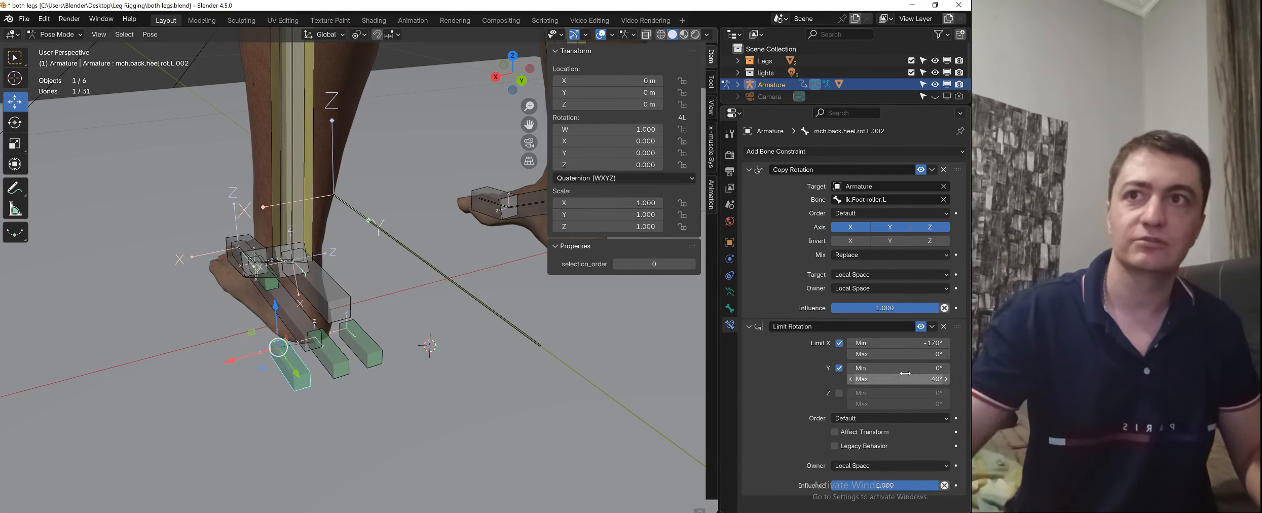
- Hide the viewport overlays and test-rotate ik.Foot roller.L about global Y from behind and from the front, cancelling both rotations
click(323, 289)
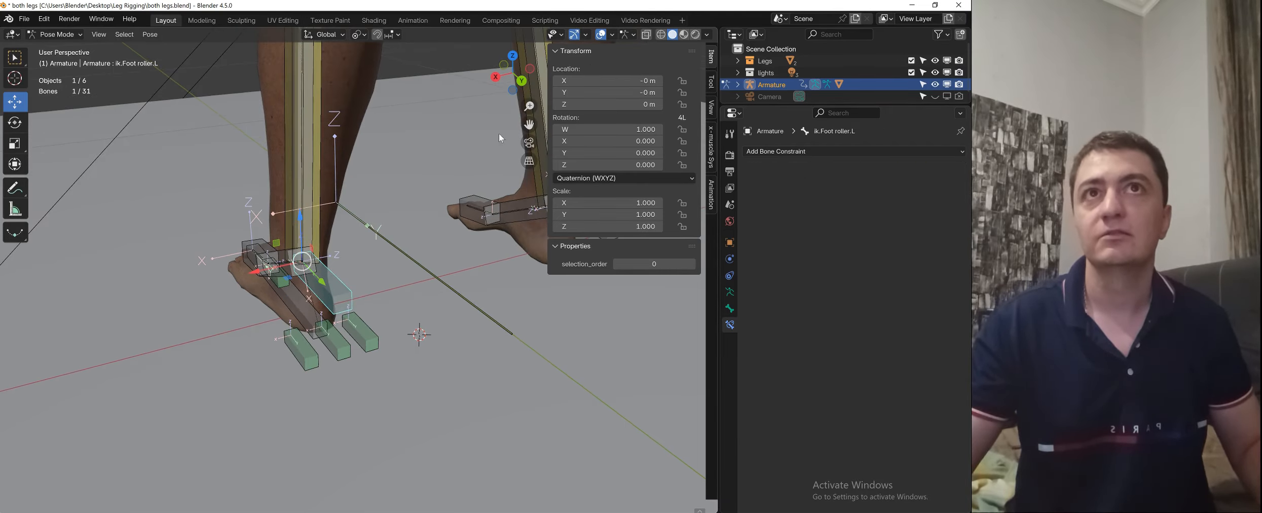
click(602, 34)
key(r)
key(y)
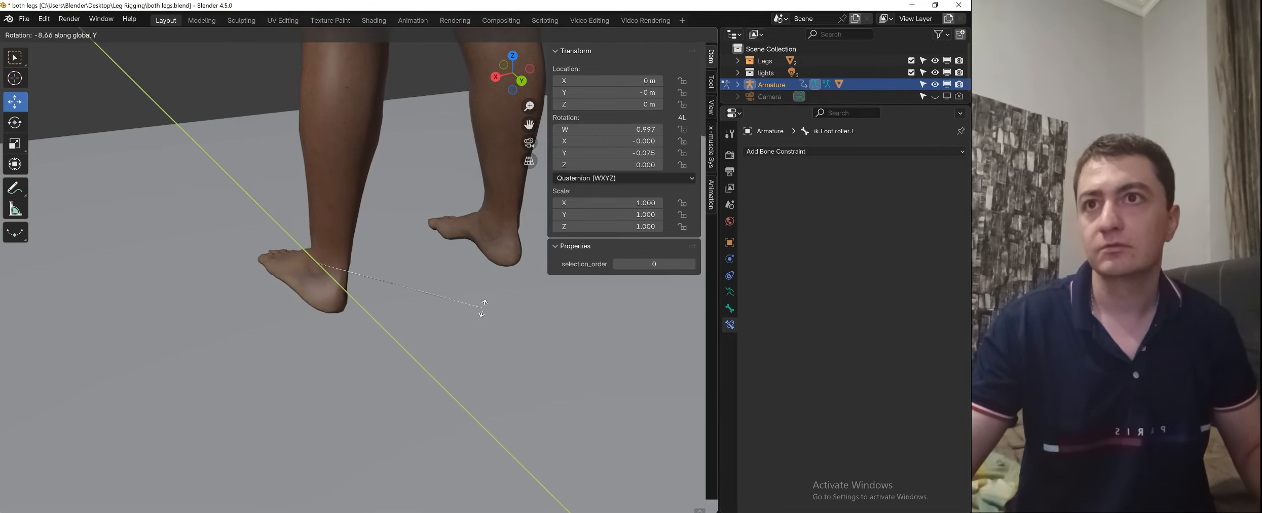
right_click(483, 308)
middle_drag(138, 269, 485, 303)
key(r)
key(y)
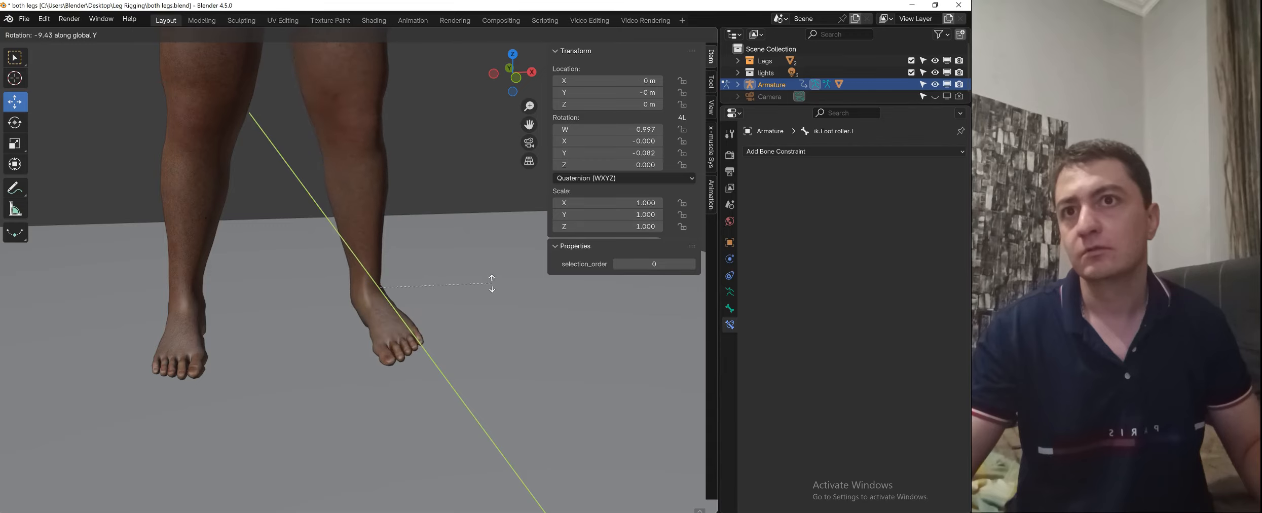
right_click(485, 324)
- Test-rotate ik.Foot roller.L about global X and then about global Y from the side, cancelling both rotations
middle_drag(482, 322, 348, 315)
key(r)
key(x)
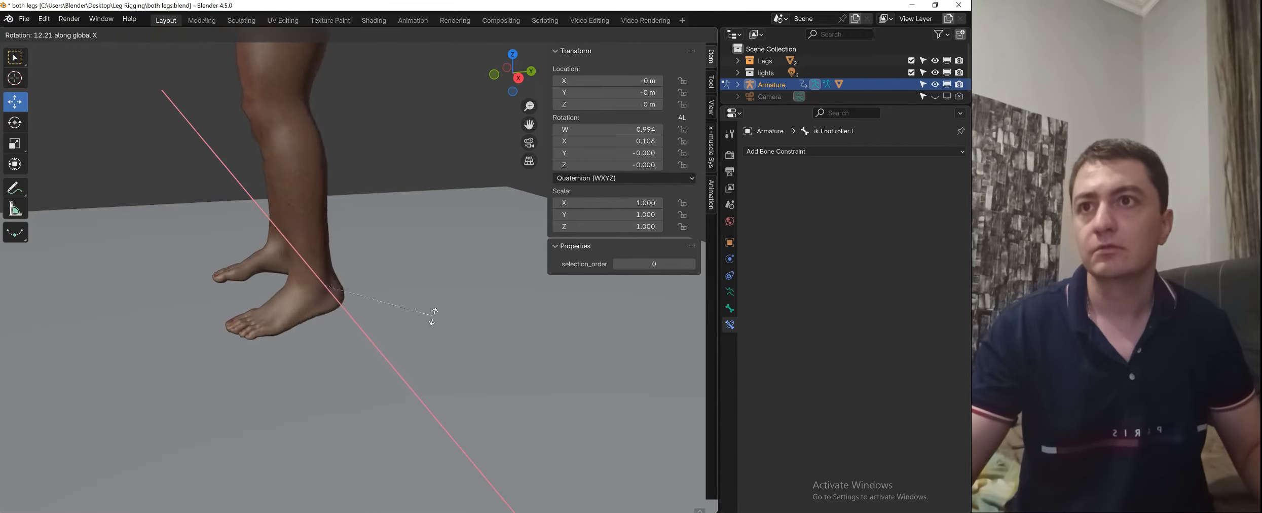
right_click(439, 299)
key(r)
key(y)
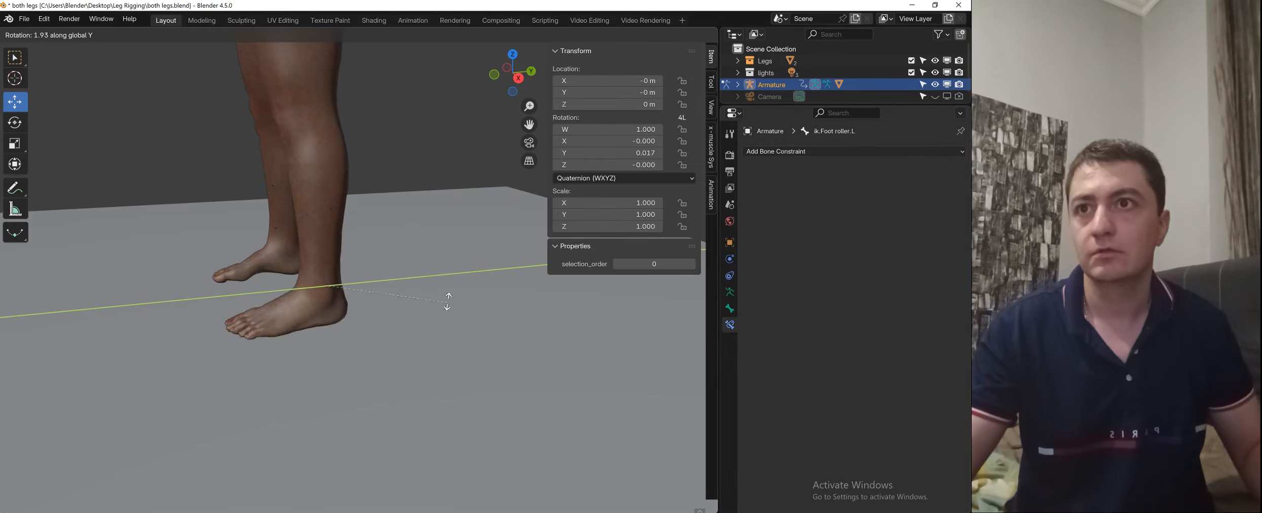
right_click(445, 285)
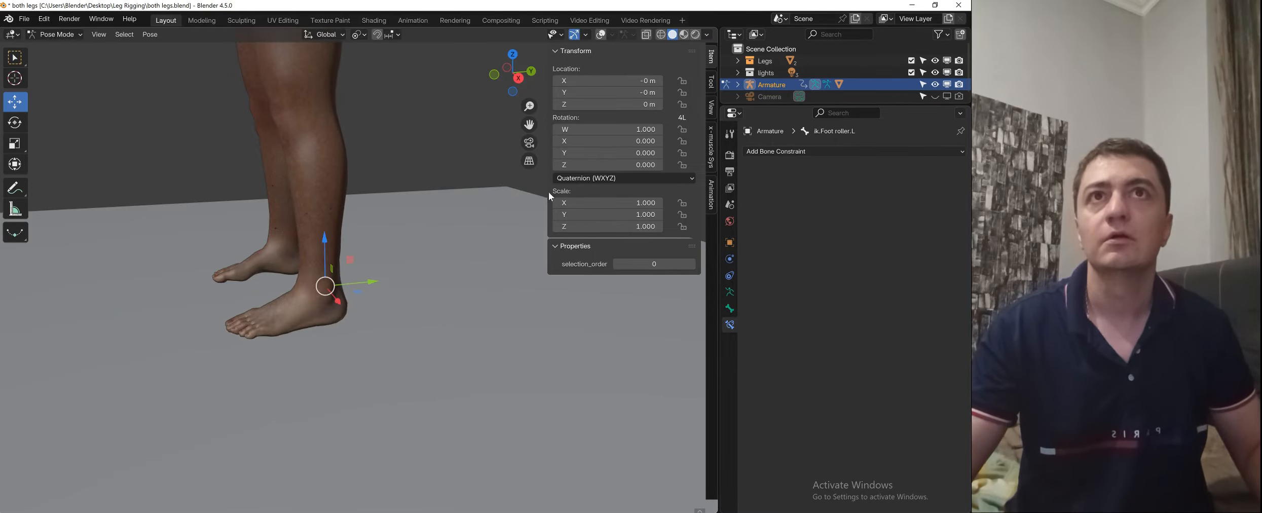
- Show the overlays and try reversed Y limits, with minimums of -40° on mch.back.heel.rot.L.002 and 0° on mch.back.heel.rot.L.001
click(604, 34)
middle_drag(360, 198, 331, 378)
middle_drag(369, 347, 352, 386)
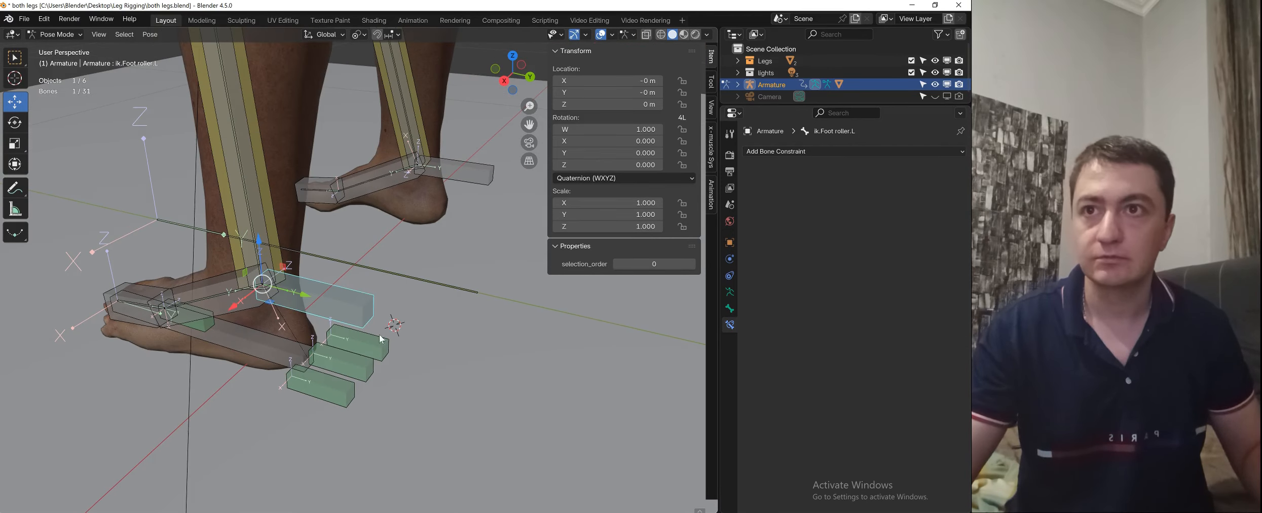
click(350, 389)
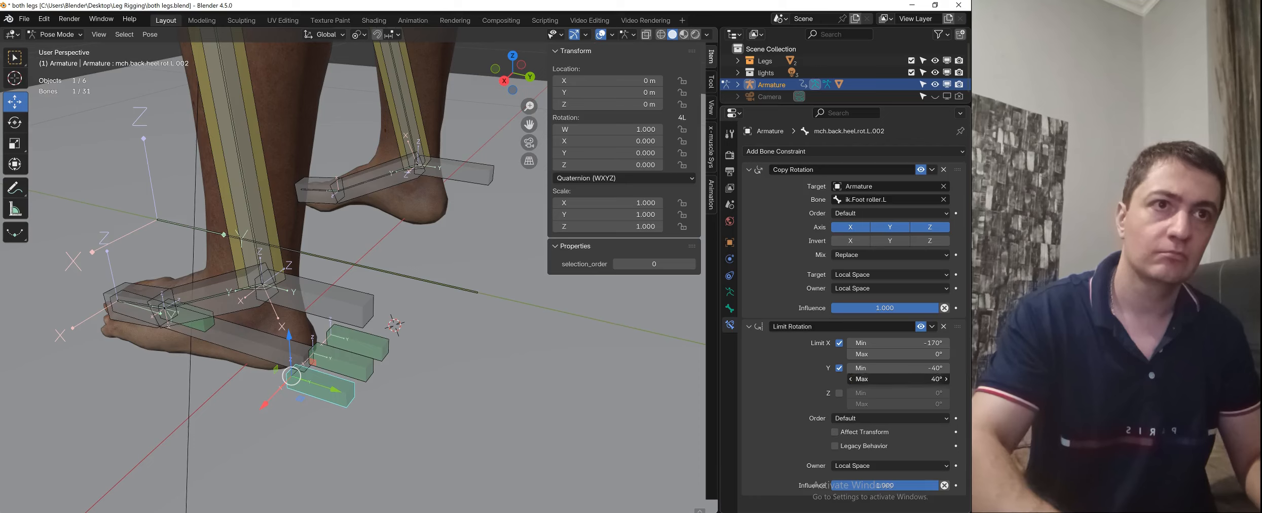
key(Return)
click(371, 338)
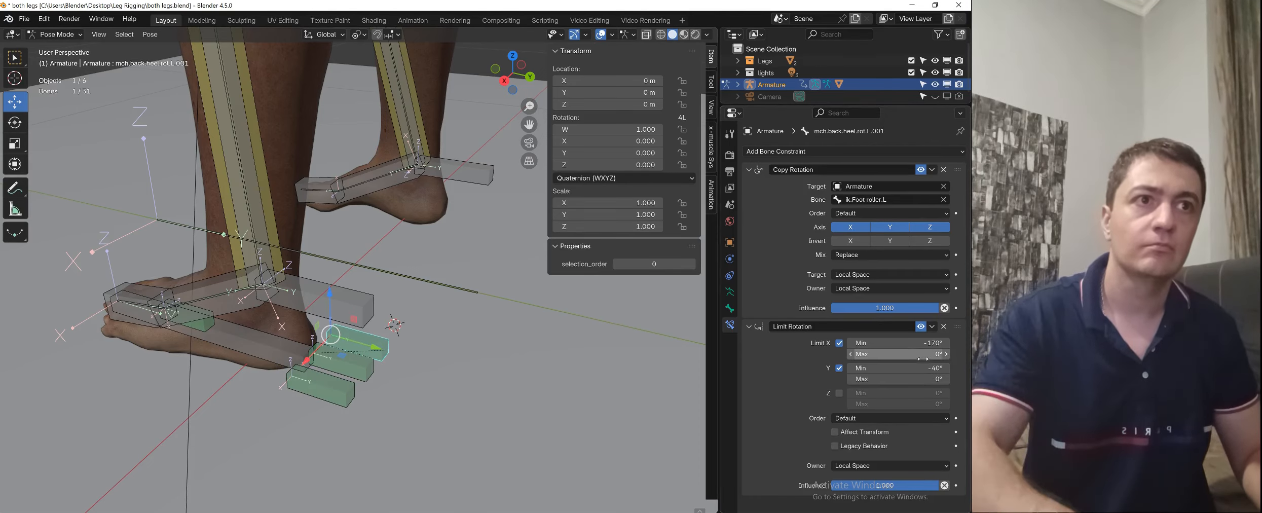
click(907, 368)
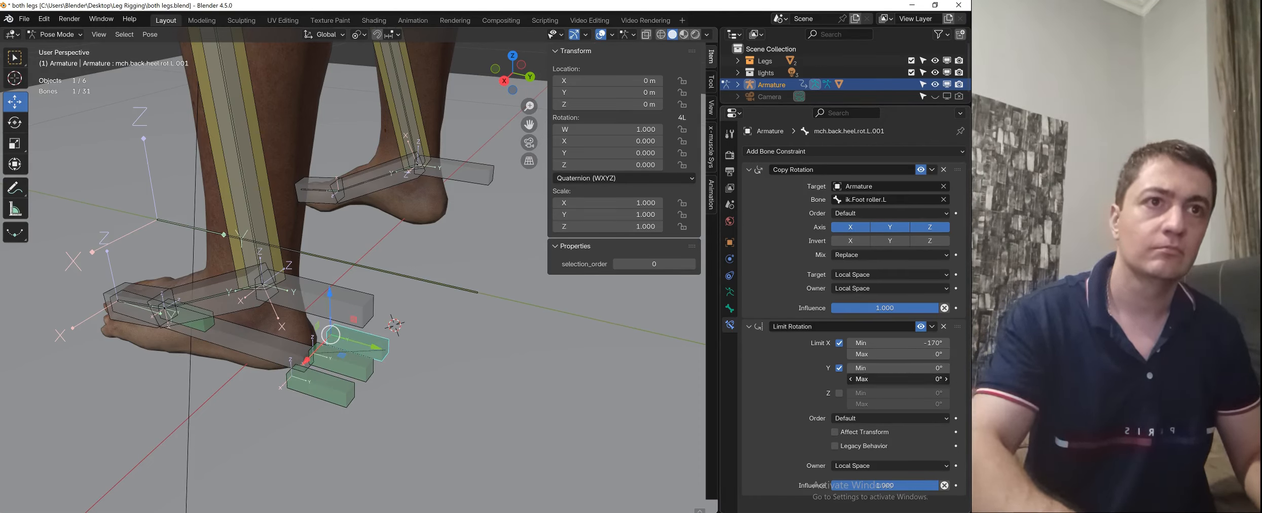
- Test-rotate ik.Foot roller.L about global Y with the reversed heel bone limits, cancelling the rotation
click(366, 309)
middle_drag(380, 307, 345, 303)
scroll(441, 338, down, 2)
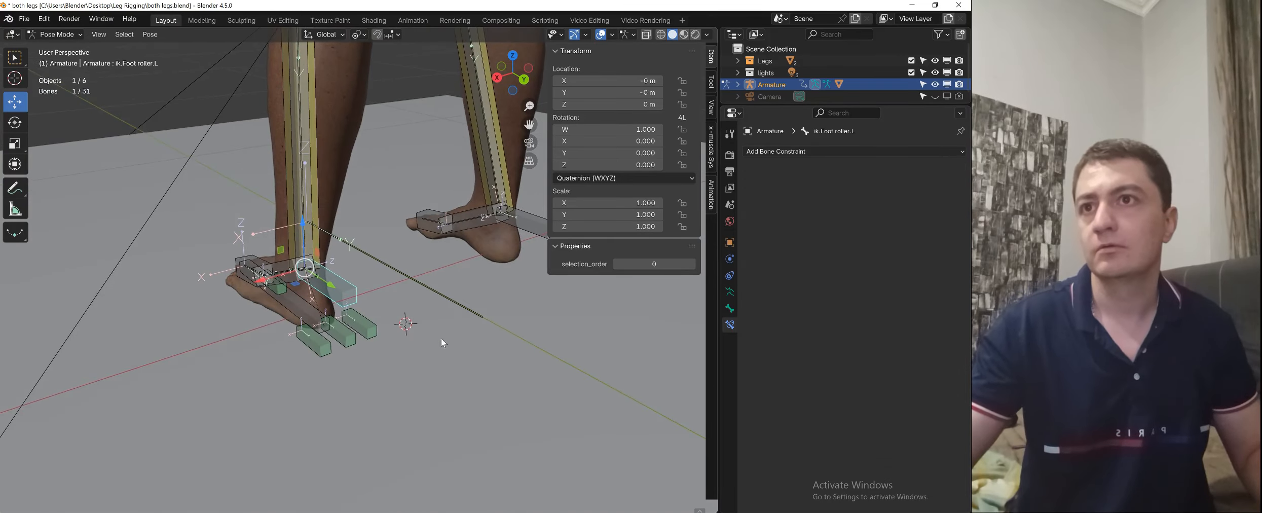
key(r)
key(y)
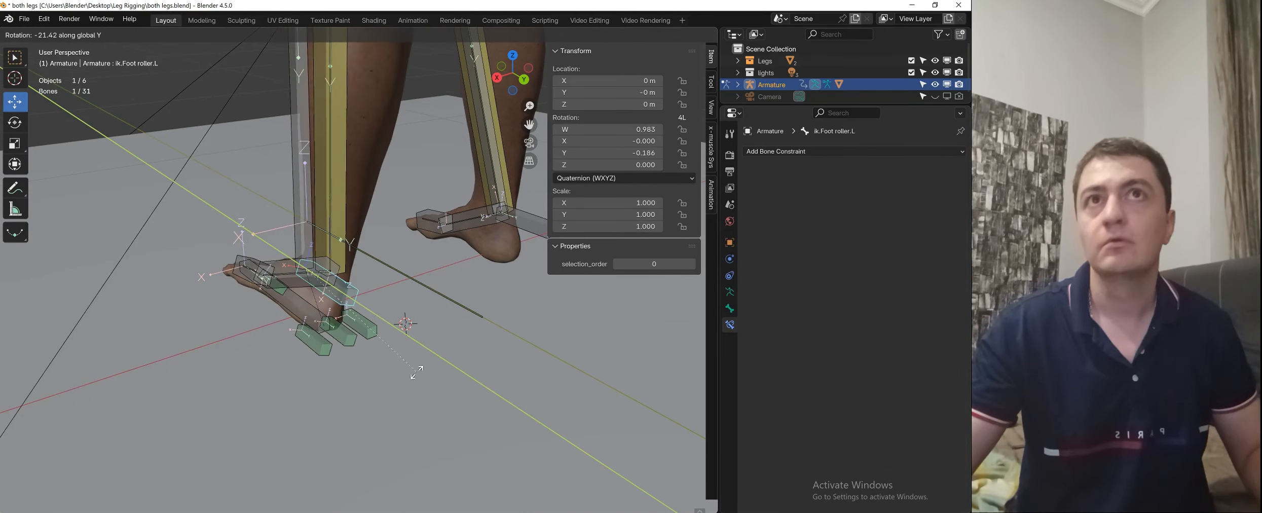
key(Escape)
- Hide the overlays and test-rotate ik.Foot roller.L about global Y from two viewing angles, cancelling each rotation
click(599, 35)
middle_drag(292, 176, 386, 203)
key(r)
key(y)
right_click(513, 273)
middle_drag(464, 292, 562, 312)
key(r)
key(y)
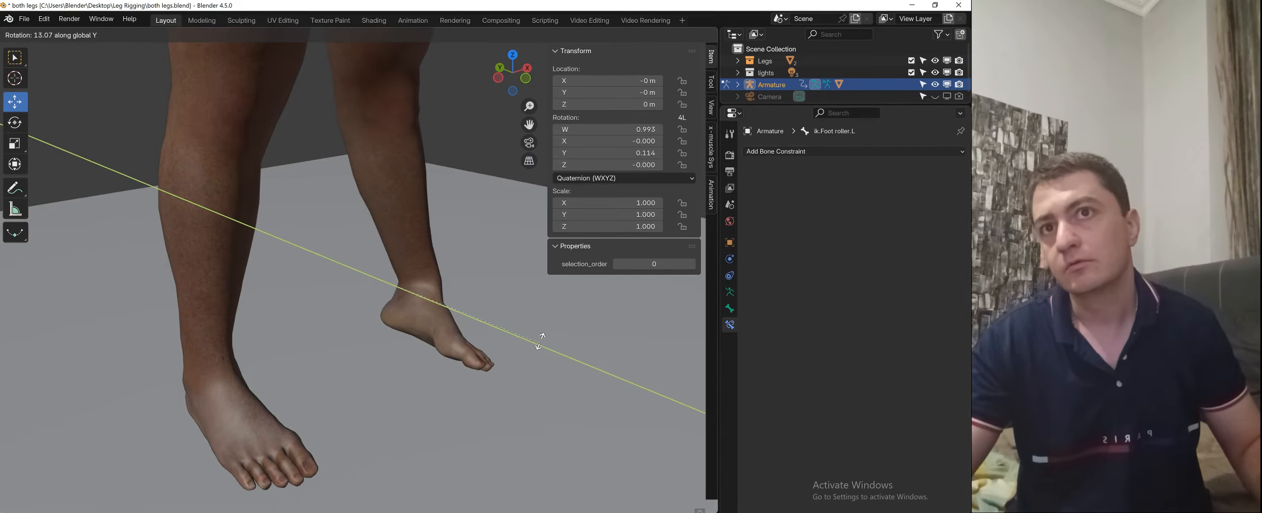
right_click(527, 337)
scroll(313, 267, down, 3)
middle_drag(313, 267, 480, 261)
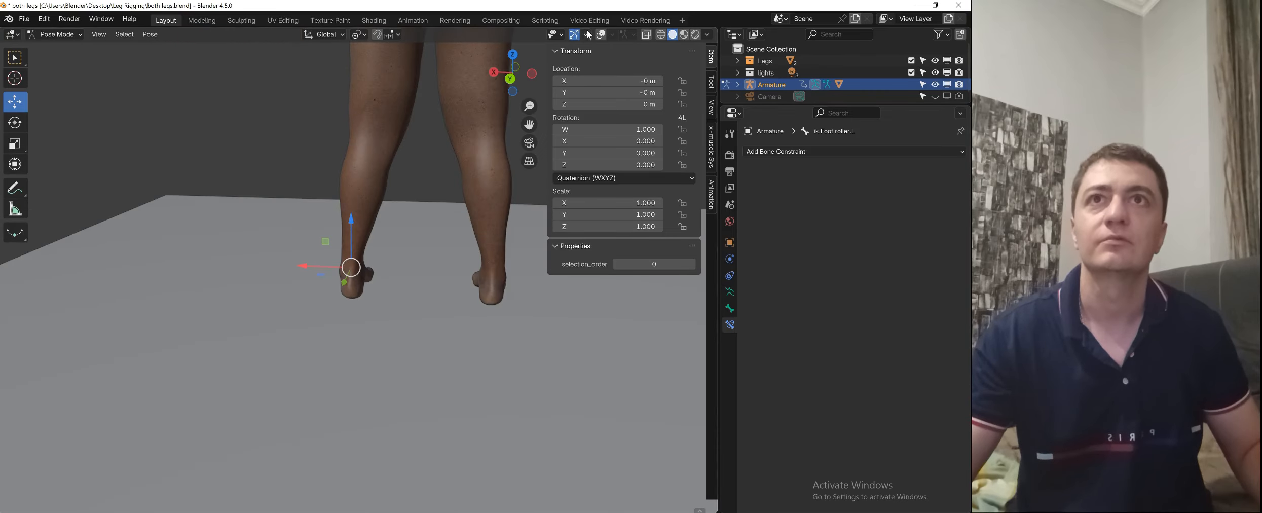
- Show the overlays, undo the reversed Y limits on the heel bones, and test-rotate ik.Foot roller.L about global Y, cancelling the rotation
click(600, 35)
middle_drag(319, 288, 386, 305)
click(386, 306)
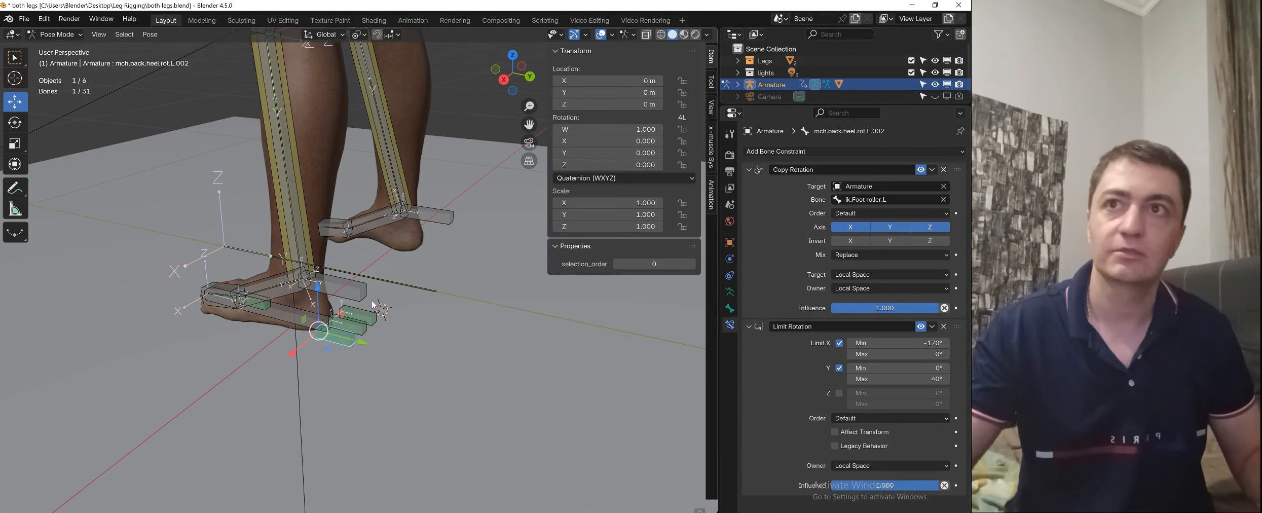
click(345, 279)
key(r)
key(y)
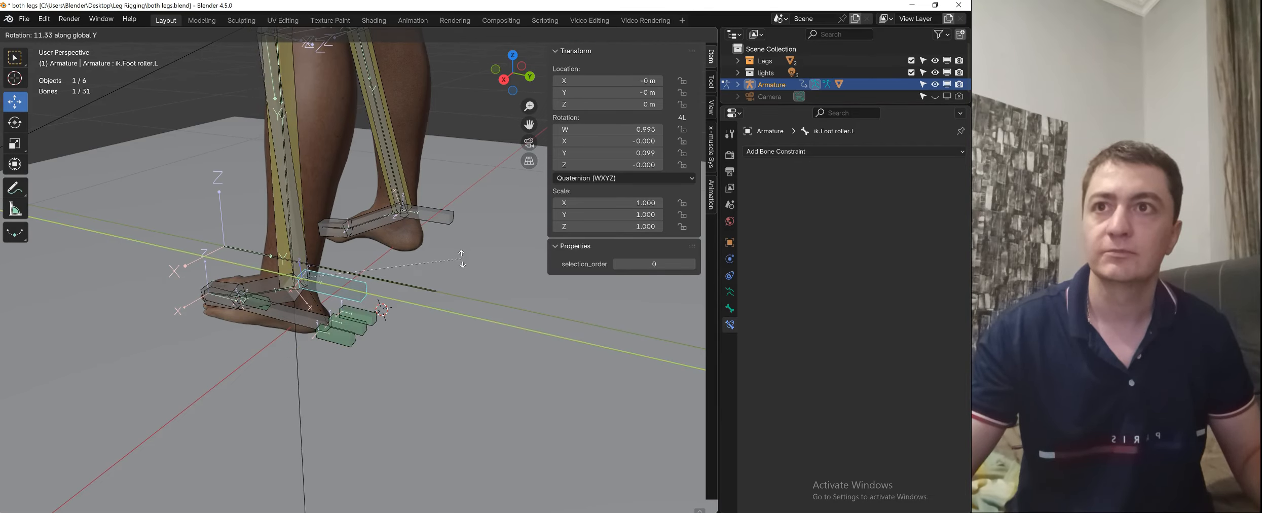
key(Escape)
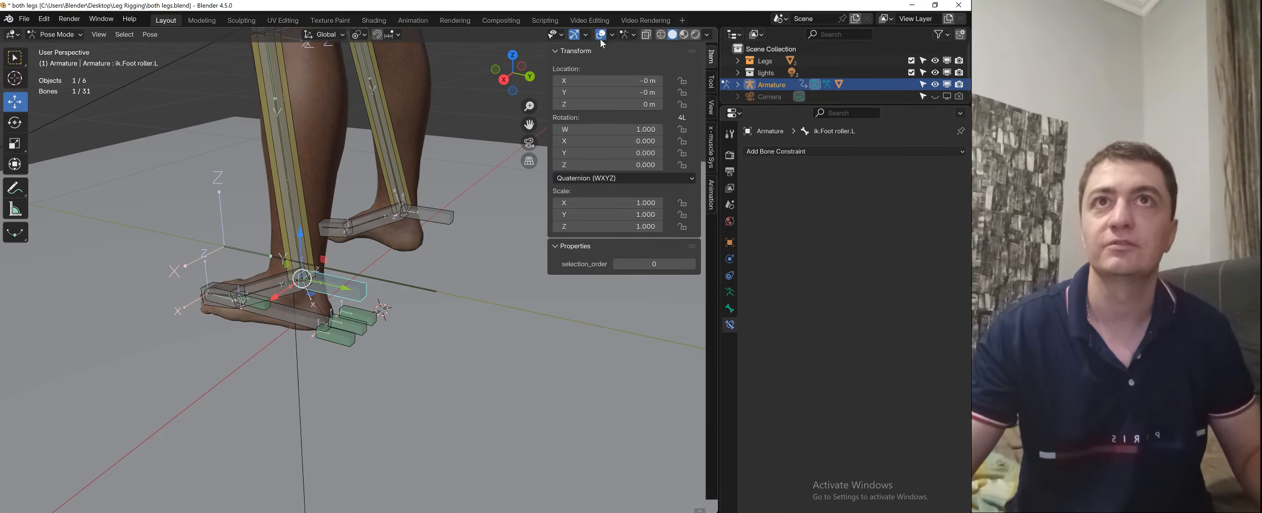
- Test-rotate ik.Foot roller.L about global Y with the overlays hidden, cancel the rotation and show the overlays again
click(601, 35)
key(r)
key(y)
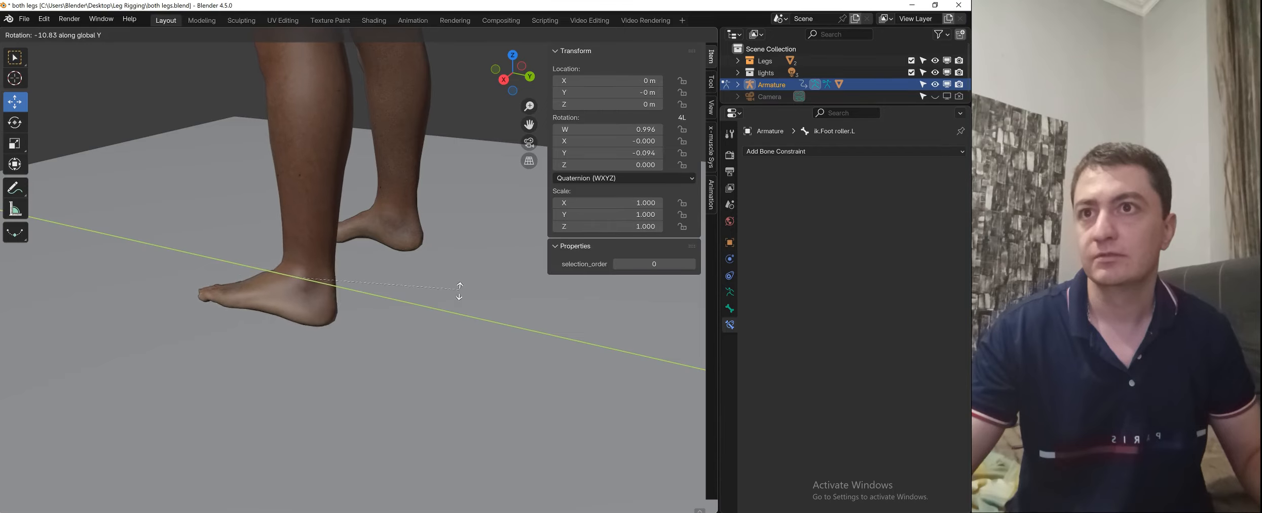
key(Escape)
click(600, 34)
middle_drag(314, 247, 414, 259)
click(415, 260)
scroll(369, 203, down, 3)
middle_drag(370, 207, 390, 175)
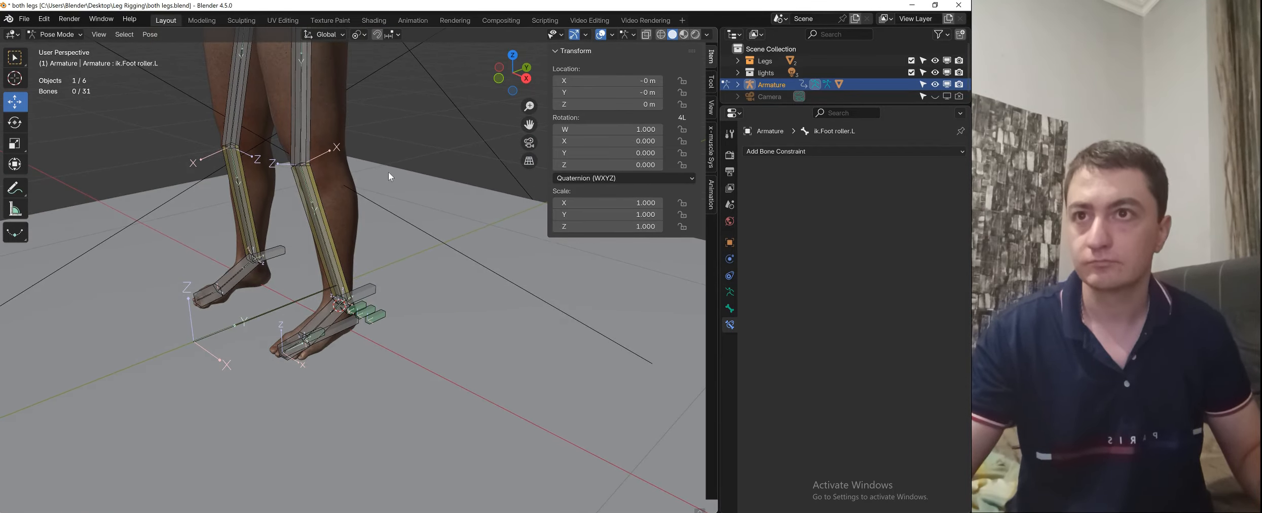
mouse_move(360, 266)
middle_down()
mouse_move(392, 256)
mouse_move(306, 258)
mouse_move(353, 260)
middle_up()
scroll(353, 261, down, 5)
scroll(372, 237, up, 2)
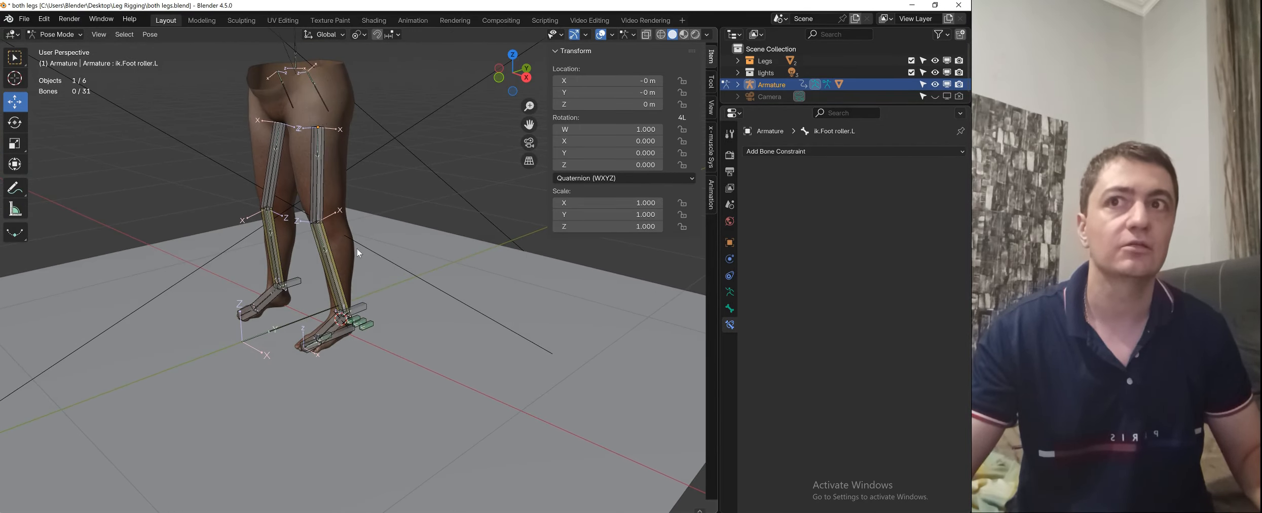
scroll(353, 298, up, 2)
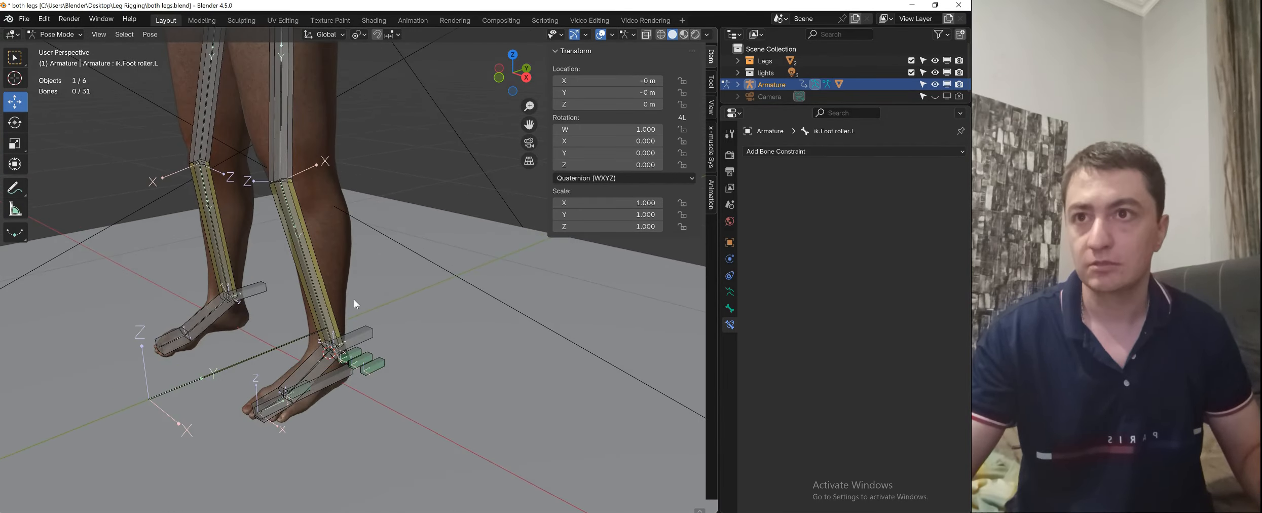
- Test-rotate ik.toe.L and ik.heel.L about global X and test-move ik.heel.L, cancelling every transform
click(334, 380)
middle_drag(334, 380, 299, 362)
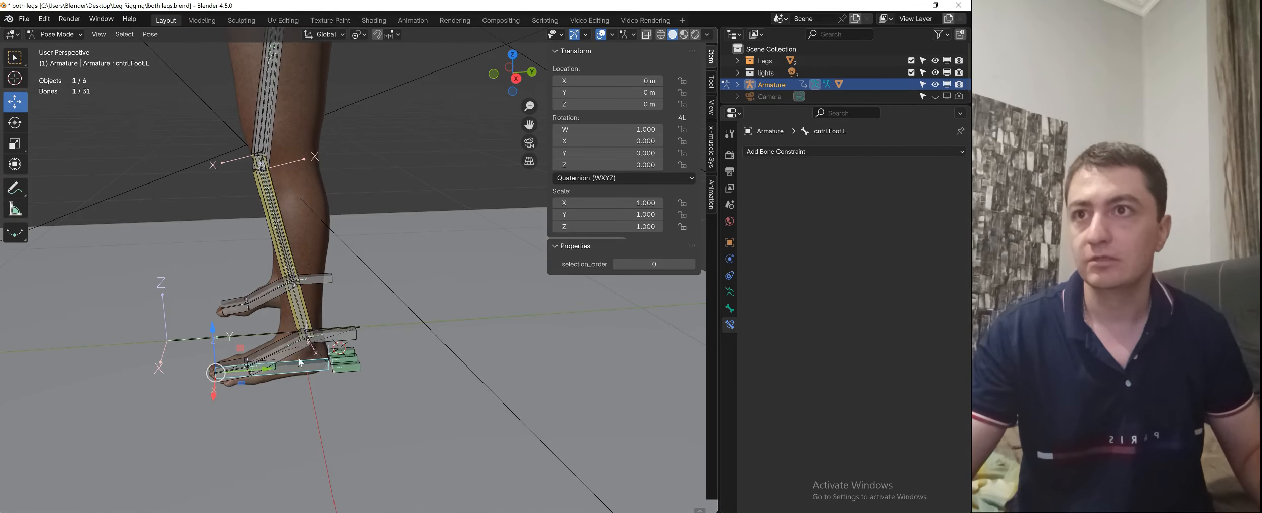
click(243, 364)
key(r)
key(x)
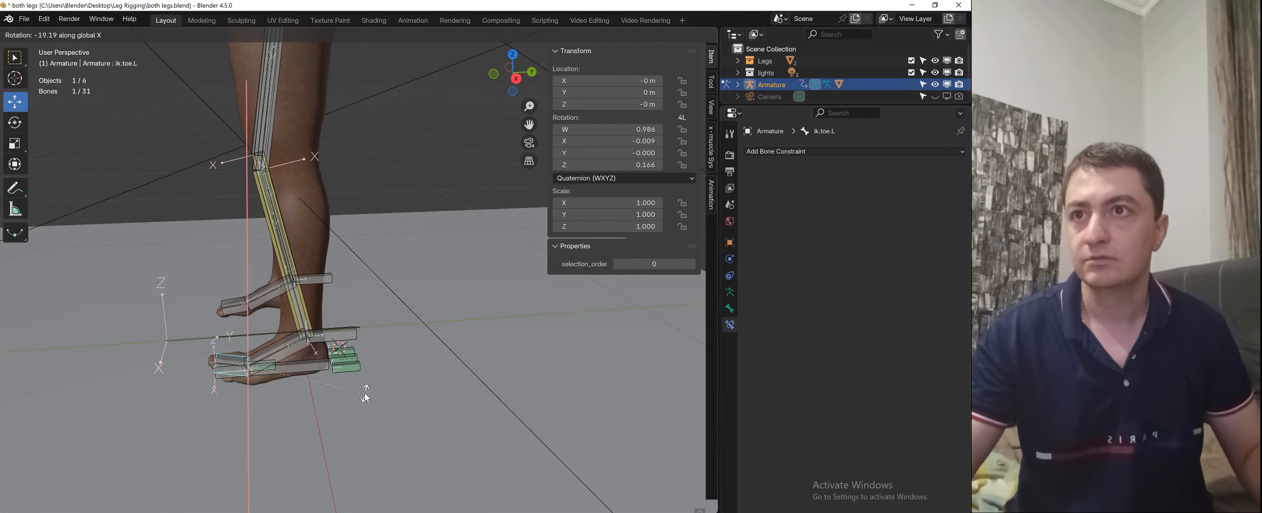
key(Escape)
key(r)
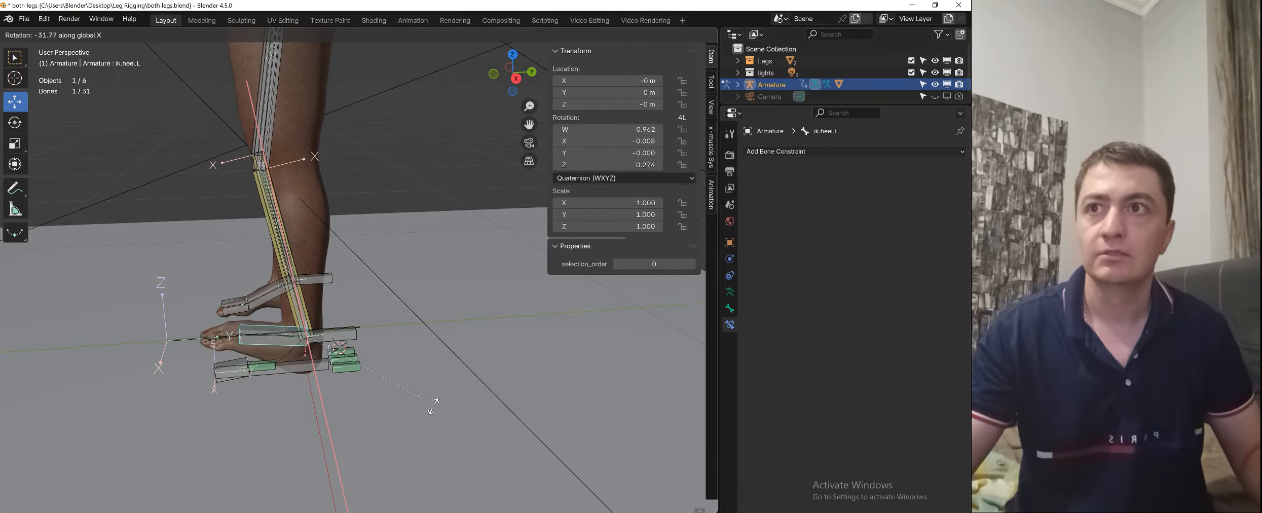
key(Escape)
key(g)
right_click(395, 301)
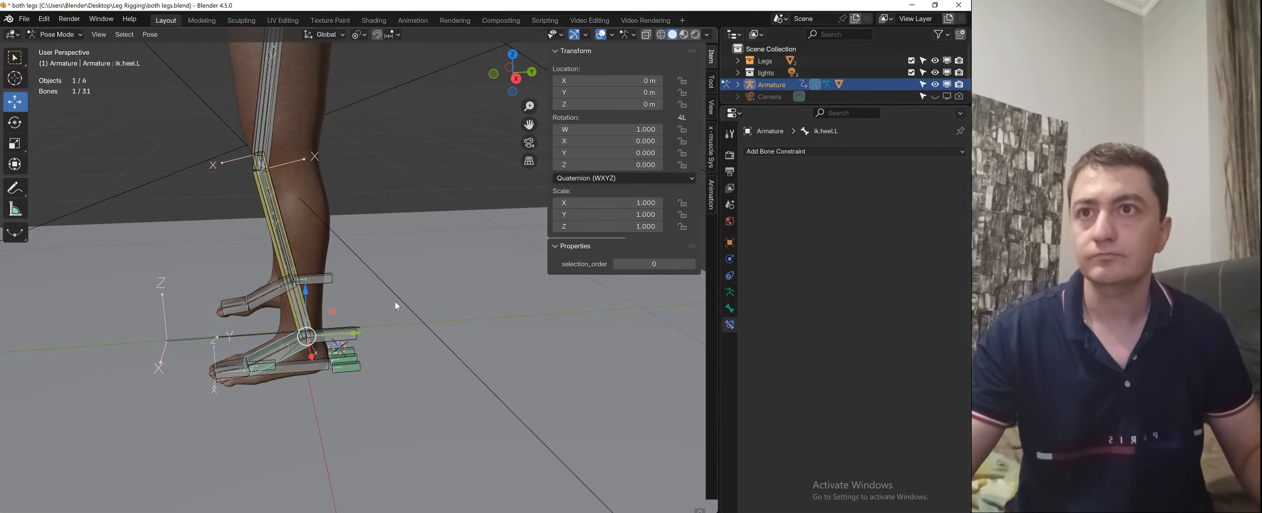
- Test-rotate ik.Foot roller.L about global X and test-move cntrl.Foot.L, cancelling both transforms
key(r)
key(x)
right_click(406, 372)
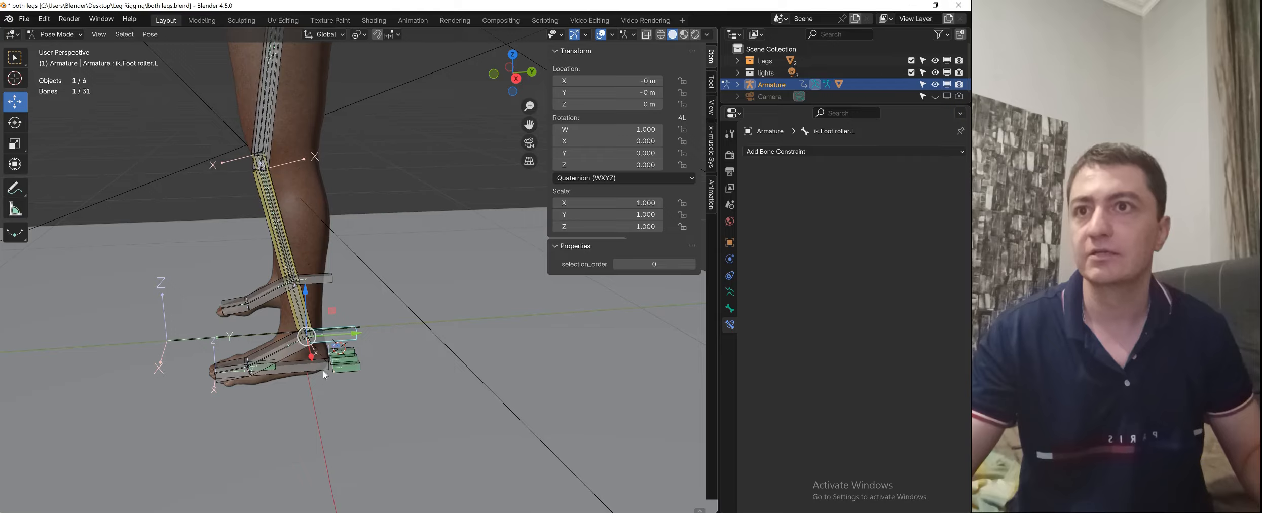
click(322, 370)
key(g)
right_click(350, 316)
- Test-move the Root bone to check how both legs and the foot controls follow, cancelling the move
scroll(359, 284, down, 3)
scroll(292, 277, up, 1)
shift+middle_drag(374, 233, 366, 273)
scroll(366, 273, down, 4)
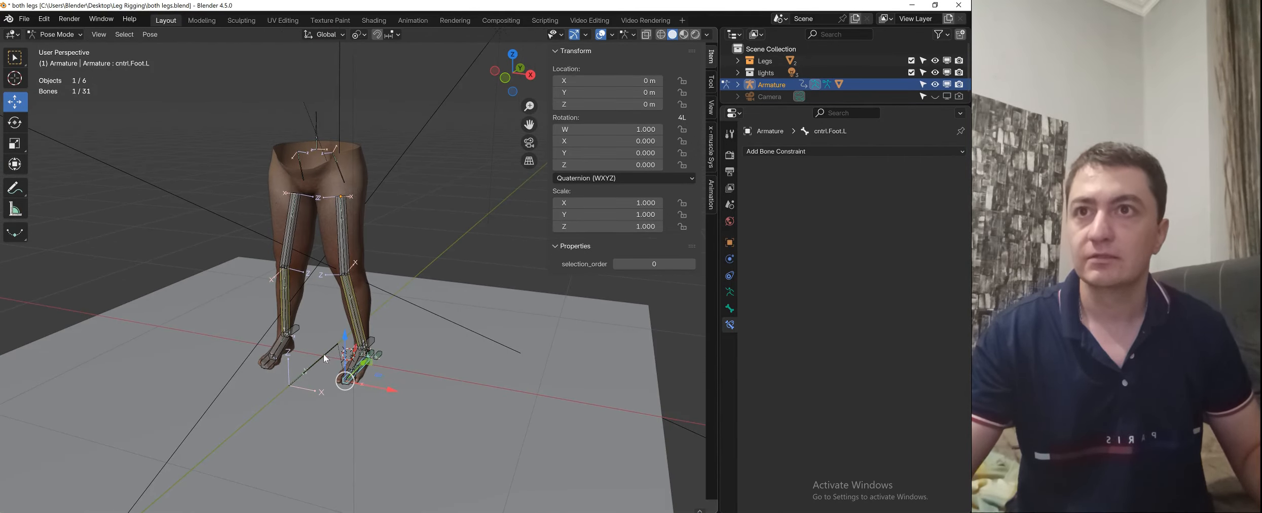
click(324, 353)
key(g)
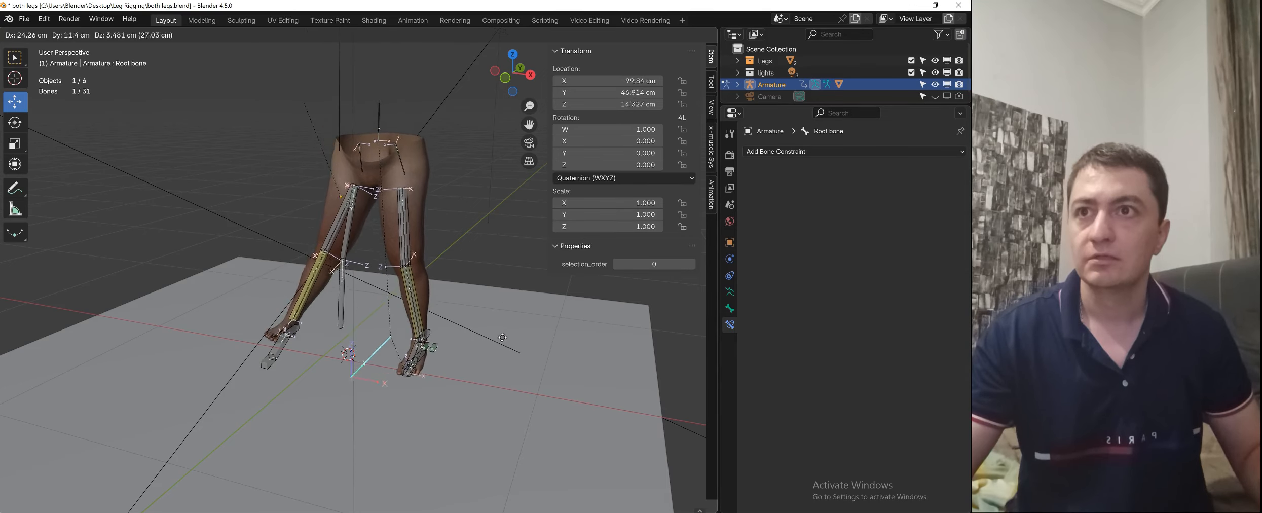
right_click(445, 322)
scroll(333, 323, up, 3)
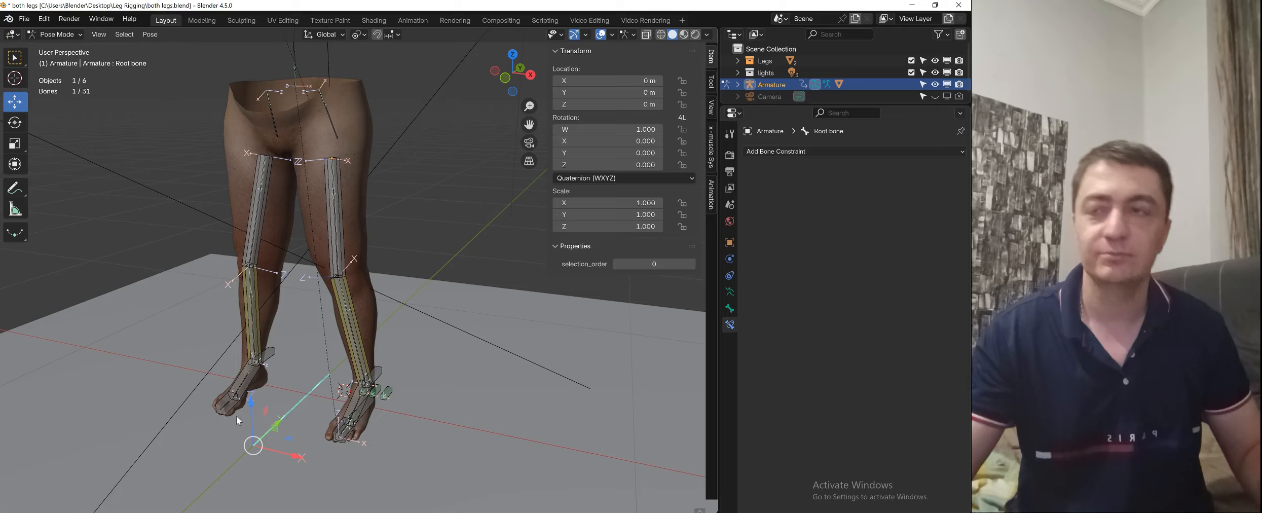
middle_drag(207, 387, 287, 361)
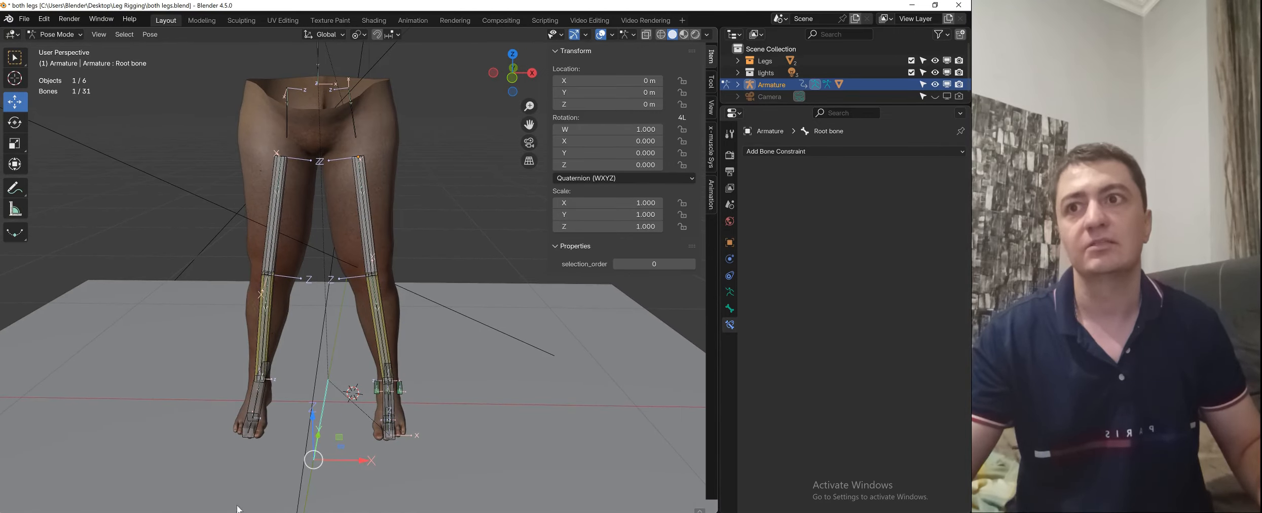
- Move def.spine back from the feet to check the leg and foot behaviour, and clear its location again
middle_drag(378, 175, 314, 199)
click(312, 188)
click(313, 188)
scroll(326, 234, down, 2)
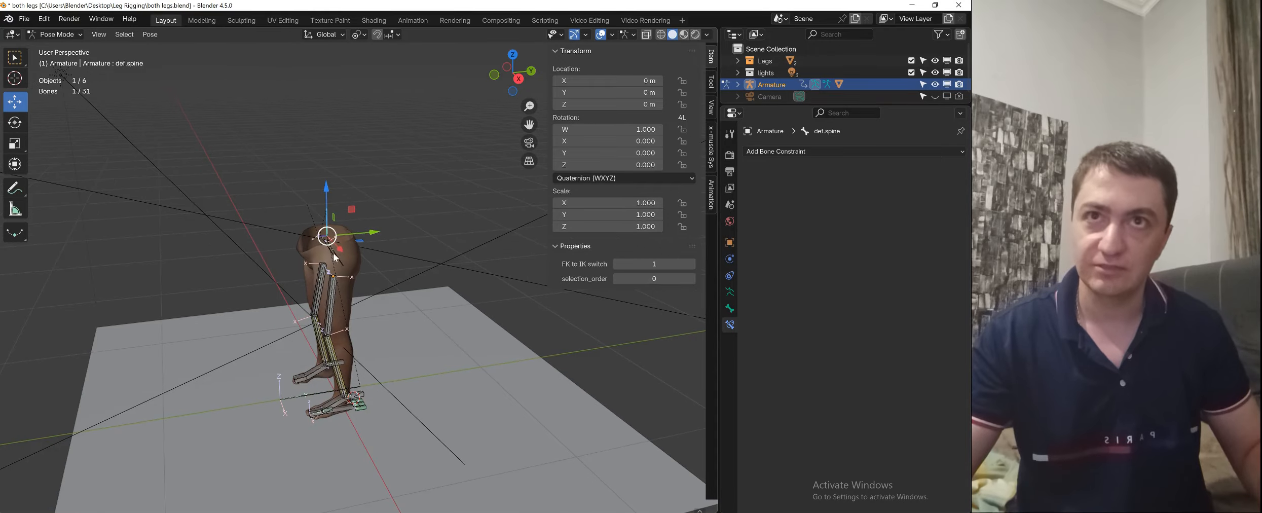
scroll(351, 289, up, 2)
shift+middle_drag(366, 357, 368, 289)
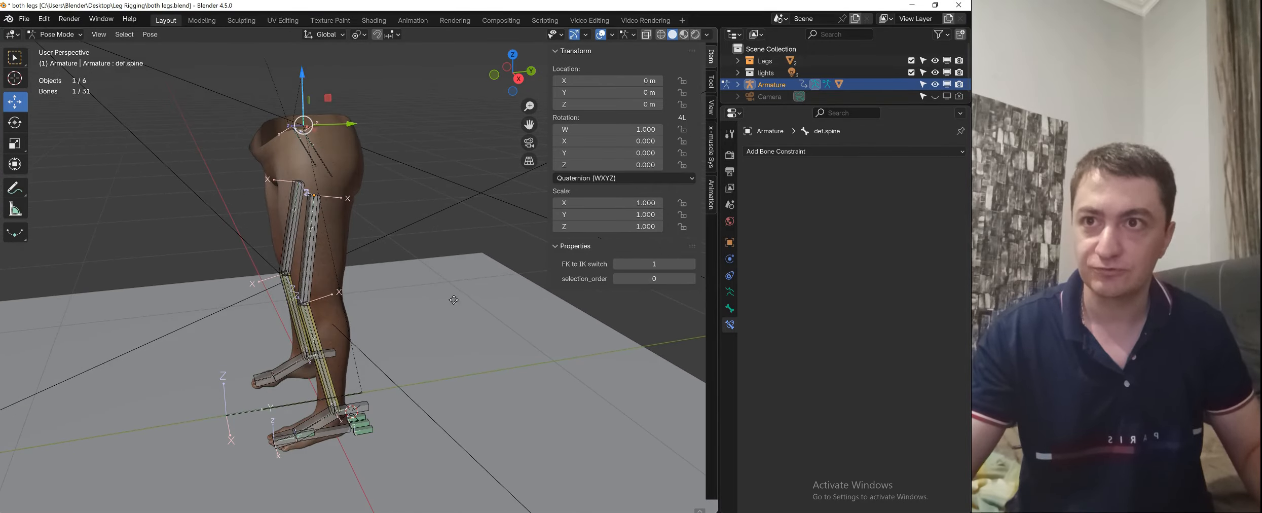
key(g)
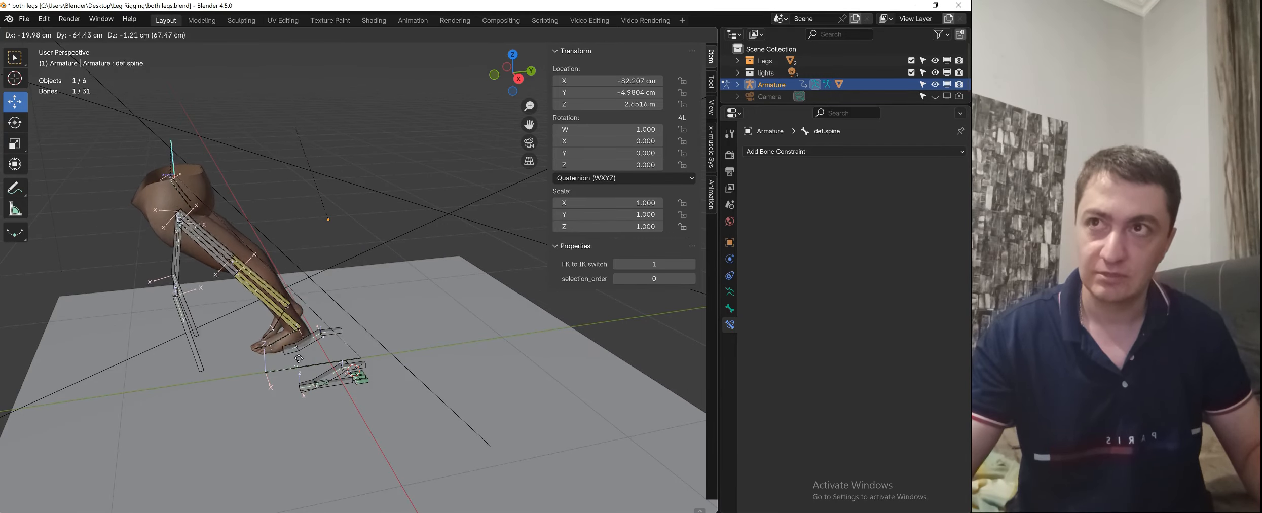
click(288, 359)
scroll(335, 384, up, 1)
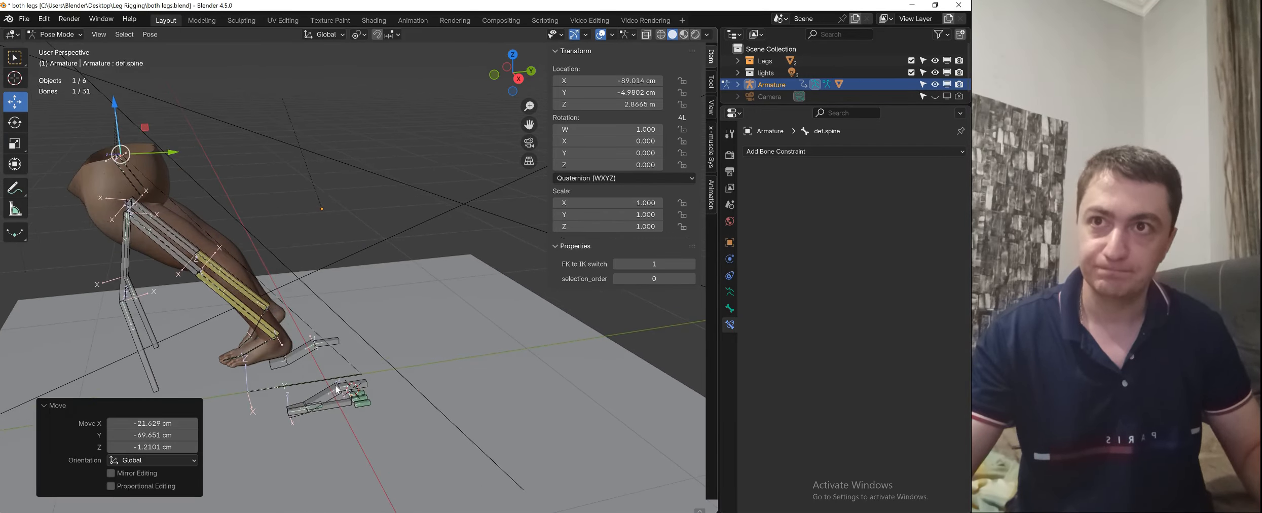
middle_drag(336, 385, 378, 376)
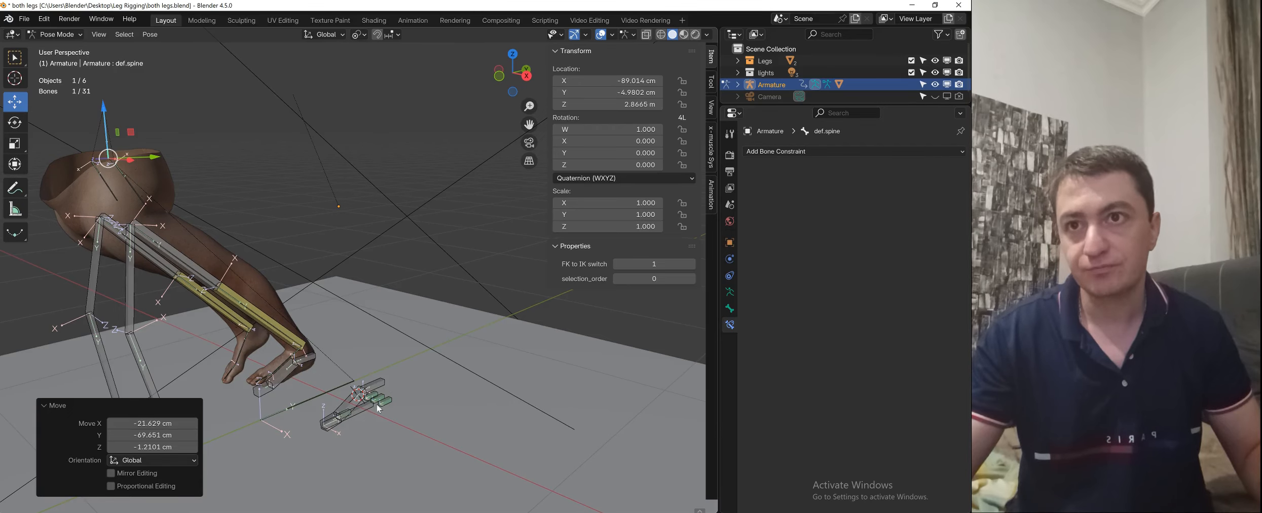
middle_drag(313, 361, 335, 400)
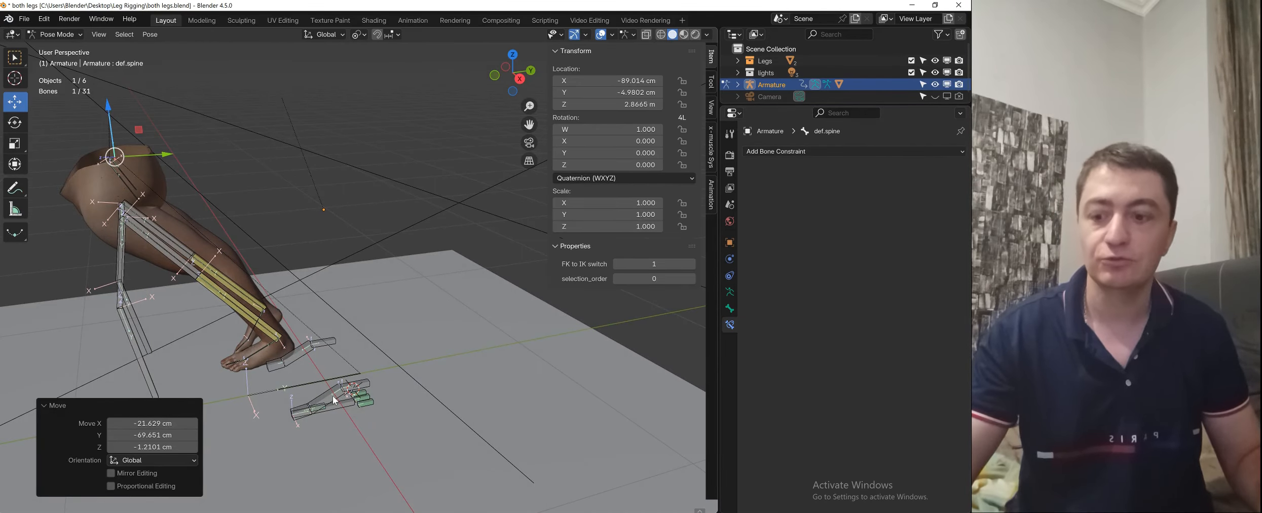
key(alt+g)
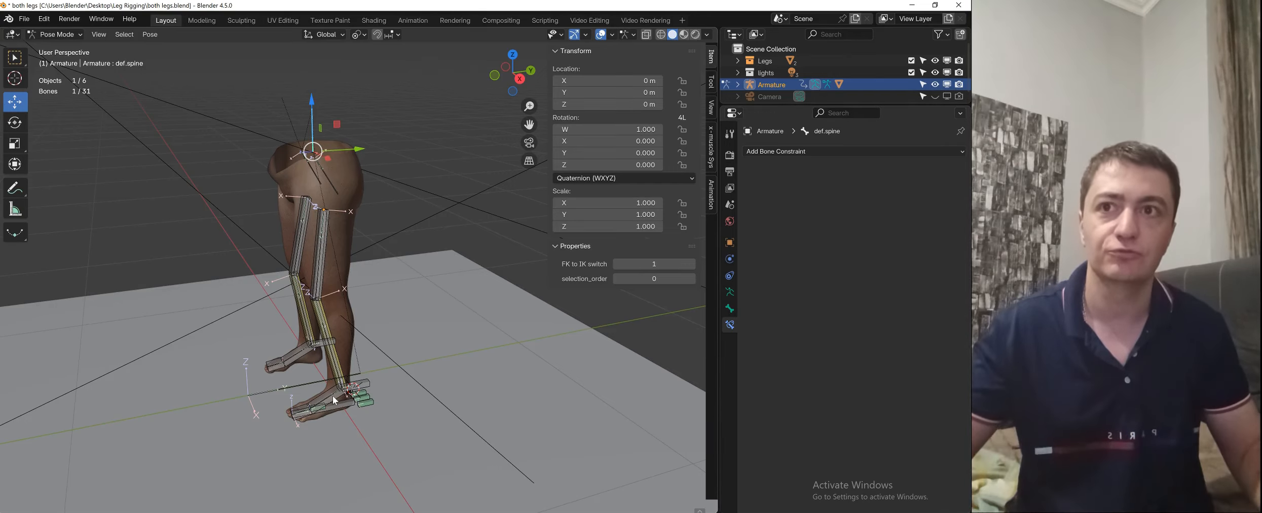
- Parent cntrl.Foot.L to def.spine with Keep Offset in Edit Mode and return to Pose Mode
middle_drag(333, 396, 390, 317)
scroll(334, 394, up, 1)
click(332, 395)
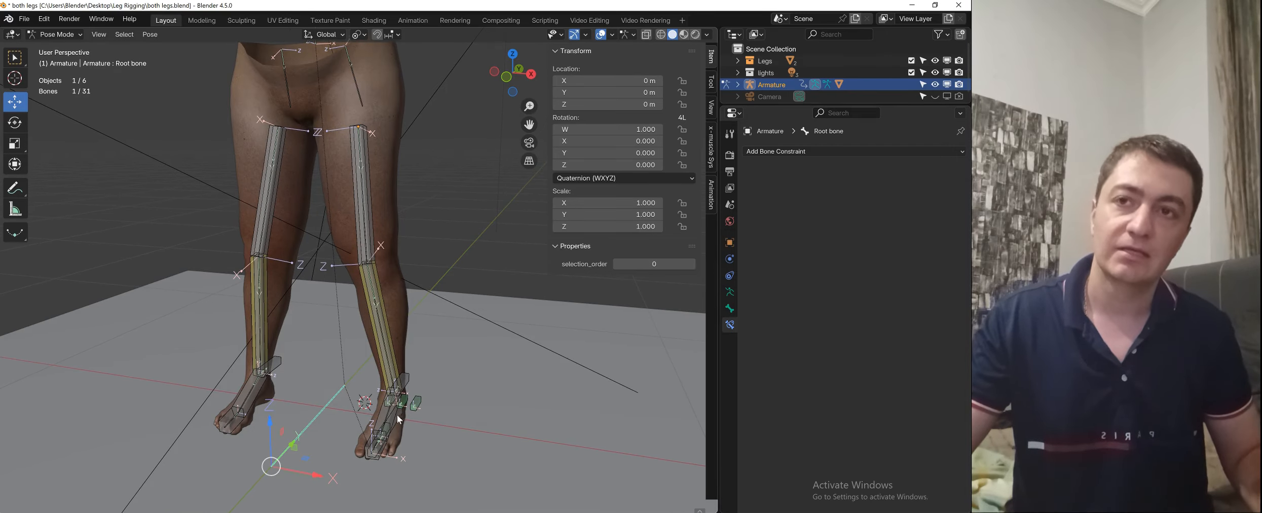
mouse_move(400, 418)
middle_down()
mouse_move(383, 420)
mouse_move(416, 422)
mouse_move(381, 426)
middle_up()
click(382, 421)
key(Tab)
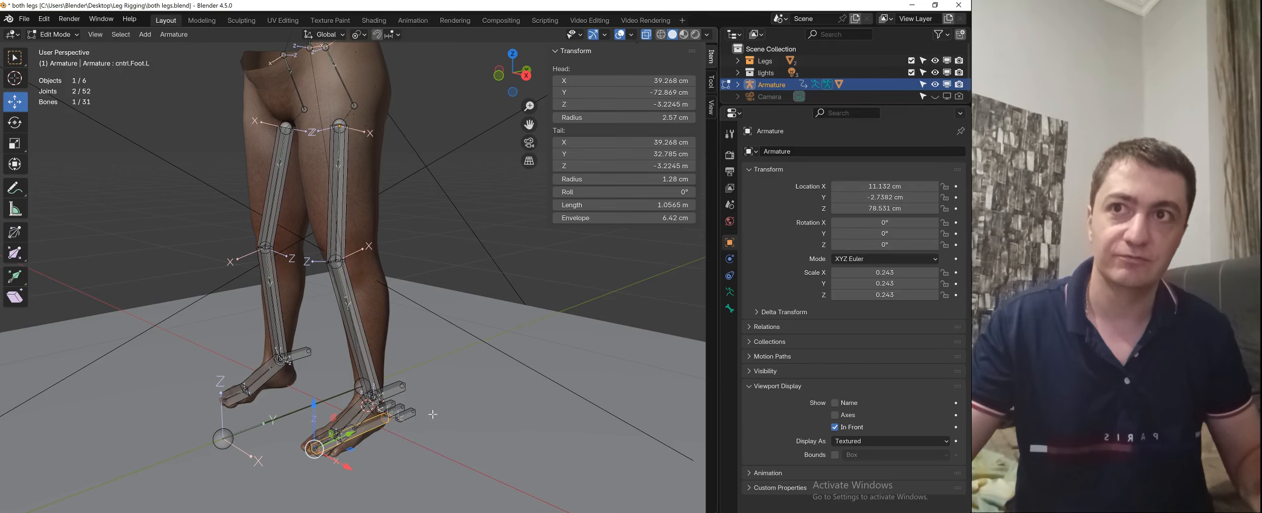
scroll(411, 272, down, 3)
shift+middle_drag(362, 180, 374, 274)
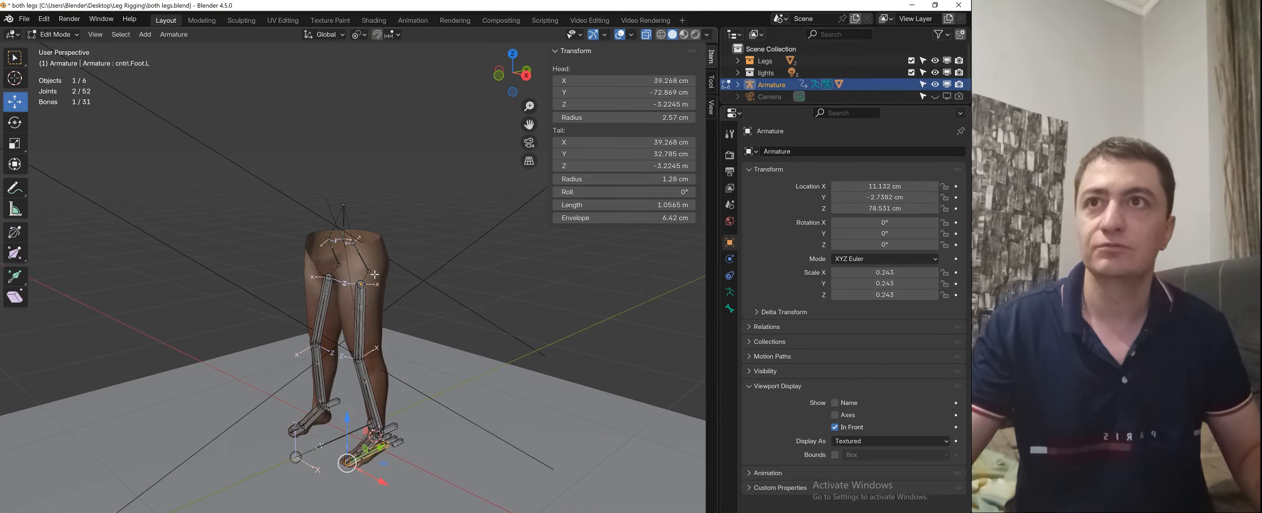
click(346, 217)
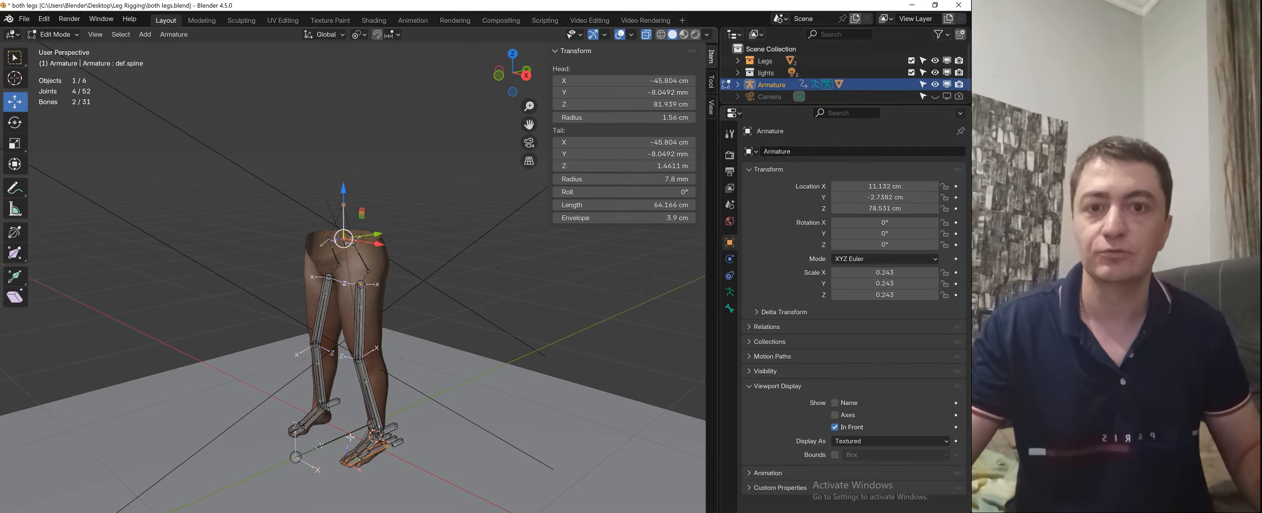
right_click(499, 320)
mouse_move(504, 320)
click(551, 320)
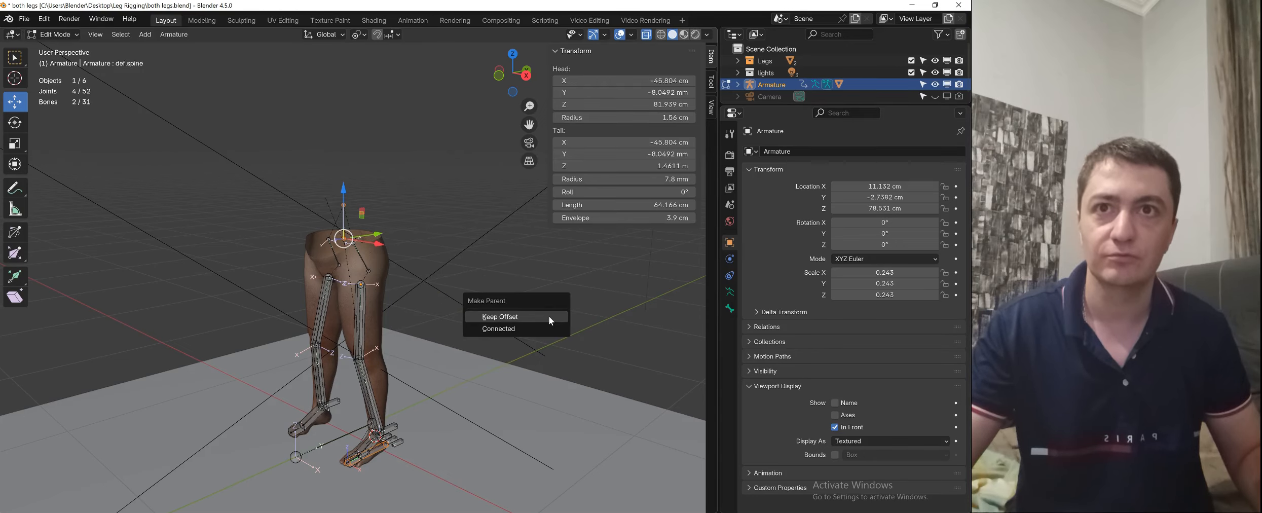
click(543, 317)
key(ctrl+Tab)
click(495, 381)
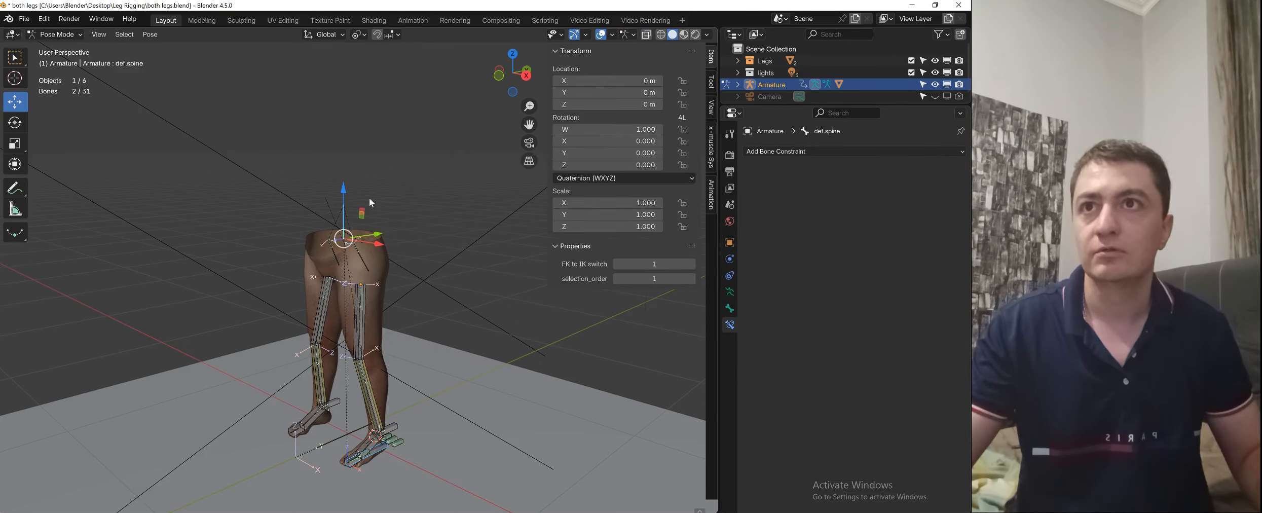
- Test-move cntrl.Foot.L and def.spine to check the new parenting, cancelling each move
click(350, 215)
click(382, 454)
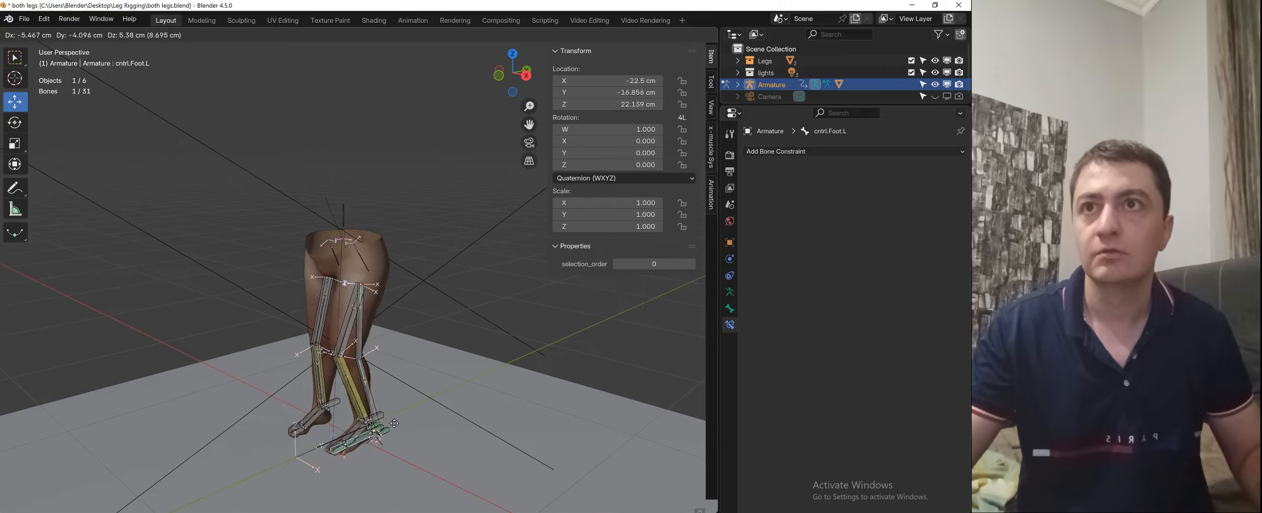
click(343, 217)
key(g)
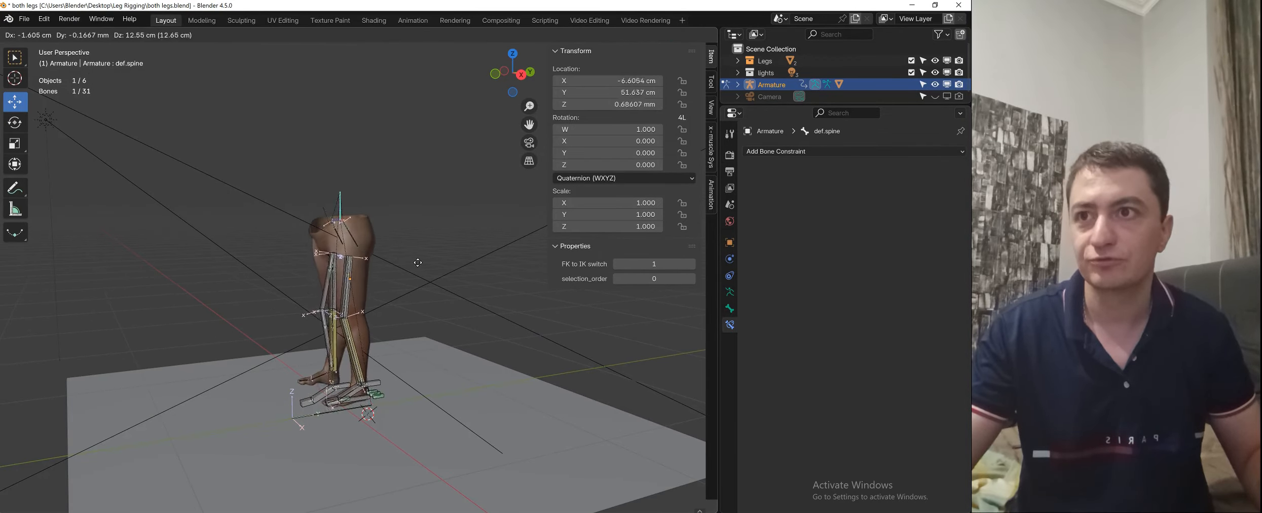
right_click(324, 283)
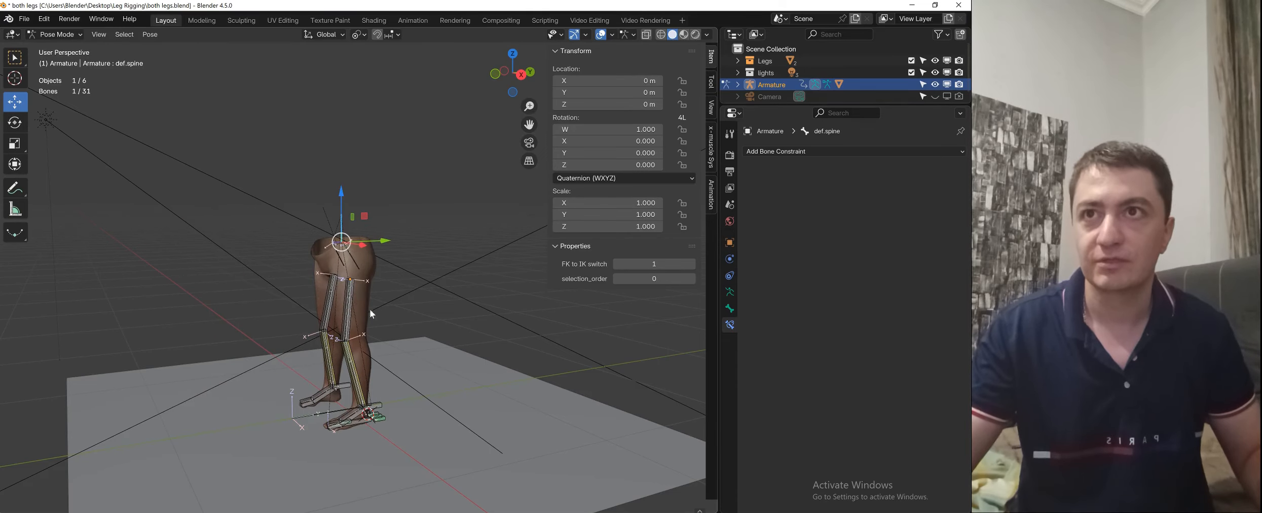
- Reparent cntrl.Foot.L to the Root bone with Keep Offset in Edit Mode
scroll(365, 350, up, 2)
shift+middle_drag(352, 407, 356, 332)
scroll(357, 332, up, 1)
key(ctrl+Tab)
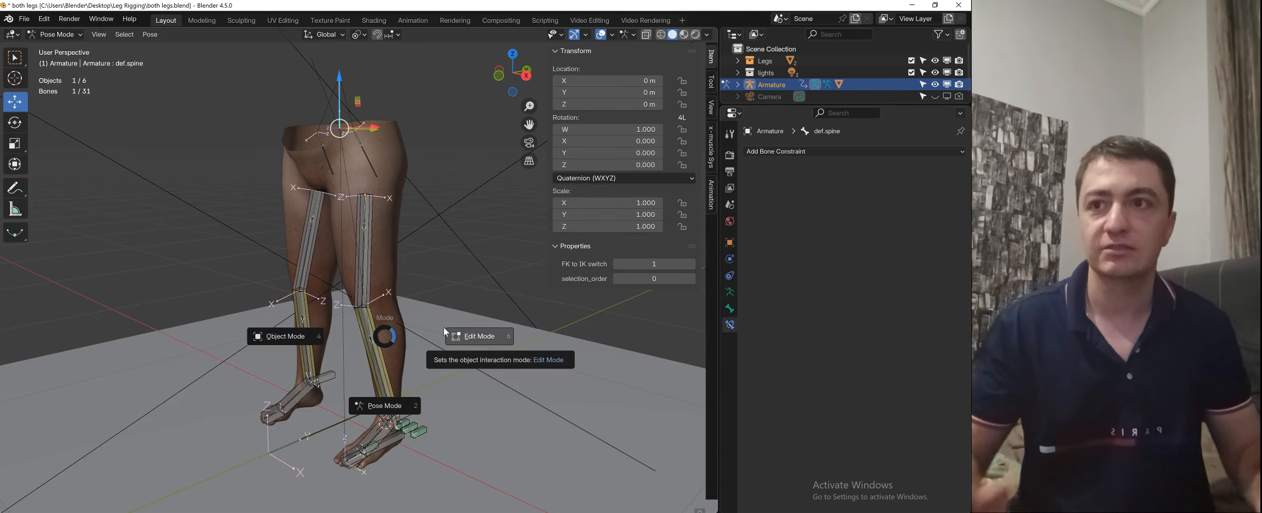
click(473, 335)
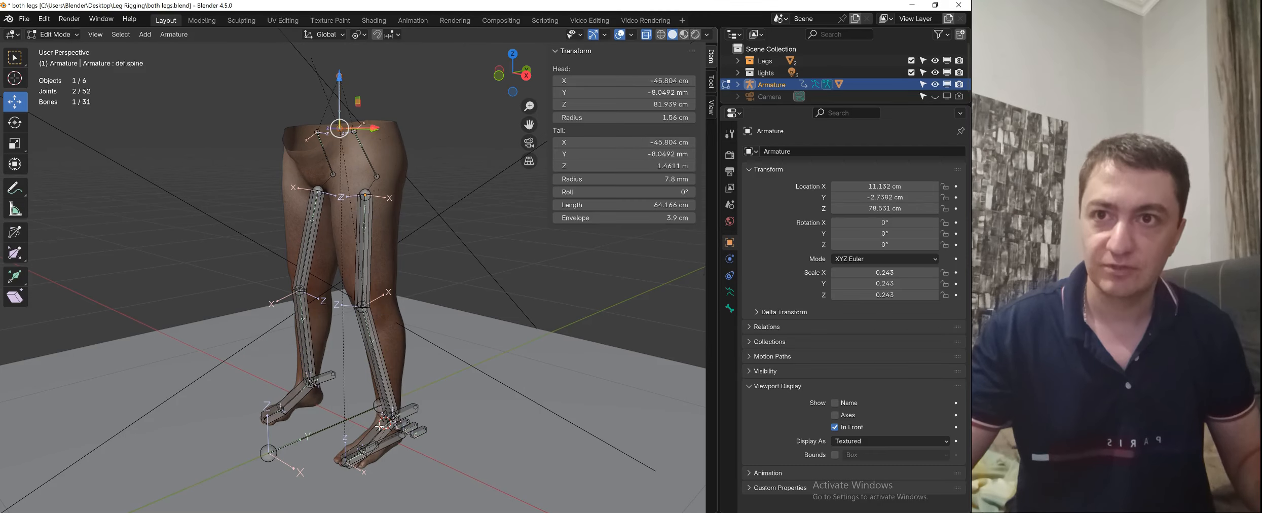
click(389, 439)
key(g)
right_click(537, 416)
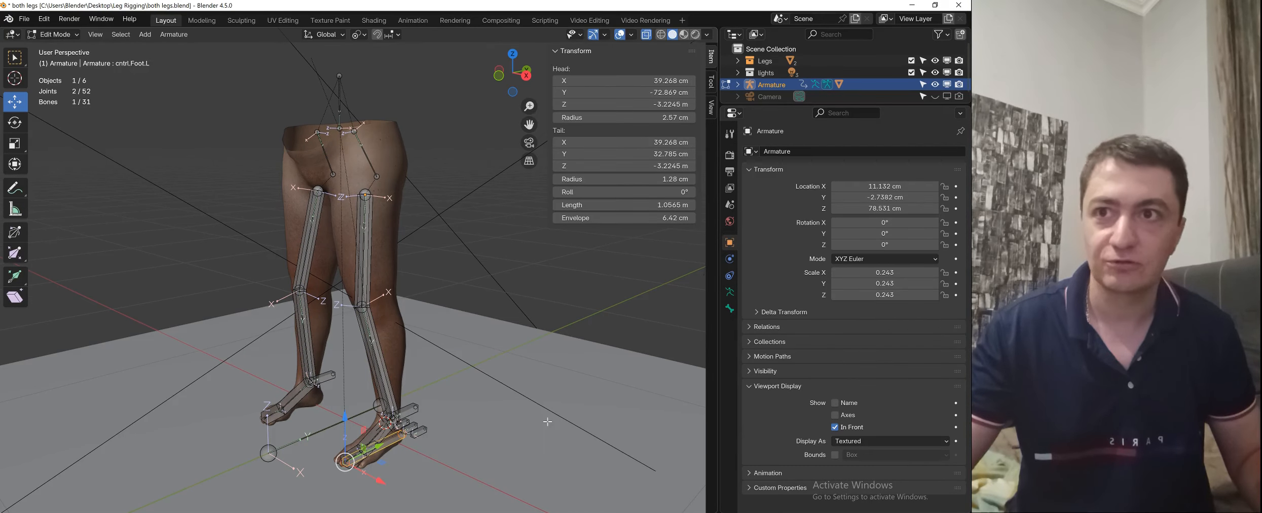
scroll(378, 431, down, 1)
scroll(355, 426, up, 1)
shift+click(335, 421)
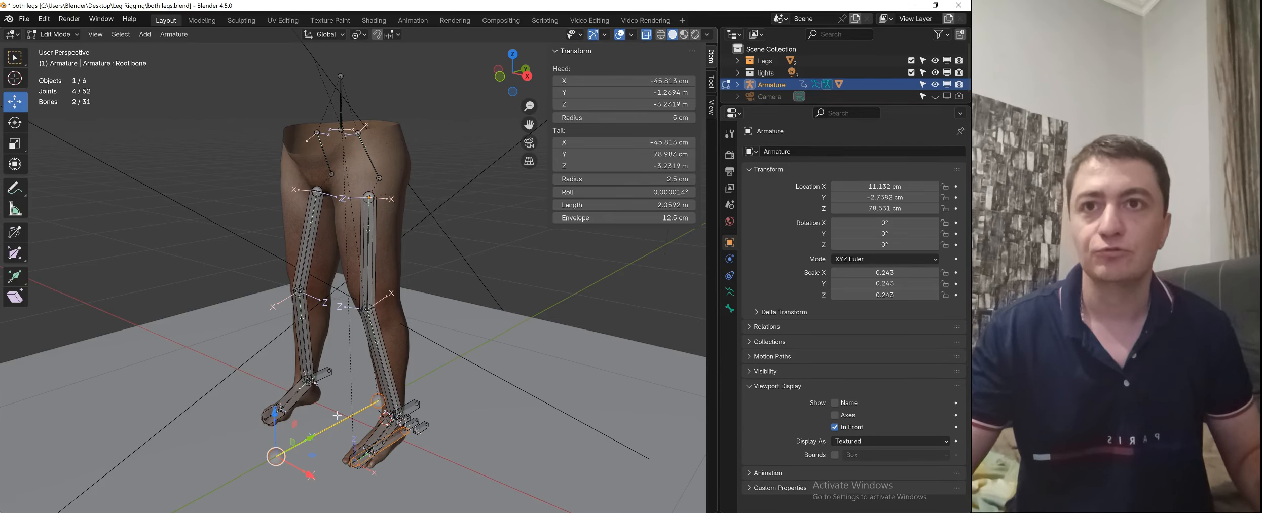
right_click(483, 383)
mouse_move(484, 381)
click(526, 381)
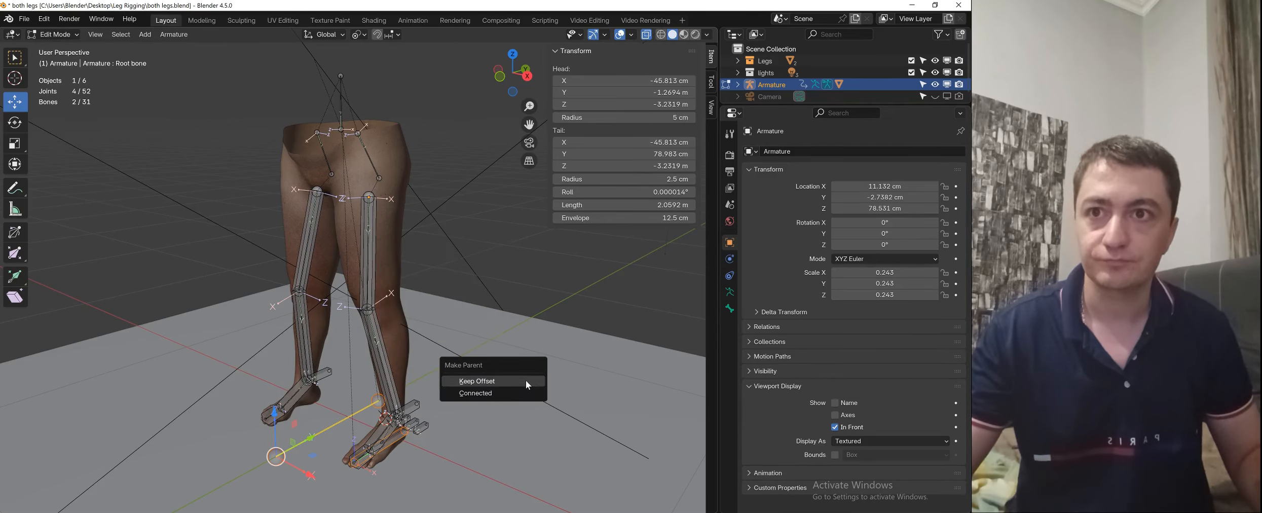
click(526, 380)
- Deselect all bones and examine the complete leg armature from several angles
scroll(419, 392, down, 2)
mouse_move(417, 303)
shift+middle_down()
mouse_move(418, 317)
mouse_move(446, 322)
mouse_move(442, 305)
shift+middle_up()
click(419, 317)
scroll(445, 322, up, 2)
scroll(442, 310, down, 2)
middle_drag(436, 349, 411, 351)
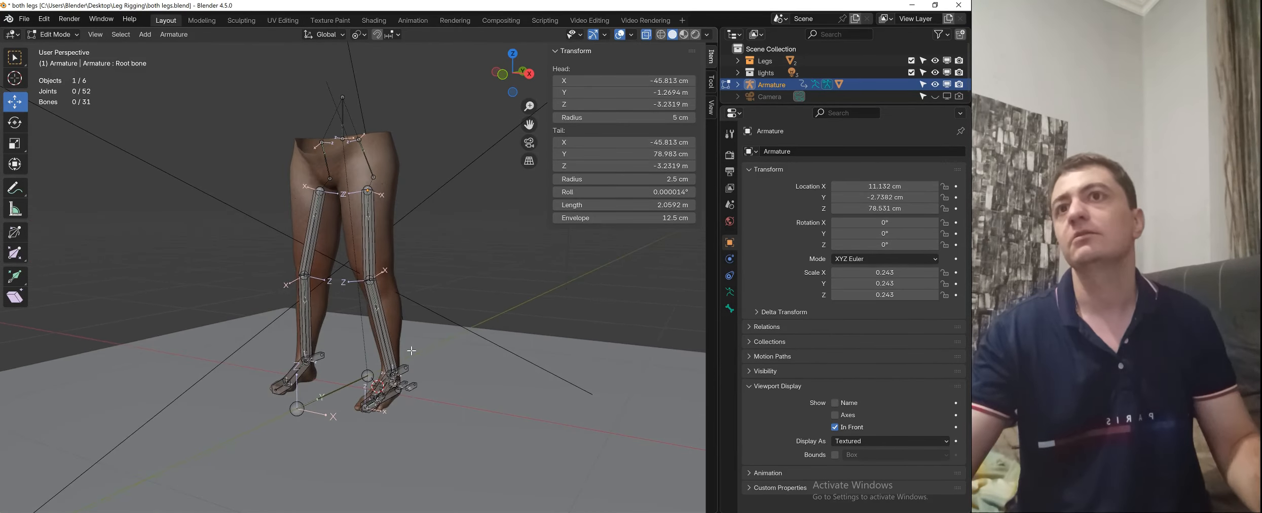
shift+middle_drag(437, 213, 427, 235)
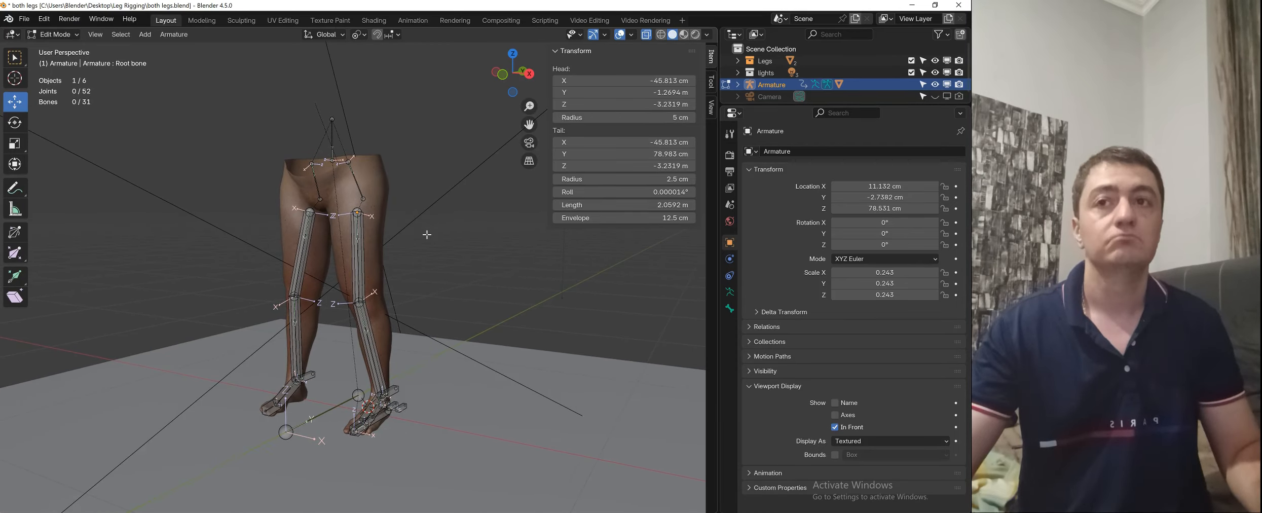
middle_drag(368, 279, 338, 285)
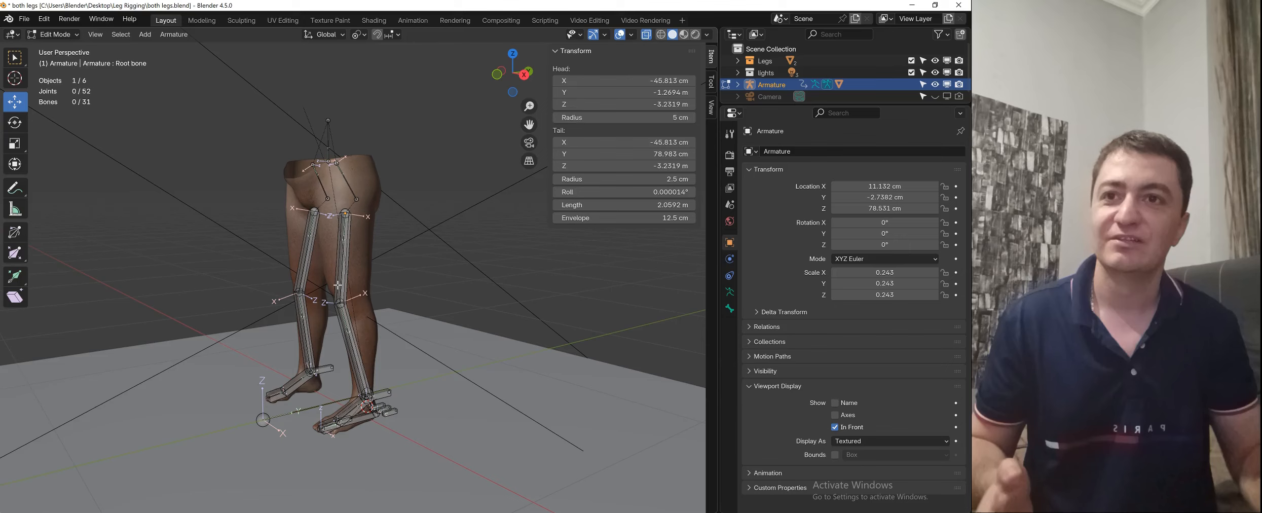
- Select mch.back.heel.rot.L and examine the left heel bones up close and within the whole rig
scroll(394, 411, up, 4)
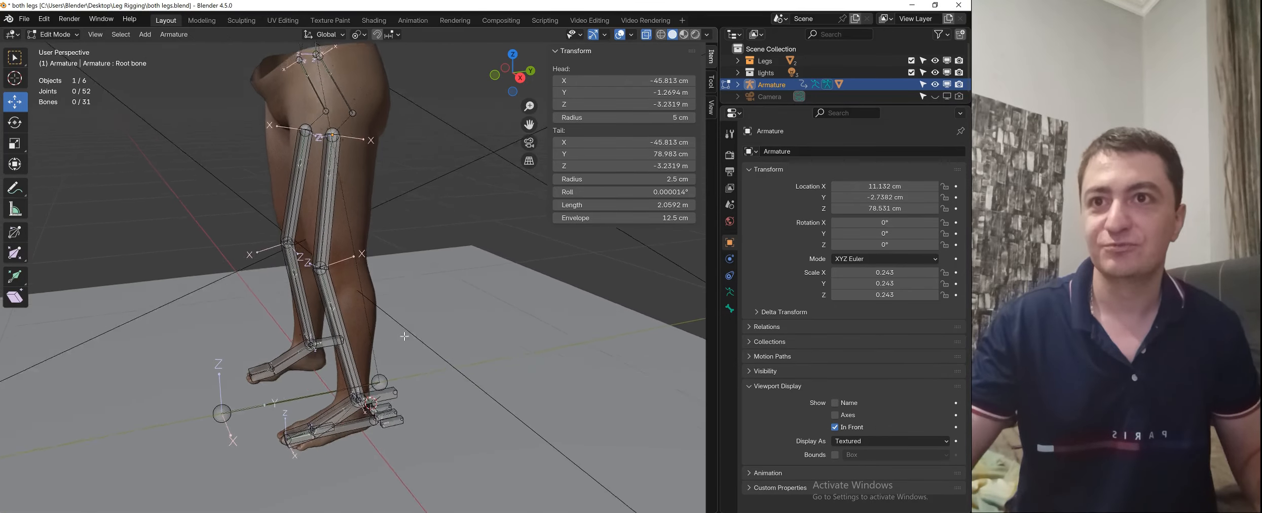
click(408, 392)
click(401, 391)
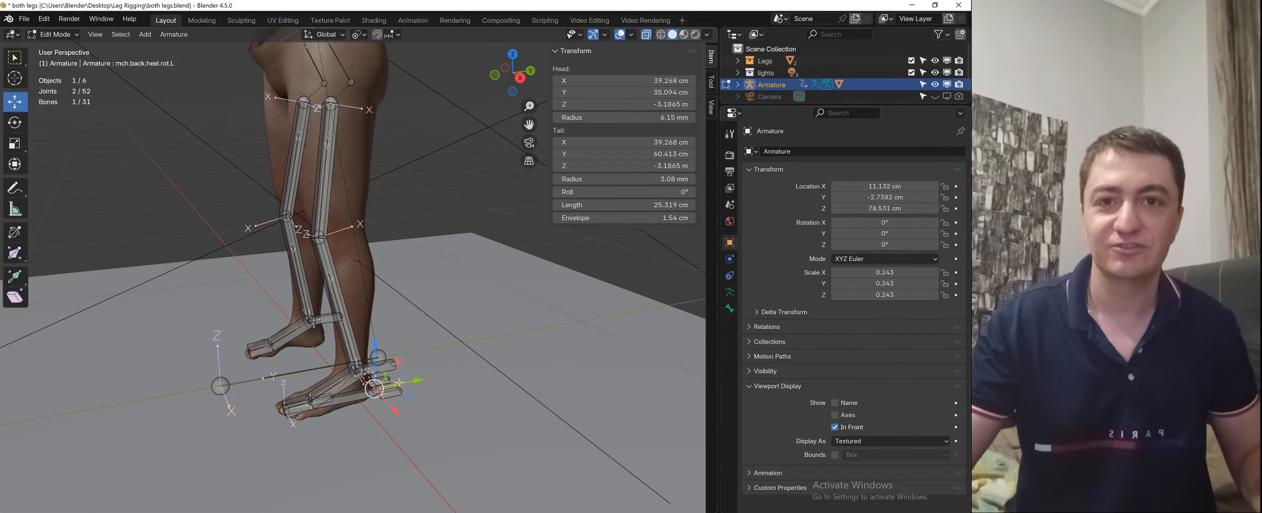
scroll(375, 389, up, 2)
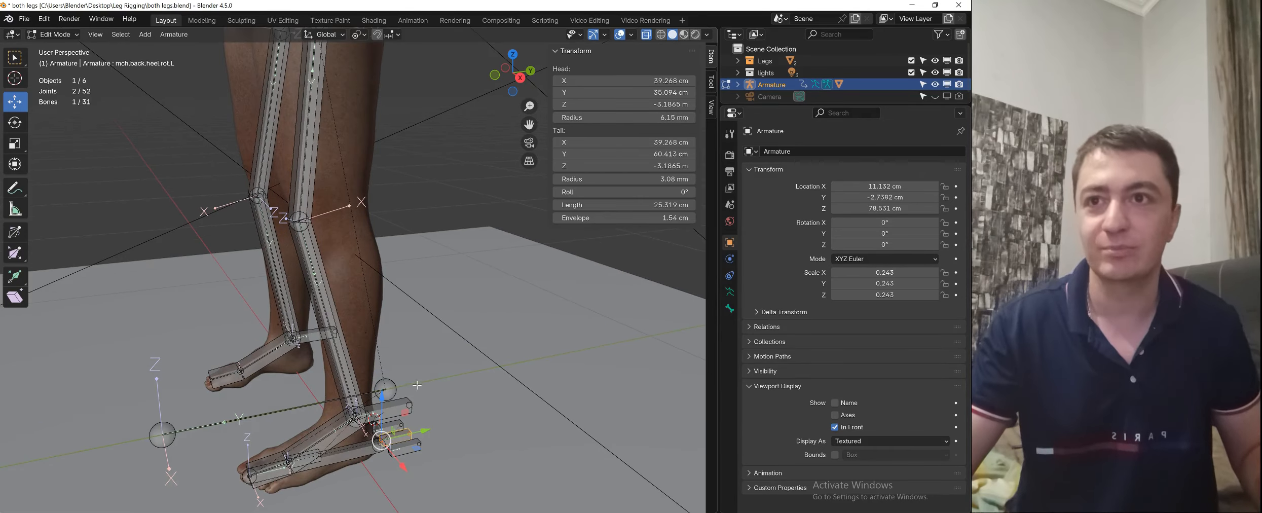
shift+middle_drag(379, 390, 374, 326)
scroll(374, 327, down, 2)
scroll(317, 338, down, 1)
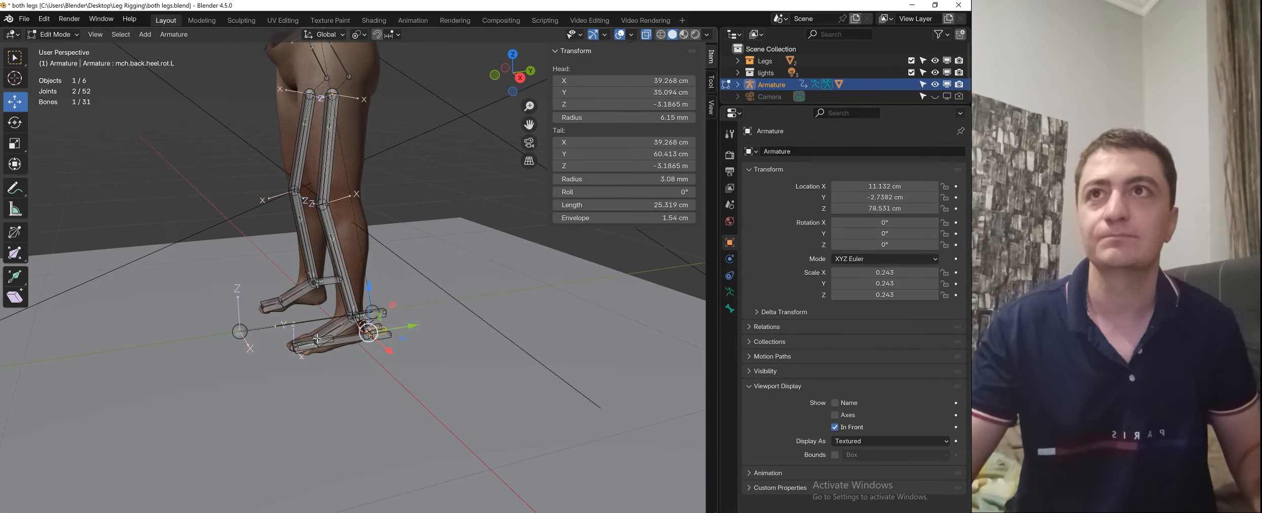
shift+middle_drag(442, 199, 445, 272)
scroll(441, 263, down, 1)
scroll(445, 272, up, 2)
shift+middle_drag(416, 206, 418, 228)
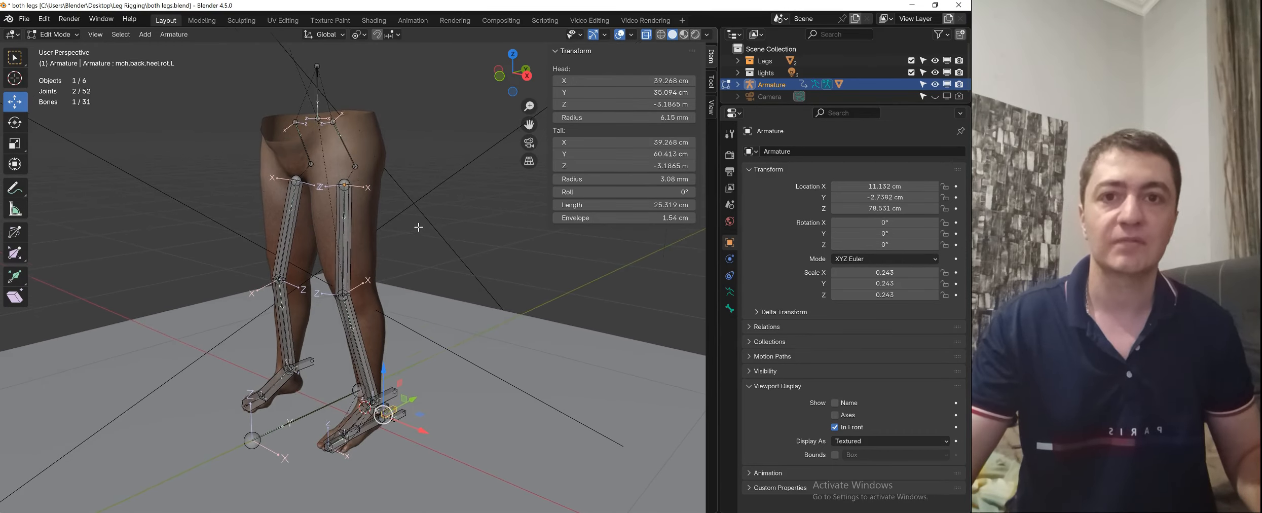
scroll(417, 229, down, 1)
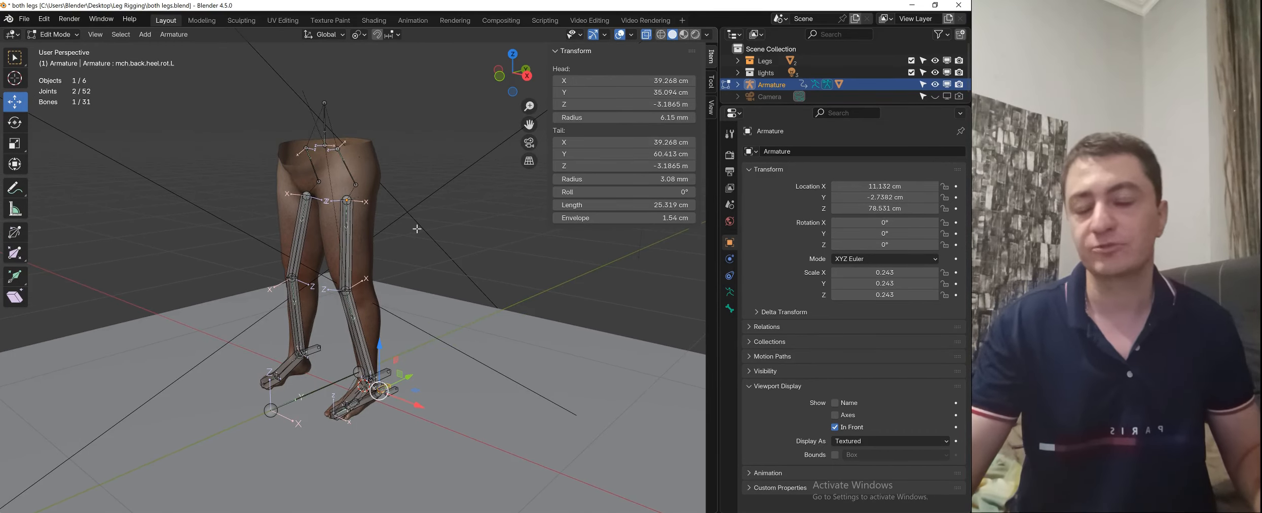